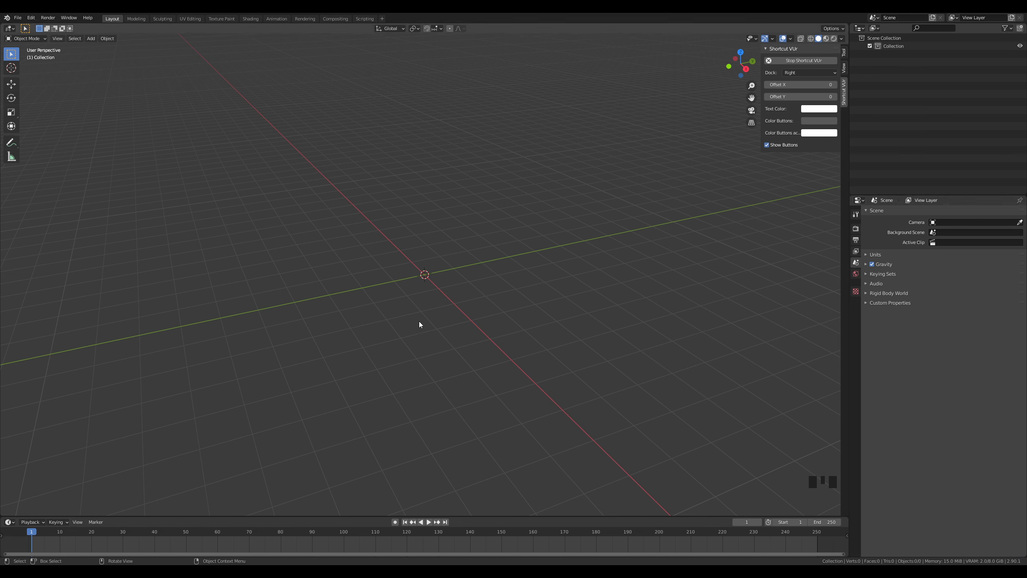
Step: Add a UV sphere at the world origin and set its segments to 33
middle_click(459, 287)
key(shift+a)
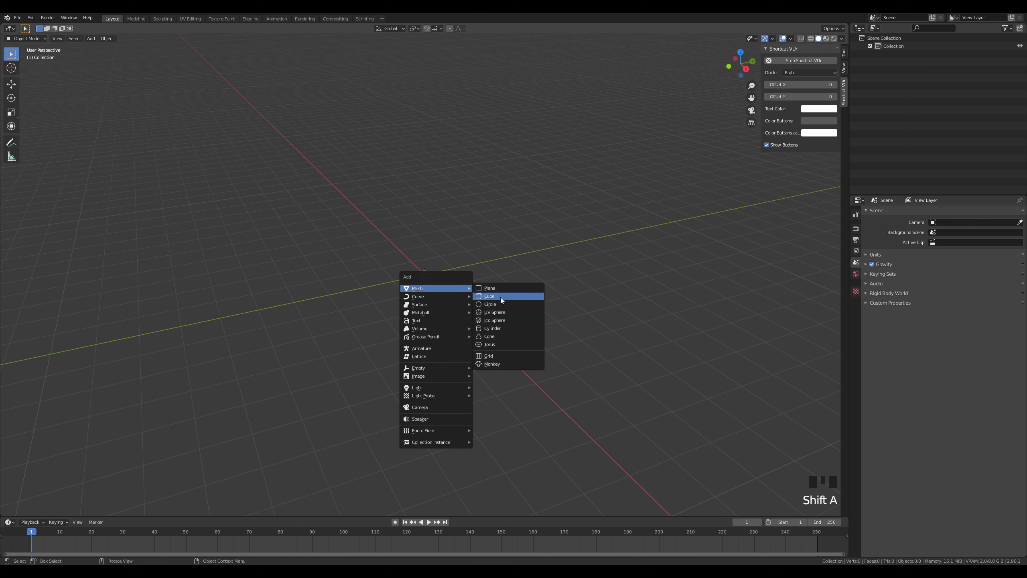
click(498, 311)
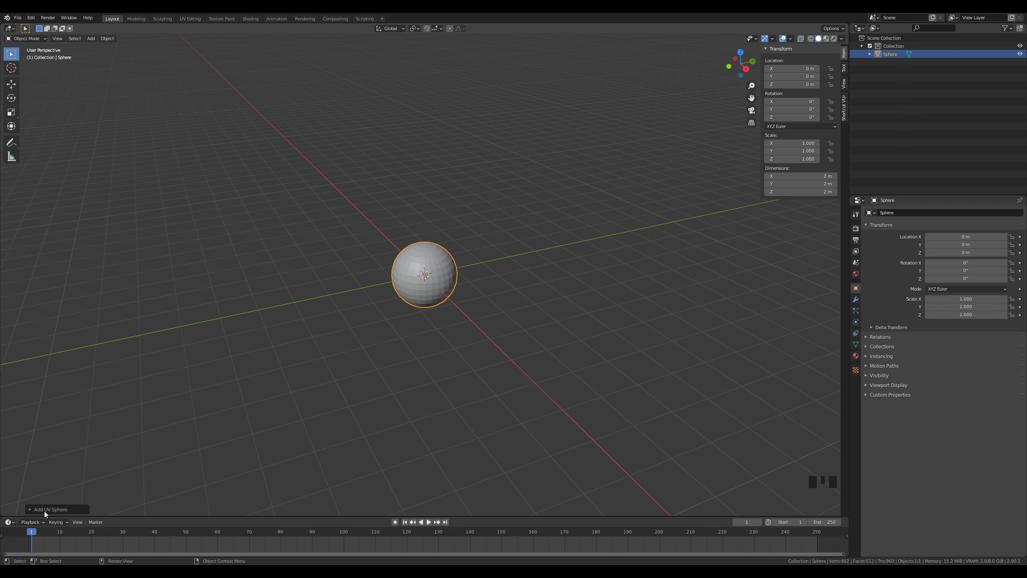
click(43, 511)
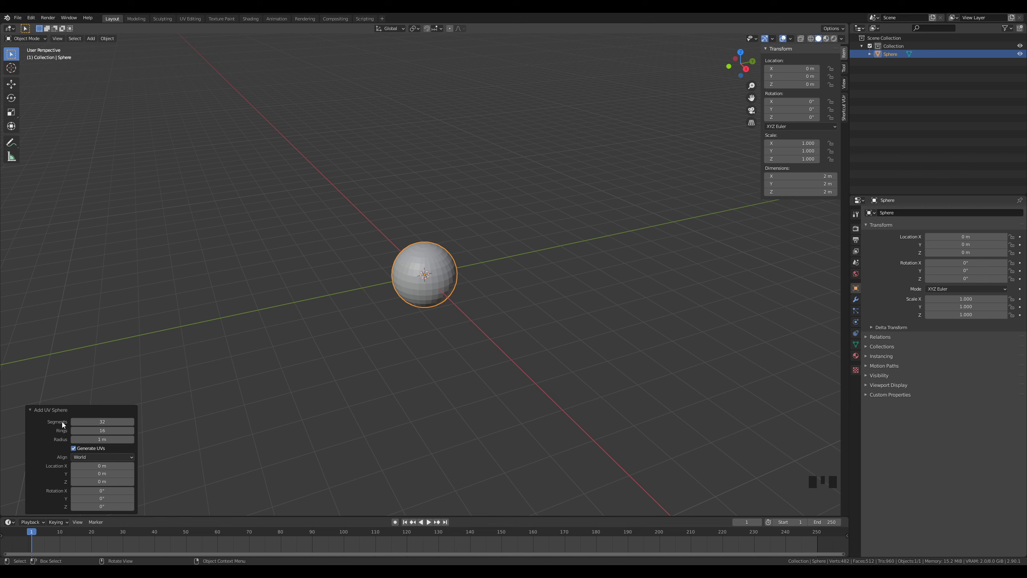
click(108, 419)
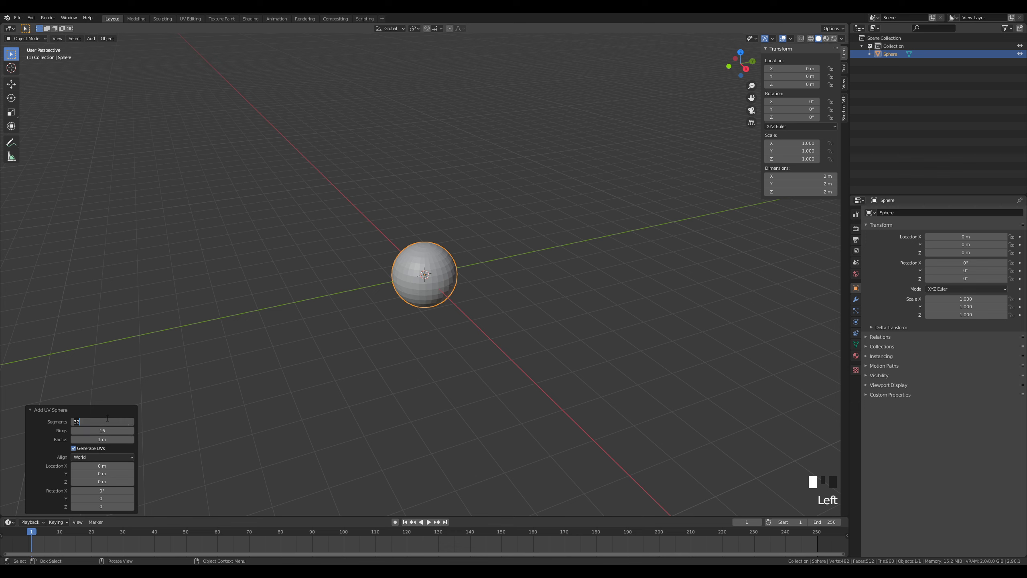
text(33)
key(Return)
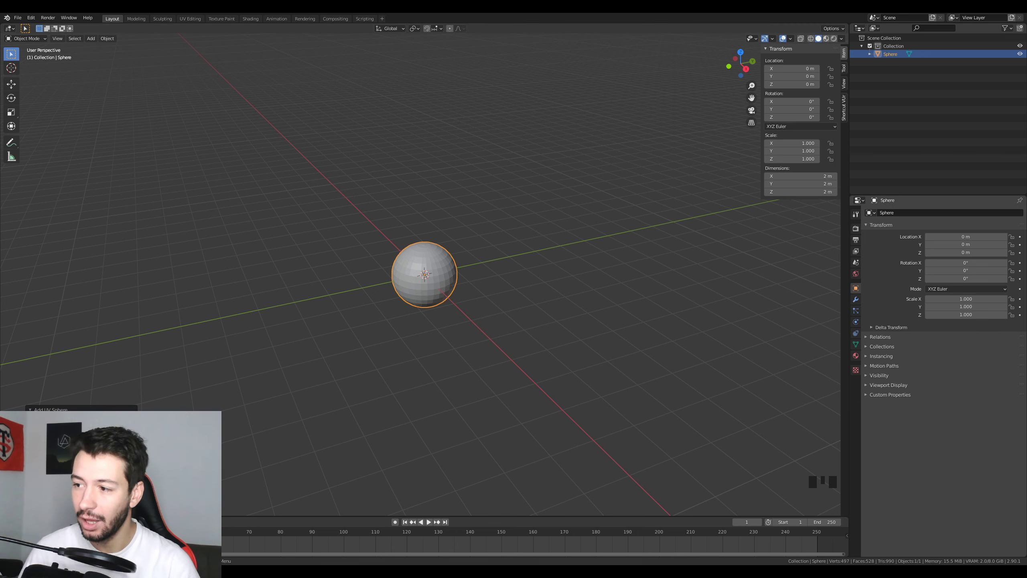
Step: Sketch an annotation curve bulging past the sphere's positive X side in front view, and undo it
middle_drag(445, 344, 474, 362)
scroll(458, 321, up, 7)
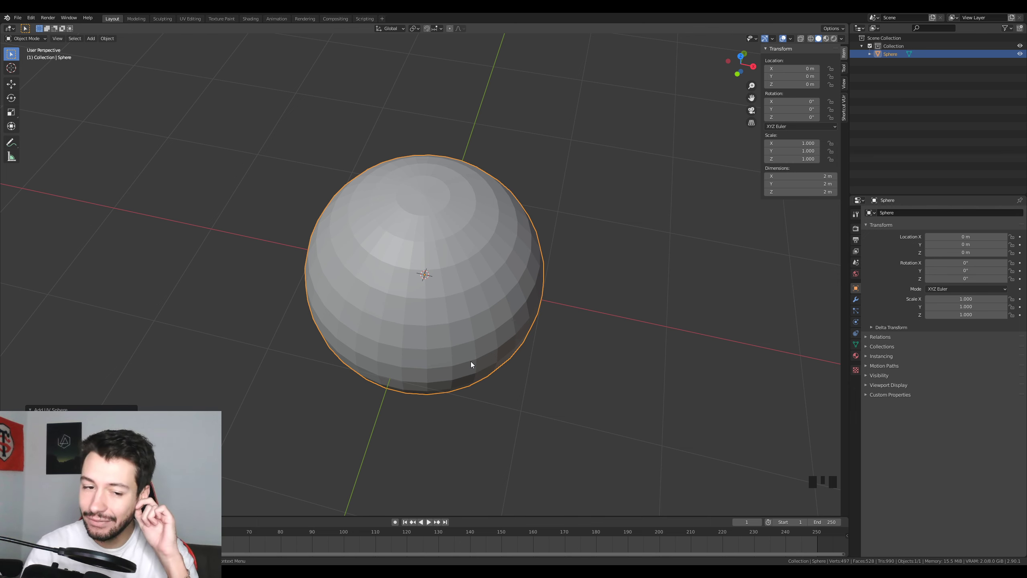
middle_drag(471, 363, 505, 343)
key(KP_1)
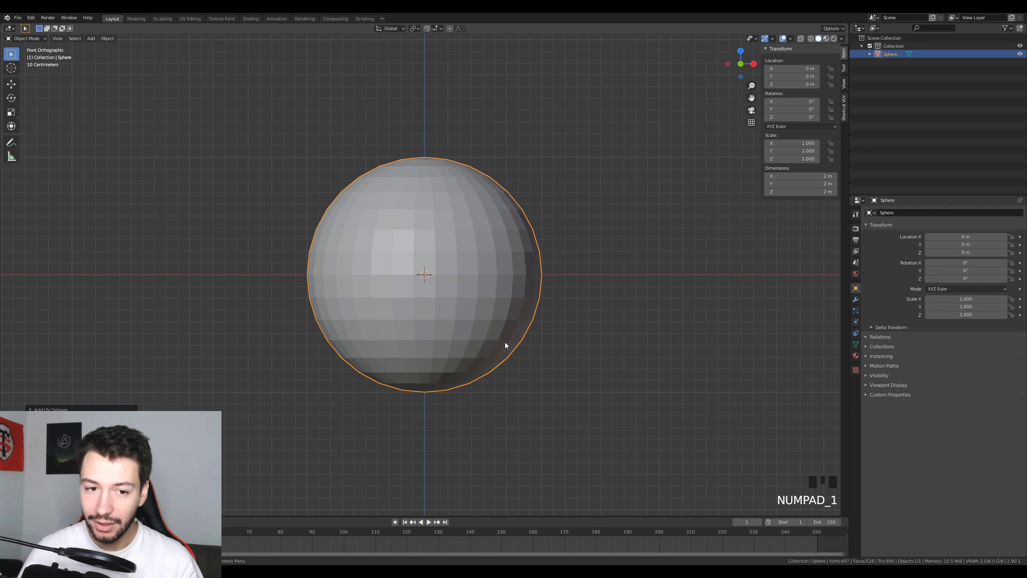
scroll(505, 342, up, 2)
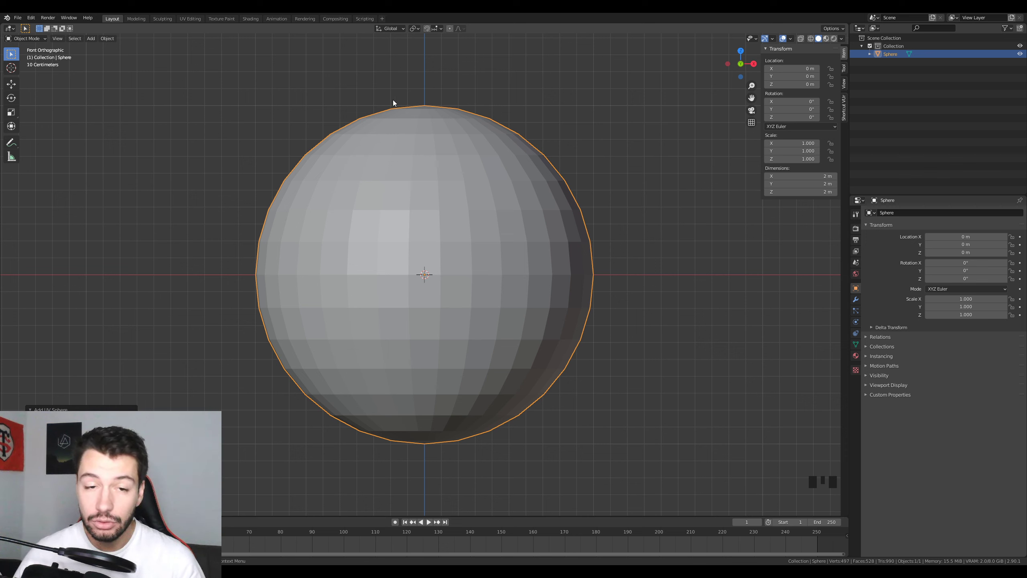
key(d)
mouse_move(424, 133)
mouse_down()
mouse_move(635, 138)
mouse_move(654, 365)
mouse_move(412, 407)
mouse_up()
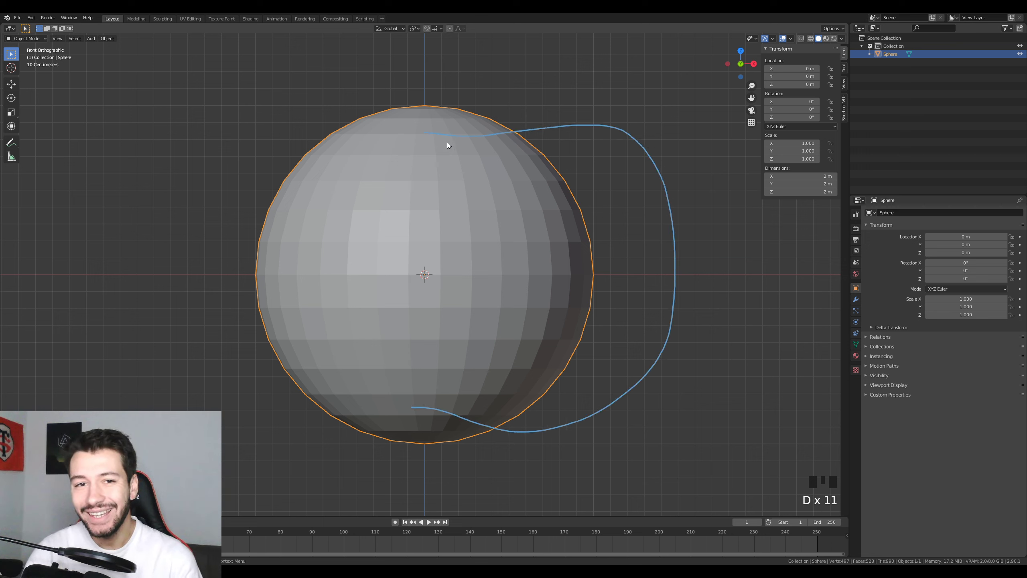
key(ctrl+z)
Step: Enter Edit Mode on the sphere and select both its top and bottom pole vertices
middle_drag(531, 248, 543, 298)
key(Tab)
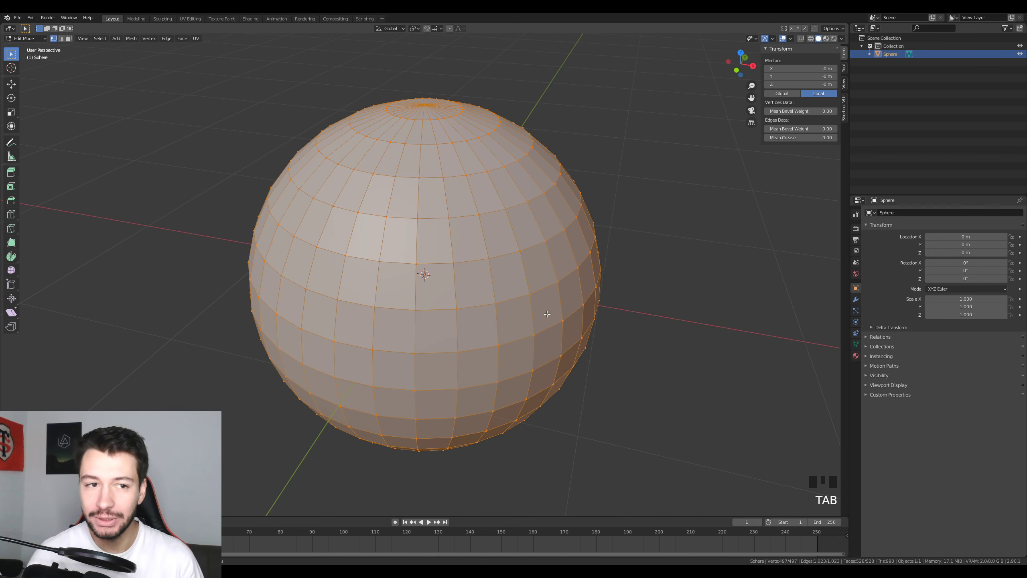
click(427, 104)
middle_drag(427, 104, 494, 288)
shift+click(423, 431)
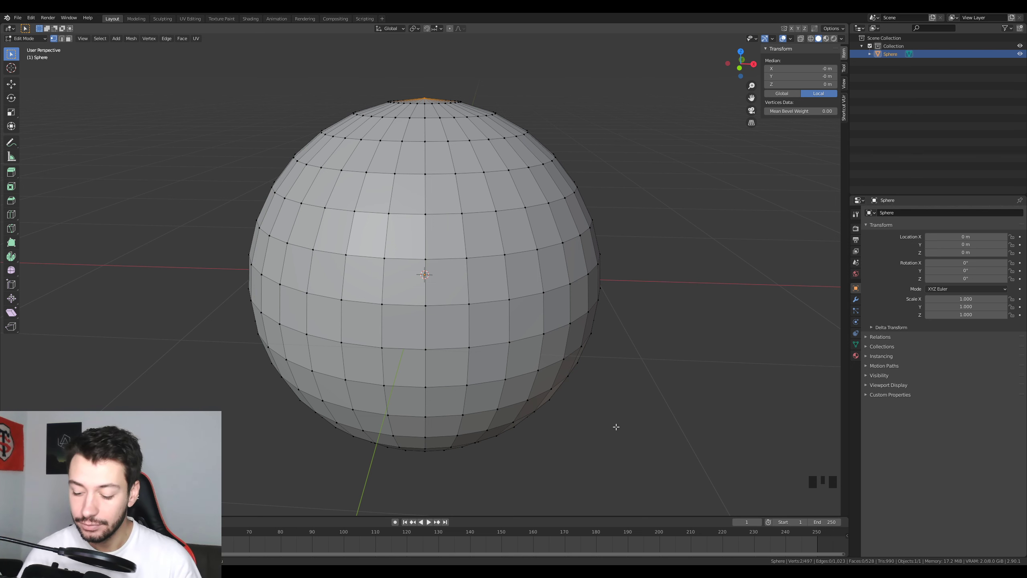
Step: Try scaling only the two pole vertices inward along Z, and undo the scaling
key(KP_1)
key(s)
key(z)
click(635, 424)
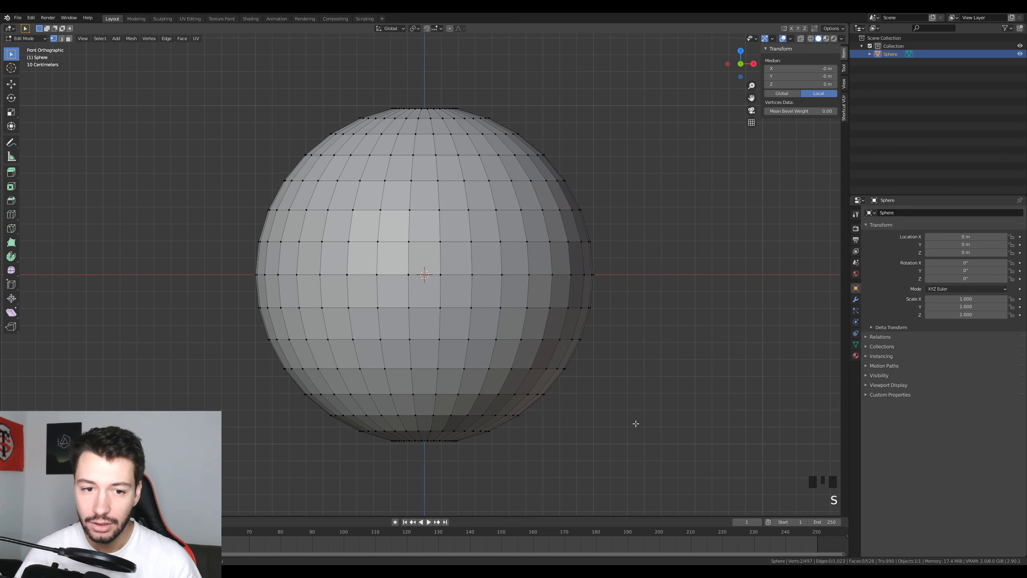
middle_drag(617, 394, 517, 296)
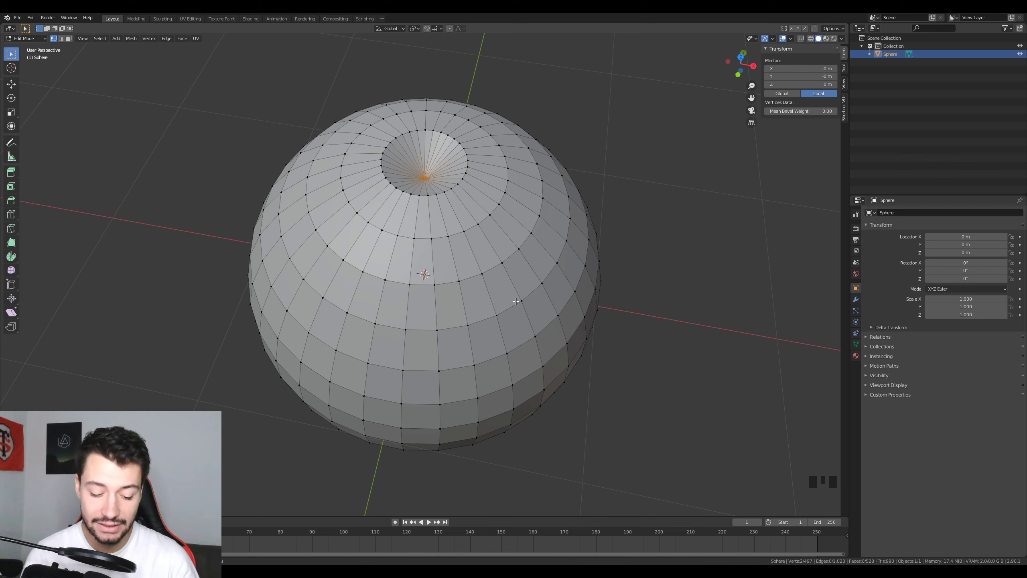
key(ctrl+z)
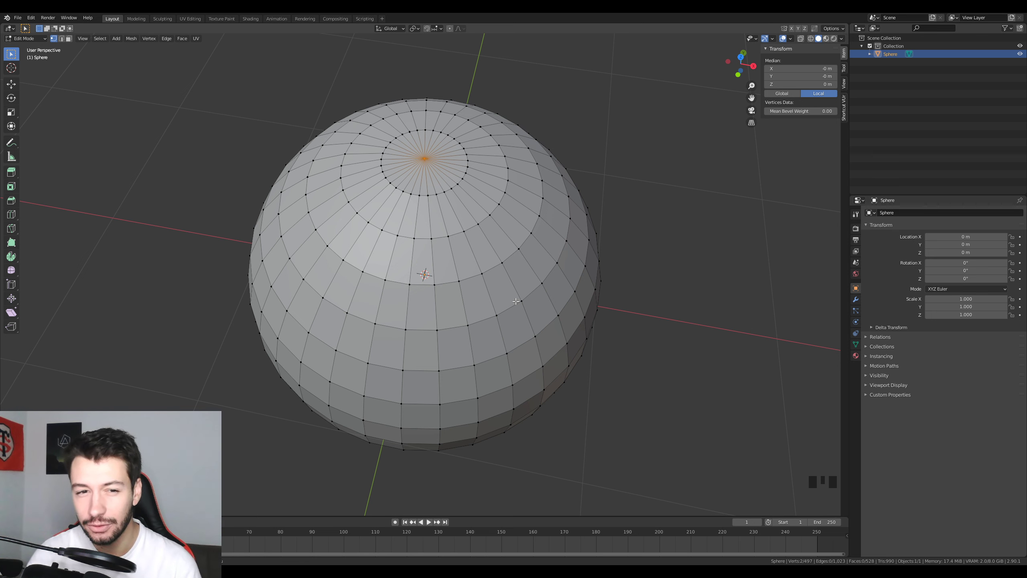
Step: Enable proportional editing with the Smooth falloff in front view
key(KP_1)
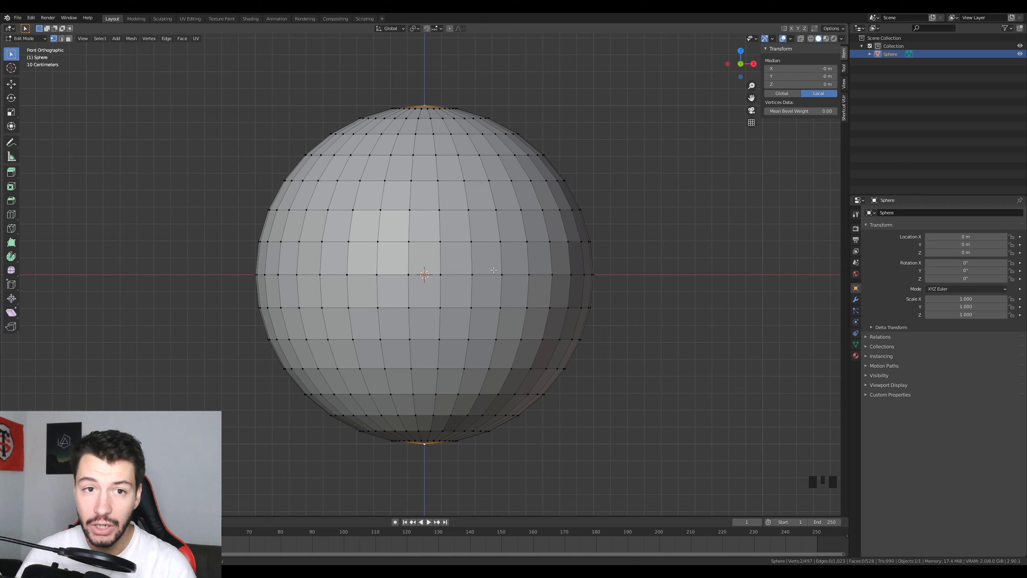
click(450, 28)
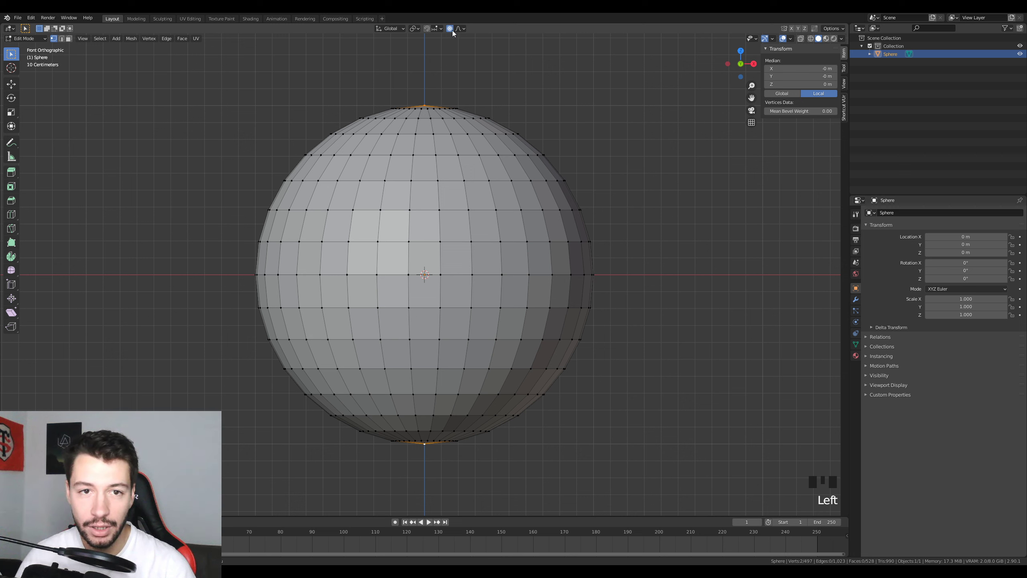
click(460, 28)
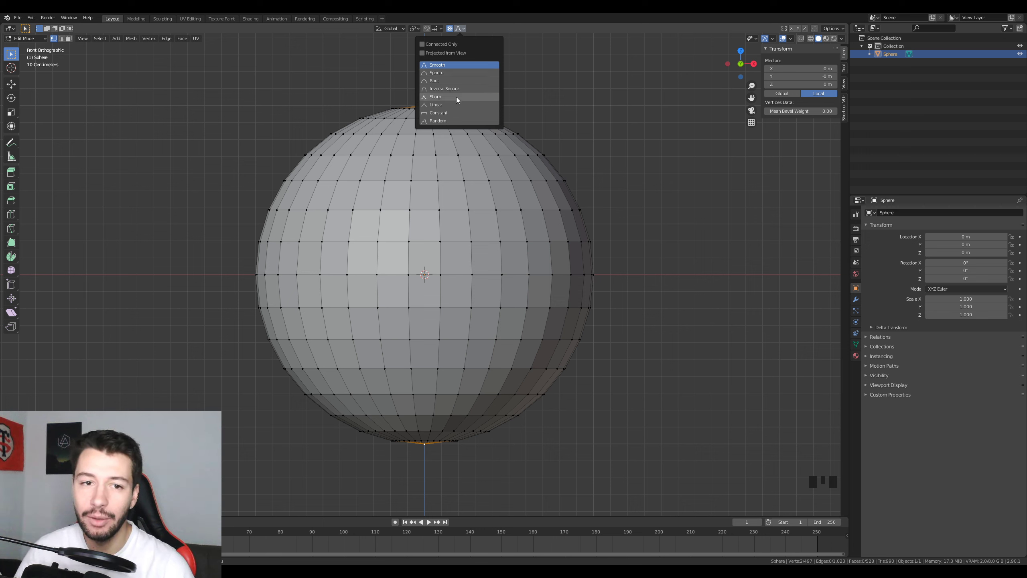
click(428, 64)
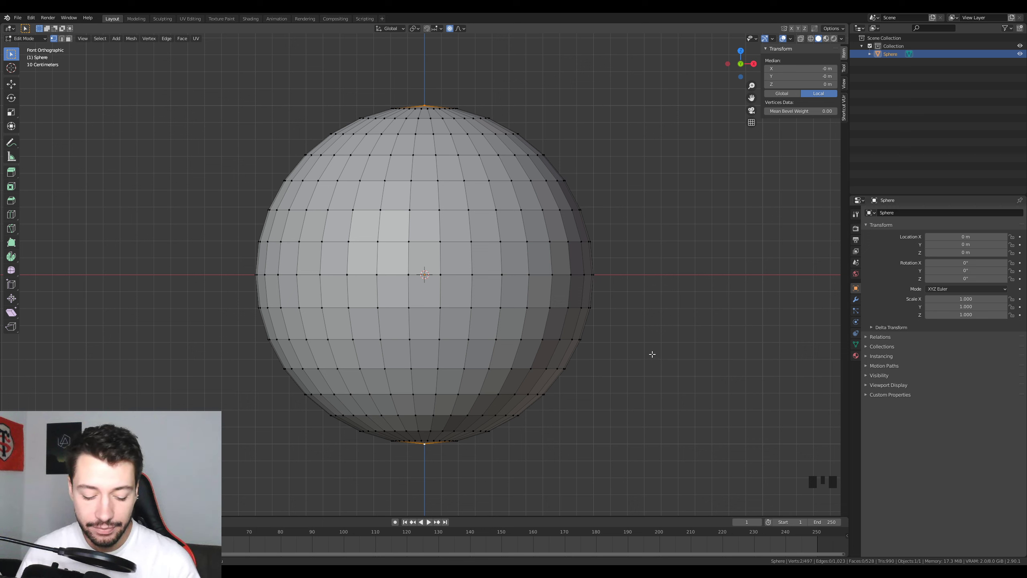
Step: Scale the two pole vertices along Z to about 0.67 with a proportional size of 0.91
key(s)
key(z)
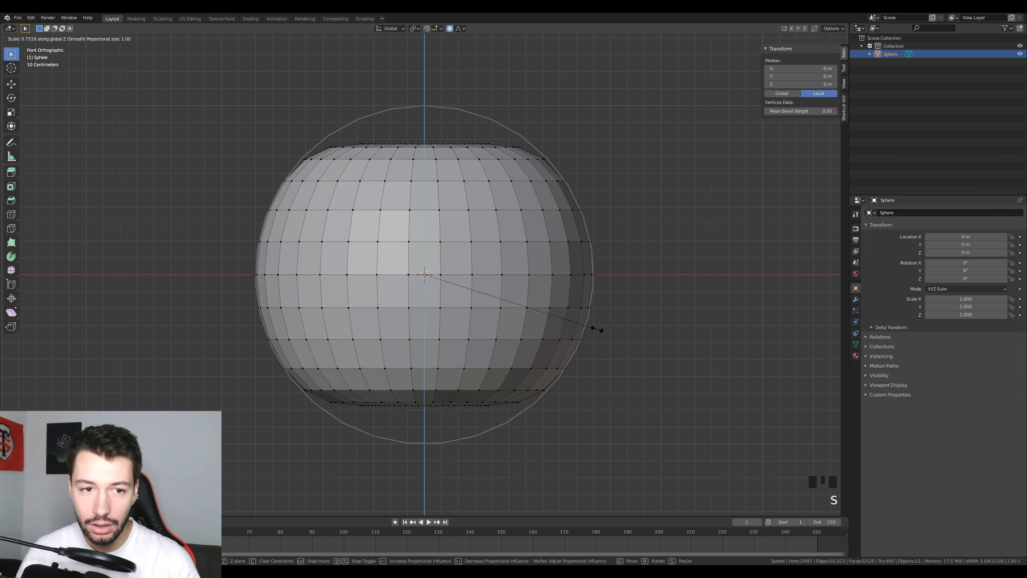
scroll(609, 339, up, 3)
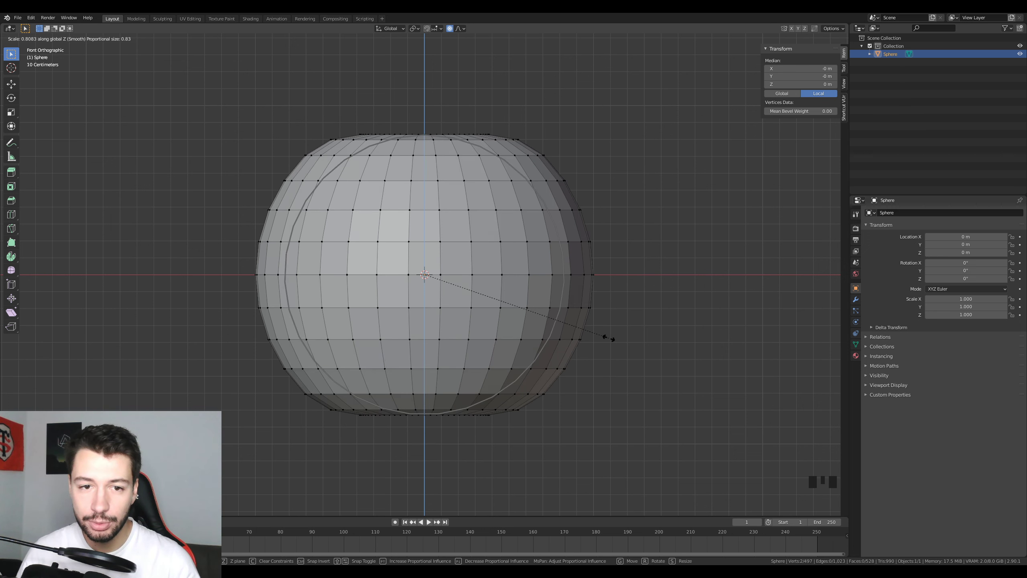
scroll(609, 338, down, 3)
scroll(608, 339, up, 1)
scroll(608, 338, down, 3)
scroll(607, 337, up, 3)
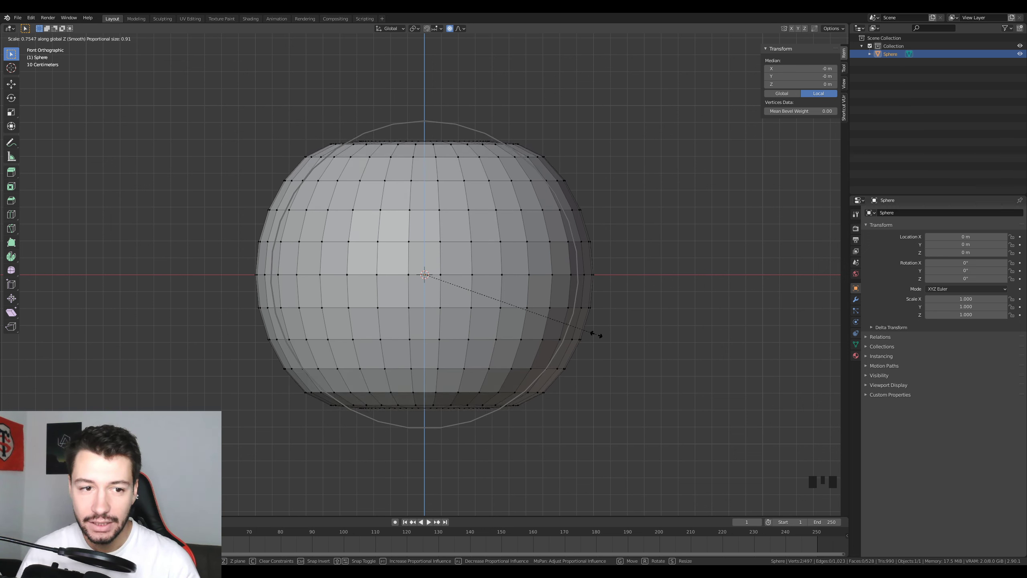
scroll(596, 334, down, 1)
scroll(594, 334, up, 1)
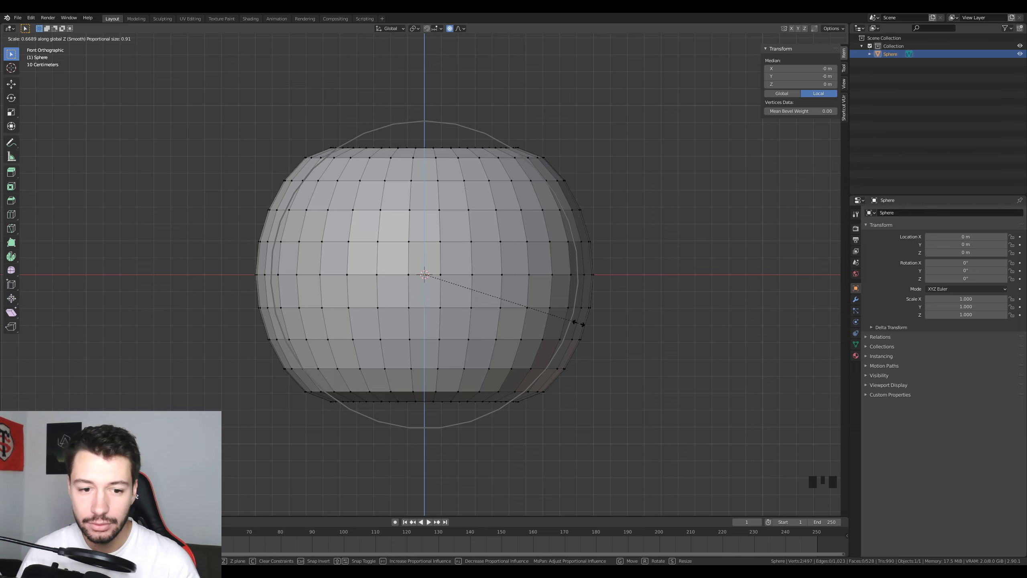
click(578, 322)
Step: Scale the pole vertices further inward along Z with a proportional size of 0.83 to deepen the dimples
middle_drag(578, 321, 522, 302)
key(z)
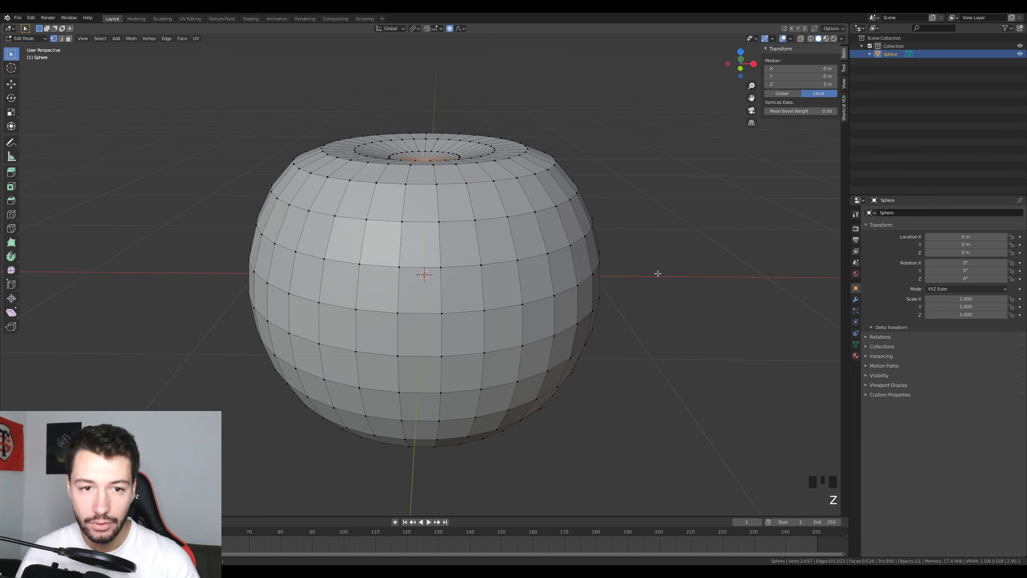
middle_drag(707, 340, 656, 298)
key(s)
key(z)
scroll(661, 316, up, 1)
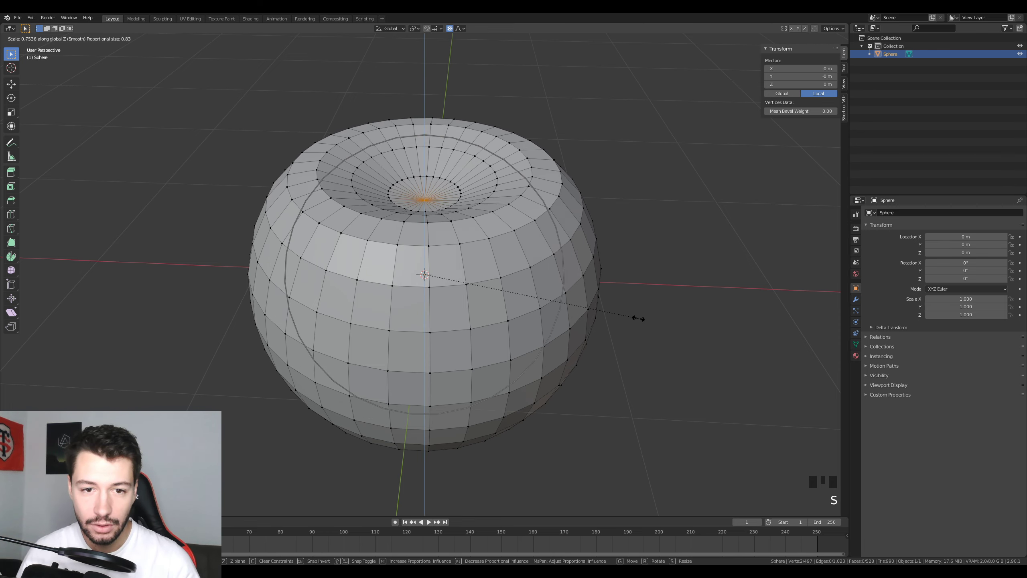
click(598, 324)
mouse_move(599, 323)
middle_down()
mouse_move(598, 309)
mouse_move(598, 322)
middle_up()
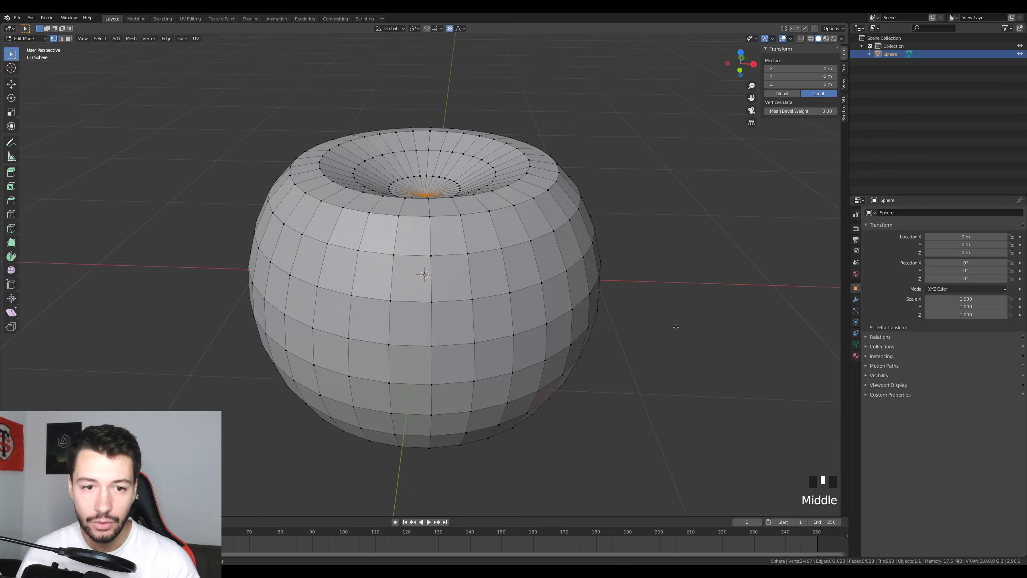
middle_drag(674, 324, 603, 298)
key(s)
click(655, 315)
Step: Return to Object Mode and flatten the whole sphere along Z to a scale of about 0.907
key(Tab)
scroll(603, 298, up, 1)
scroll(607, 291, down, 2)
key(KP_1)
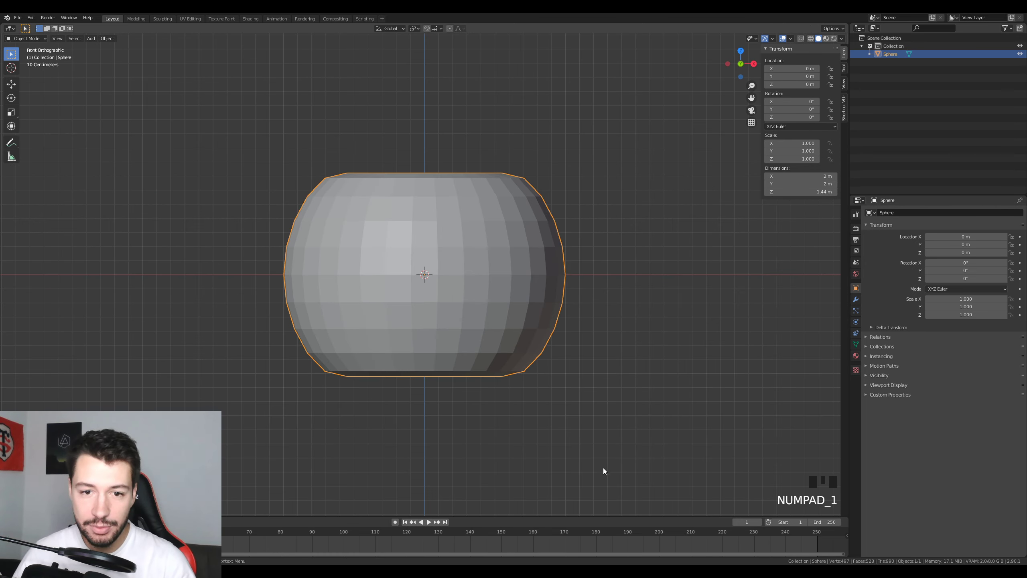
key(s)
key(z)
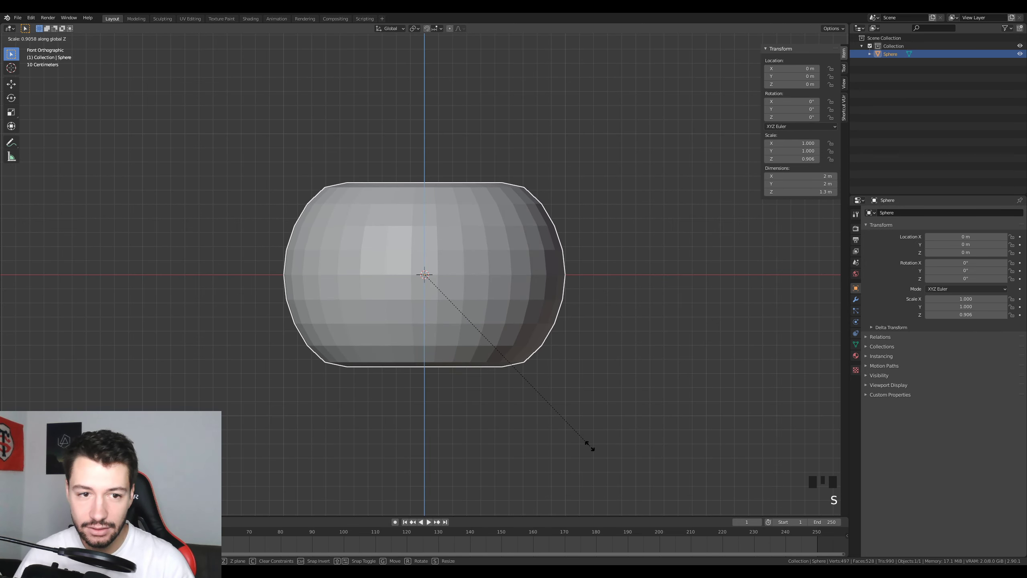
click(589, 445)
Step: Enter Edit Mode on the flattened sphere in top view and switch to edge selection
middle_drag(504, 156, 507, 245)
key(Tab)
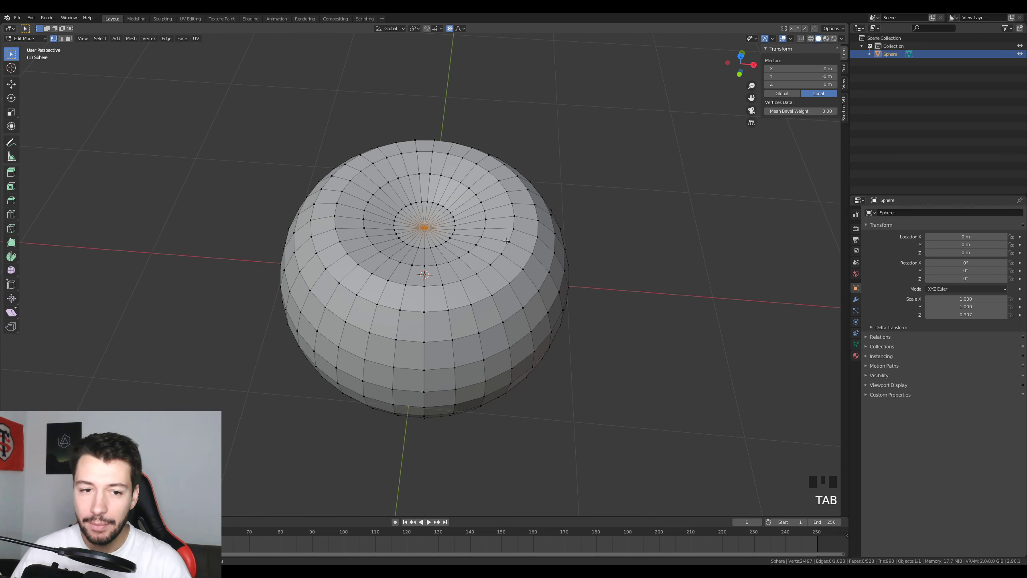
scroll(506, 225, up, 1)
key(KP_7)
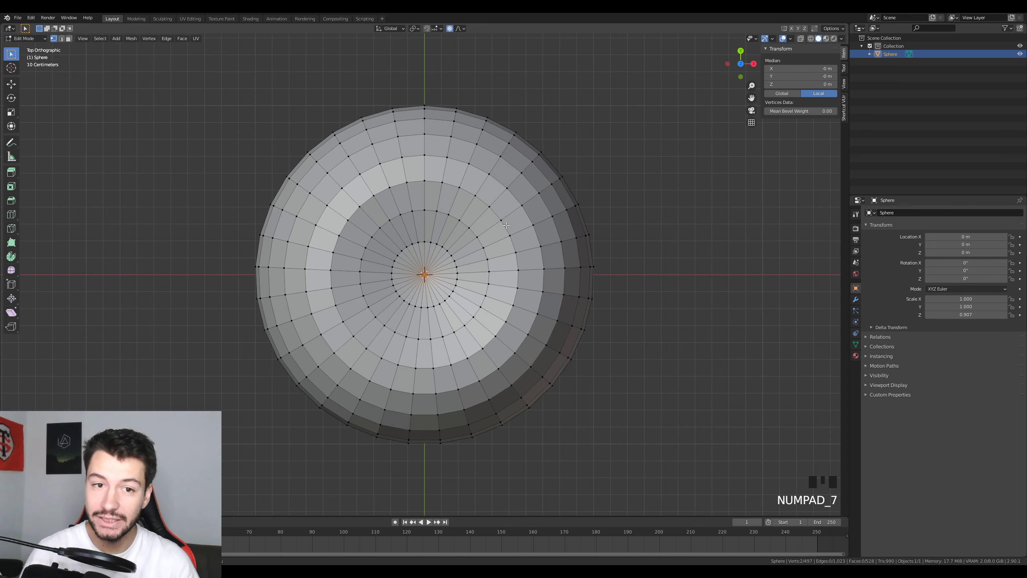
click(62, 39)
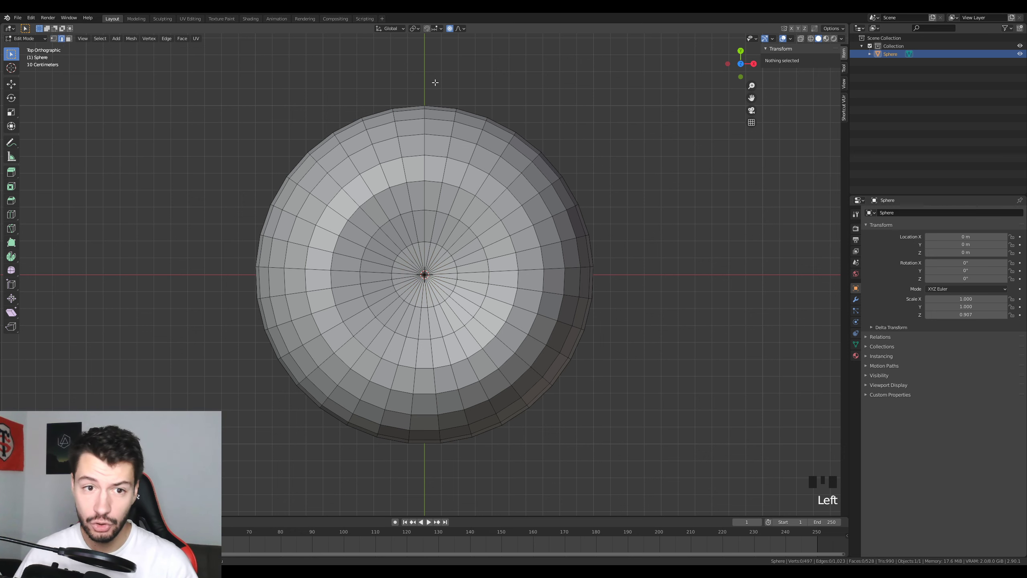
Step: Select the vertical edge loop that runs along the positive Y axis of the sphere
shift+middle_drag(445, 136, 438, 178)
alt+click(427, 184)
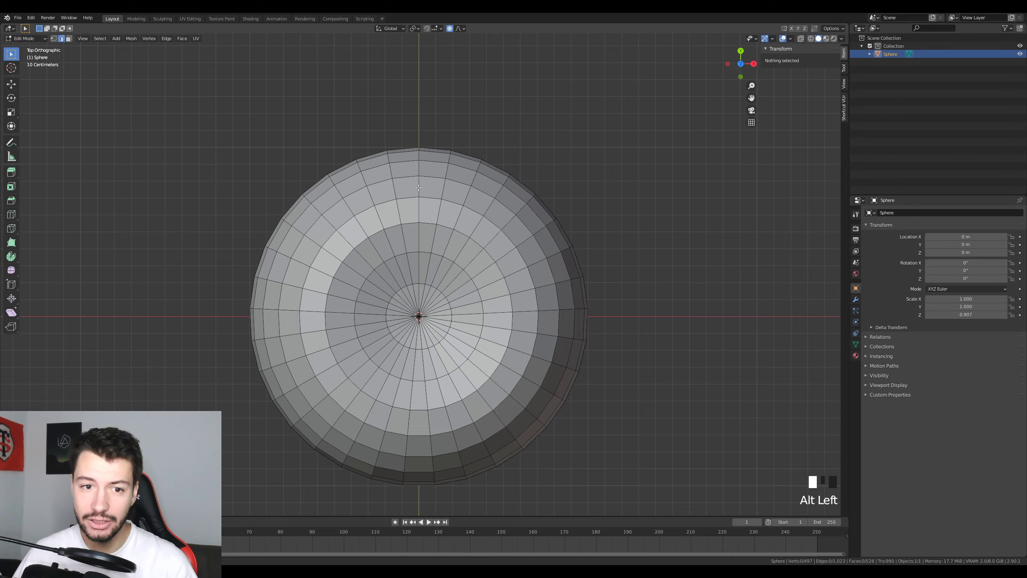
middle_drag(454, 304, 546, 325)
scroll(556, 316, down, 2)
key(KP_7)
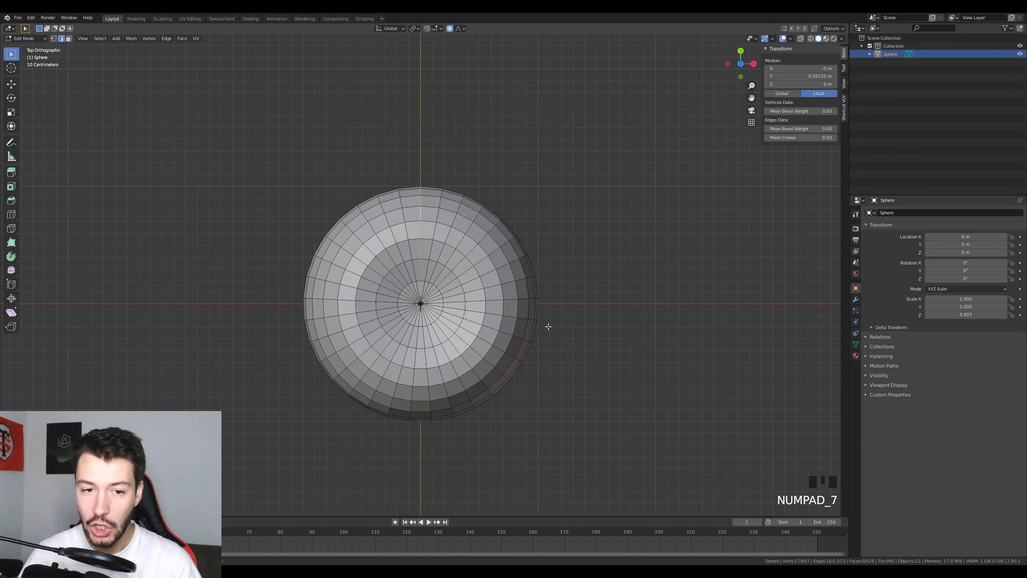
scroll(548, 322, up, 3)
shift+middle_drag(486, 169, 462, 198)
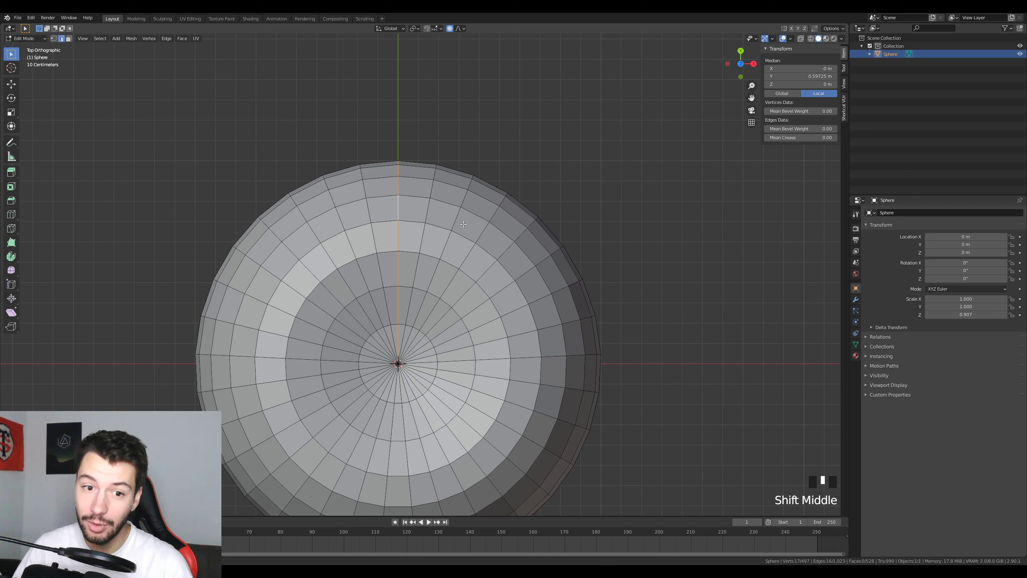
Step: Add every third vertical edge loop clockwise around the positive X side of the sphere to the selection
alt+shift+click(469, 253)
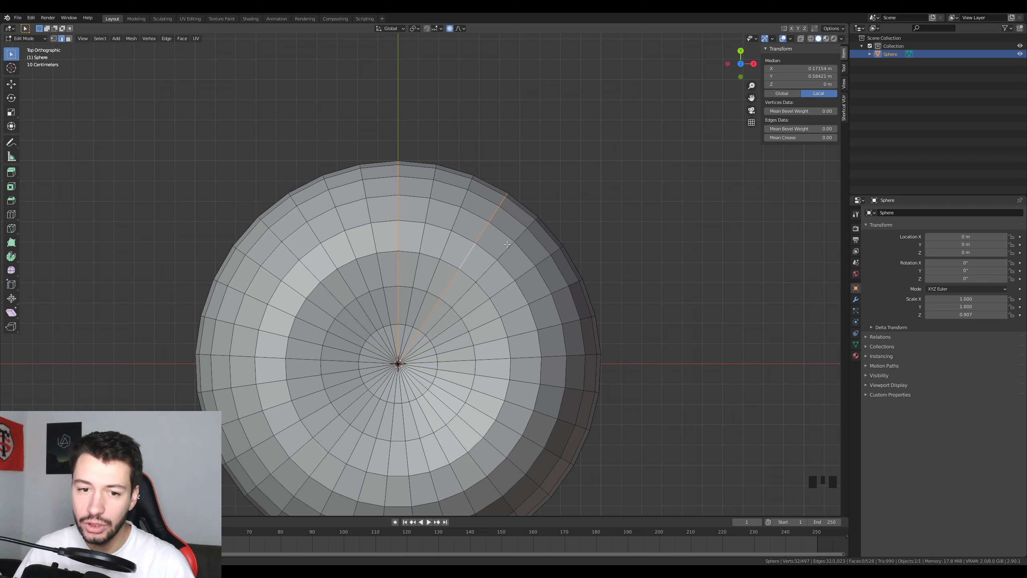
alt+shift+click(535, 301)
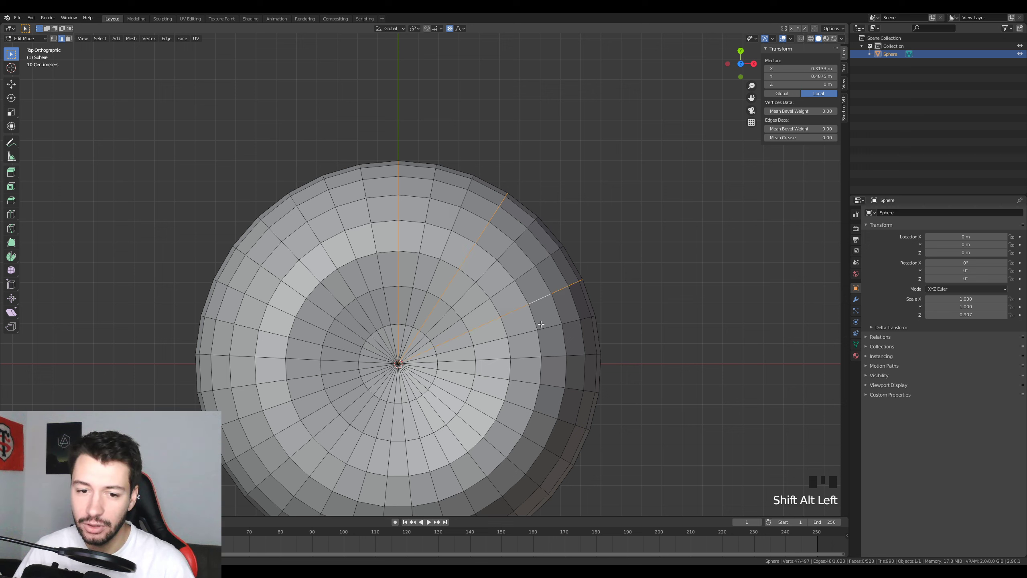
alt+shift+click(552, 387)
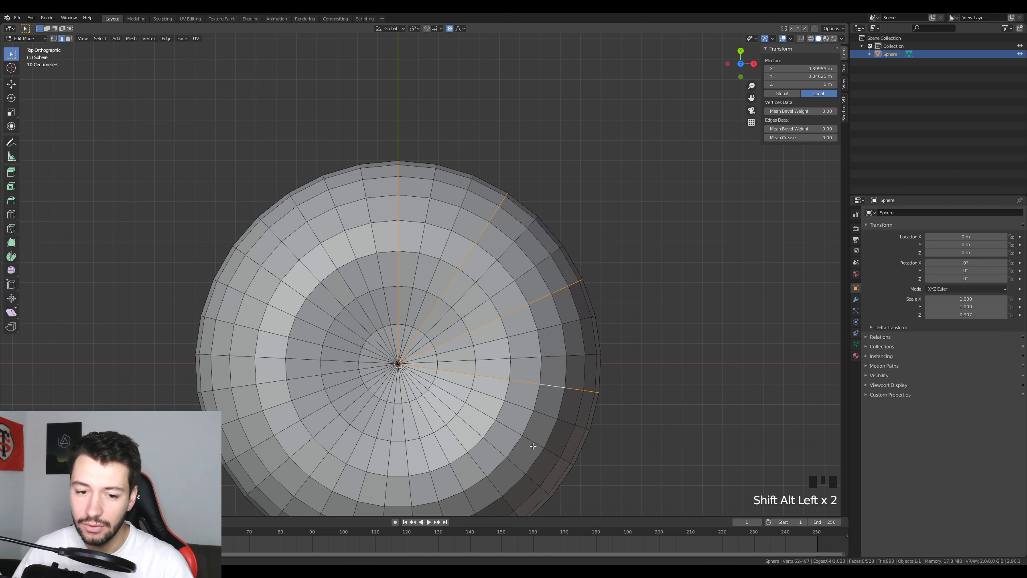
alt+shift+click(516, 466)
shift+middle_drag(463, 494, 463, 438)
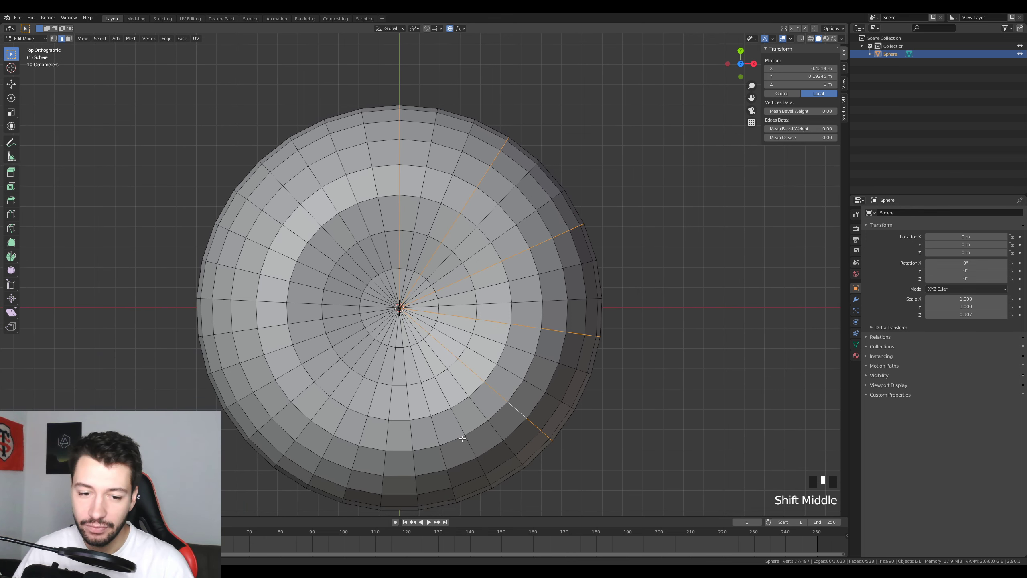
Step: Continue adding every third vertical edge loop around the front and negative X side until the circle of segments is complete
alt+shift+click(445, 452)
alt+shift+click(355, 456)
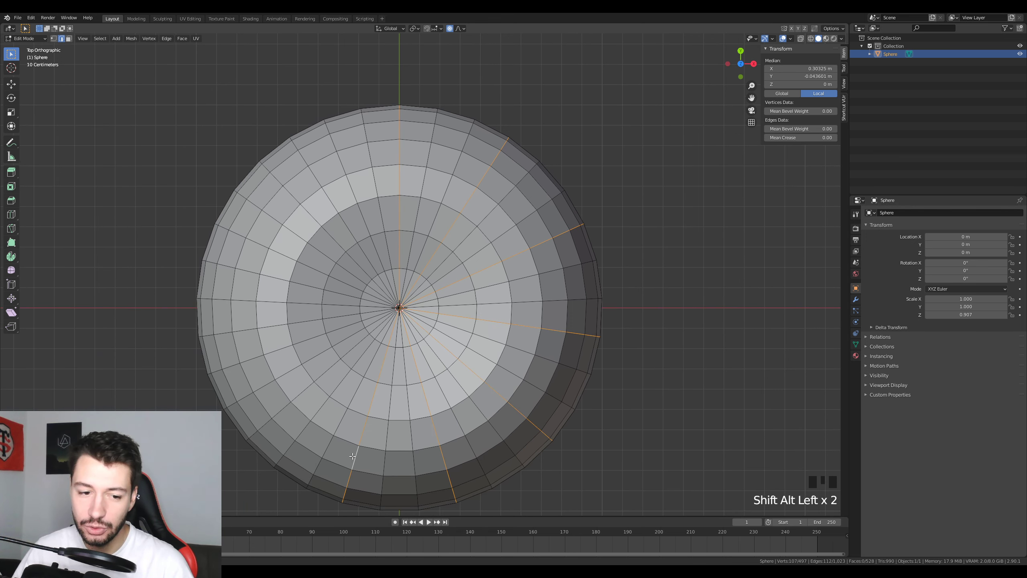
alt+shift+click(285, 410)
alt+shift+click(247, 331)
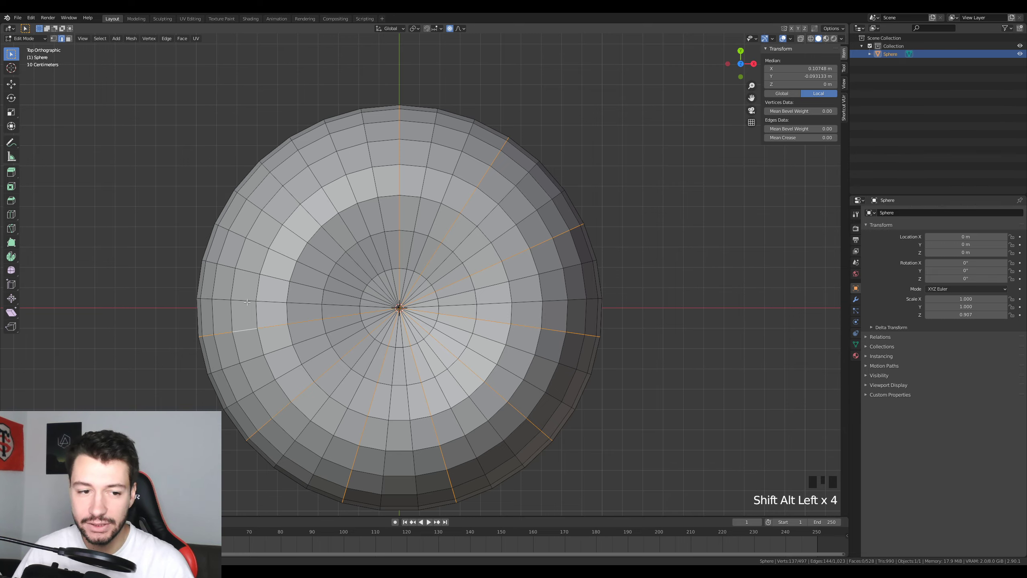
alt+shift+click(254, 244)
alt+shift+click(314, 178)
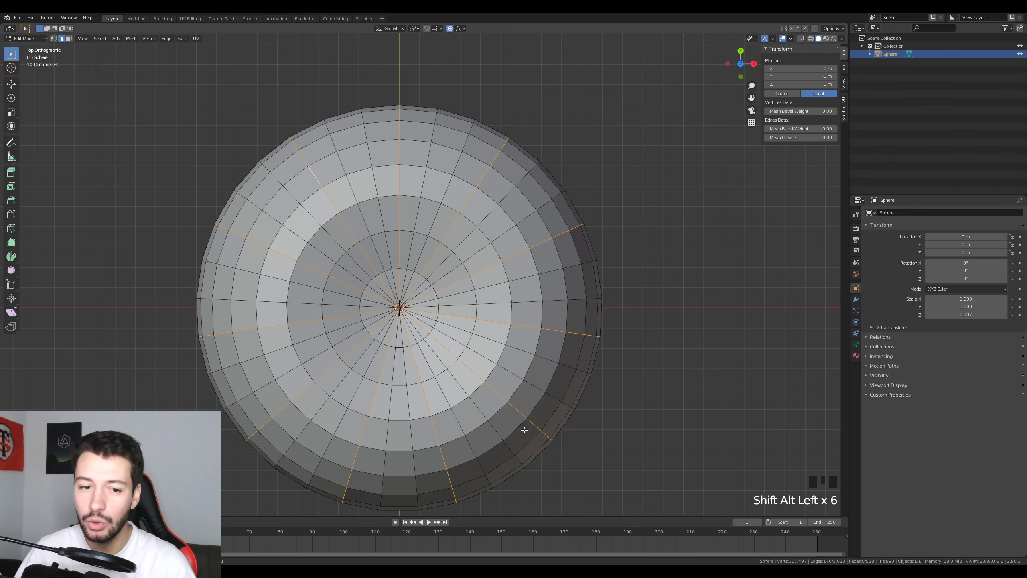
middle_drag(524, 431, 509, 376)
scroll(546, 296, down, 2)
key(KP_7)
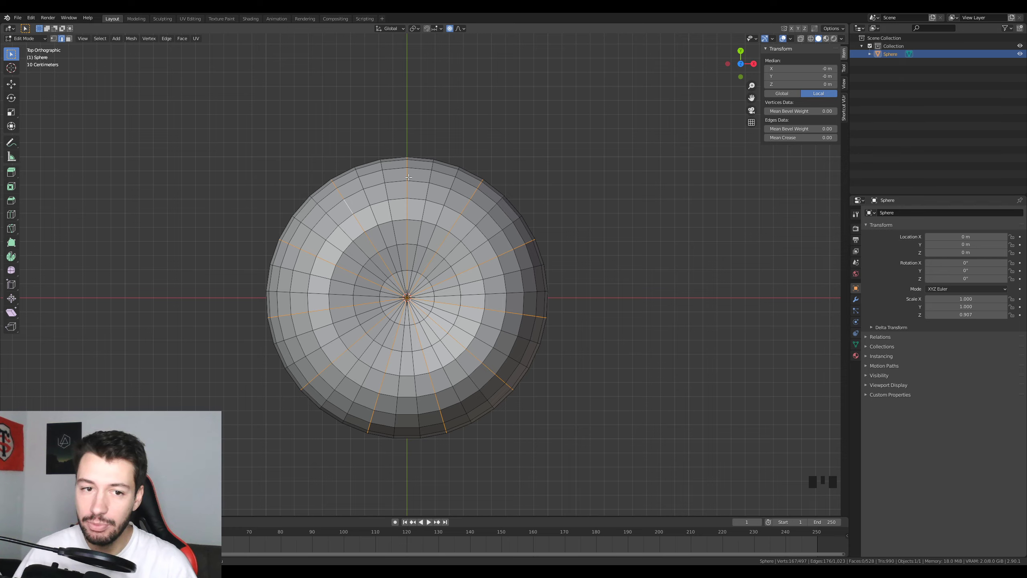
middle_drag(711, 415, 597, 370)
key(s)
key(z)
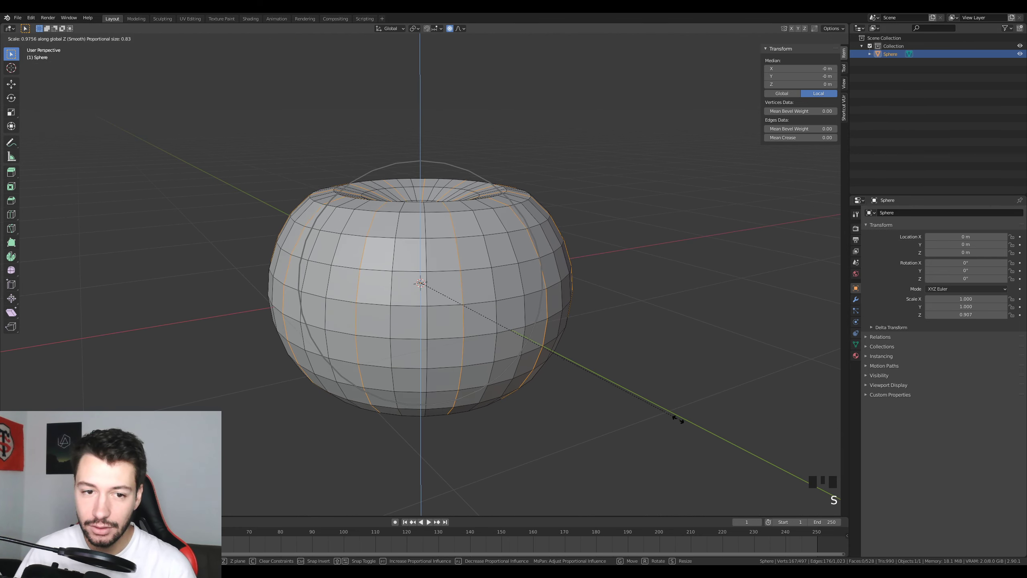
right_click(625, 401)
Step: Turn off proportional editing and scale the selected edge loops inward uniformly to about 0.897 to carve the pumpkin grooves
key(o)
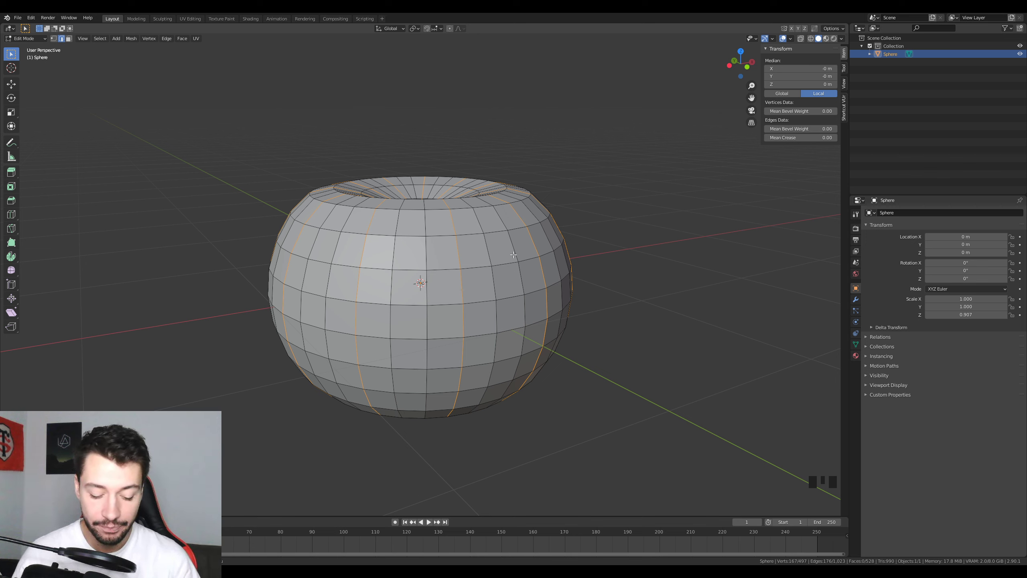
middle_drag(517, 273, 543, 299)
key(s)
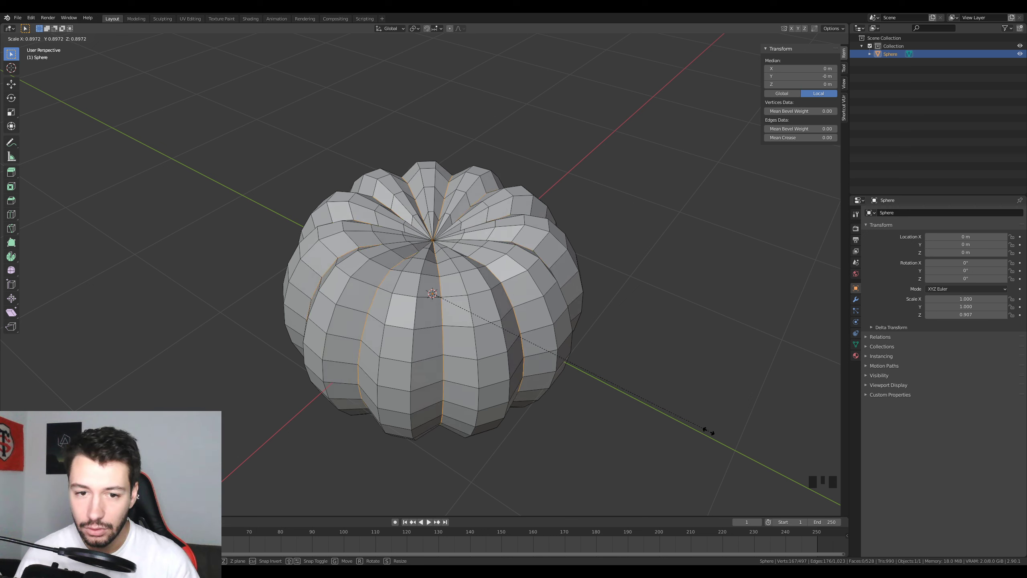
click(709, 431)
Step: Return to Object Mode and apply smooth shading to the pumpkin
key(Tab)
middle_drag(709, 432, 681, 404)
right_click(631, 344)
click(637, 345)
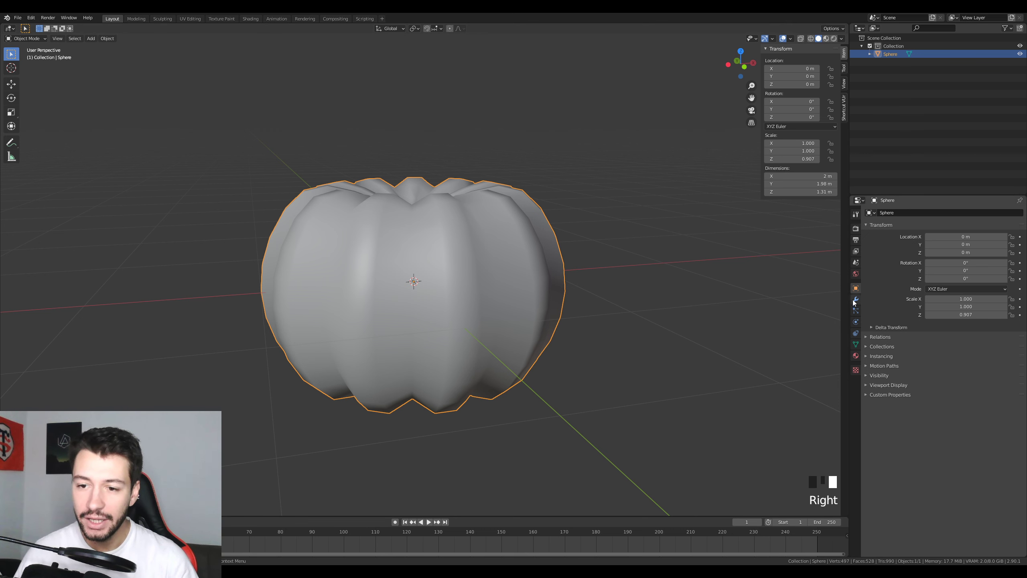
Step: Add a Subdivision Surface modifier to the pumpkin and set its viewport level to 2
click(855, 300)
click(894, 212)
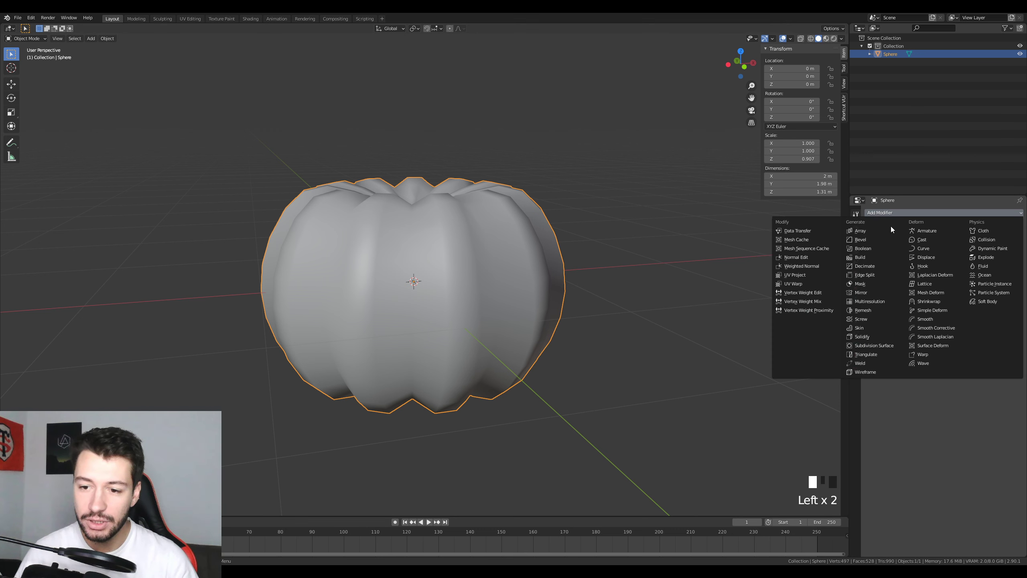
click(884, 338)
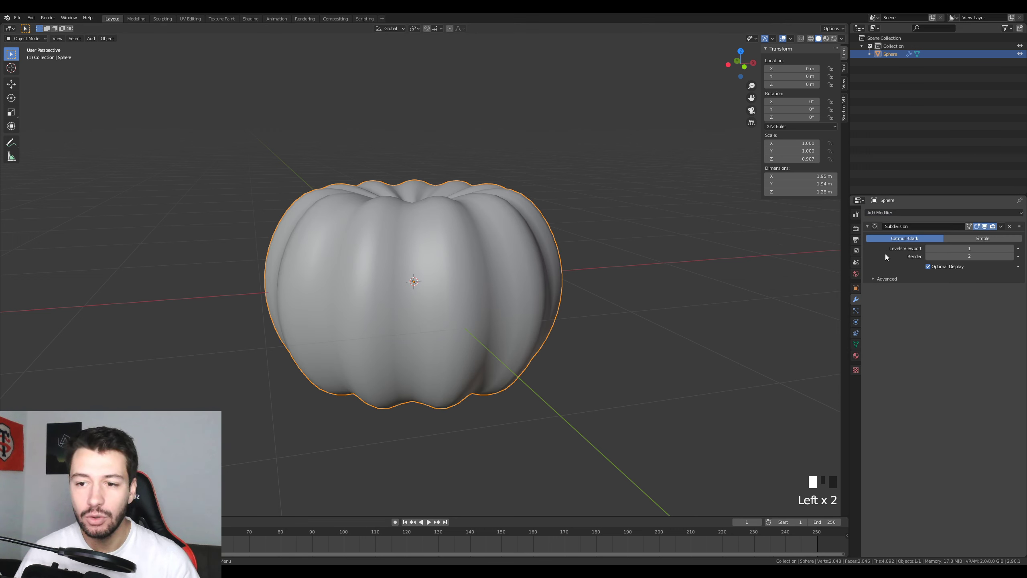
click(1011, 248)
mouse_move(651, 298)
middle_down()
mouse_move(624, 307)
mouse_move(573, 246)
mouse_move(662, 316)
mouse_move(653, 371)
mouse_move(643, 310)
middle_up()
key(KP_1)
scroll(443, 245, up, 3)
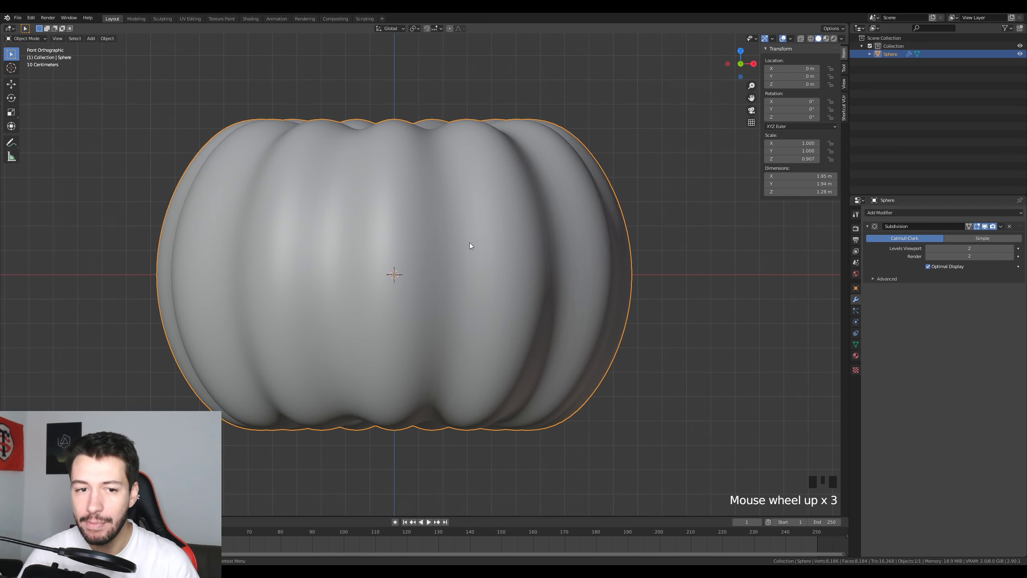
drag(435, 138, 445, 412)
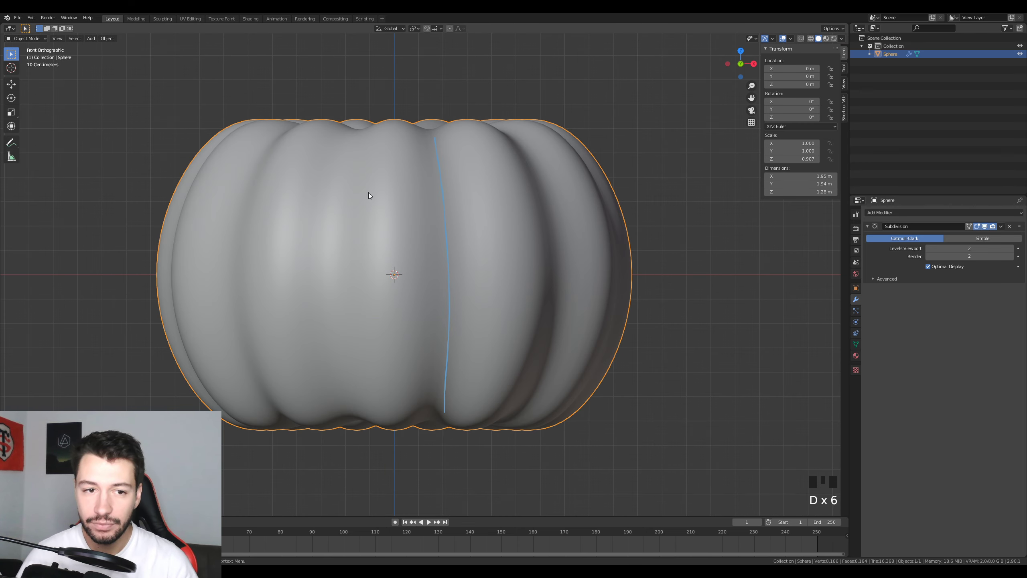
mouse_move(351, 144)
mouse_down()
mouse_move(330, 351)
mouse_move(339, 394)
mouse_up()
drag(283, 134, 270, 437)
key(ctrl+z)
key(ctrl+z)
key(ctrl+z)
key(ctrl+z)
Step: Compare the pumpkin mesh in Edit Mode with the Subdivision modifier's edit-mode display off and back on
middle_drag(464, 244, 478, 296)
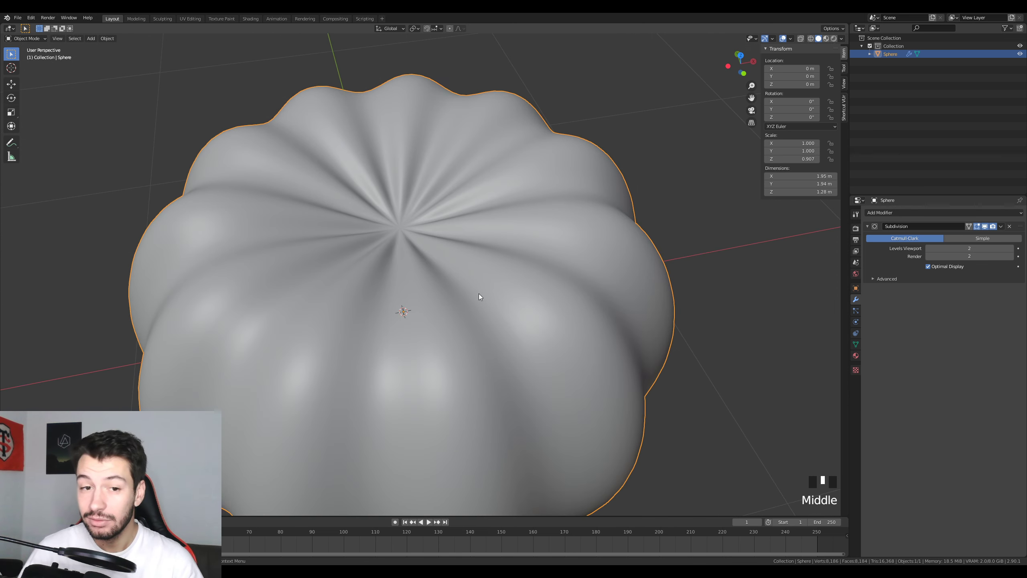
scroll(479, 297, down, 2)
key(Tab)
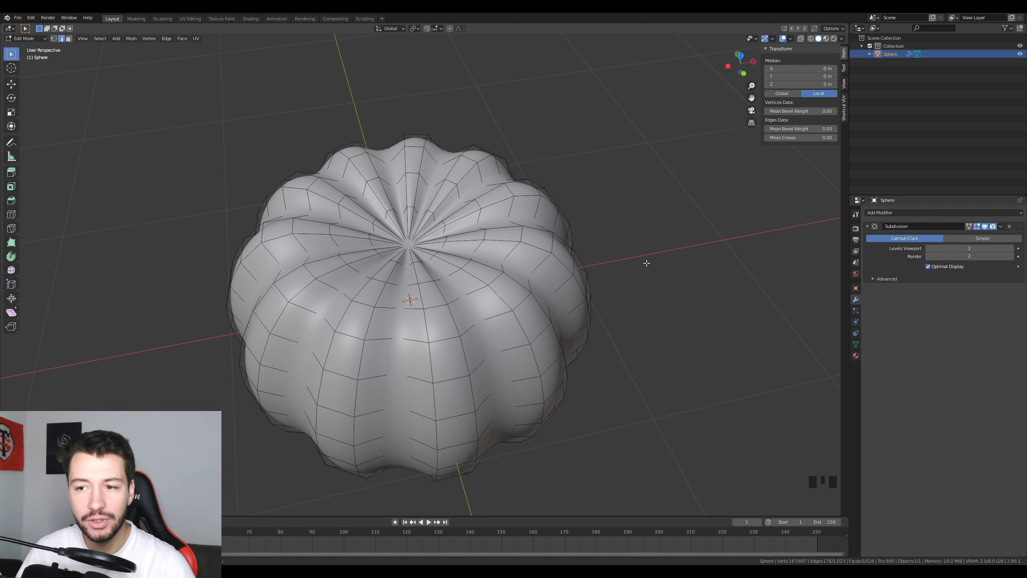
click(978, 228)
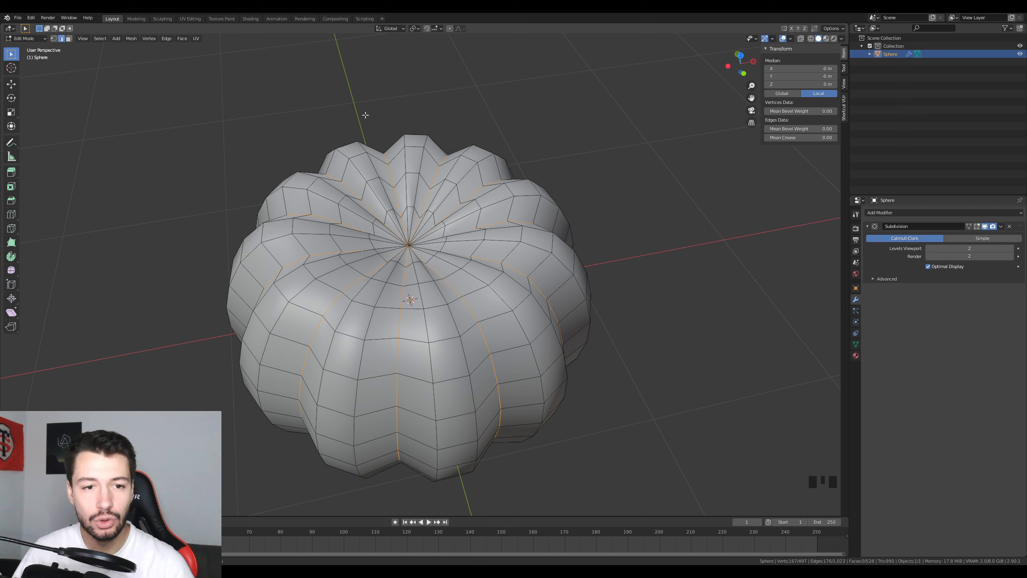
click(977, 226)
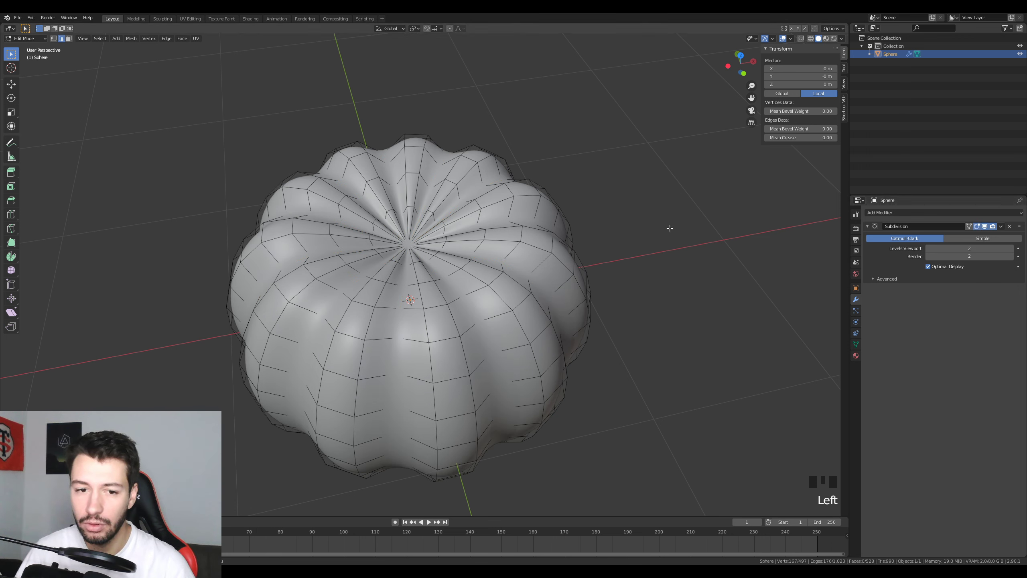
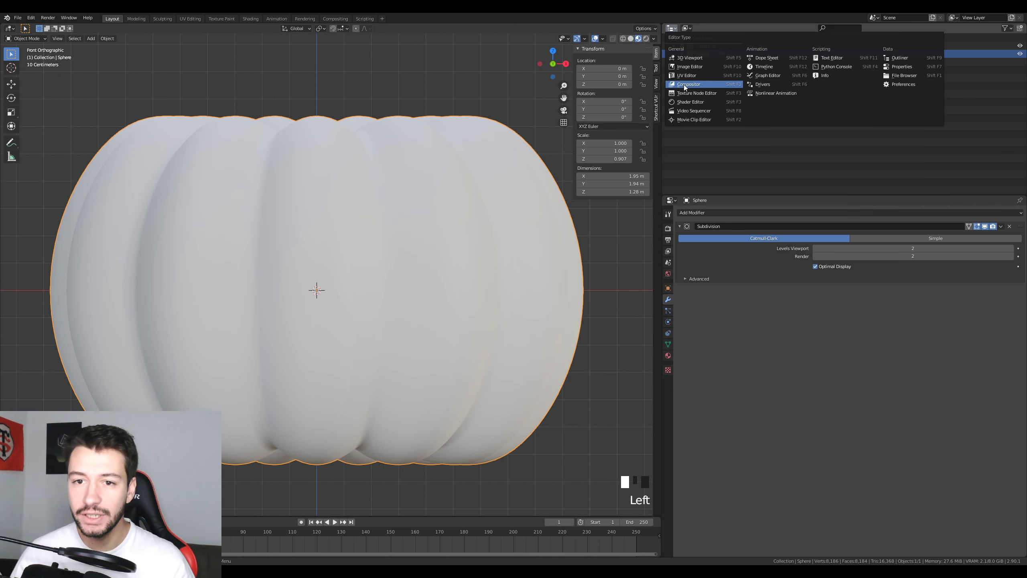
Step: Switch the Outliner area to the Shader Editor and create a new material for the pumpkin
click(692, 102)
click(854, 31)
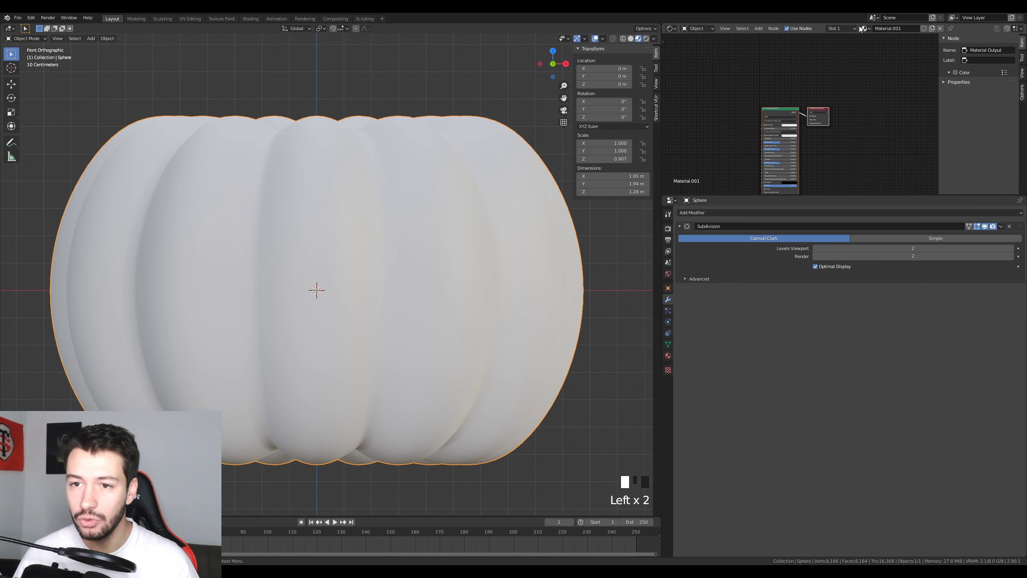
Step: Enlarge the Shader Editor in height and width, and hide the 3D viewport's sidebar
click(854, 195)
drag(853, 196, 853, 392)
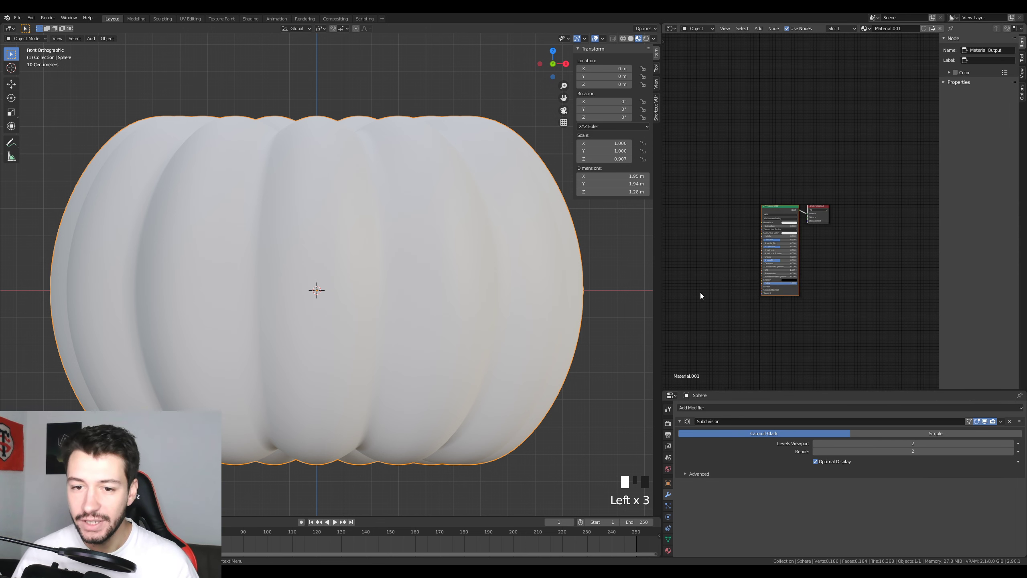
drag(662, 263, 456, 290)
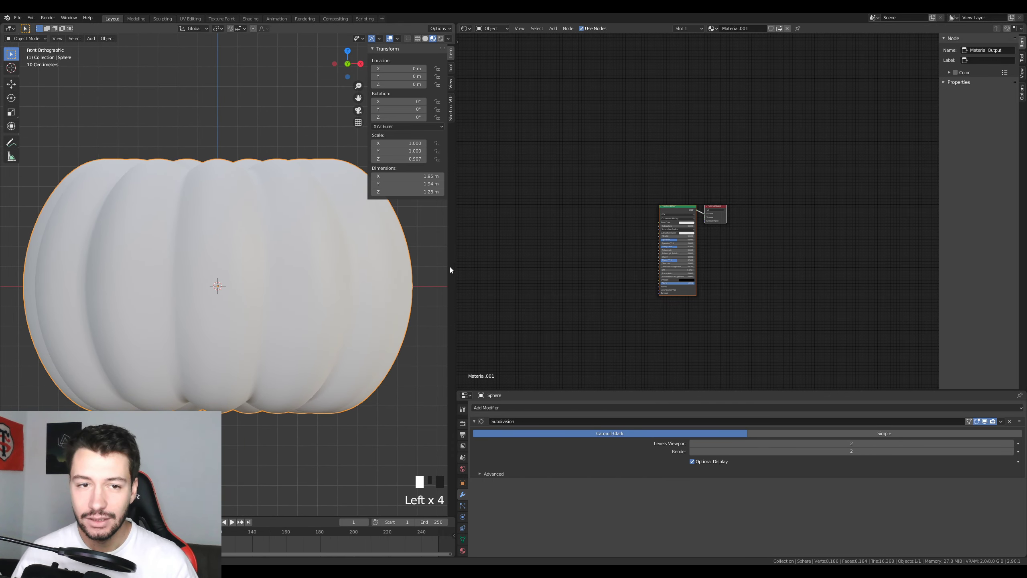
key(n)
scroll(321, 221, down, 1)
shift+middle_drag(320, 223, 345, 167)
scroll(646, 221, up, 14)
middle_drag(646, 221, 671, 129)
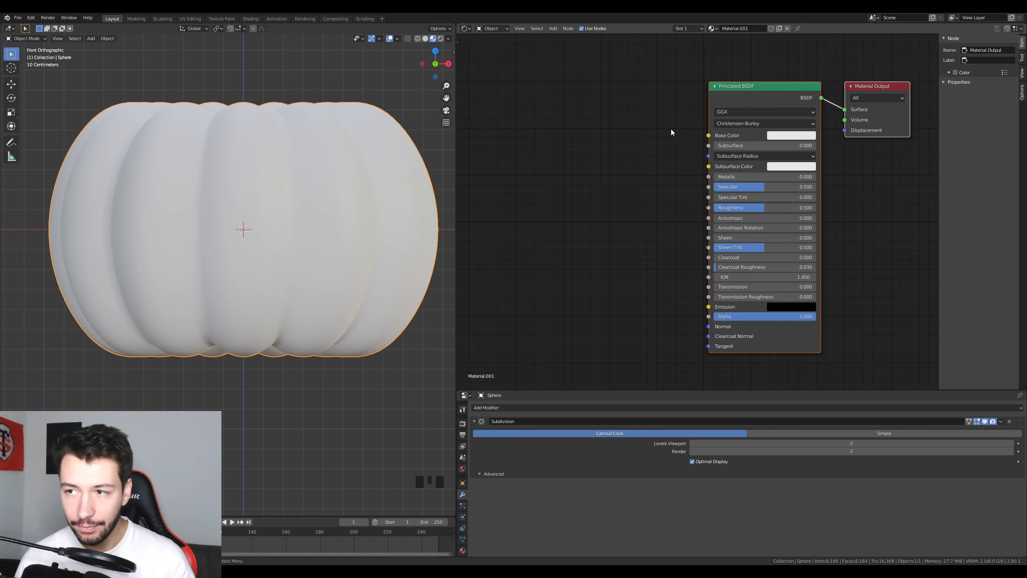
key(shift+a)
key(n)
key(o)
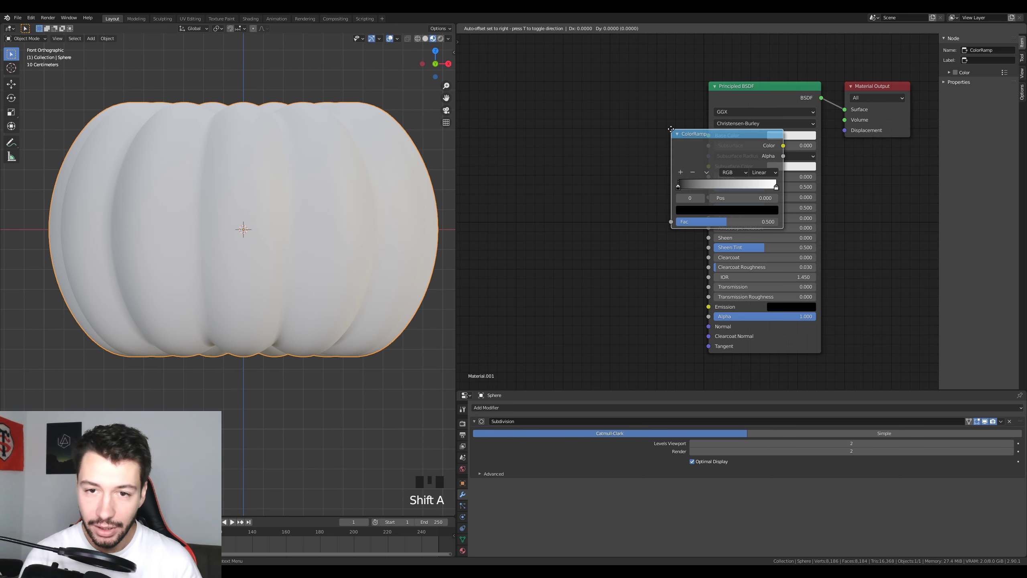
key(s)
click(700, 122)
click(703, 137)
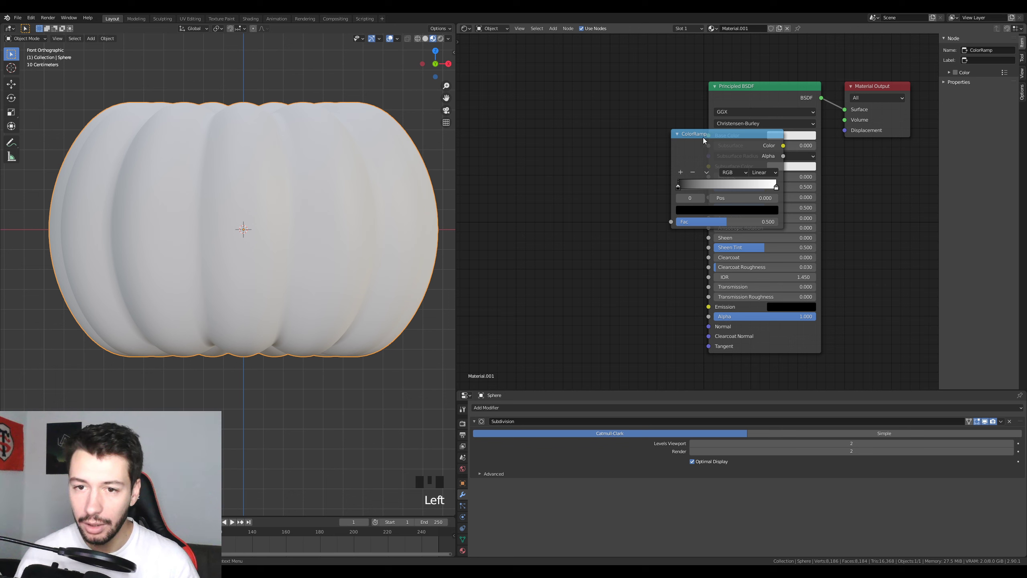
click(703, 138)
key(Delete)
Step: Add a Noise Texture node ahead of the Principled BSDF and connect its Fac output to Base Color
key(shift+a)
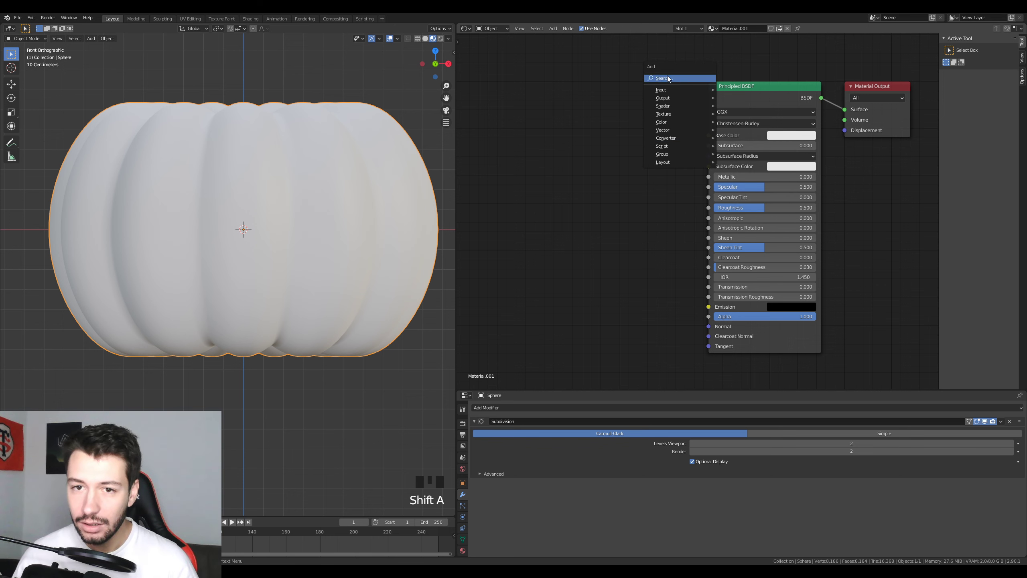
click(666, 78)
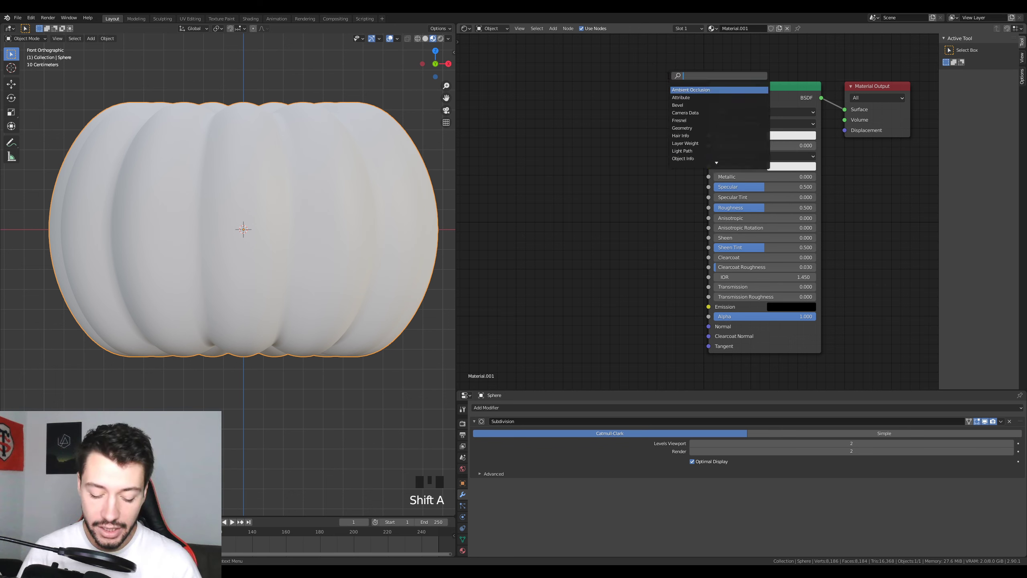
text(noise)
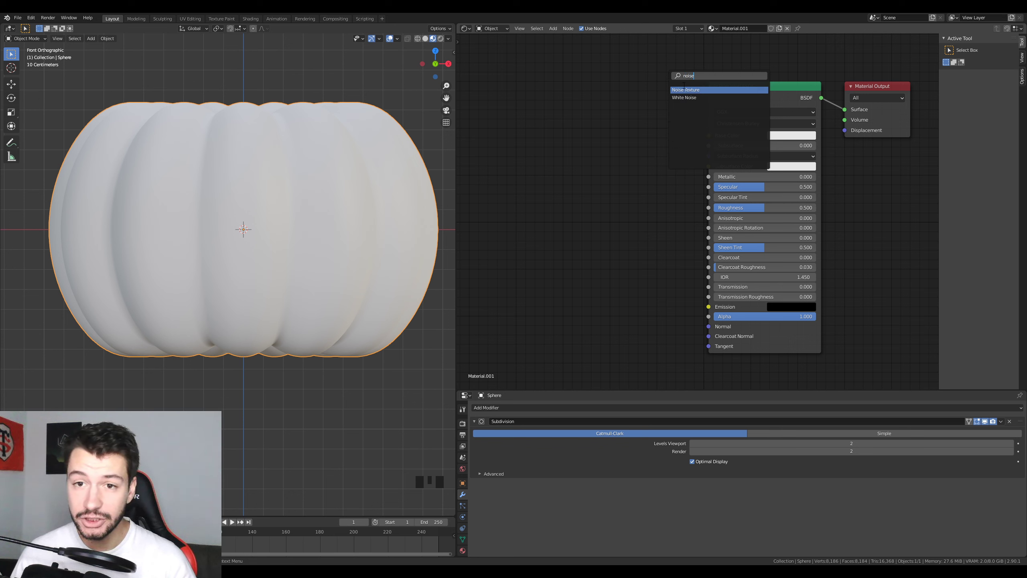
key(Return)
click(521, 84)
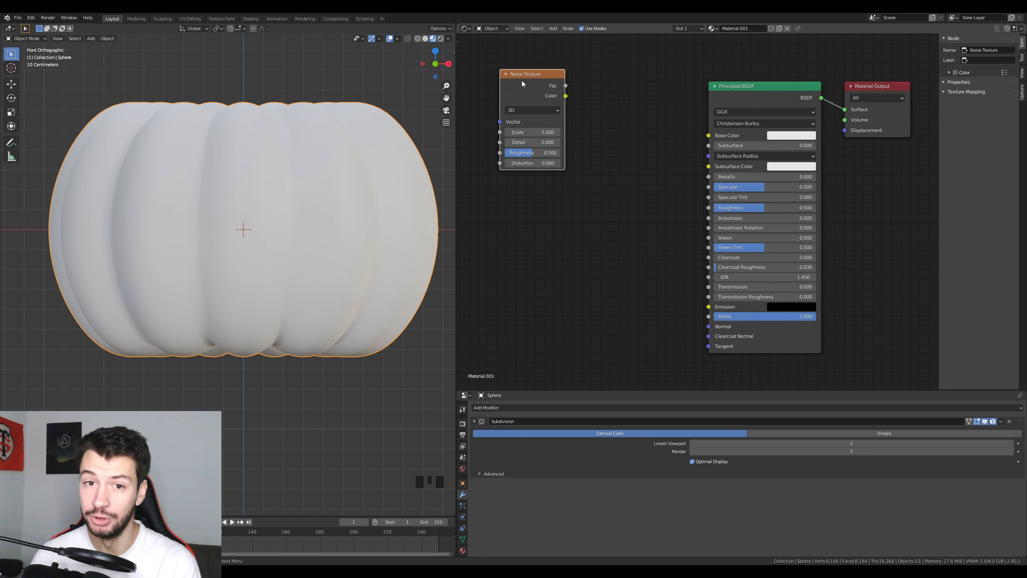
drag(565, 86, 709, 135)
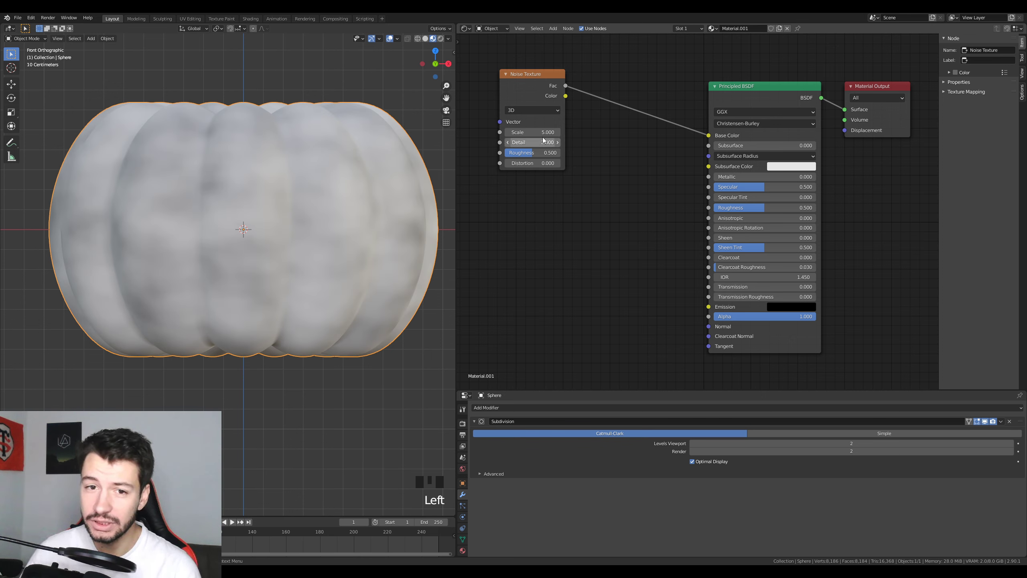
Step: Try a Scale of 26.6 and a Detail of 10 on the Noise Texture and inspect the pattern on the pumpkin
drag(535, 76, 571, 77)
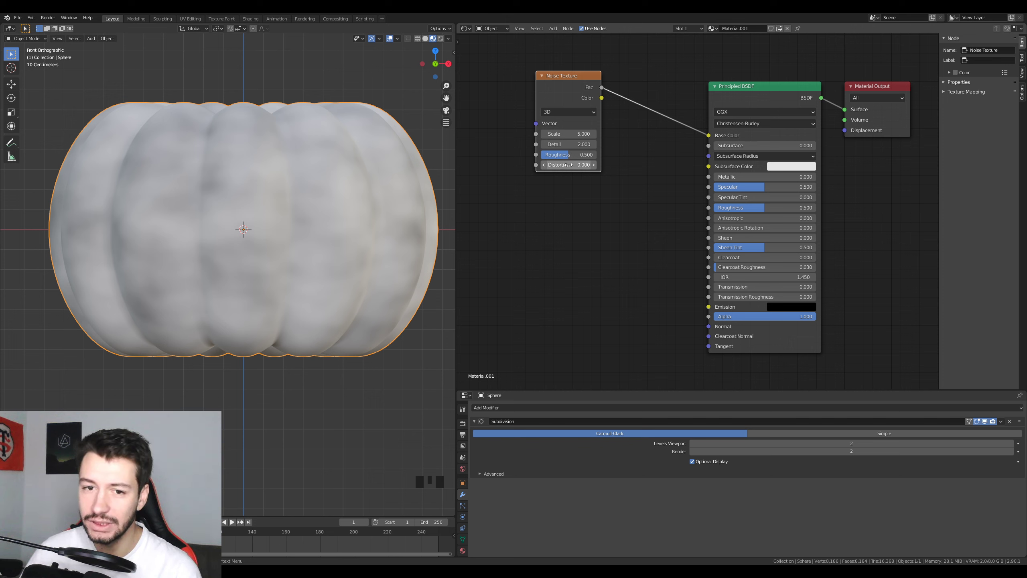
drag(568, 134, 647, 134)
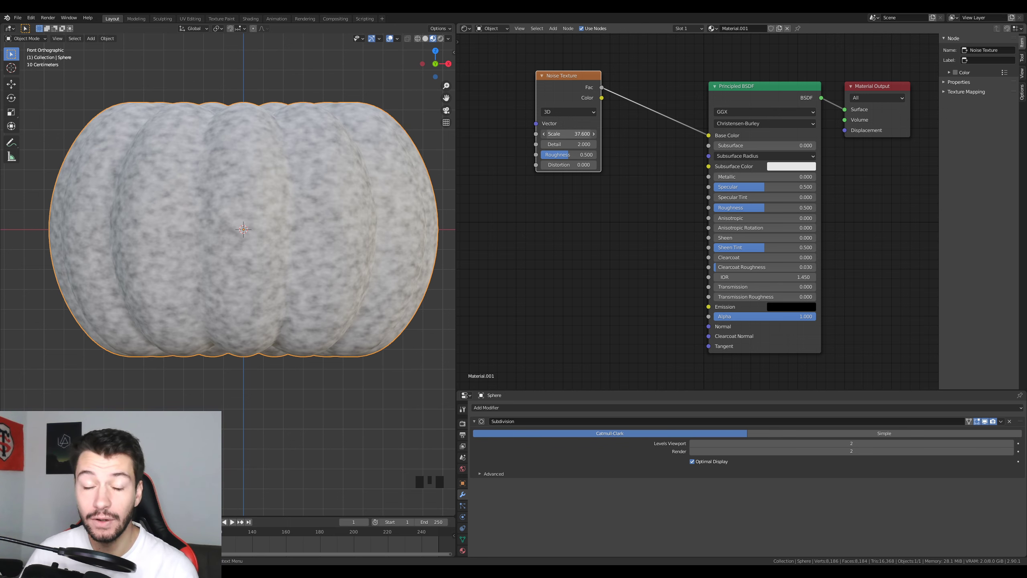
mouse_move(568, 134)
mouse_down()
mouse_move(543, 134)
mouse_move(591, 144)
mouse_move(562, 144)
mouse_up()
scroll(330, 238, up, 3)
scroll(329, 240, up, 3)
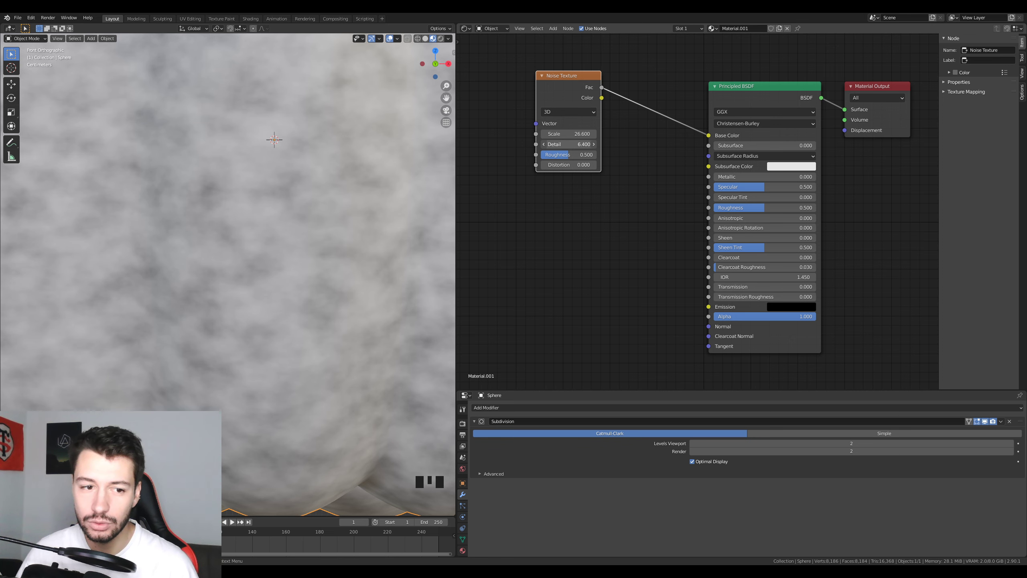
drag(562, 144, 580, 144)
scroll(320, 207, down, 5)
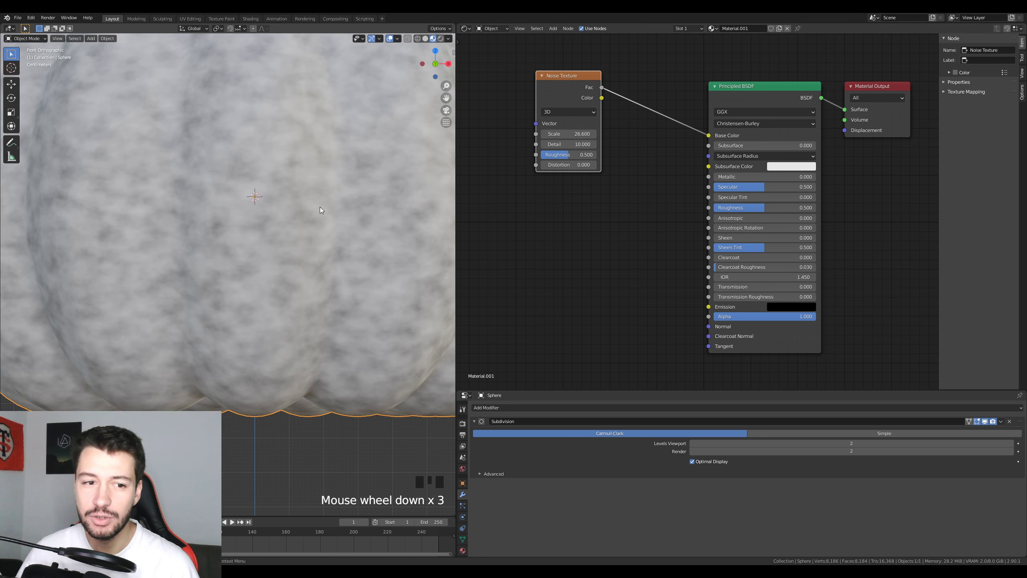
shift+middle_drag(324, 192, 306, 243)
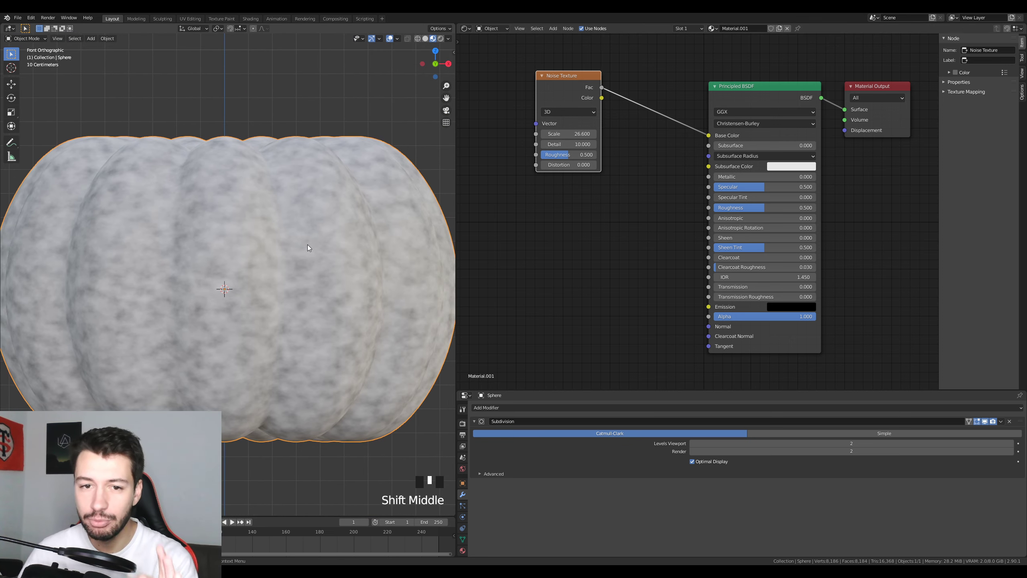
scroll(334, 247, up, 3)
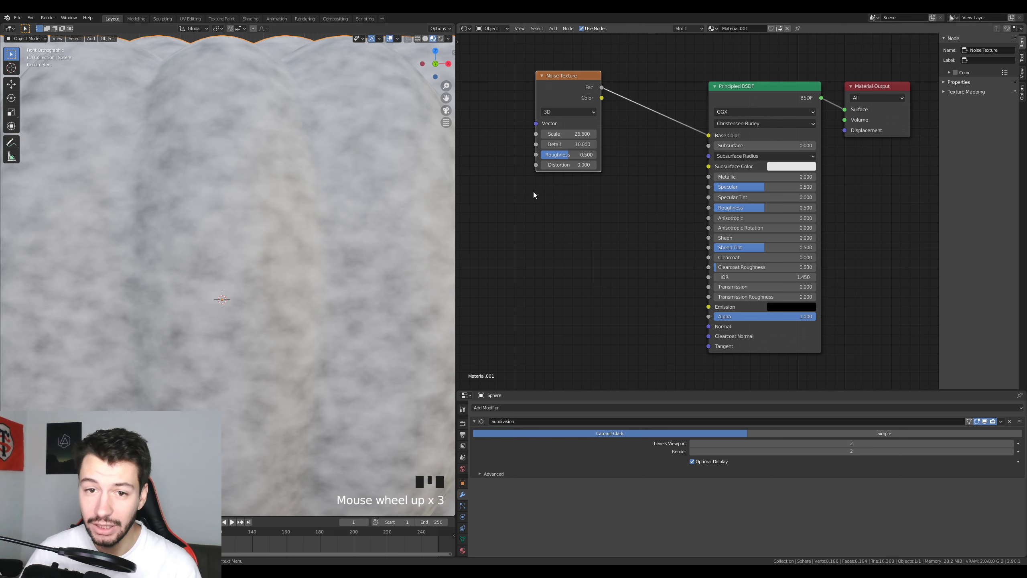
Step: Try the Noise Texture's Roughness at 0 and 1, and a Distortion of 2.7, inspecting the pumpkin's surface up close
drag(569, 155, 551, 155)
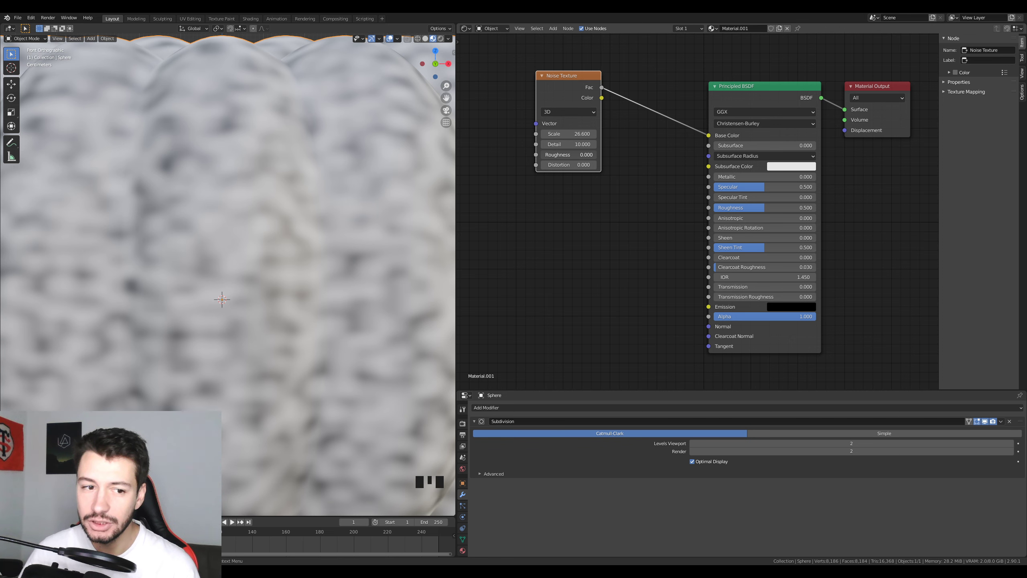
drag(550, 155, 597, 155)
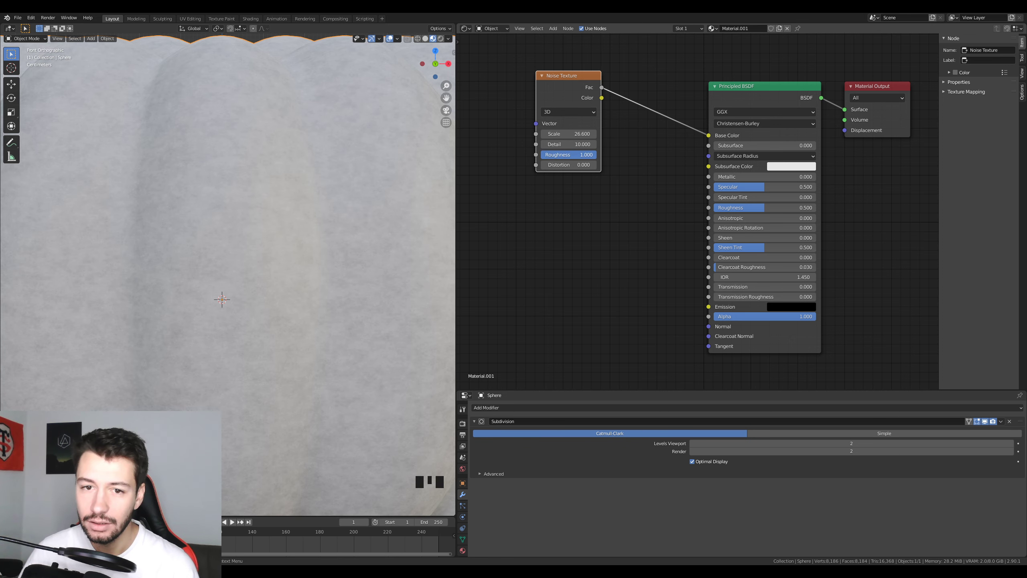
scroll(288, 284, up, 7)
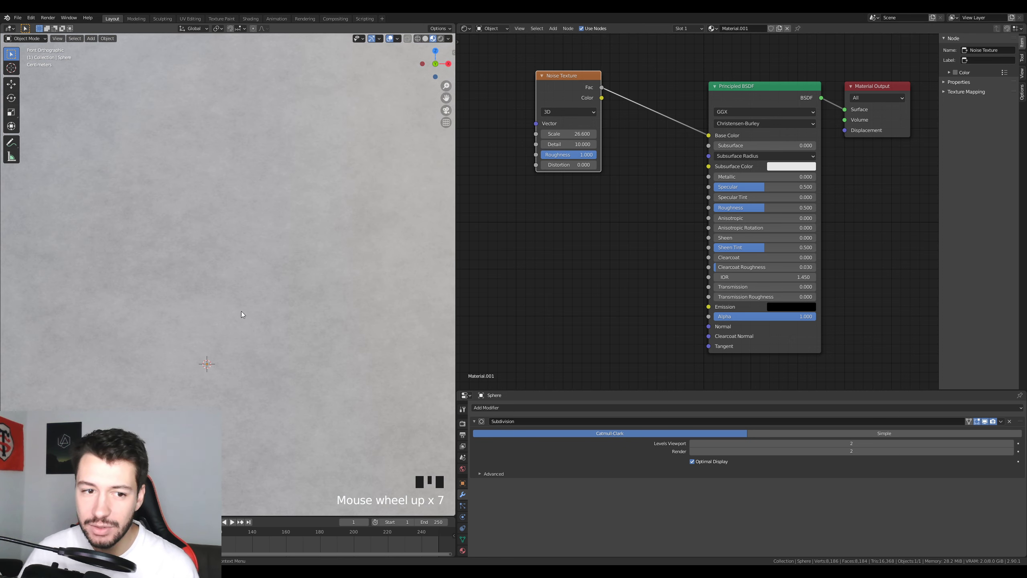
scroll(296, 347, up, 5)
scroll(236, 272, down, 7)
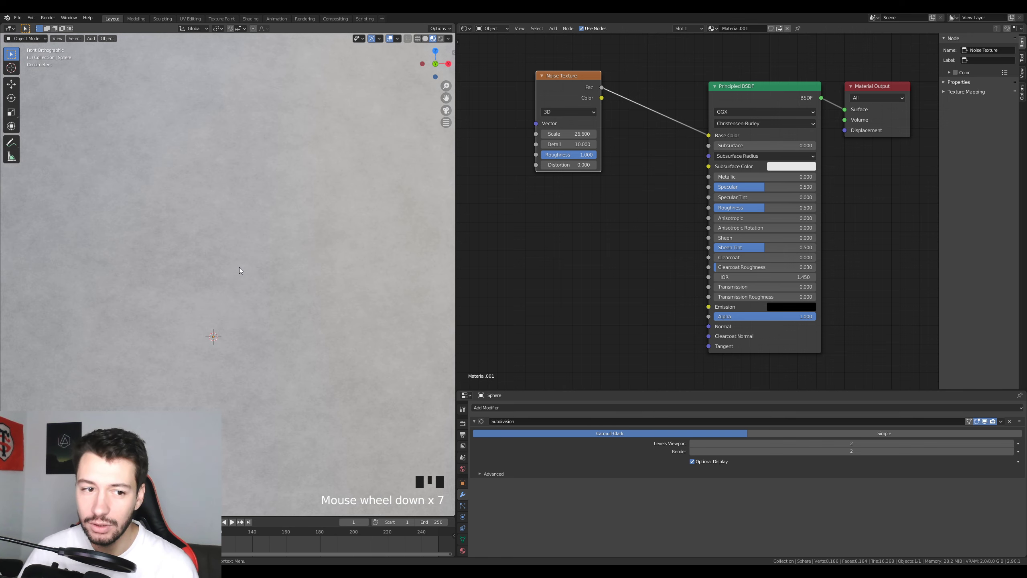
scroll(239, 270, down, 7)
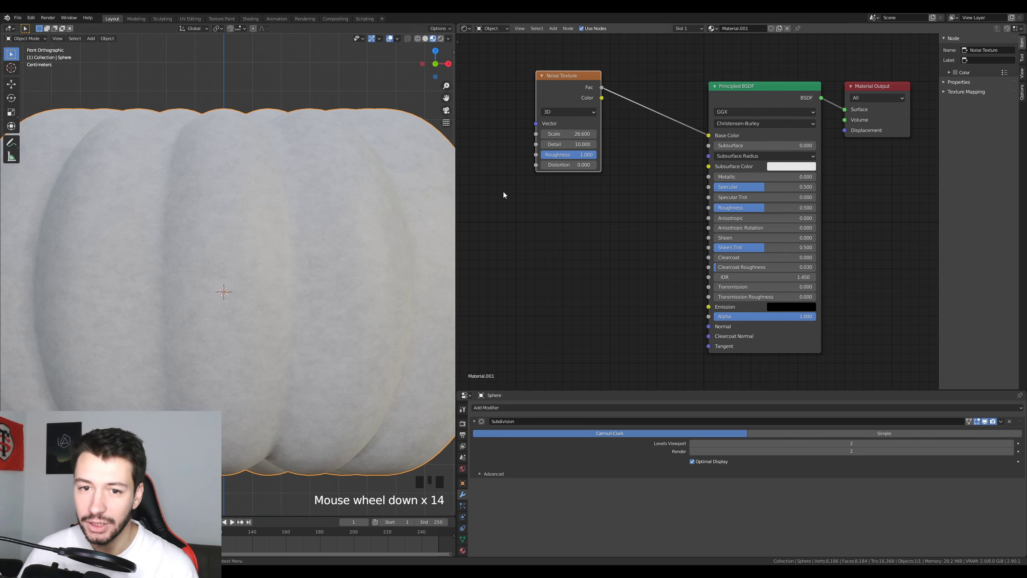
drag(568, 164, 590, 165)
scroll(207, 288, up, 5)
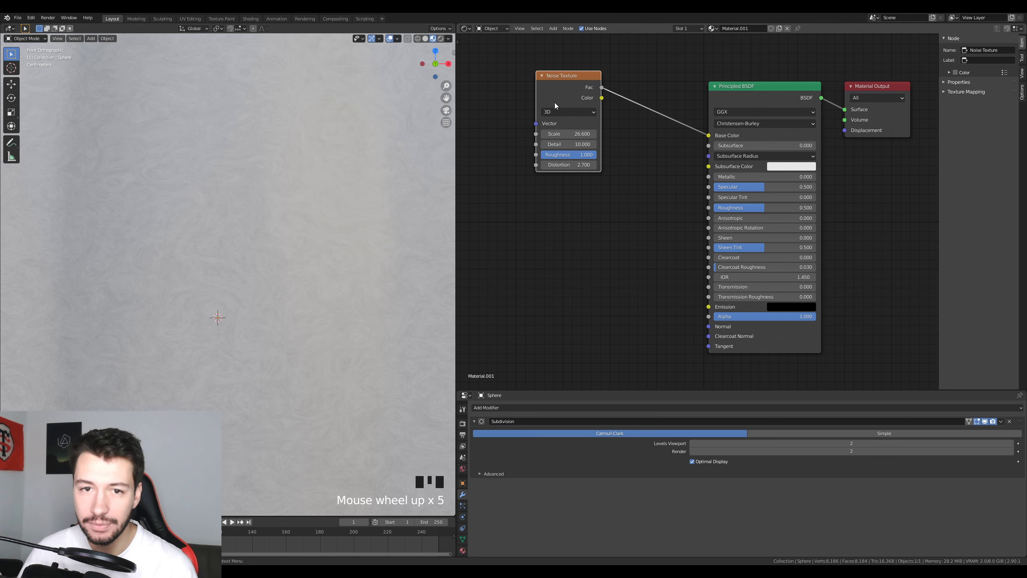
Step: Replace the adjusted Noise Texture with a fresh one and connect its Fac output to the Principled BSDF's Base Color
click(560, 86)
key(x)
key(shift+a)
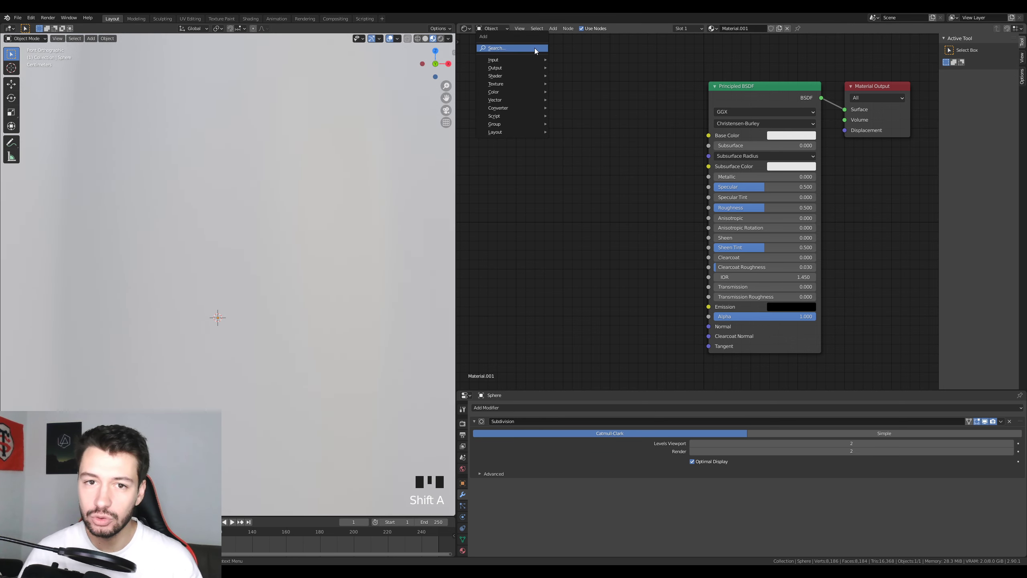
click(534, 48)
text(noise)
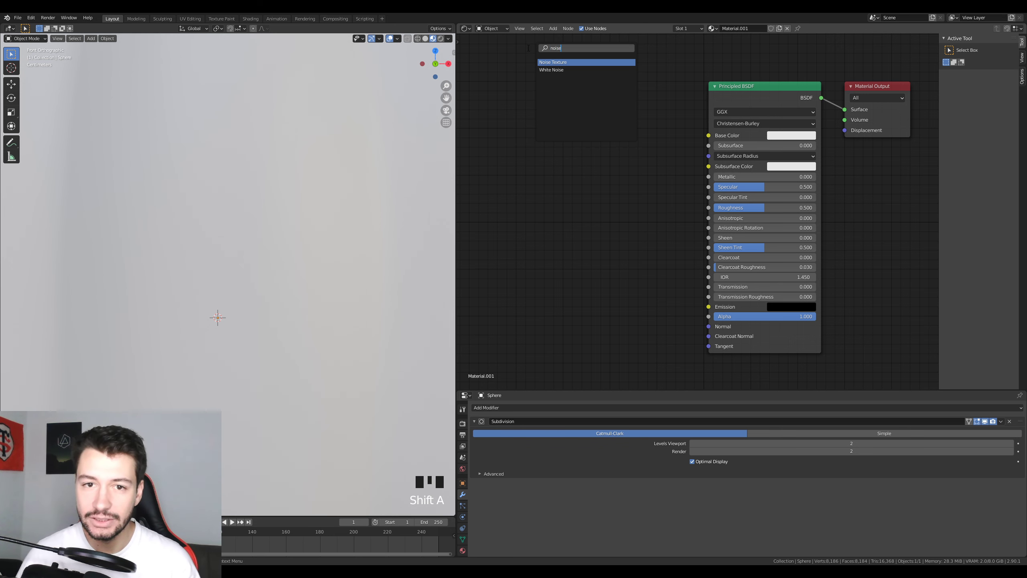
click(547, 62)
drag(615, 114, 704, 138)
scroll(222, 267, down, 8)
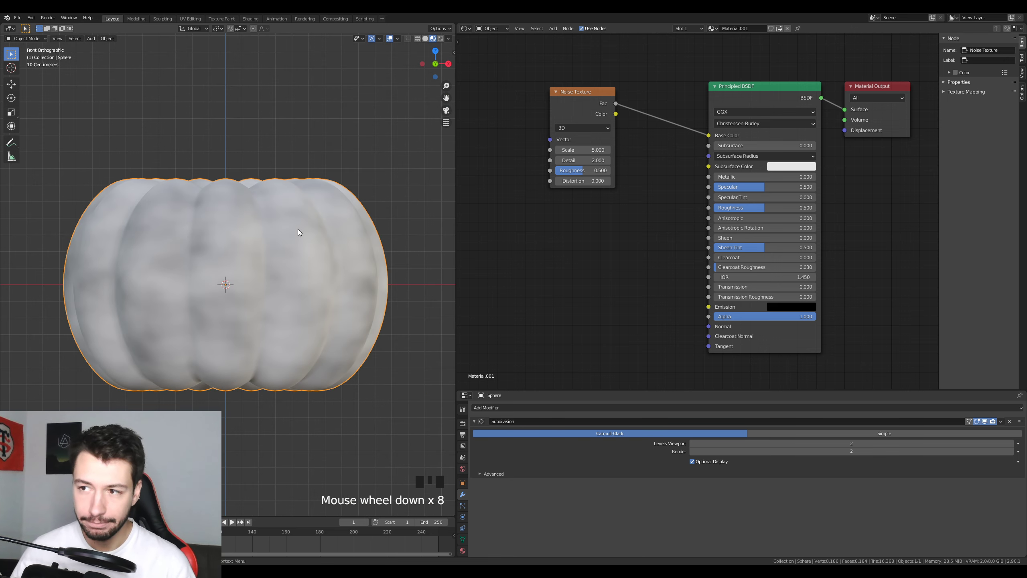
Step: Set the Noise Texture's Scale to 5.9, Detail to 0.5 and Roughness to 0.56
drag(583, 149, 603, 150)
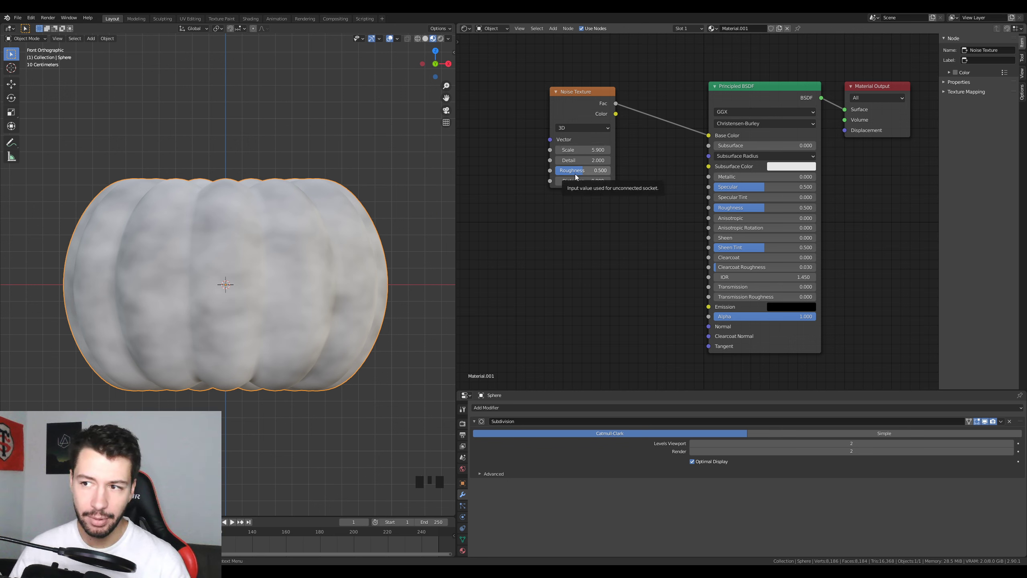
drag(583, 162, 570, 160)
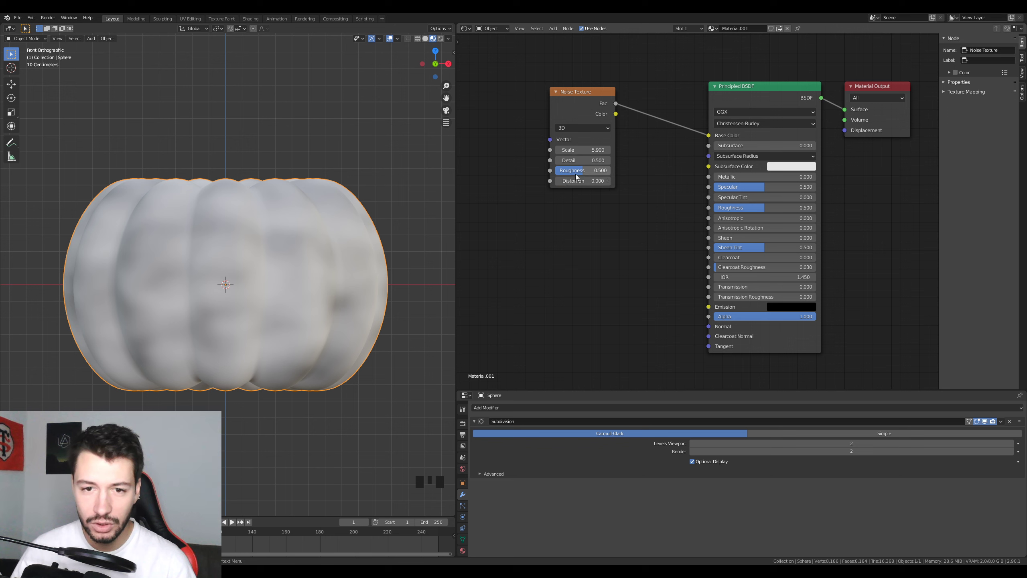
drag(575, 171, 586, 170)
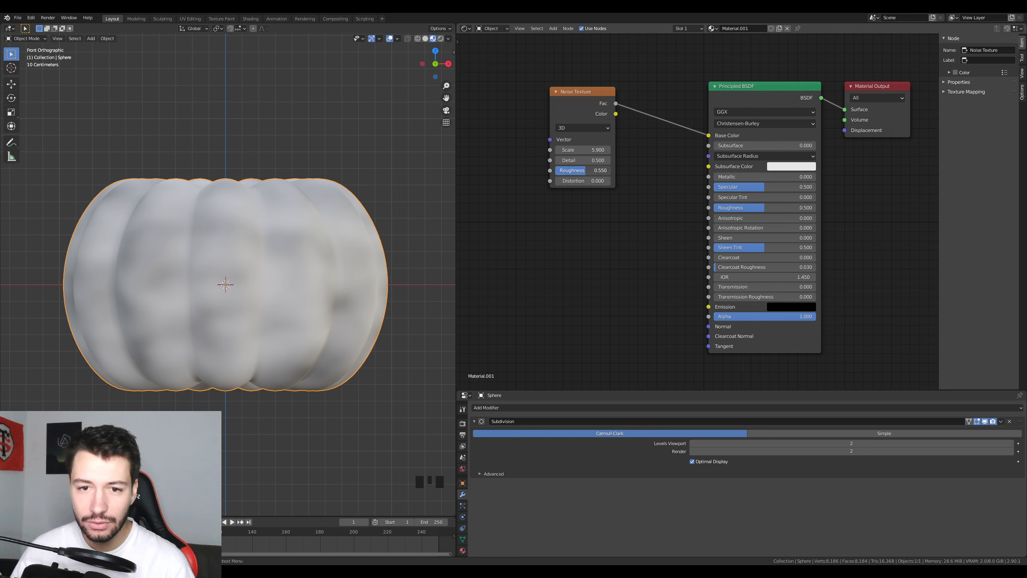
click(586, 171)
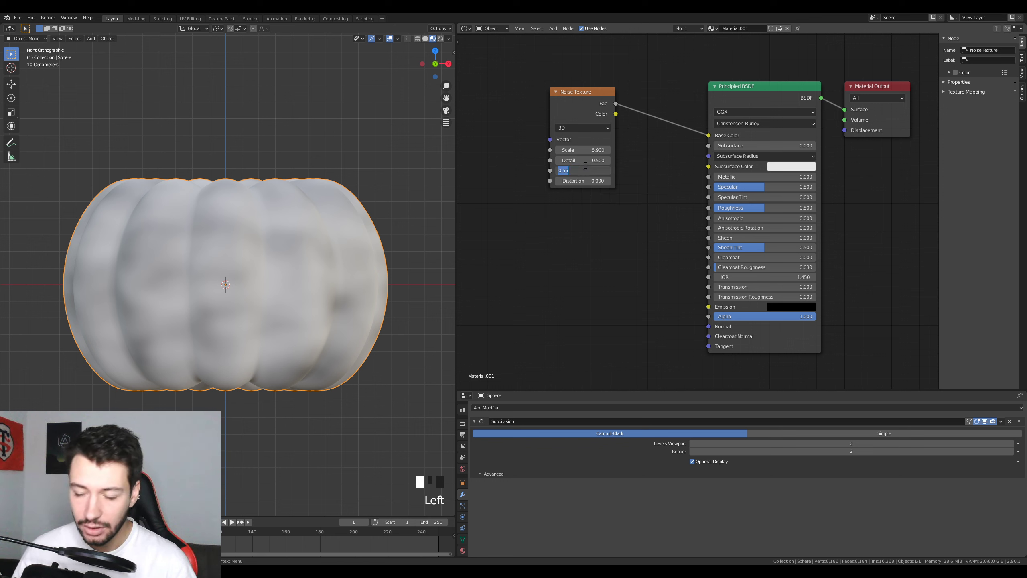
text(0.56)
key(Return)
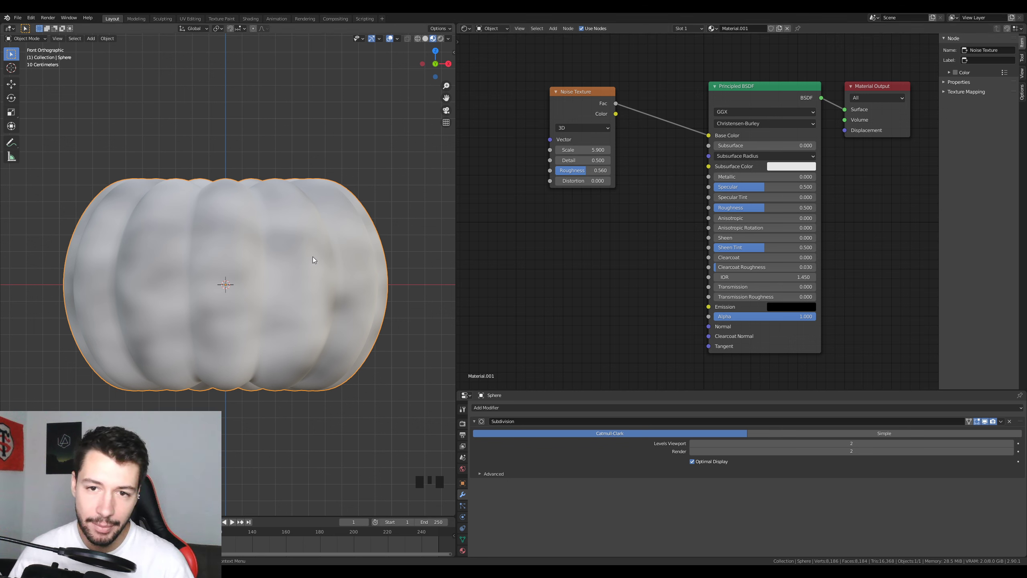
Step: Make room beside the Noise Texture, add a Mix color node and connect its Color output to Base Color
scroll(583, 243, down, 3)
drag(584, 138, 481, 136)
scroll(597, 156, up, 2)
middle_drag(597, 156, 604, 182)
key(shift+a)
text(m)
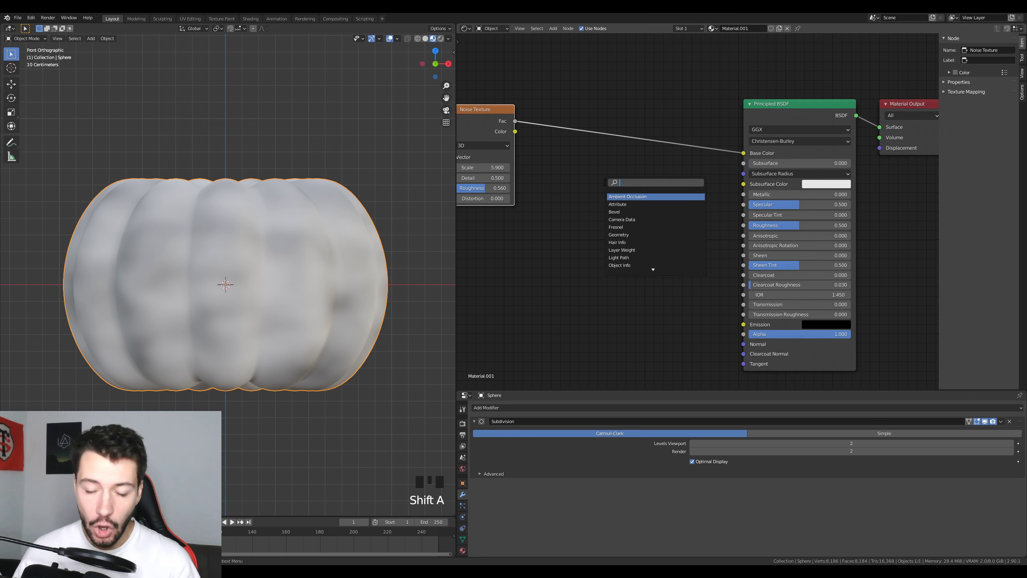
text(ix)
click(616, 204)
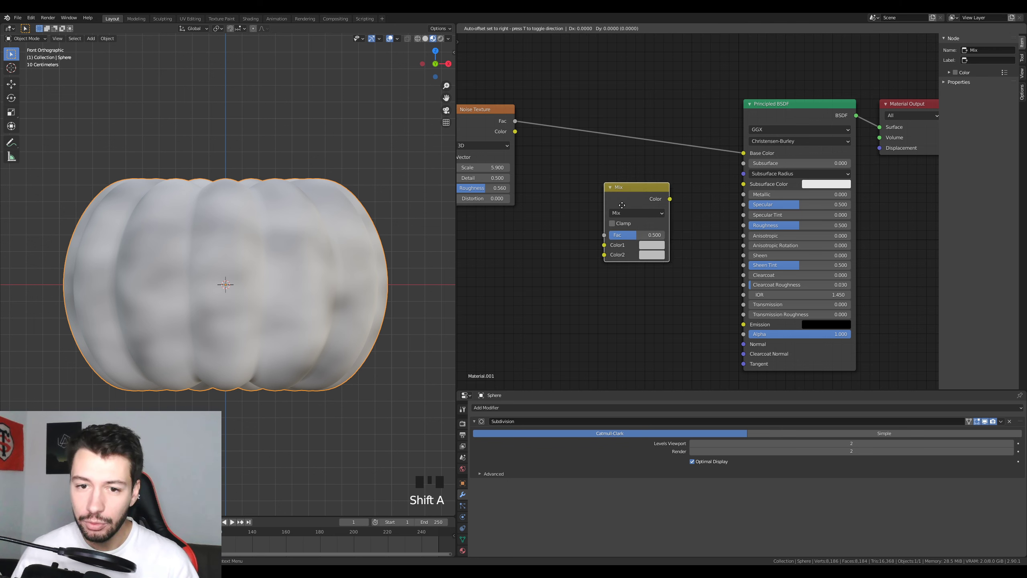
click(633, 172)
drag(669, 181, 744, 153)
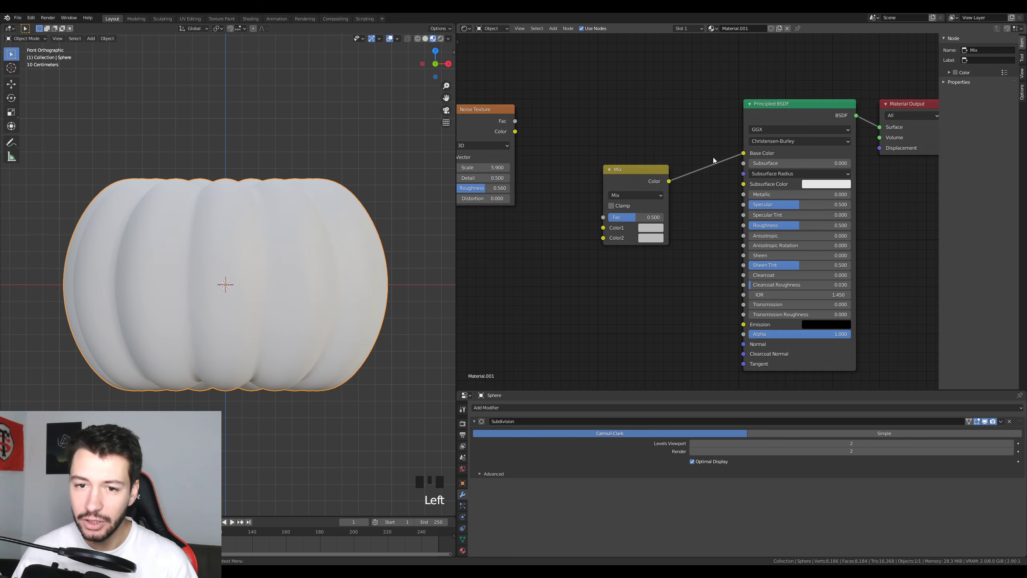
Step: Connect the Noise Texture's Fac output to the Mix node's Fac input and arrange both nodes side by side
drag(640, 227, 649, 176)
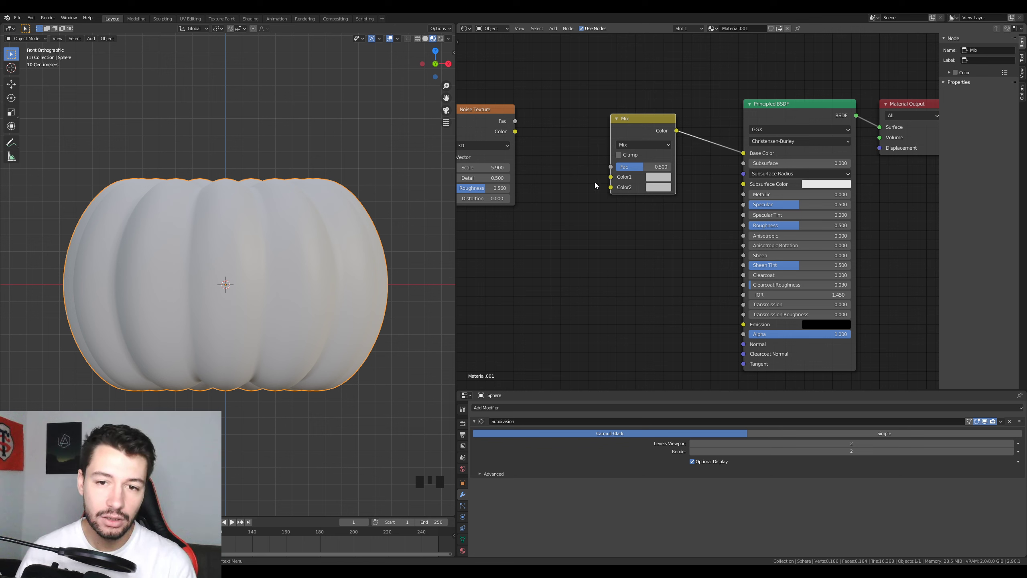
drag(517, 123, 610, 166)
drag(515, 95, 555, 118)
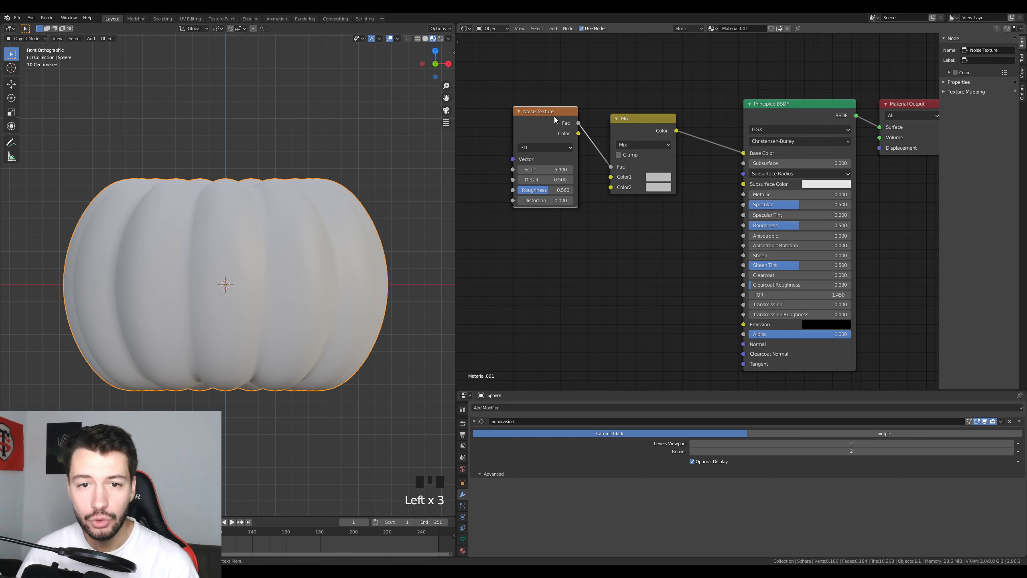
drag(626, 118, 634, 117)
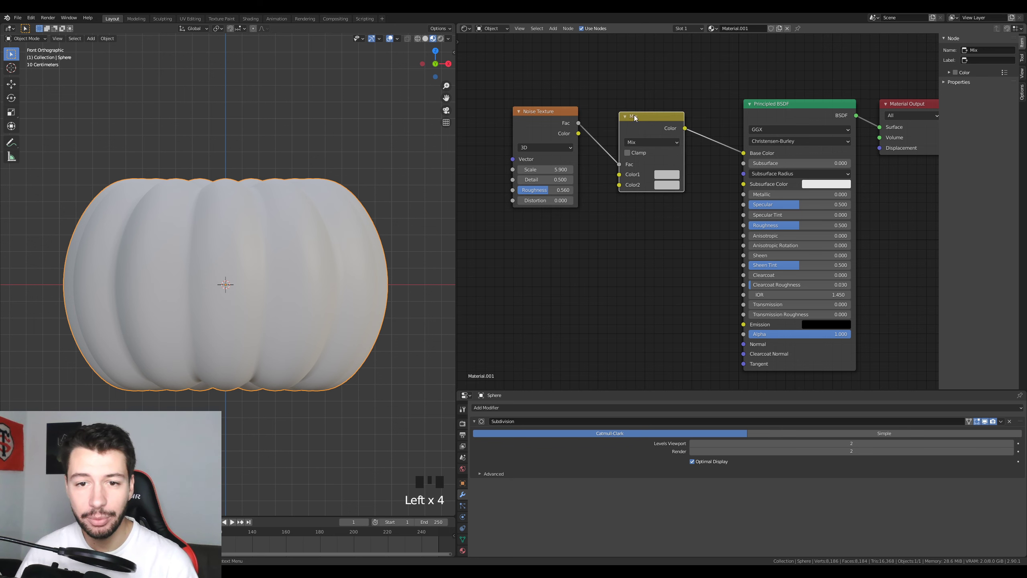
drag(546, 111, 555, 112)
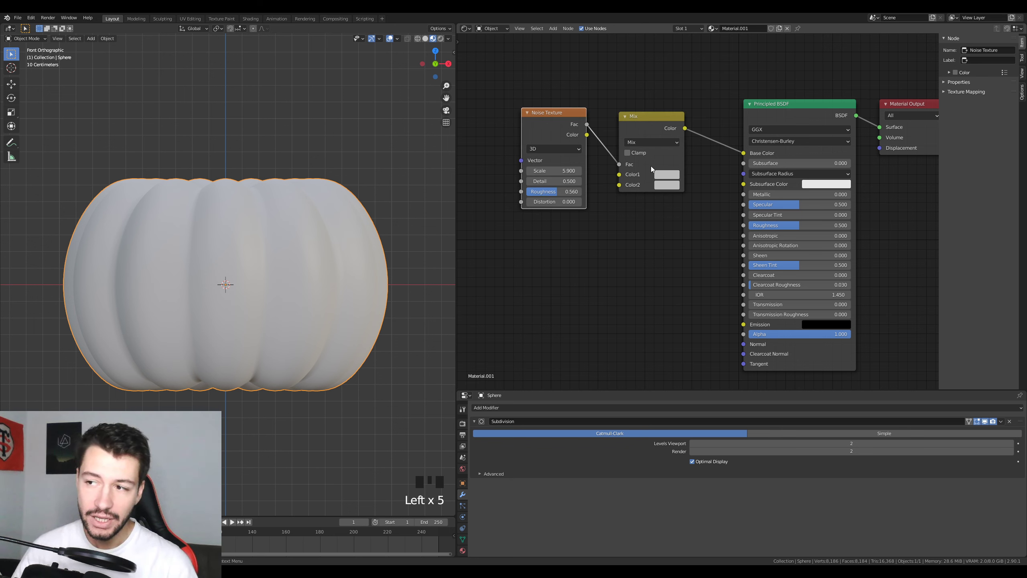
Step: Set the Mix node's Color1 to a bright orange with hue 0.059, saturation 0.962 and value about 0.9
click(671, 175)
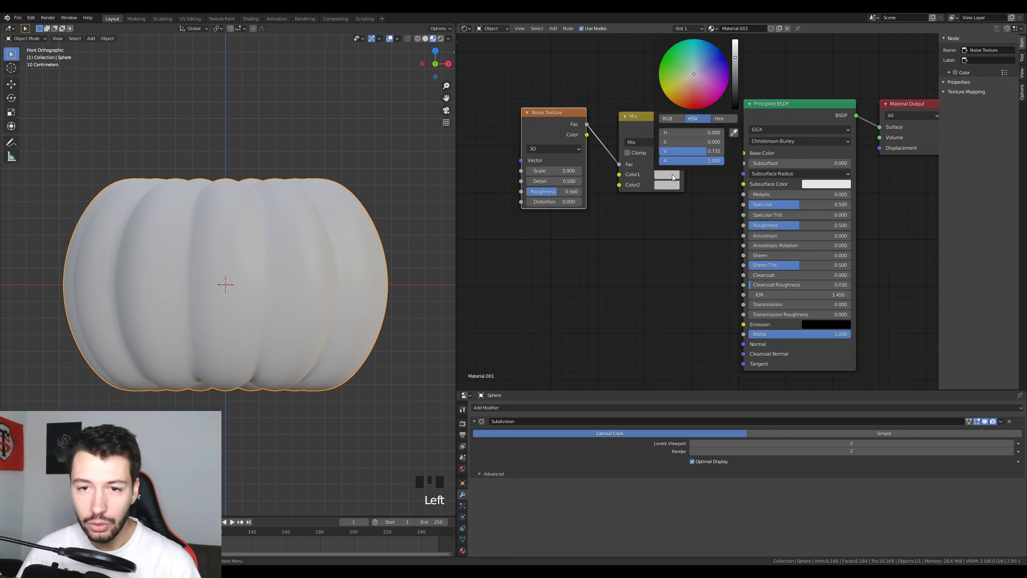
drag(694, 82, 681, 105)
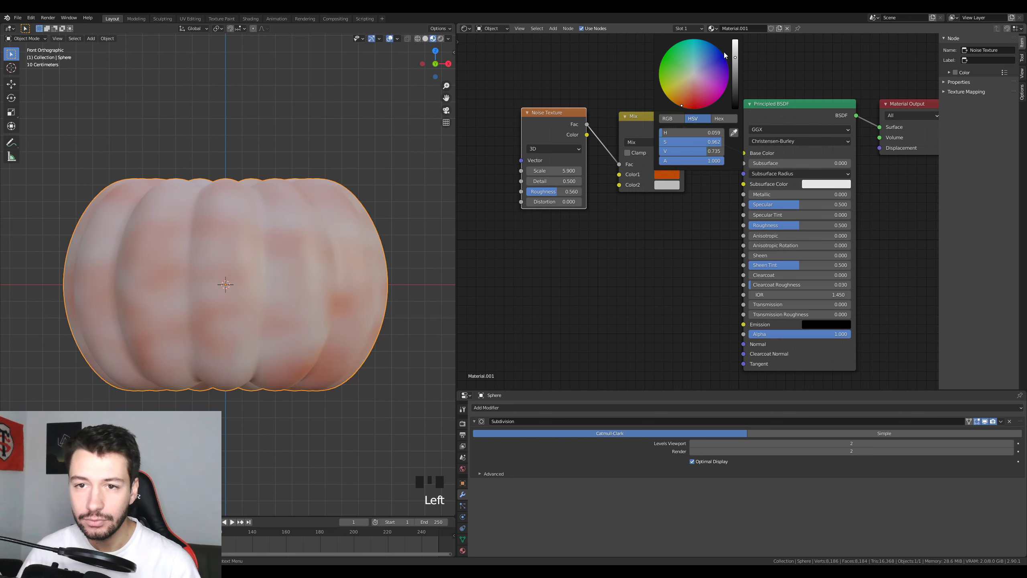
drag(735, 57, 735, 47)
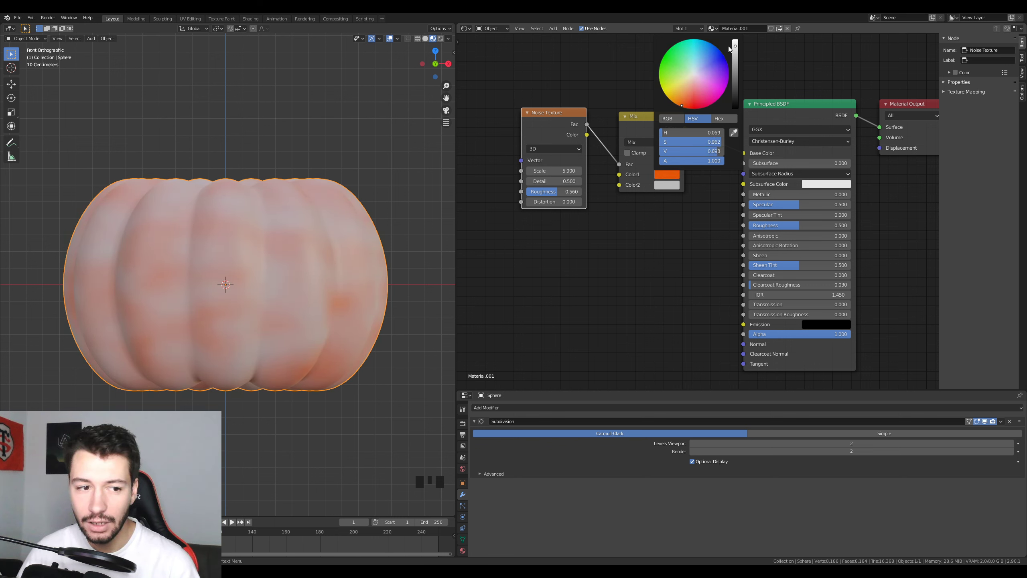
Step: Set the Mix node's Color2 to a dark reddish orange with hue 0.034, saturation 0.895 and value 0.423
click(666, 185)
click(683, 112)
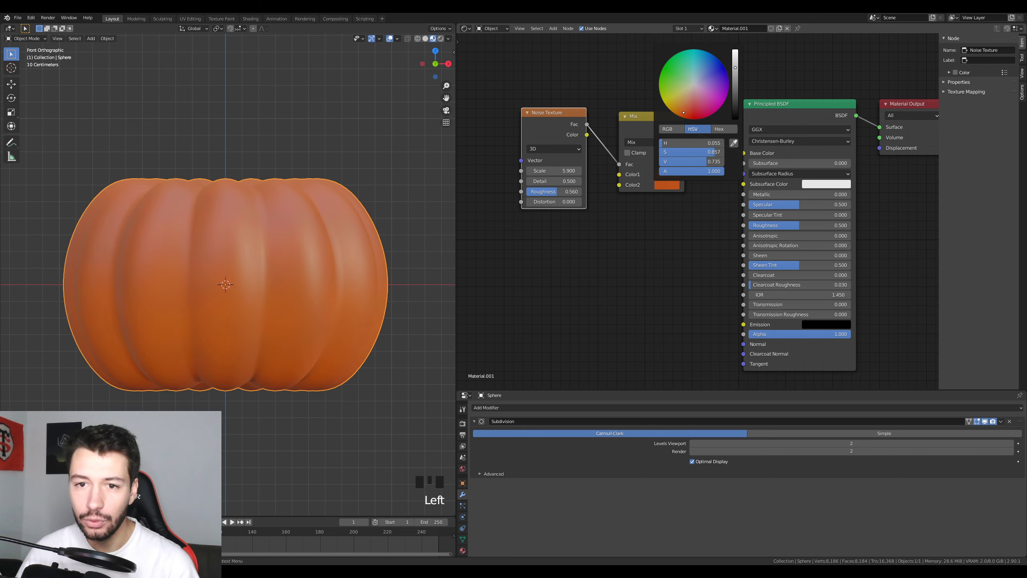
drag(683, 112, 684, 112)
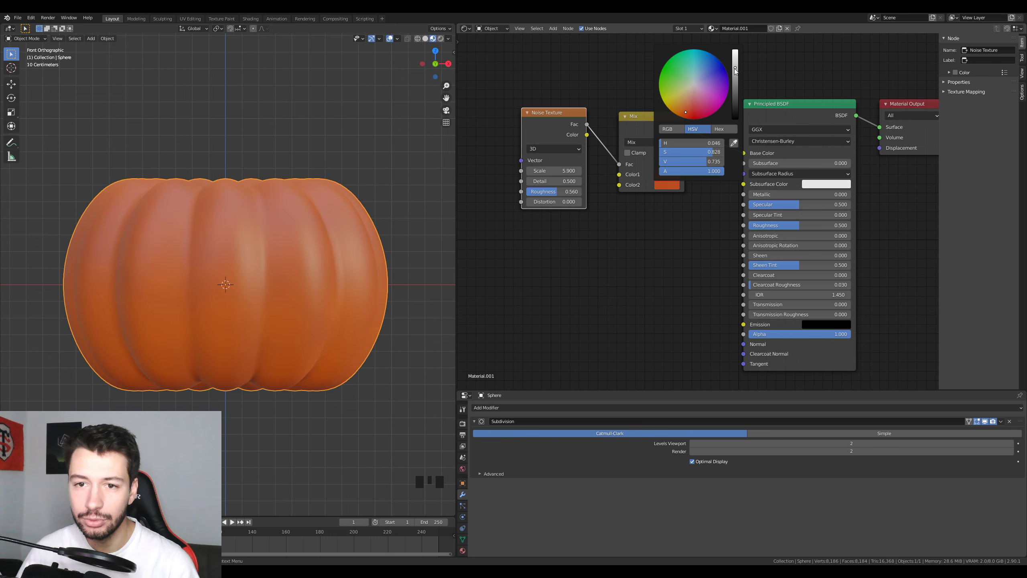
drag(735, 67, 735, 89)
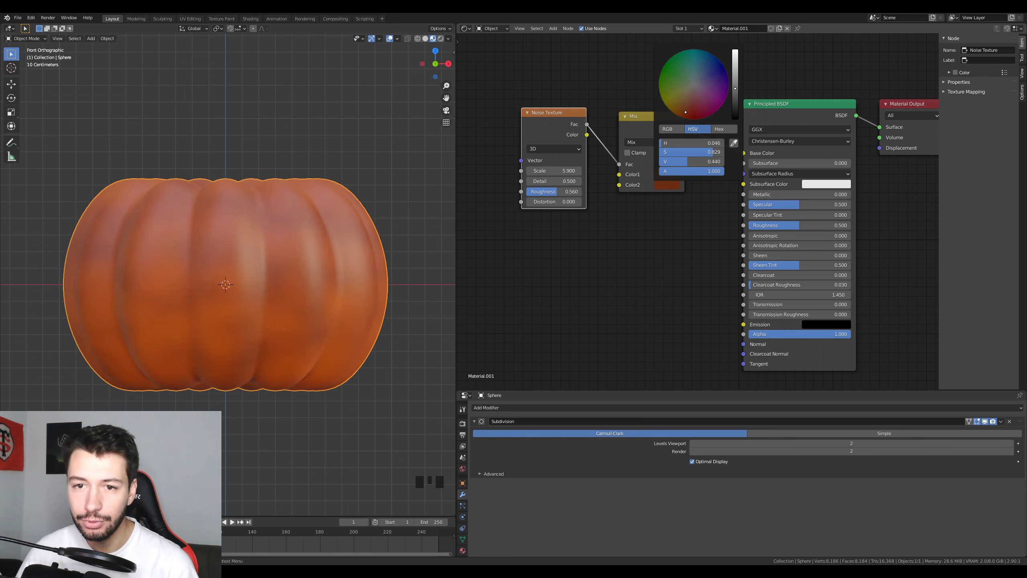
drag(686, 115, 687, 110)
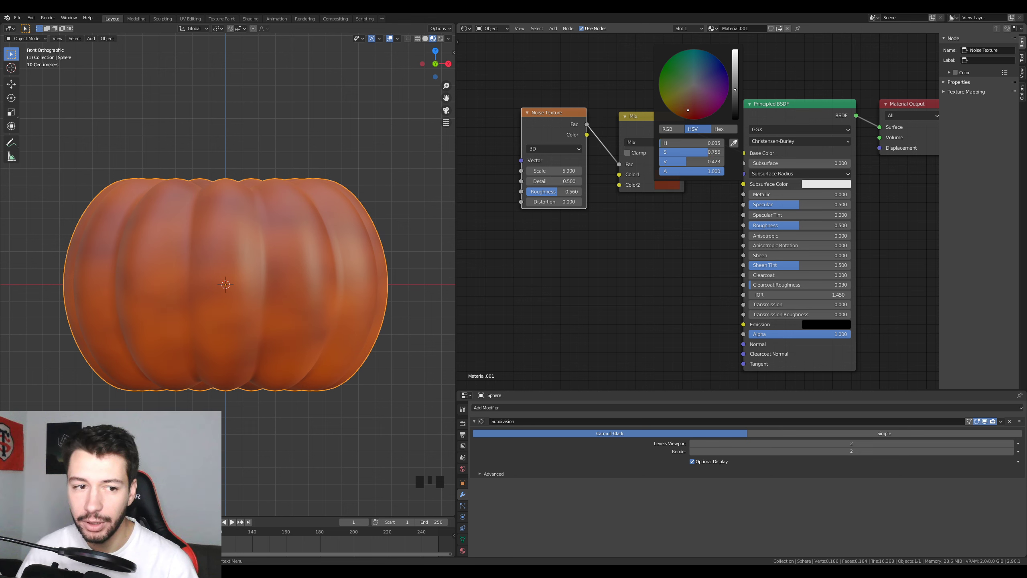
drag(691, 110, 687, 115)
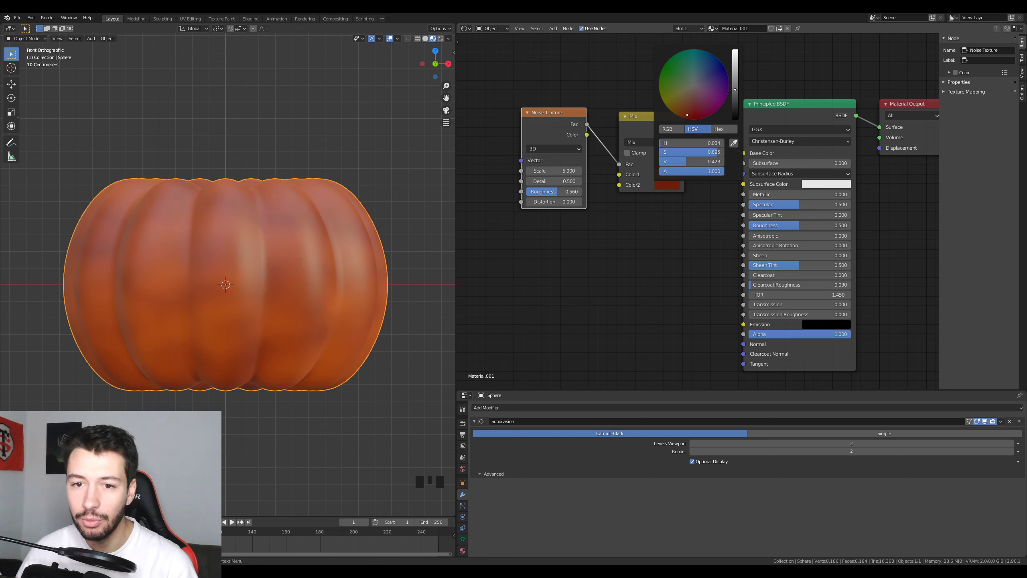
Step: Darken the Mix node's Color2 slightly further by lowering its brightness
drag(736, 91, 735, 98)
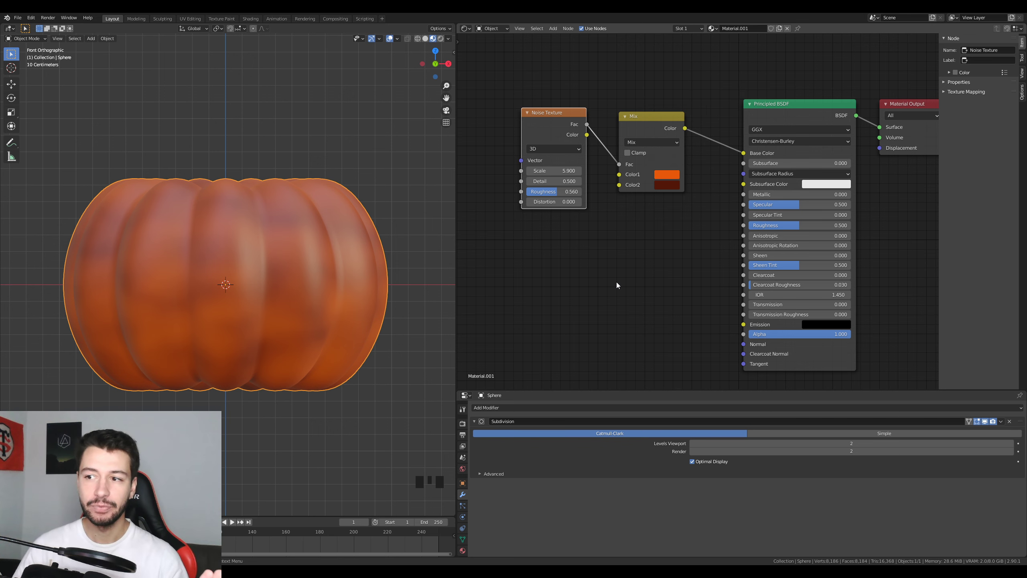
Step: Inspect the blended orange tones on the pumpkin up close and from several angles, ending in the front view
scroll(272, 258, down, 1)
scroll(310, 284, up, 2)
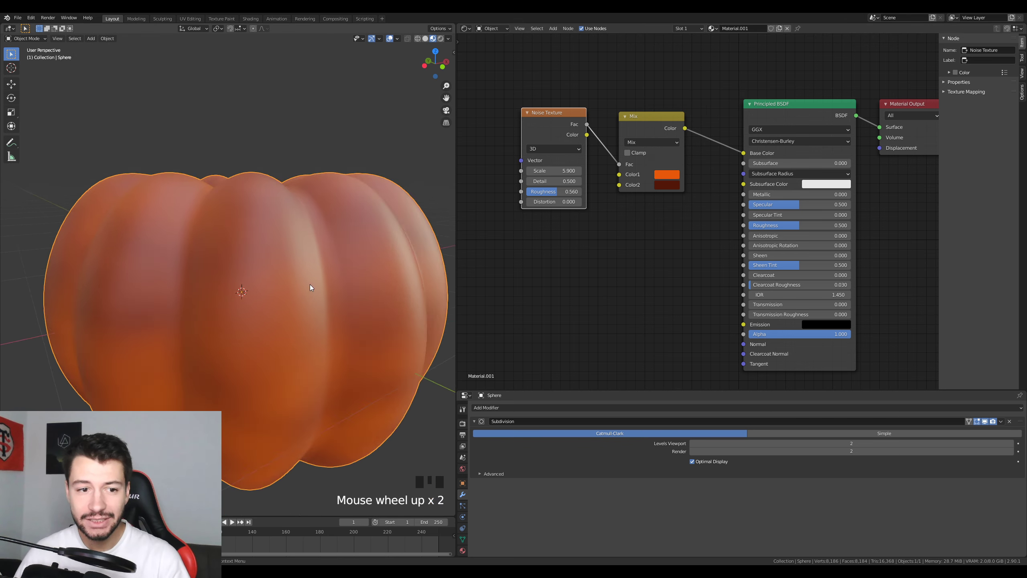
mouse_move(309, 284)
middle_down()
mouse_move(319, 308)
mouse_move(305, 309)
mouse_move(311, 303)
middle_up()
scroll(302, 309, down, 1)
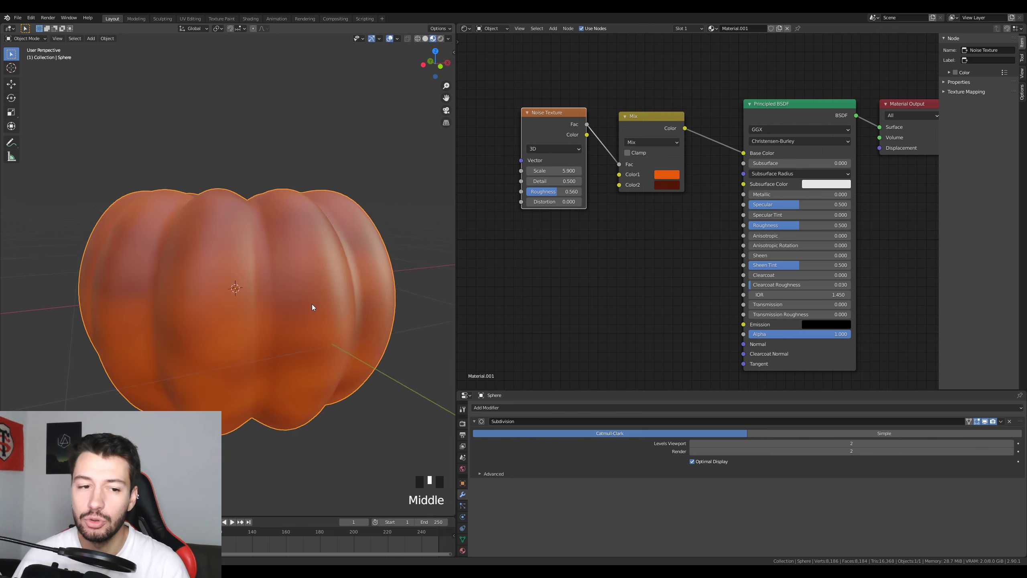
scroll(300, 298, up, 2)
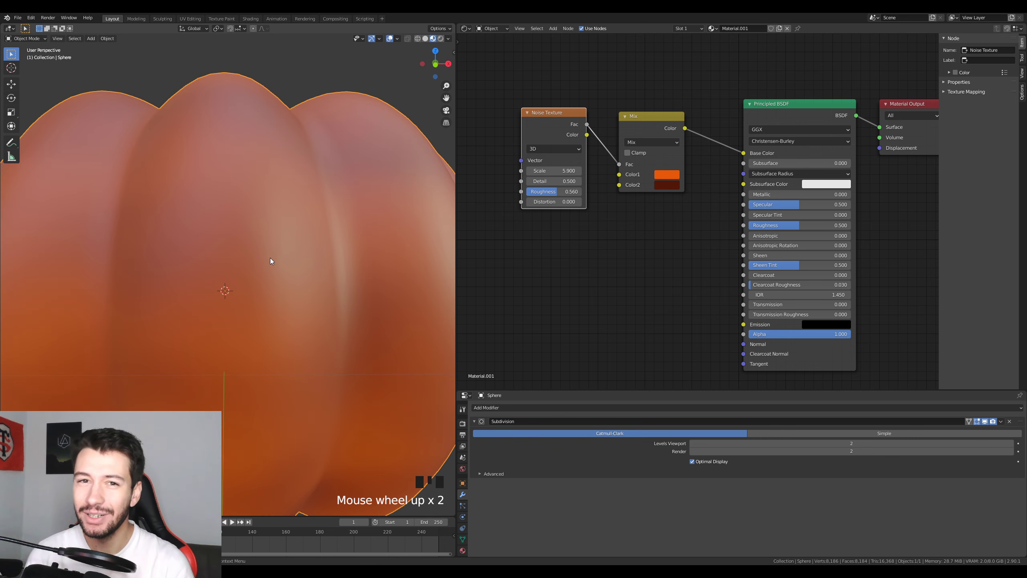
scroll(226, 217, down, 1)
scroll(280, 269, down, 1)
middle_drag(280, 268, 220, 186)
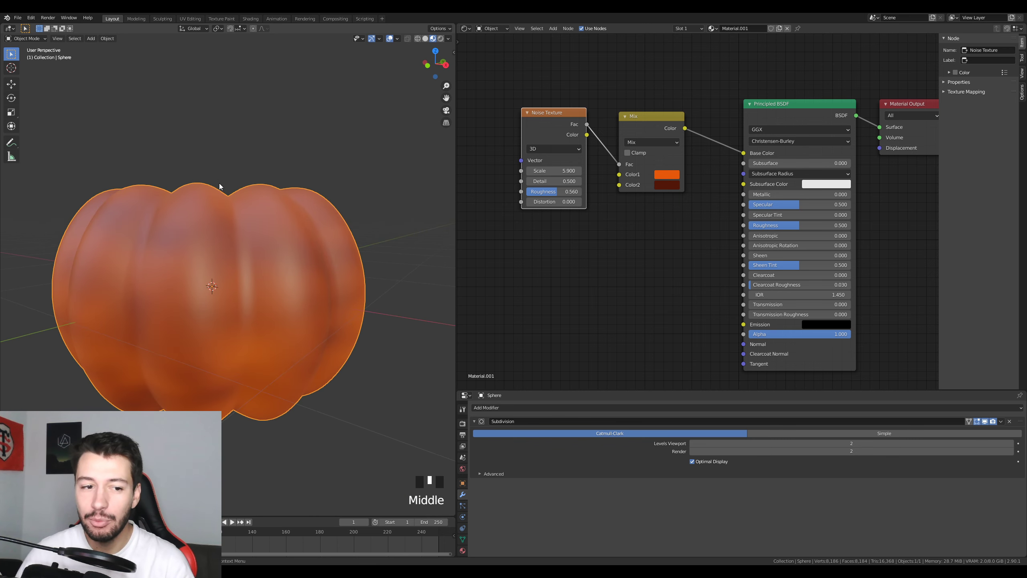
middle_drag(147, 307, 220, 330)
scroll(243, 344, up, 3)
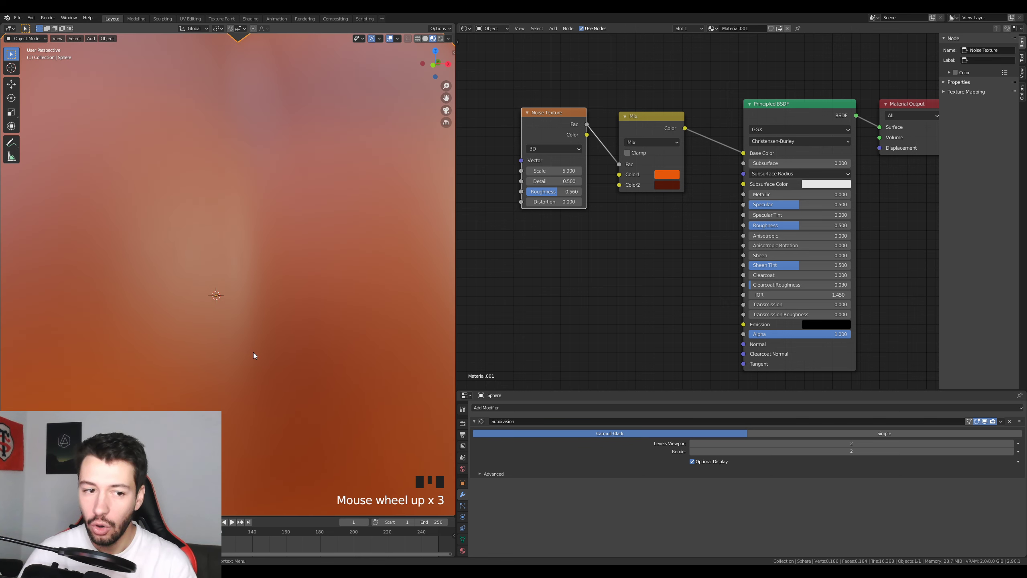
scroll(284, 320, down, 2)
key(KP_1)
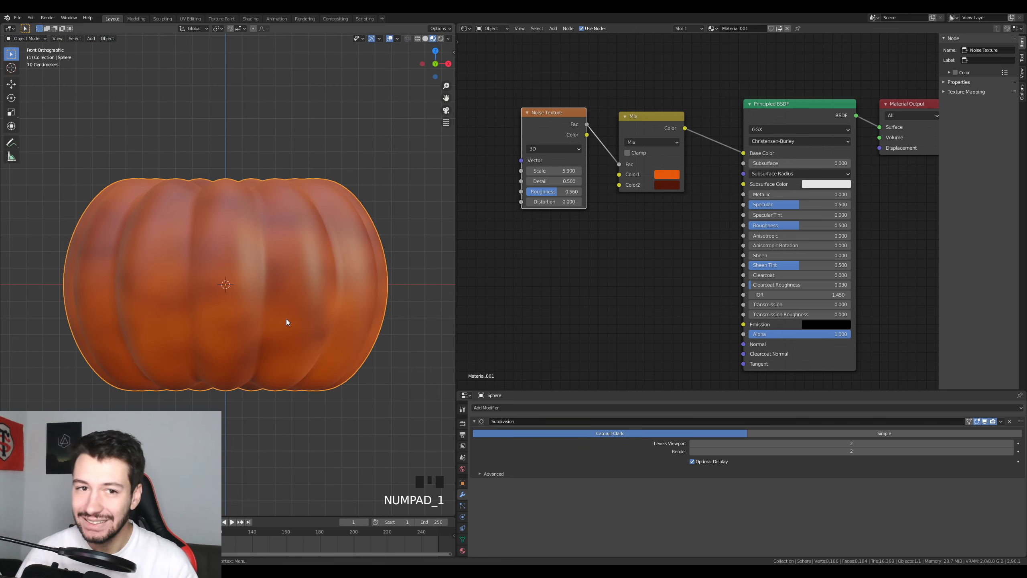
scroll(242, 321, up, 2)
Step: Move the Noise Texture node farther away from the Mix node to widen the gap between them
middle_drag(562, 281, 586, 283)
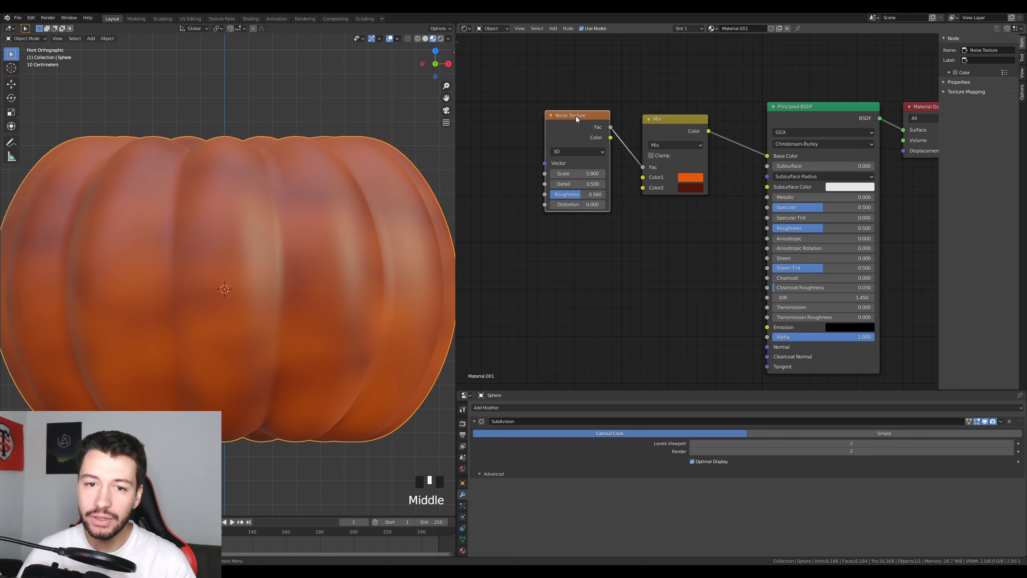
drag(576, 115, 602, 171)
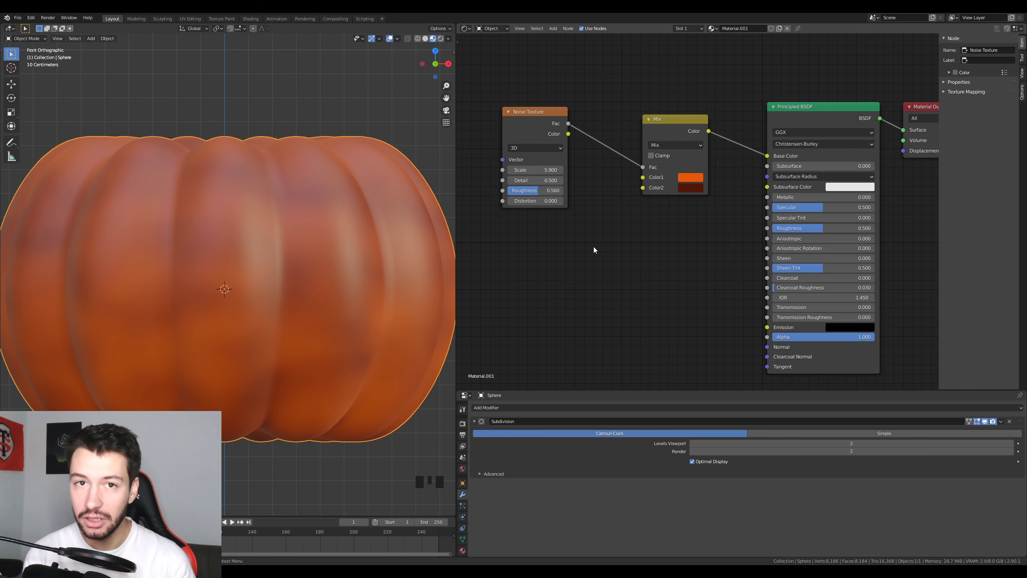
scroll(221, 299, down, 2)
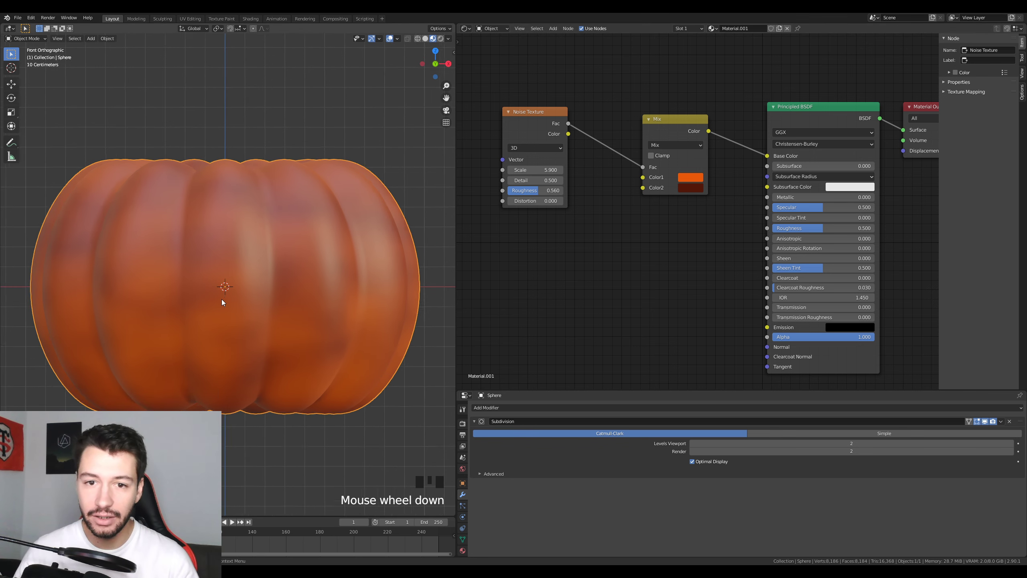
shift+middle_drag(222, 298, 239, 282)
scroll(244, 245, up, 1)
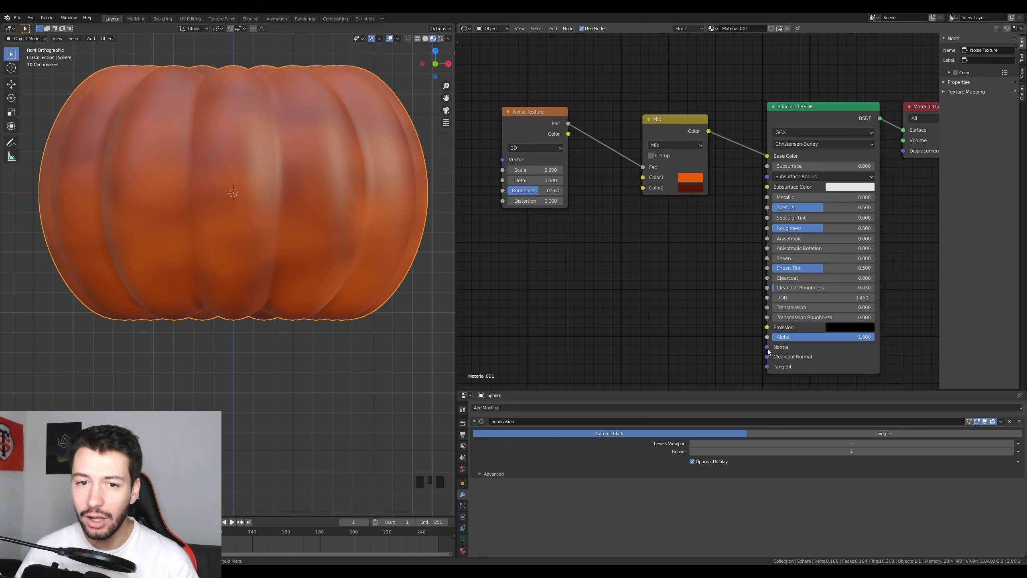
key(shift+a)
text(norm)
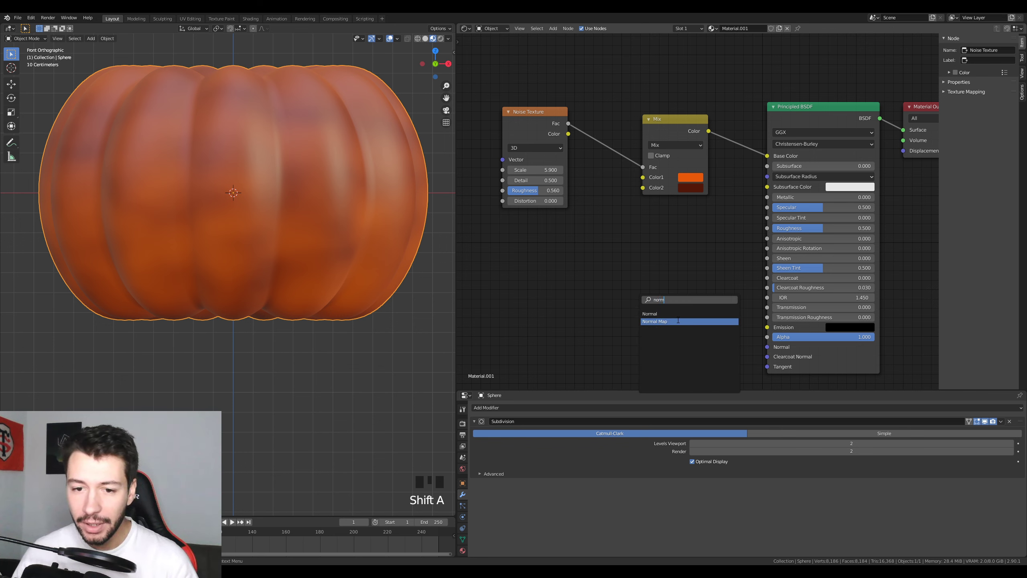
click(655, 321)
click(629, 316)
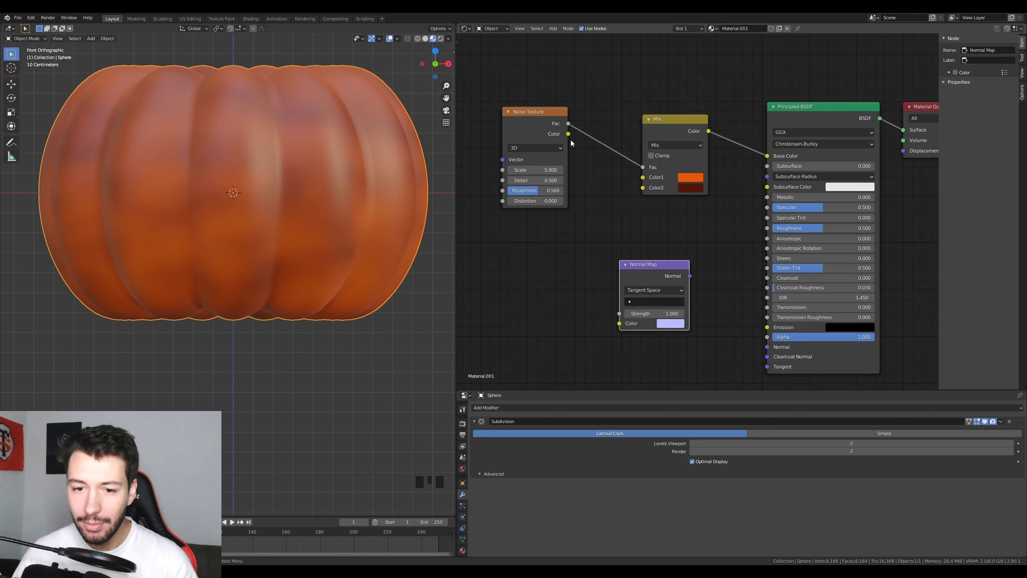
click(616, 319)
drag(597, 309, 597, 310)
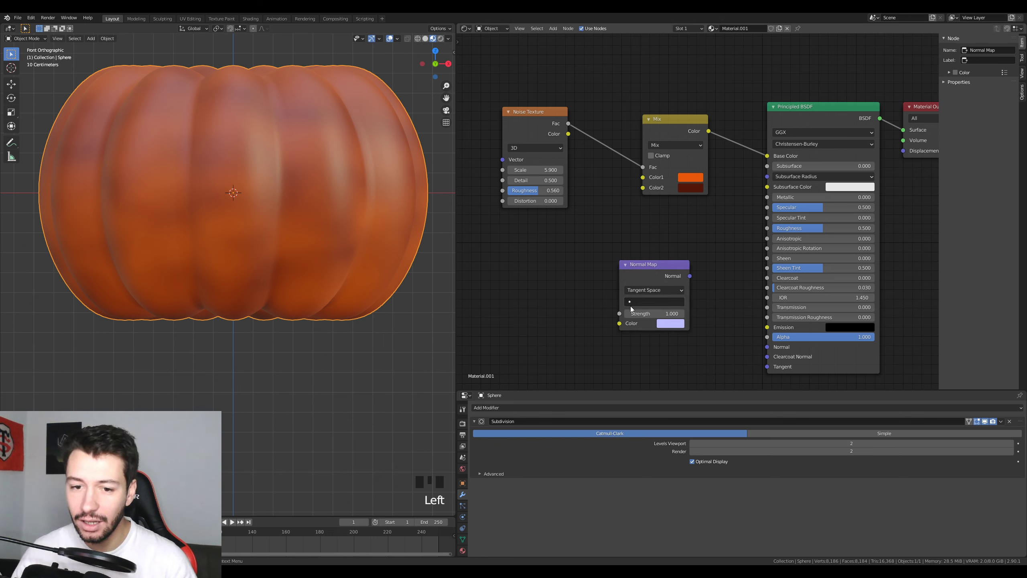
click(611, 312)
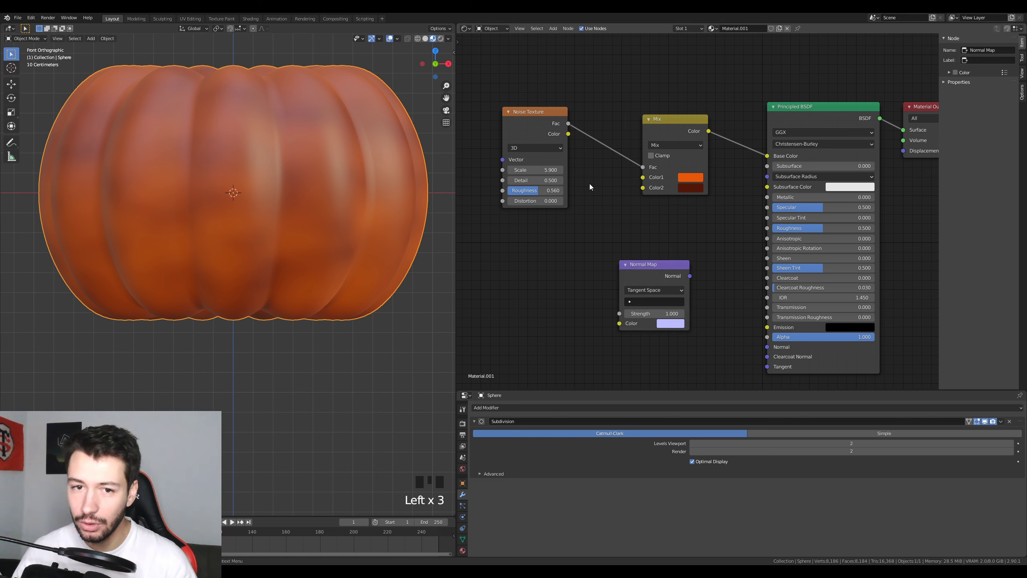
click(568, 134)
drag(568, 133, 587, 244)
click(647, 264)
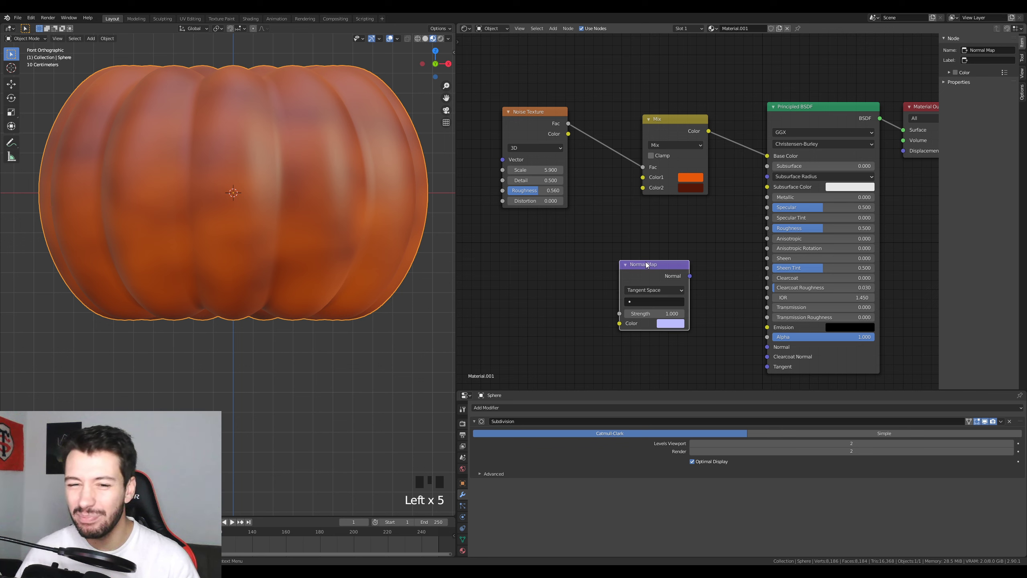
key(Delete)
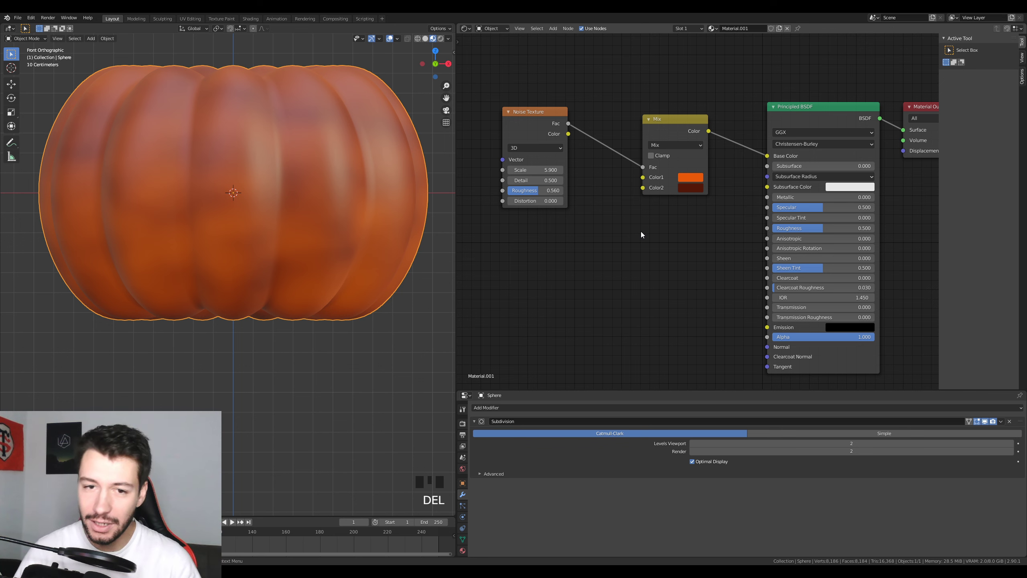
Step: Add a Bump node below the Mix node and shift the Noise Texture node farther away from it
key(shift+a)
click(603, 247)
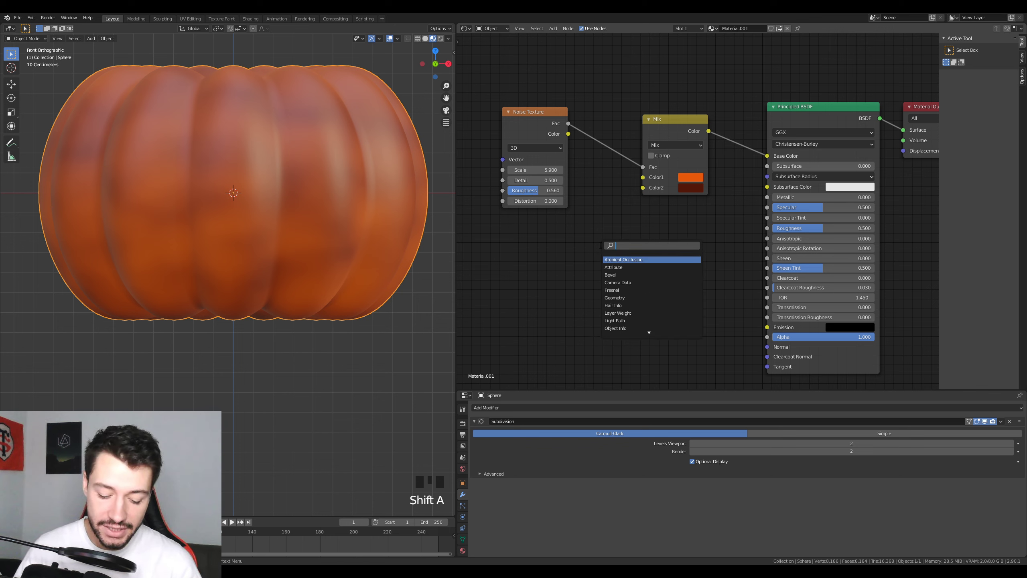
text(bump)
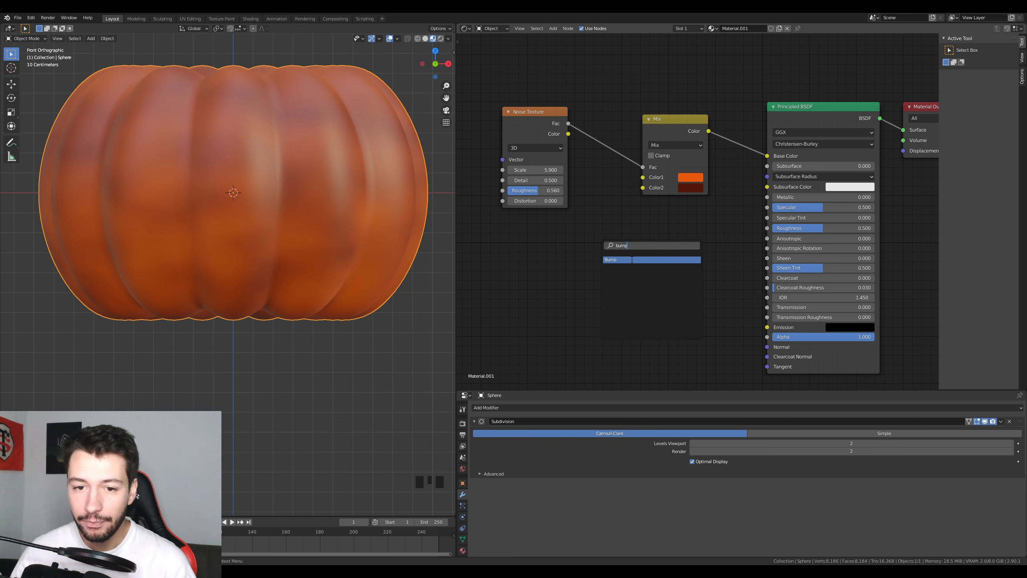
click(631, 260)
drag(554, 114, 533, 118)
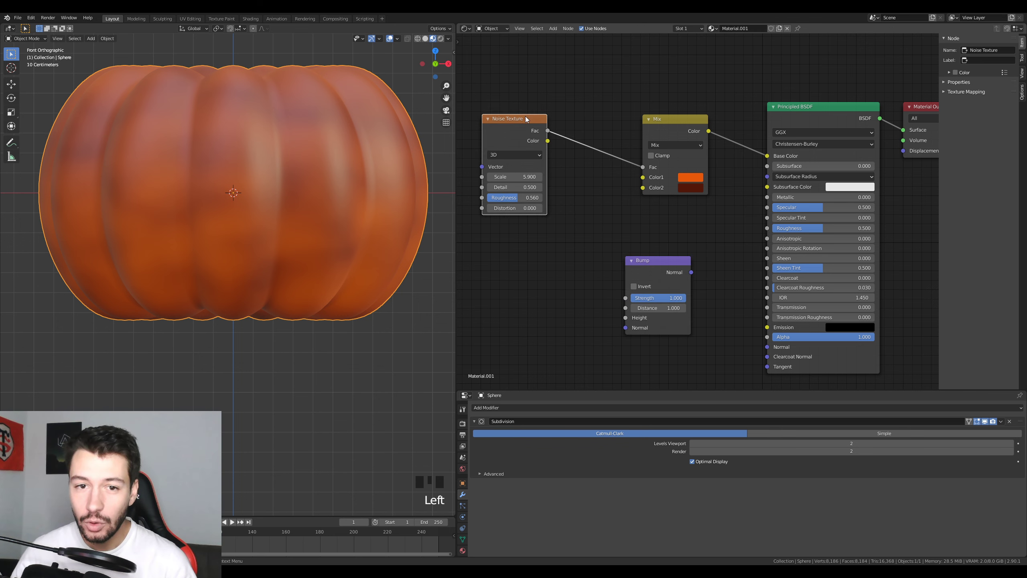
Step: Connect the Noise Texture's Fac output to the Bump's Height input and the Bump's Normal output to the Principled BSDF's Normal
click(551, 134)
drag(575, 174, 625, 318)
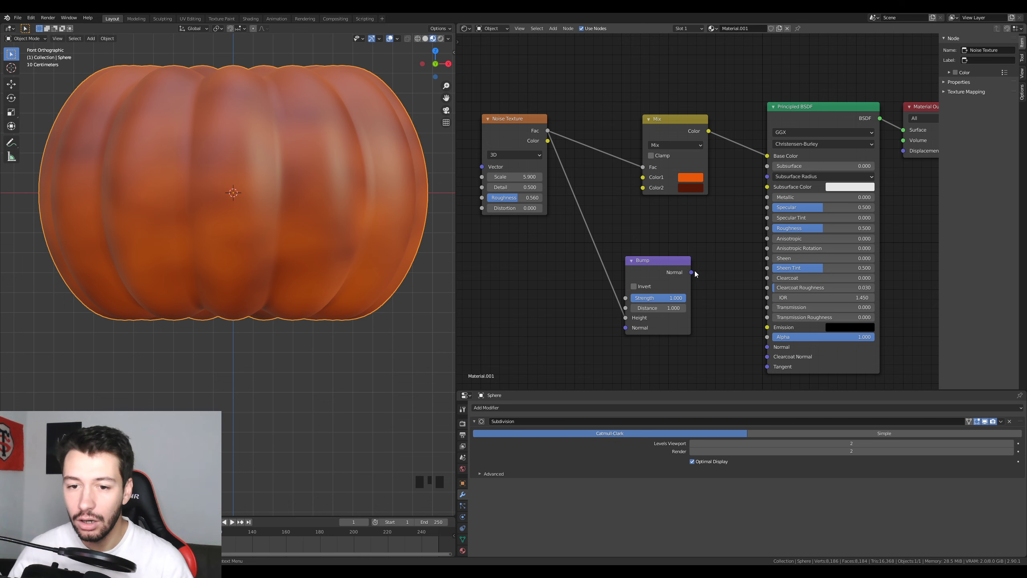
drag(693, 272, 699, 282)
drag(749, 339, 768, 347)
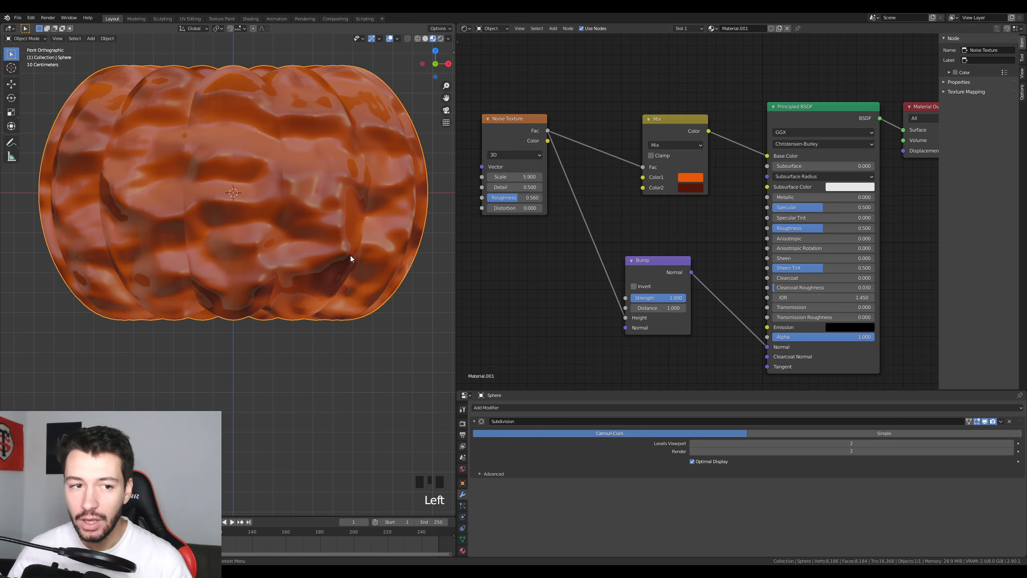
Step: Reduce the Bump node's Strength to 0.12
scroll(317, 232, up, 1)
scroll(295, 155, down, 1)
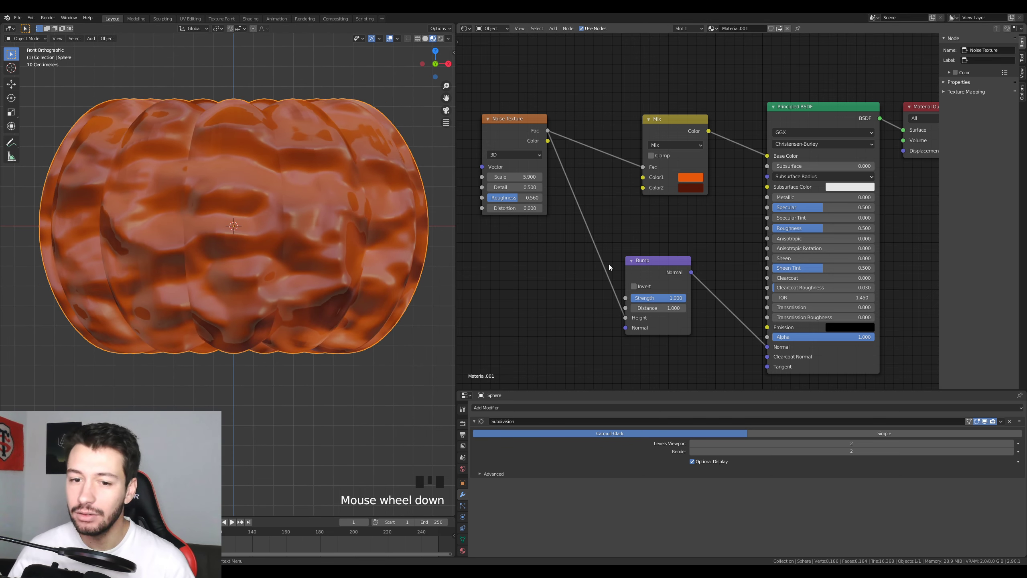
drag(673, 298, 649, 298)
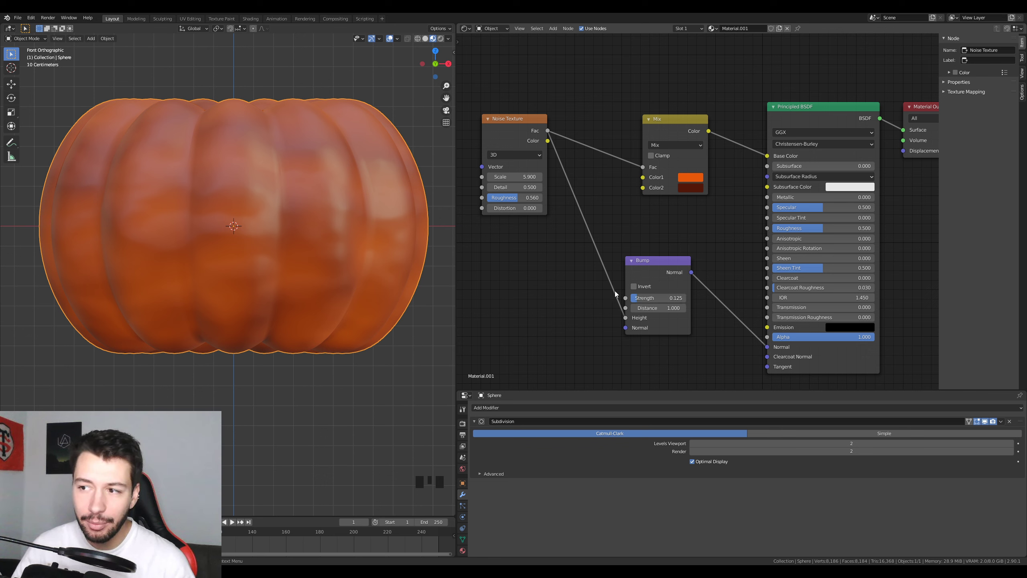
click(652, 299)
text(0)
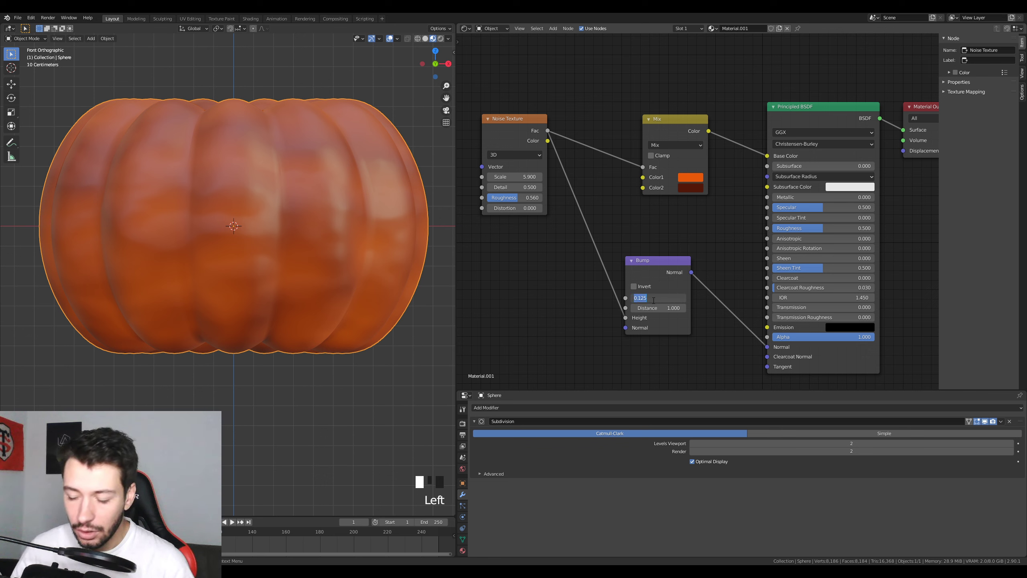
text(.12)
key(Return)
Step: Examine the pumpkin's bumped surface up close and from different angles
middle_drag(367, 280, 401, 285)
scroll(163, 344, up, 2)
scroll(258, 359, up, 2)
scroll(401, 285, down, 1)
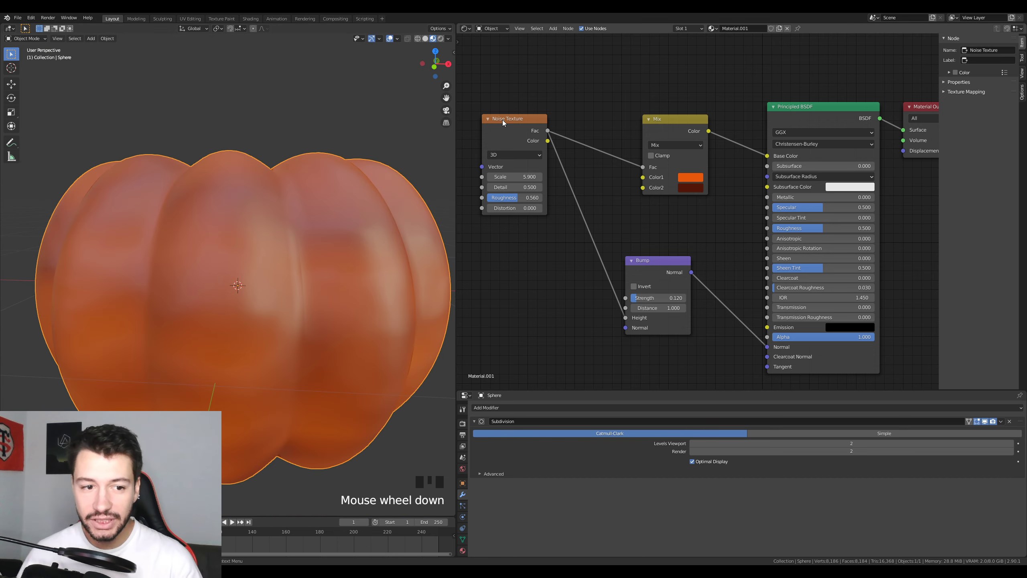
scroll(502, 119, up, 3)
scroll(278, 305, up, 3)
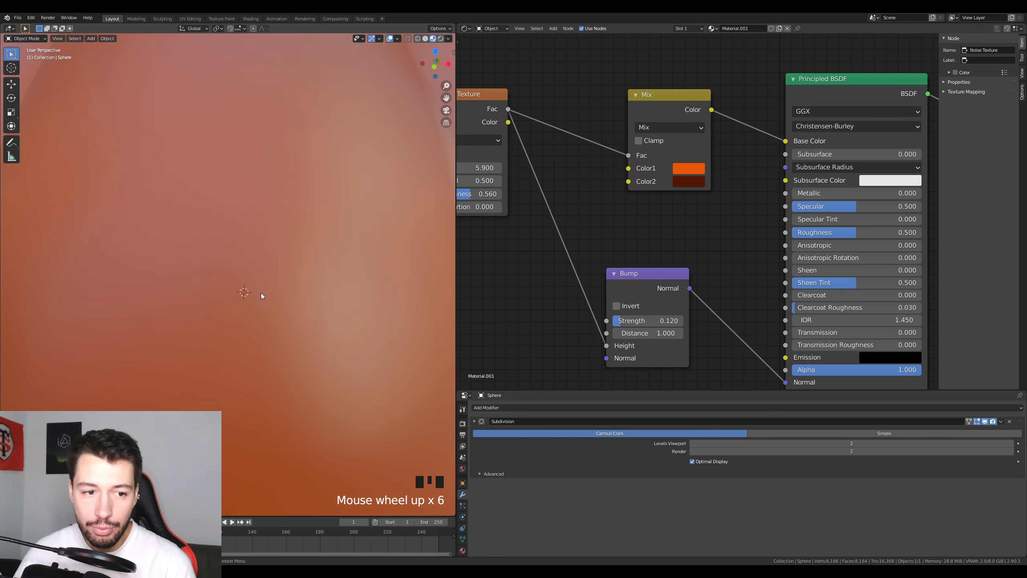
scroll(263, 324, down, 4)
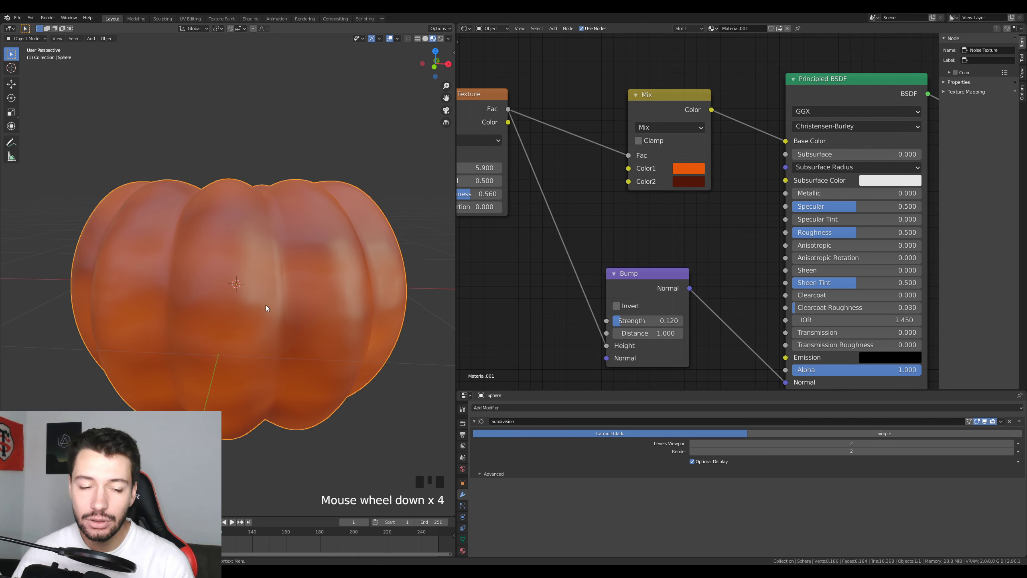
middle_drag(265, 305, 280, 315)
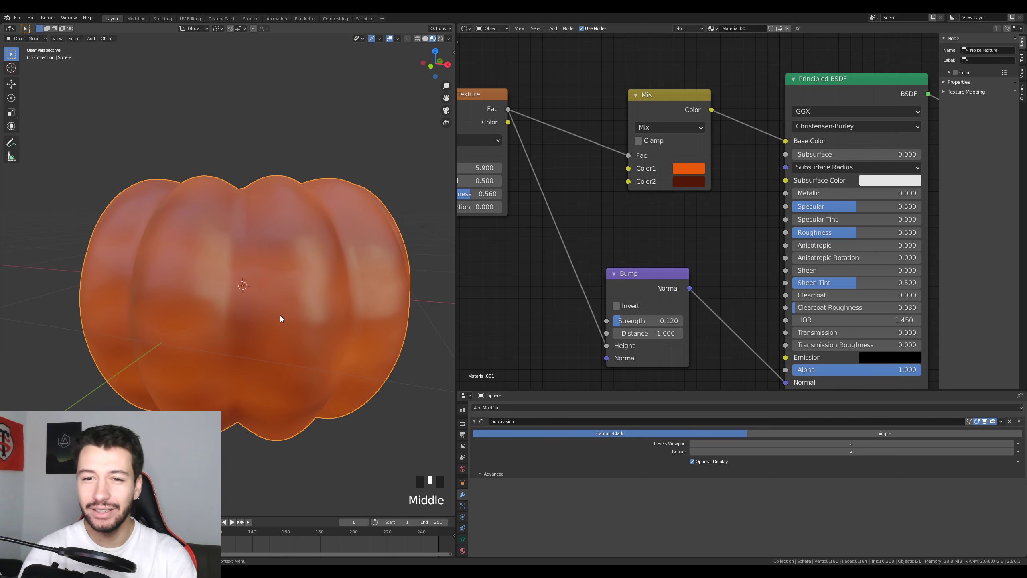
Step: Add a second Noise Texture node and place it below the first one
scroll(614, 192, down, 3)
drag(466, 92, 566, 243)
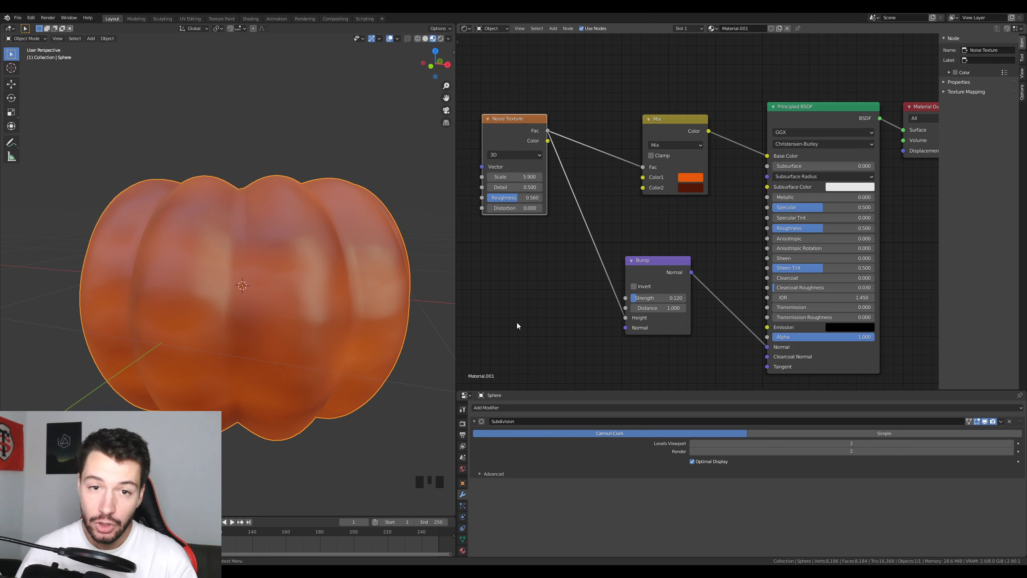
key(shift+a)
text(noise)
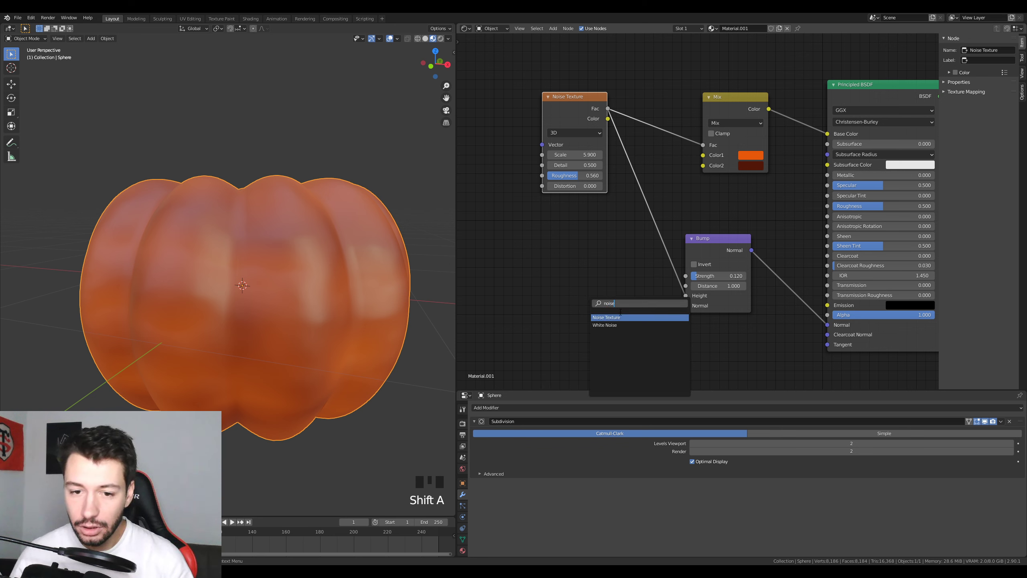
key(Return)
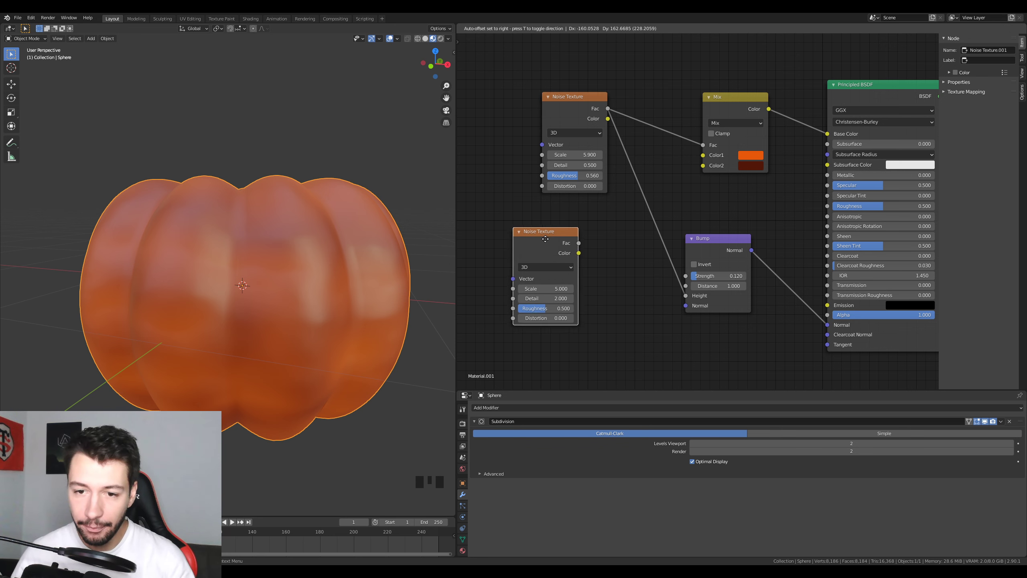
click(507, 257)
Step: Spread both Noise Texture nodes farther from the Mix and Bump nodes to free space between them
drag(573, 99, 538, 93)
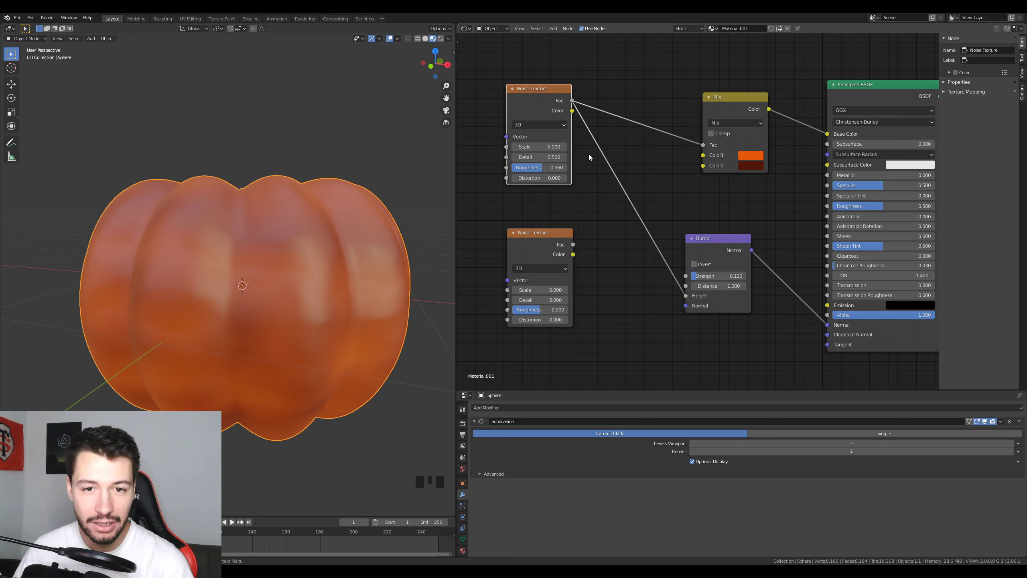
drag(572, 111, 589, 180)
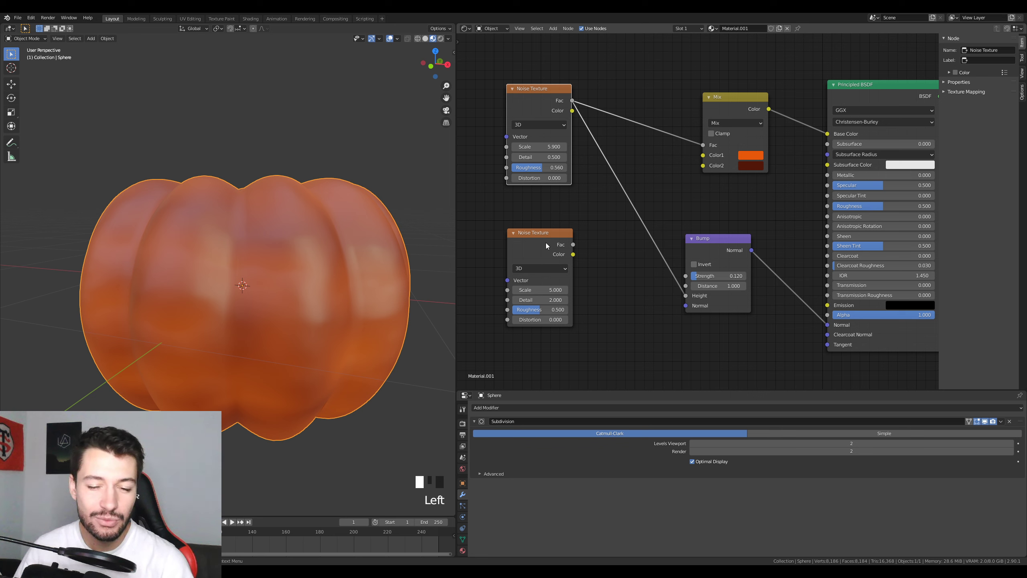
drag(547, 244, 517, 229)
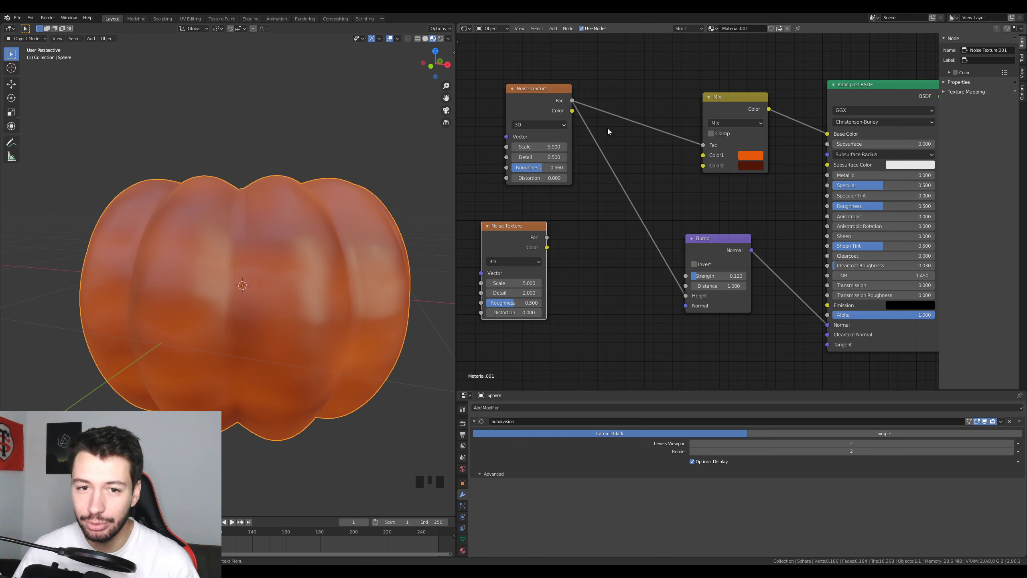
Step: Add a Math node and insert it into the link between the upper Noise Texture's Fac output and the Bump node's Height
drag(532, 89, 514, 88)
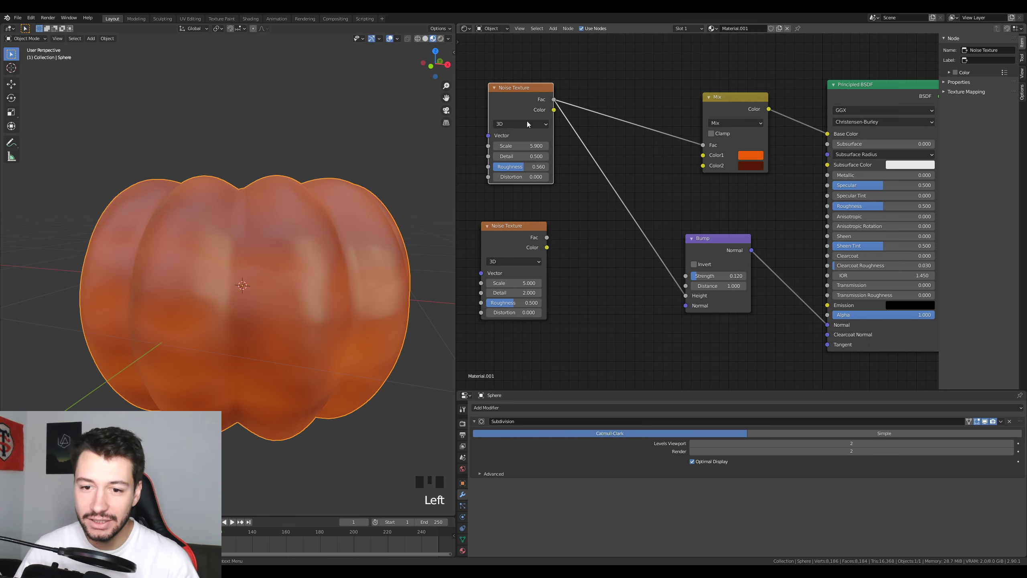
key(shift+a)
click(588, 287)
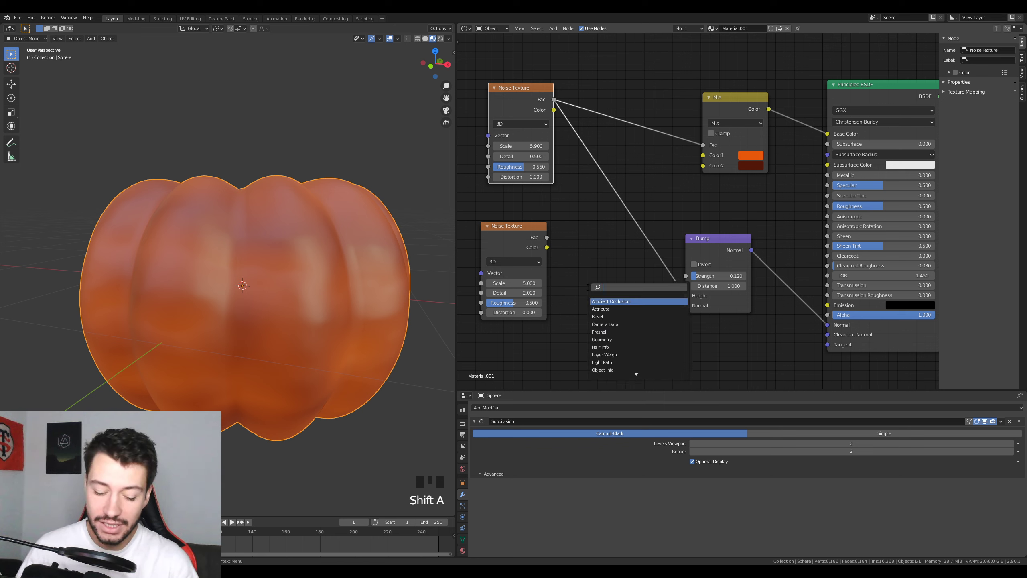
text(math)
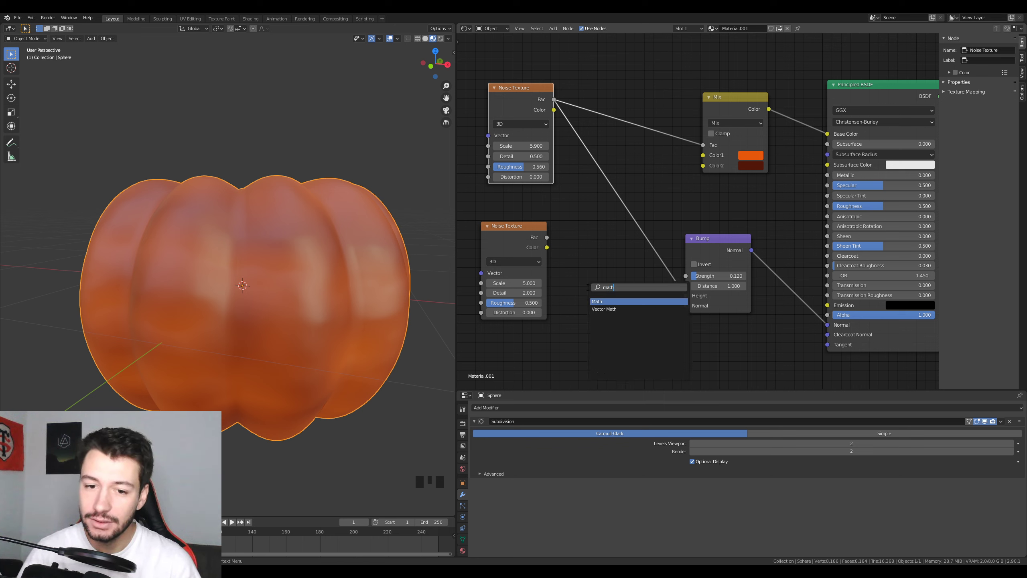
click(597, 309)
click(591, 175)
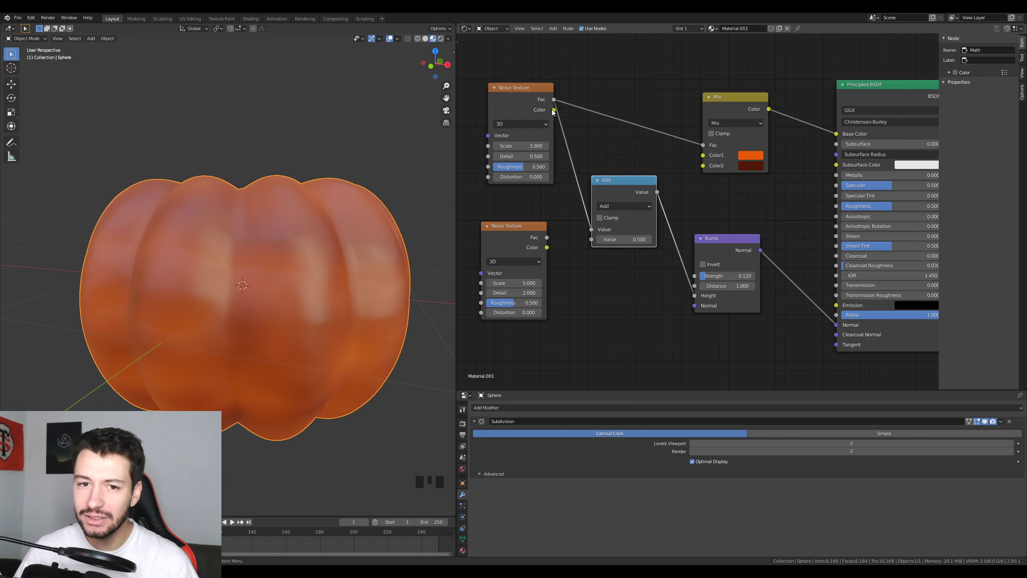
Step: Align the upper Noise Texture node directly above the second Noise Texture node
drag(543, 99, 534, 102)
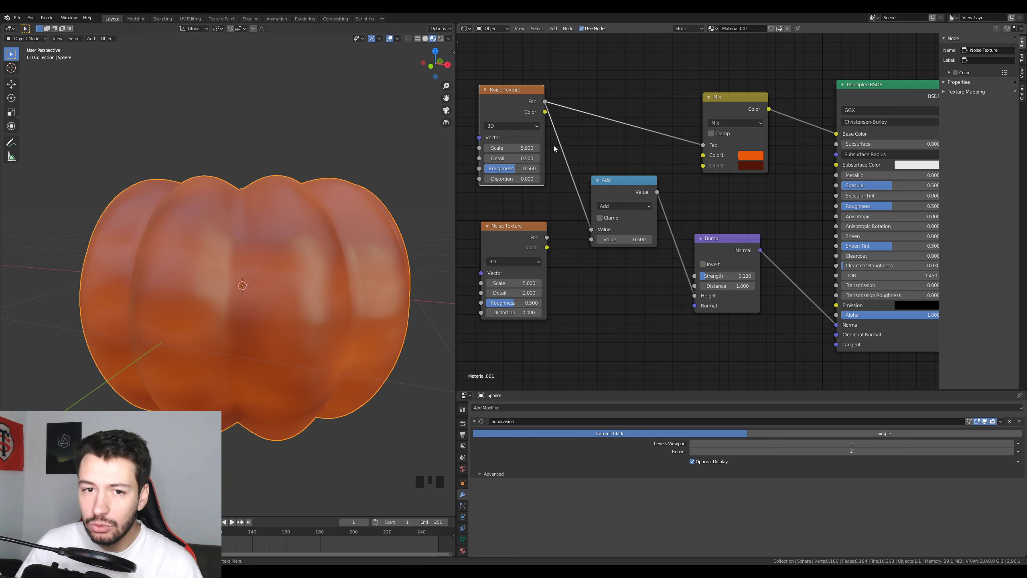
click(517, 92)
drag(517, 93, 518, 87)
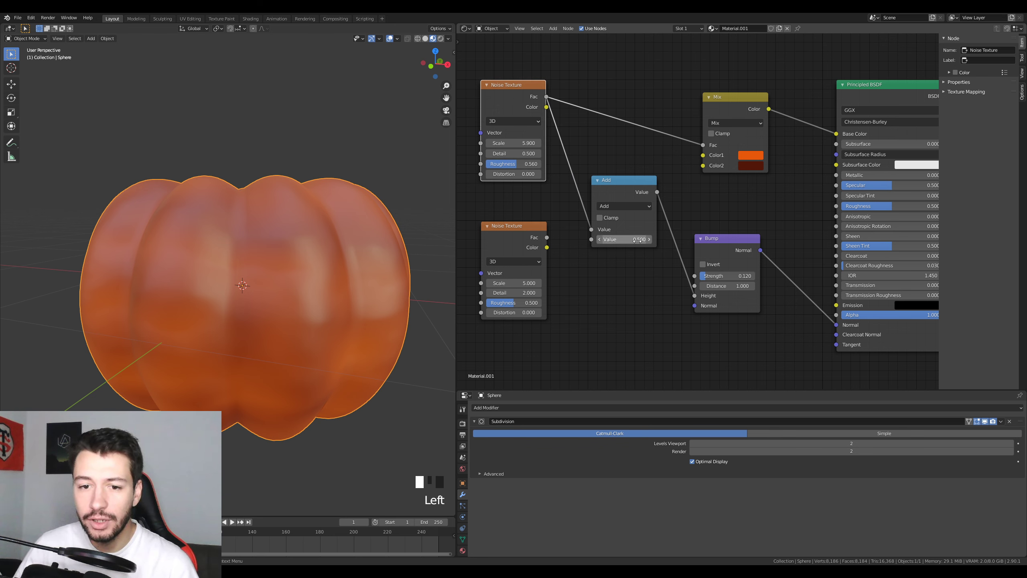
Step: Keep the Math node's operation as Add and connect the lower Noise Texture's Fac output to its second Value input
click(618, 207)
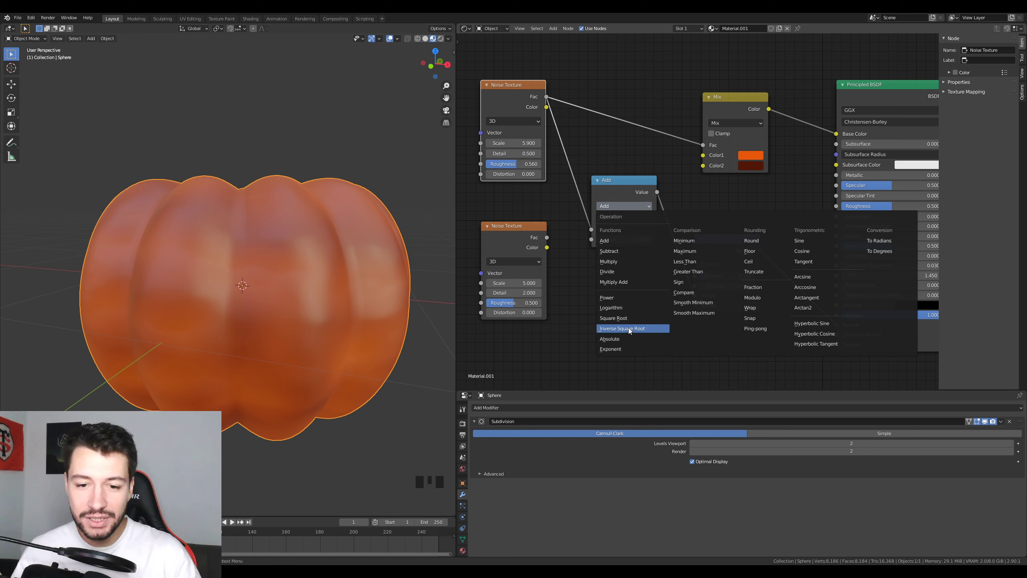
click(604, 242)
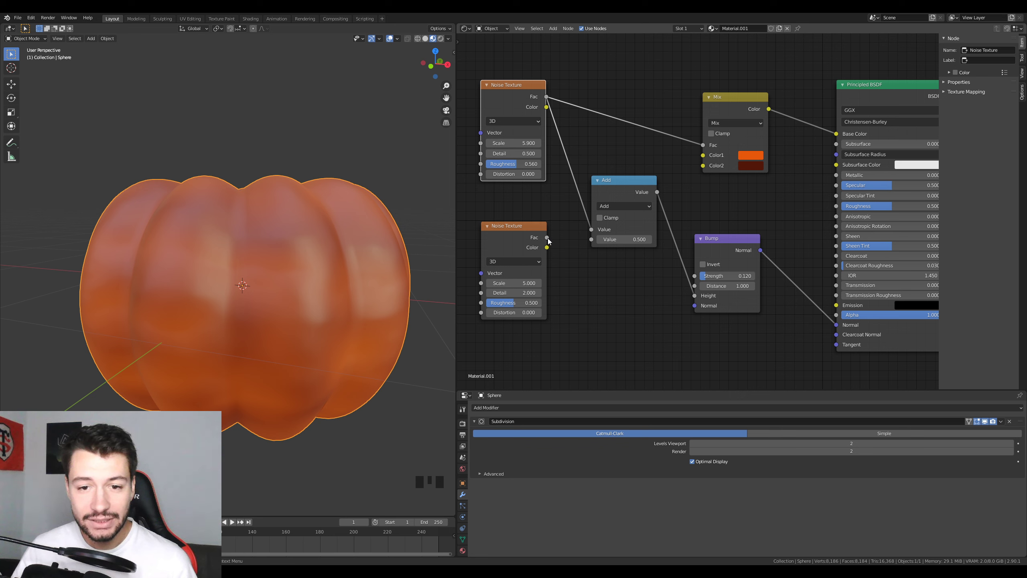
drag(547, 237, 590, 239)
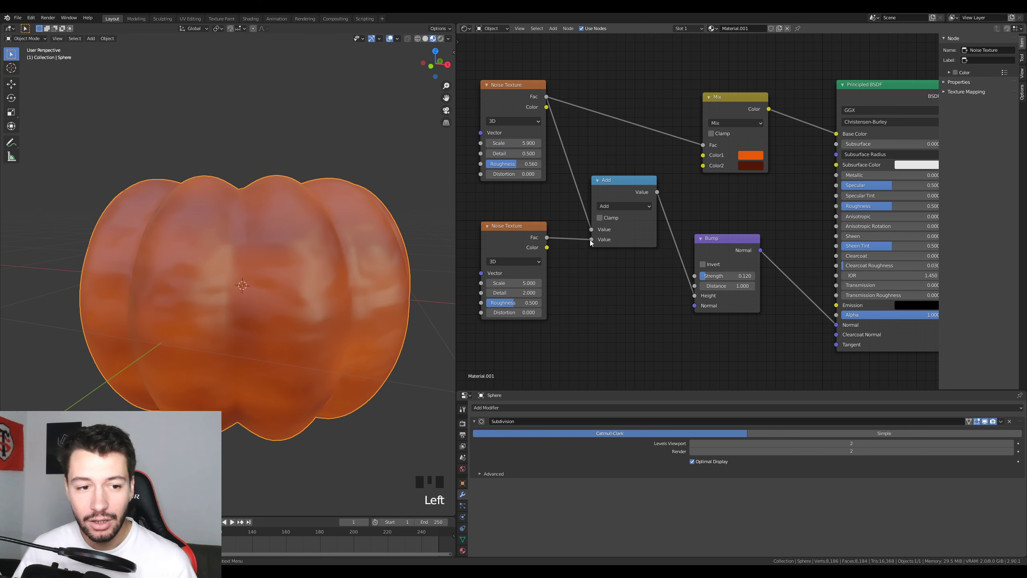
Step: Set the lower Noise Texture's Scale to 65
scroll(326, 323, up, 2)
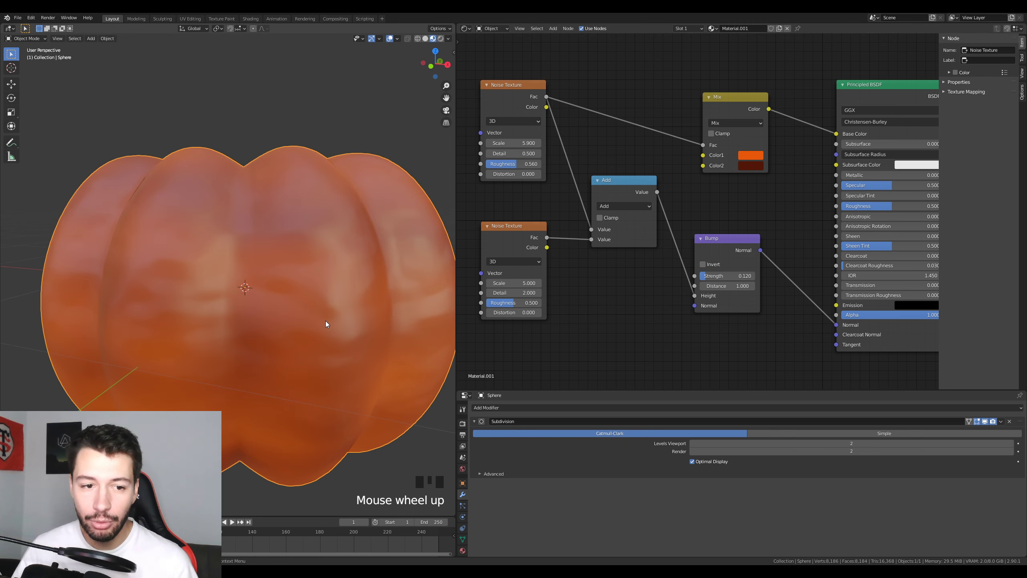
drag(522, 283, 554, 282)
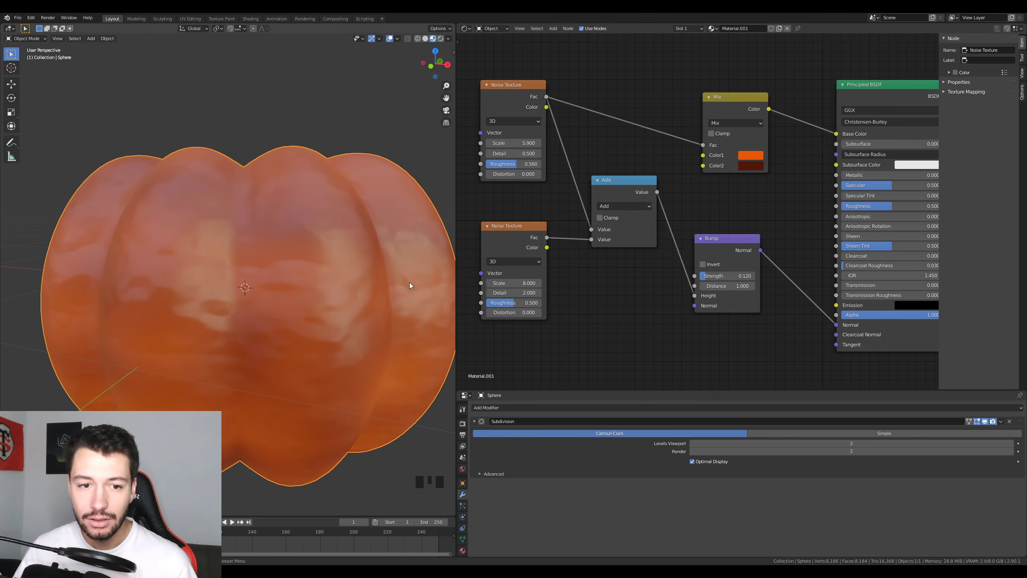
drag(522, 283, 581, 283)
click(502, 282)
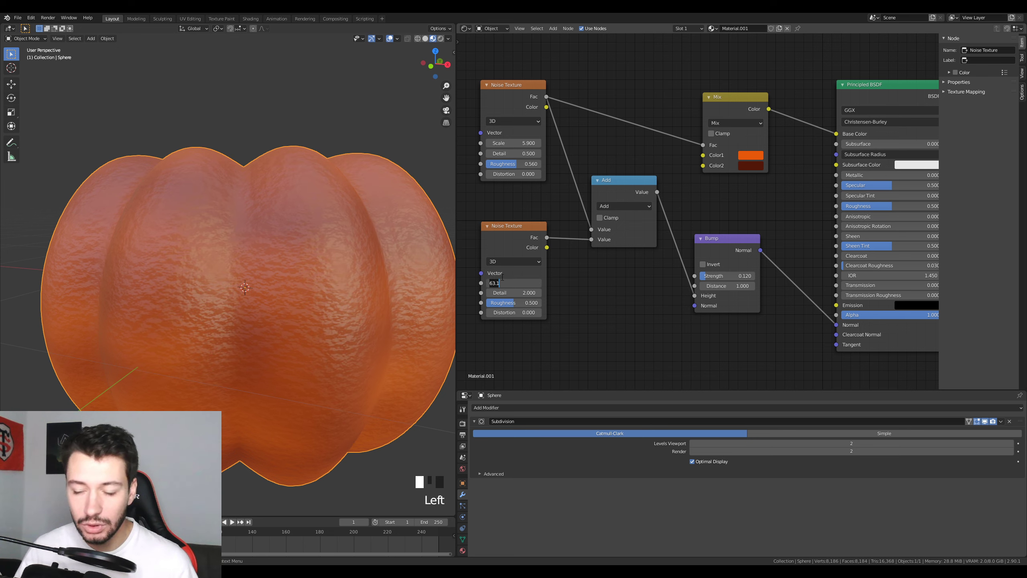
text(65)
key(Return)
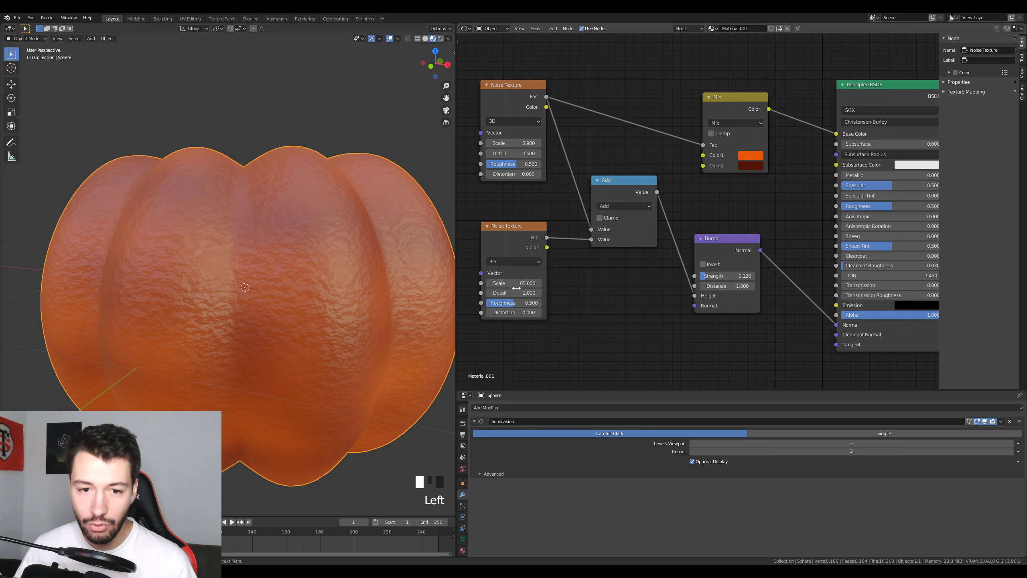
Step: Set the lower Noise Texture's Detail to 16 and its Roughness to 0.75
drag(519, 291, 558, 292)
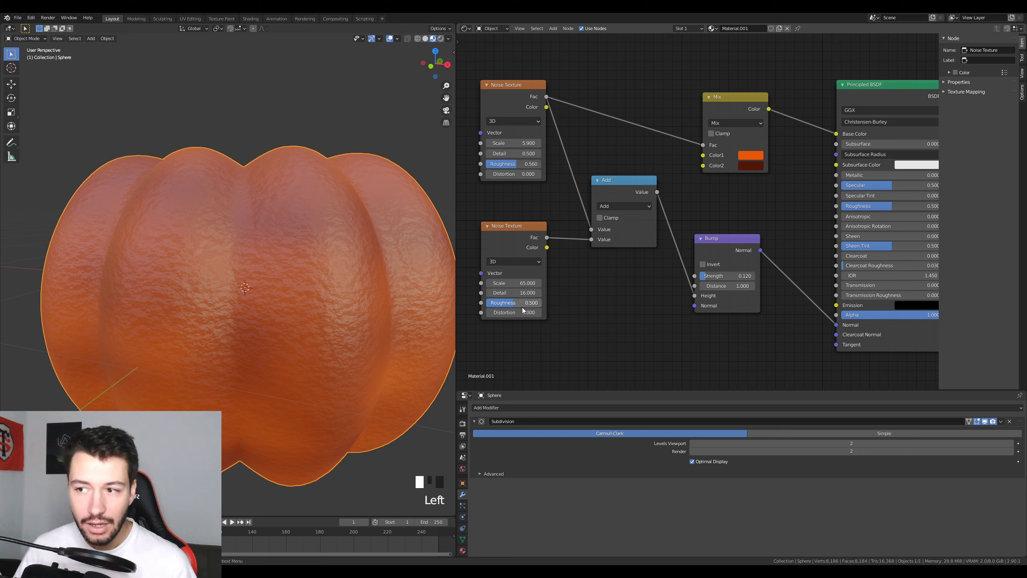
drag(520, 304, 599, 303)
scroll(331, 315, up, 3)
scroll(332, 315, down, 1)
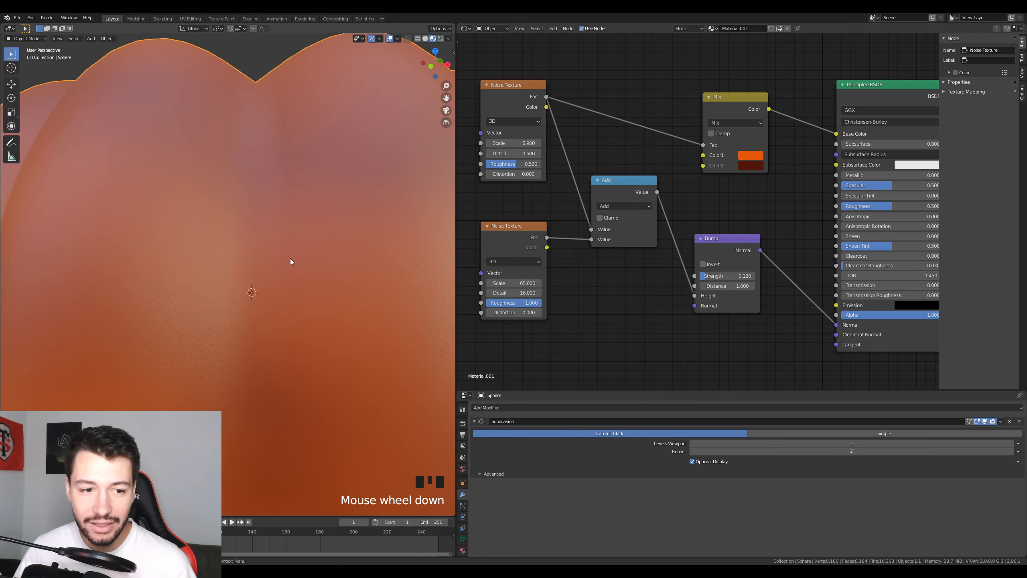
click(512, 303)
text(.75)
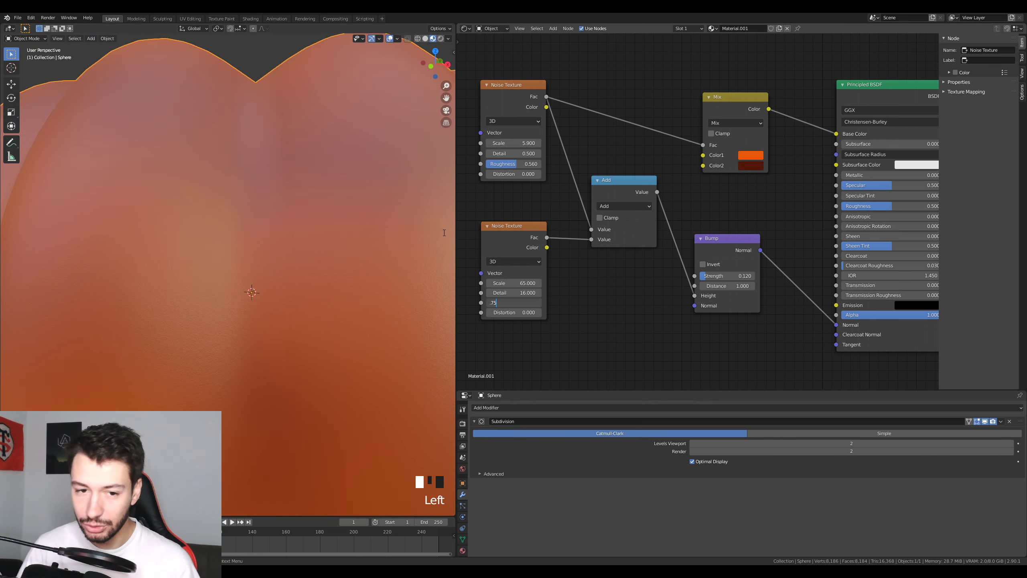
key(Return)
Step: Shift the Mix node's Color2 to a slightly more orange brown with hue 0.044 and saturation 0.850
scroll(331, 277, down, 2)
mouse_move(331, 277)
middle_down()
mouse_move(288, 300)
mouse_move(224, 296)
mouse_move(339, 294)
mouse_move(324, 293)
middle_up()
scroll(338, 293, down, 2)
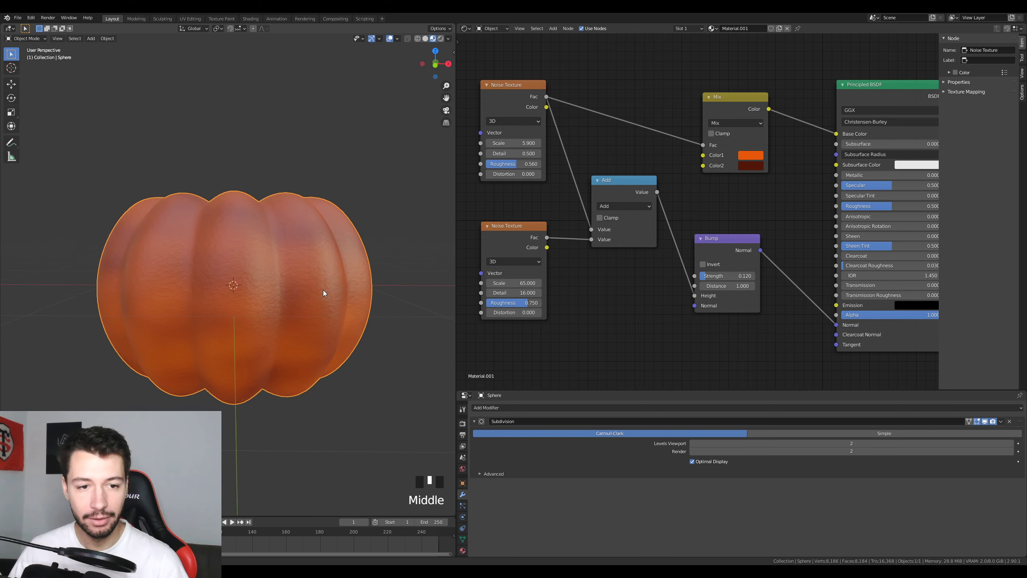
scroll(333, 294, up, 2)
key(KP_1)
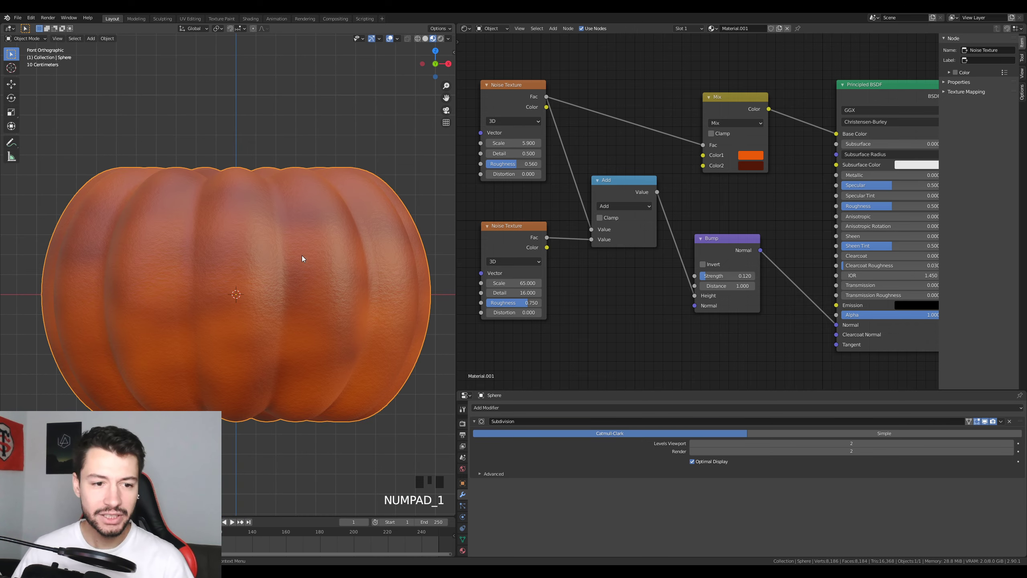
scroll(245, 229, up, 1)
click(752, 167)
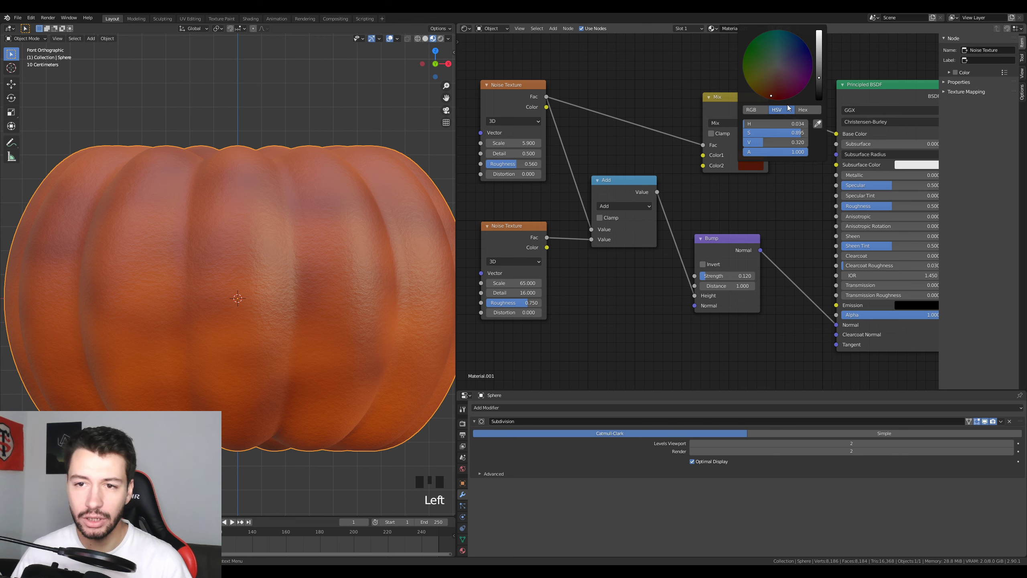
drag(771, 97, 764, 91)
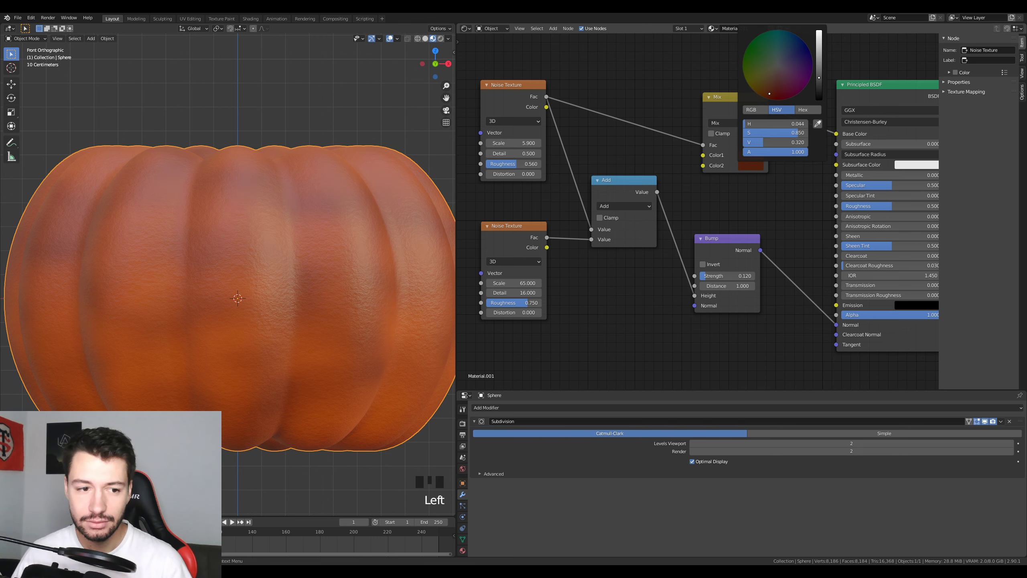
Step: Check the recolored pumpkin from an angle and save the file
scroll(263, 271, down, 2)
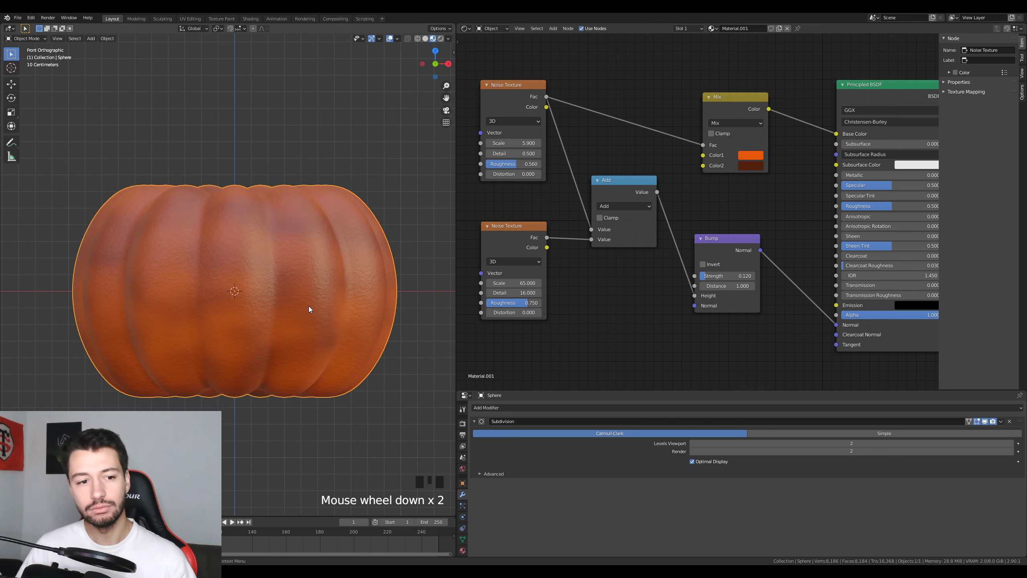
mouse_move(308, 306)
middle_down()
mouse_move(251, 319)
mouse_move(332, 371)
mouse_move(314, 296)
middle_up()
key(ctrl+s)
Step: Widen the 3D viewport by shrinking the node editor and properties area beside it
scroll(704, 217, down, 5)
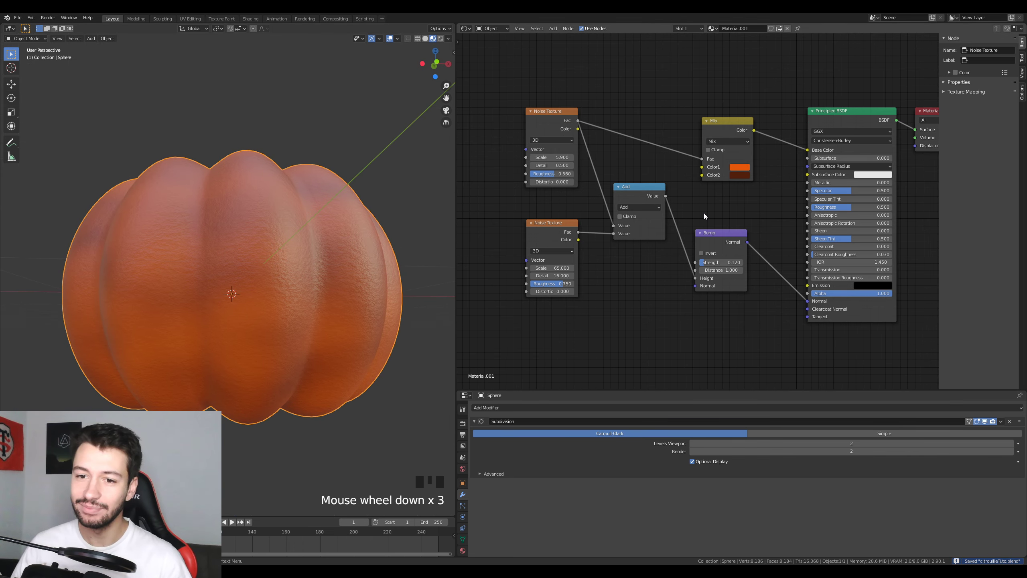
drag(457, 187, 664, 199)
middle_drag(749, 201, 655, 199)
scroll(815, 181, up, 2)
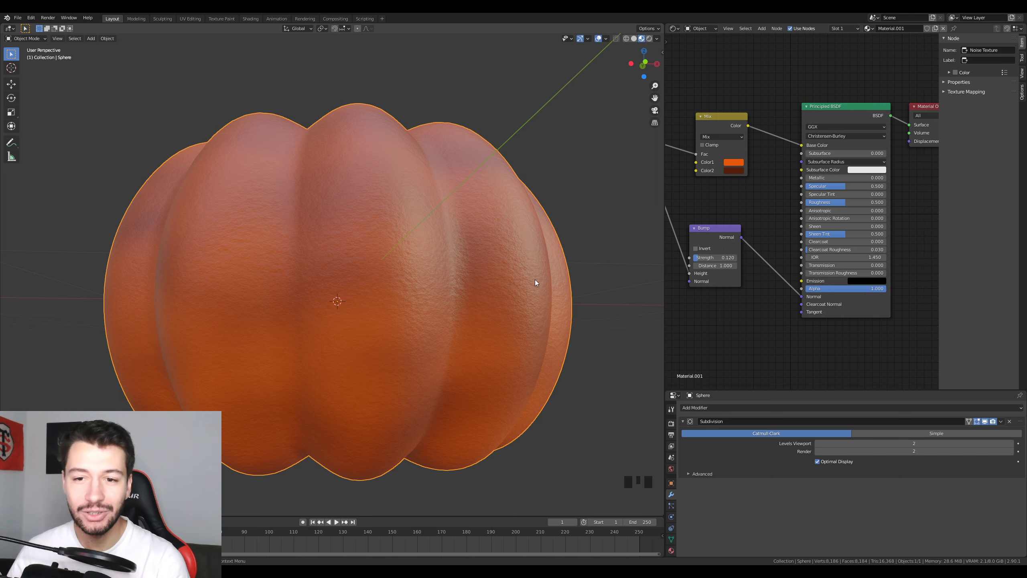
drag(663, 199, 780, 200)
scroll(428, 244, down, 2)
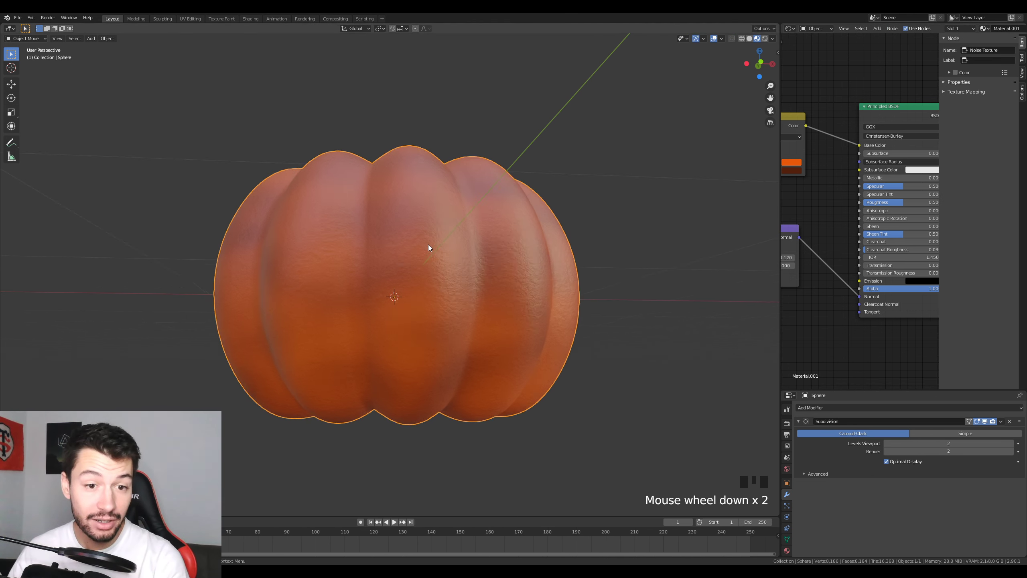
Step: Show the pumpkin in front orthographic view and enter Edit Mode with face selection
middle_drag(429, 243, 439, 259)
key(KP_1)
scroll(366, 328, up, 1)
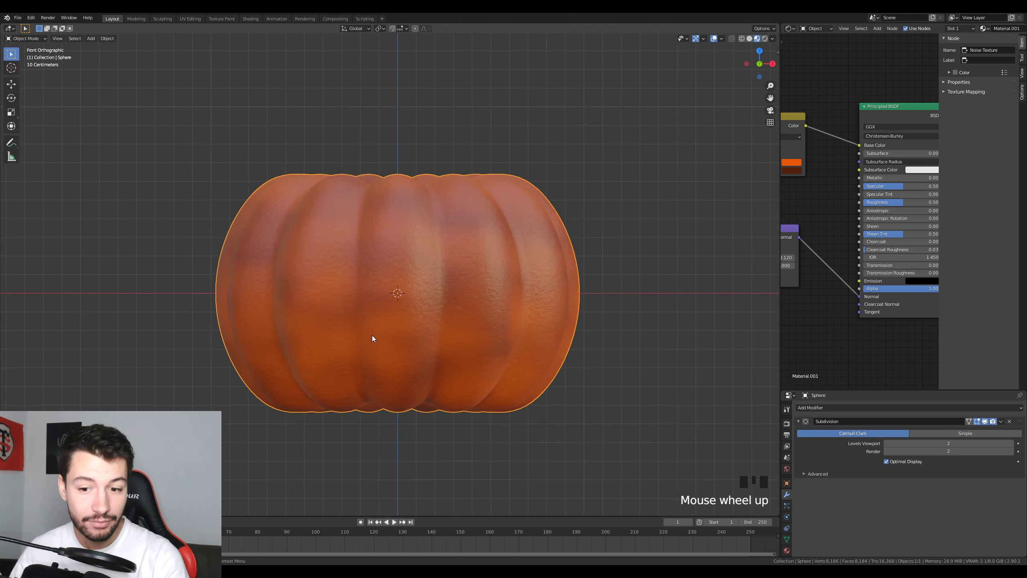
scroll(374, 337, down, 2)
shift+middle_drag(378, 337, 399, 289)
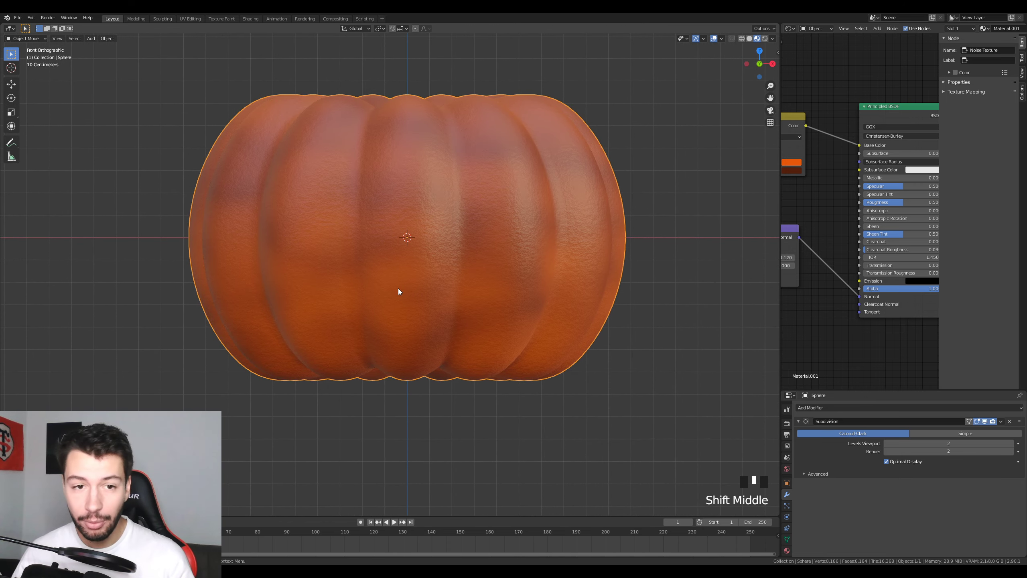
key(Tab)
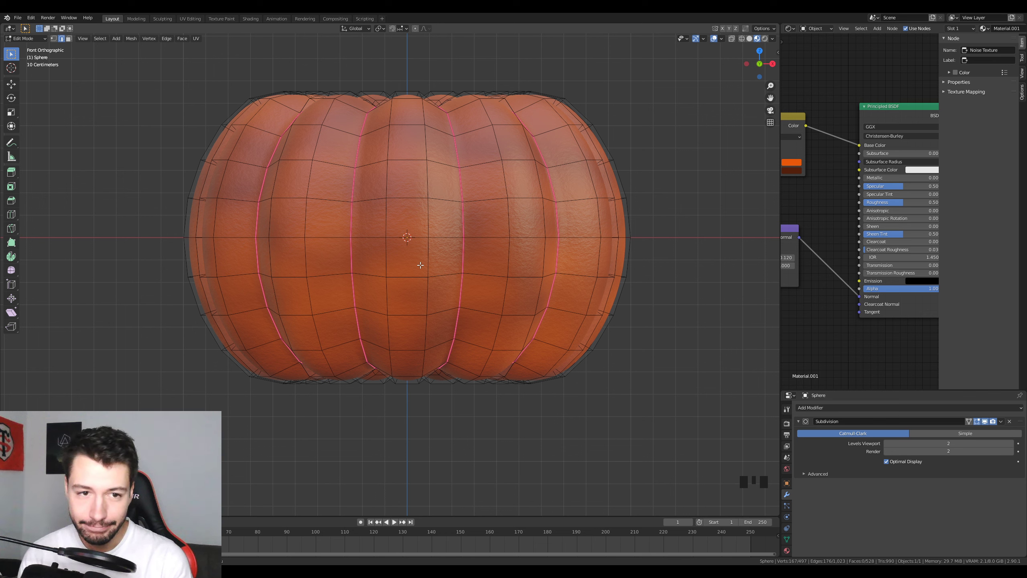
click(69, 39)
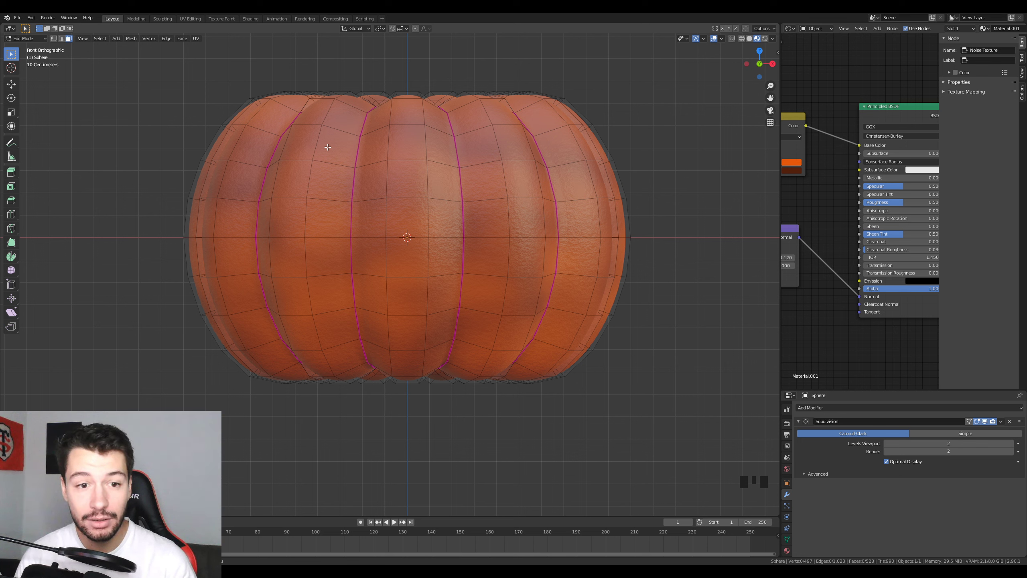
Step: Sketch a rough jagged mouth outline across the pumpkin's lower front as an annotation and undo it
mouse_move(287, 292)
mouse_down()
mouse_move(343, 316)
mouse_move(520, 322)
mouse_move(507, 199)
mouse_move(351, 257)
mouse_move(282, 301)
mouse_up()
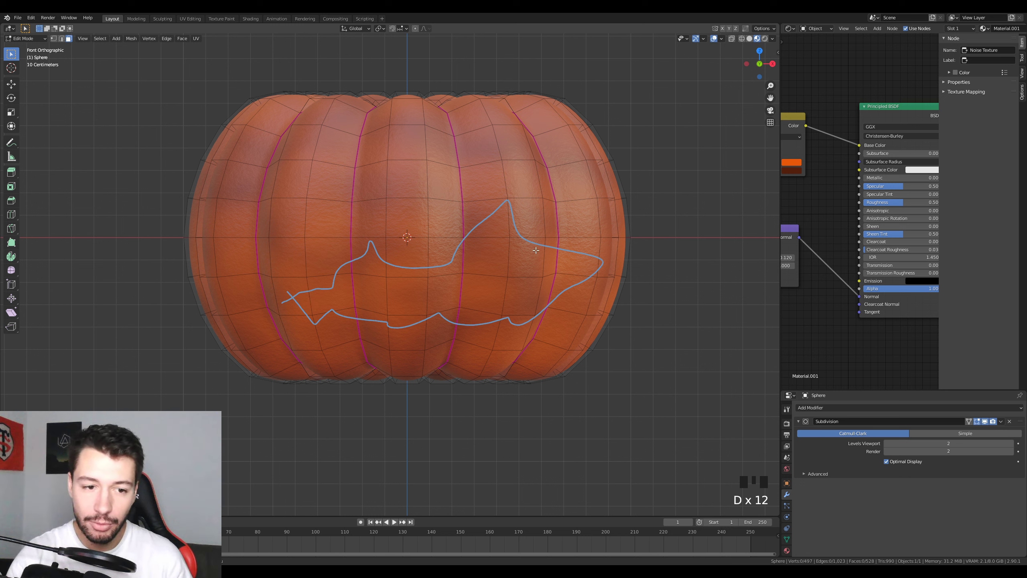
key(ctrl+z)
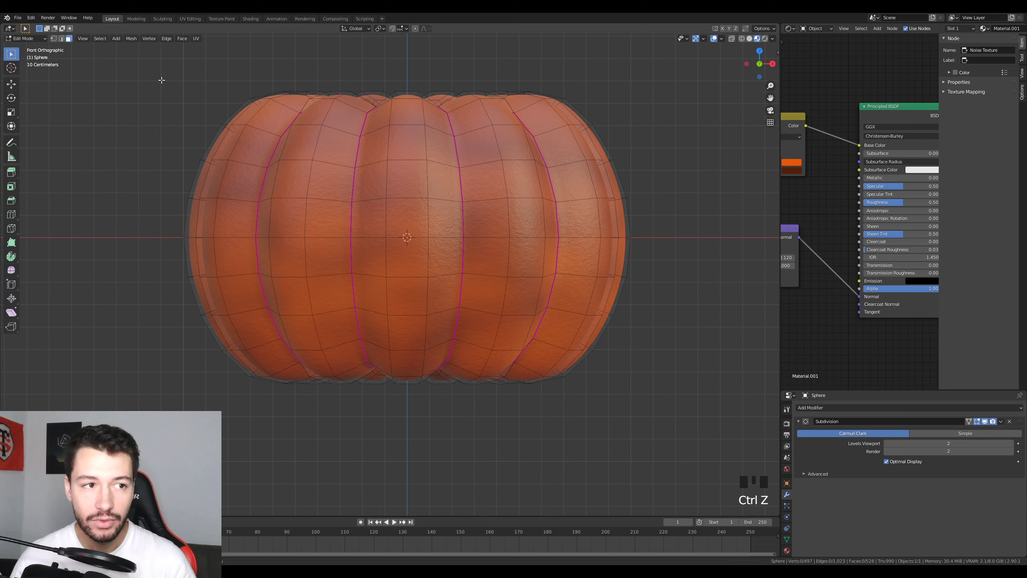
Step: Select two upper front faces for the eyes and one face in the middle rib for the nose
click(332, 142)
shift+click(481, 147)
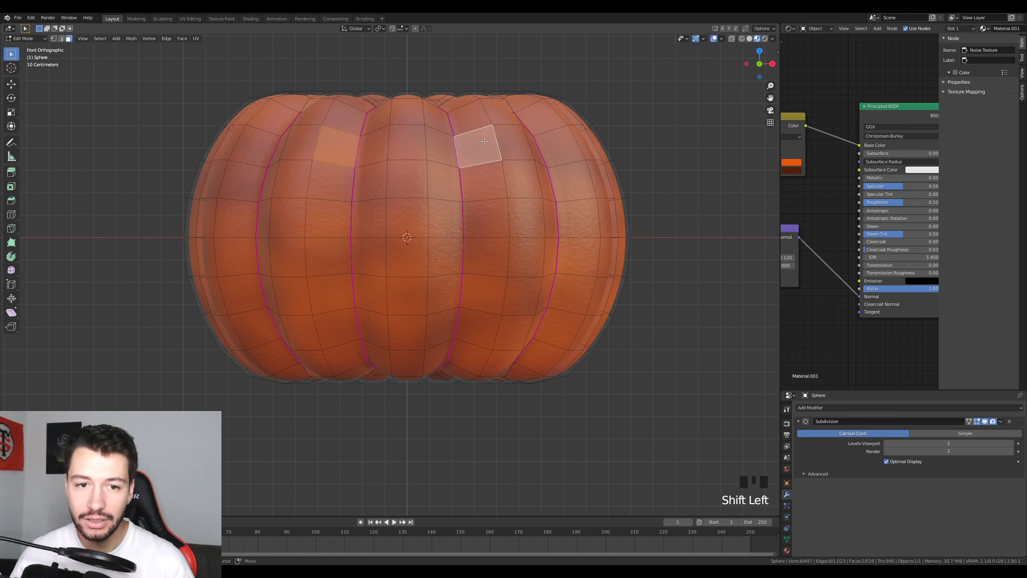
shift+click(413, 213)
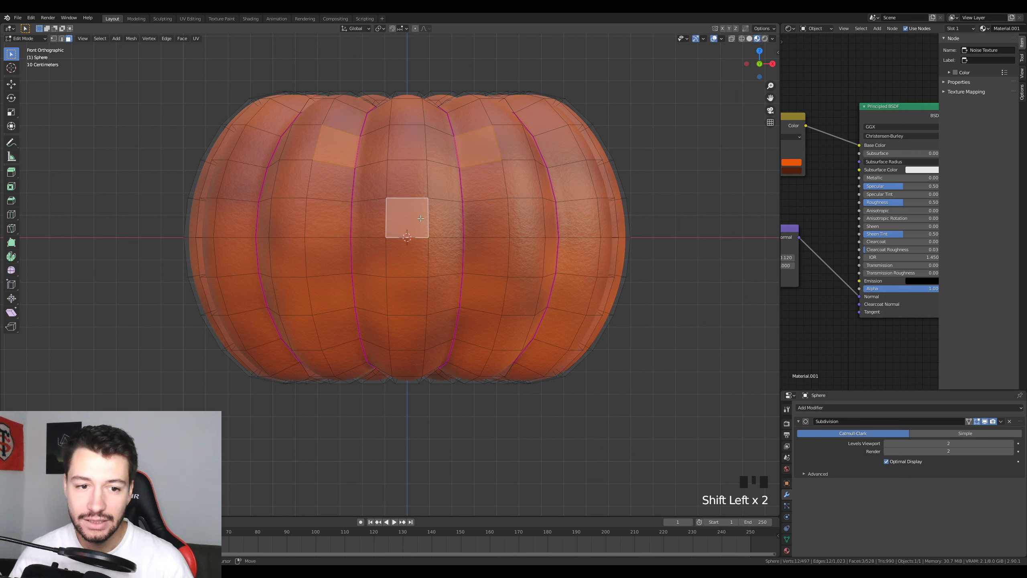
Step: Extend the selection with a mouth block of faces, two rows high and five columns wide, on the lower front
shift+click(330, 292)
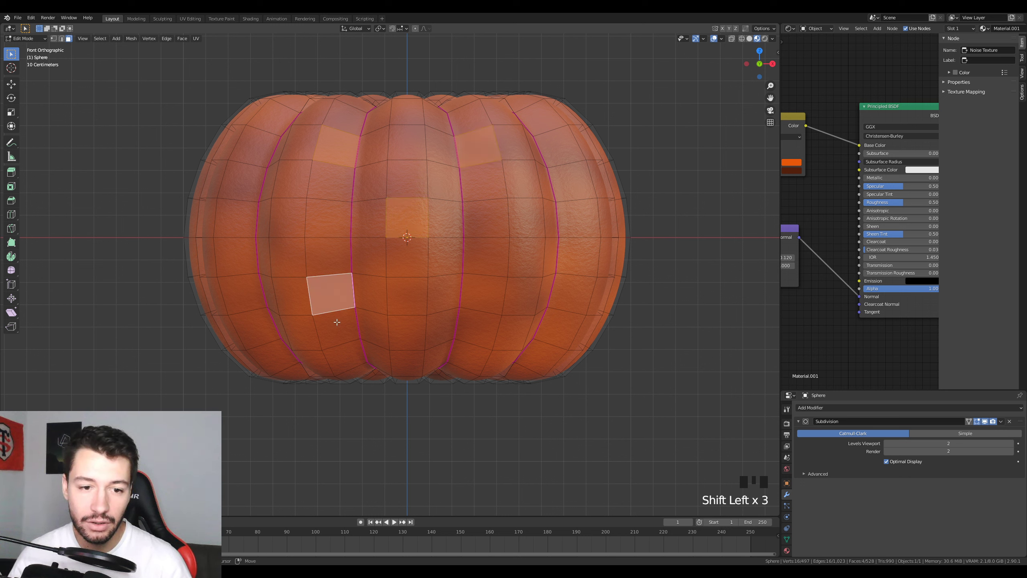
shift+click(337, 327)
shift+click(371, 319)
shift+click(370, 294)
shift+click(443, 331)
shift+click(444, 296)
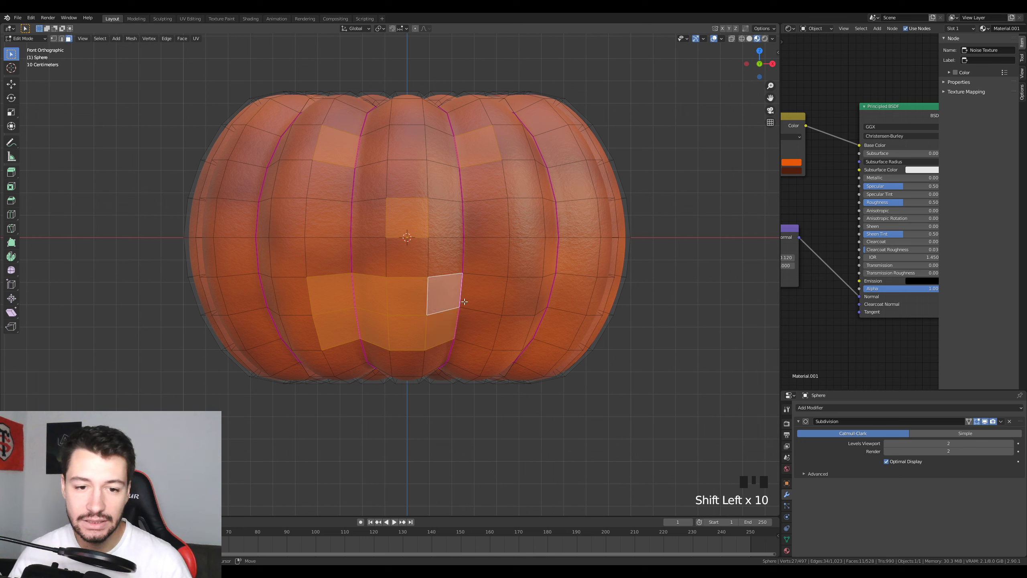
shift+click(483, 292)
shift+click(471, 328)
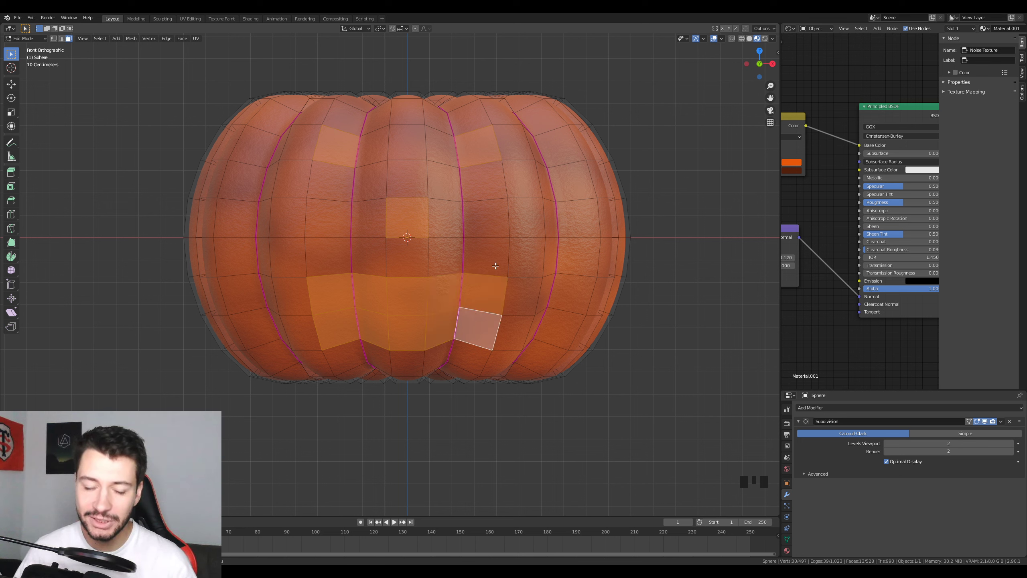
Step: Delete the selected eye, nose and mouth faces and return to Object Mode
key(x)
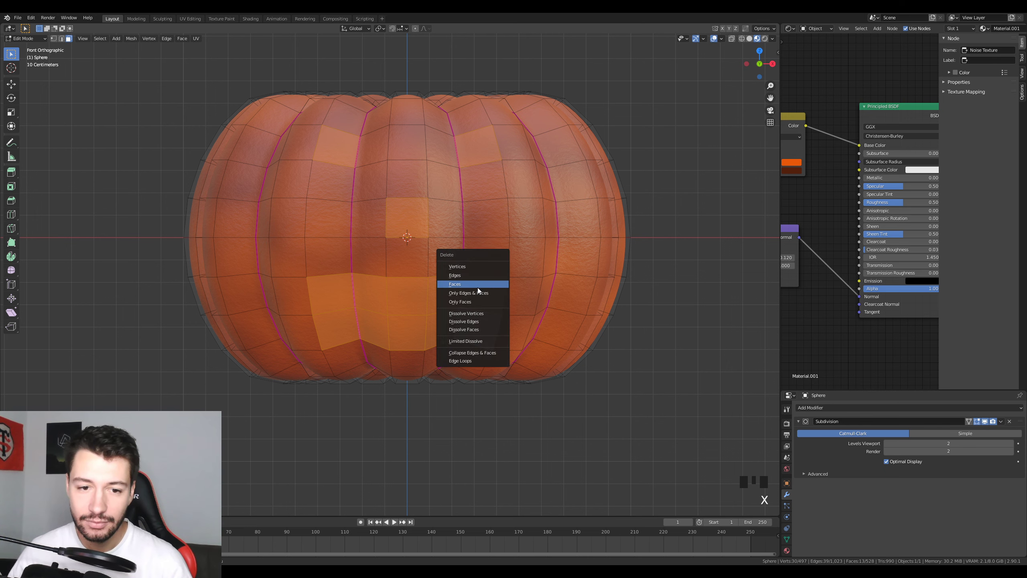
click(479, 284)
key(Tab)
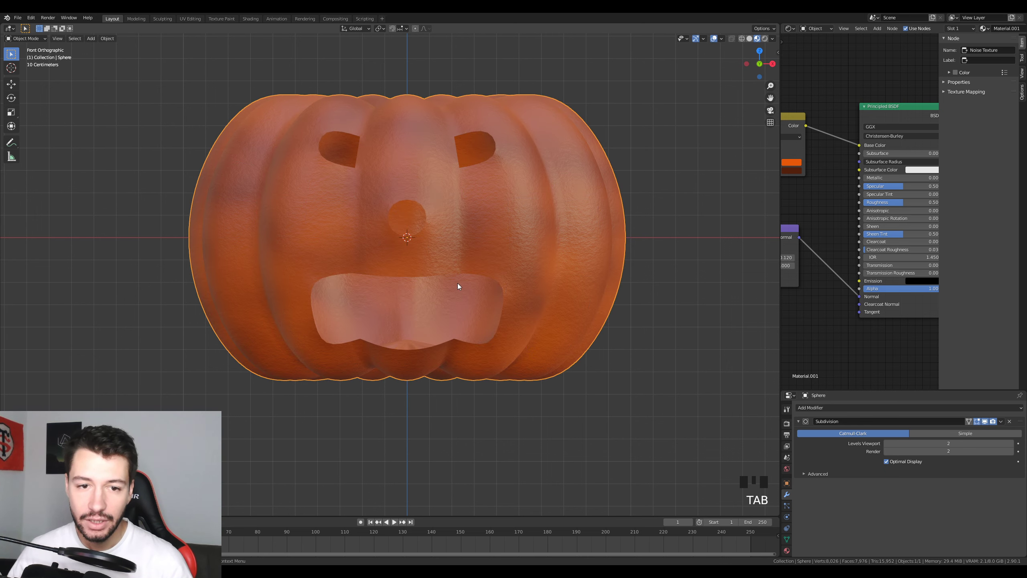
middle_drag(459, 287, 500, 316)
scroll(541, 299, up, 2)
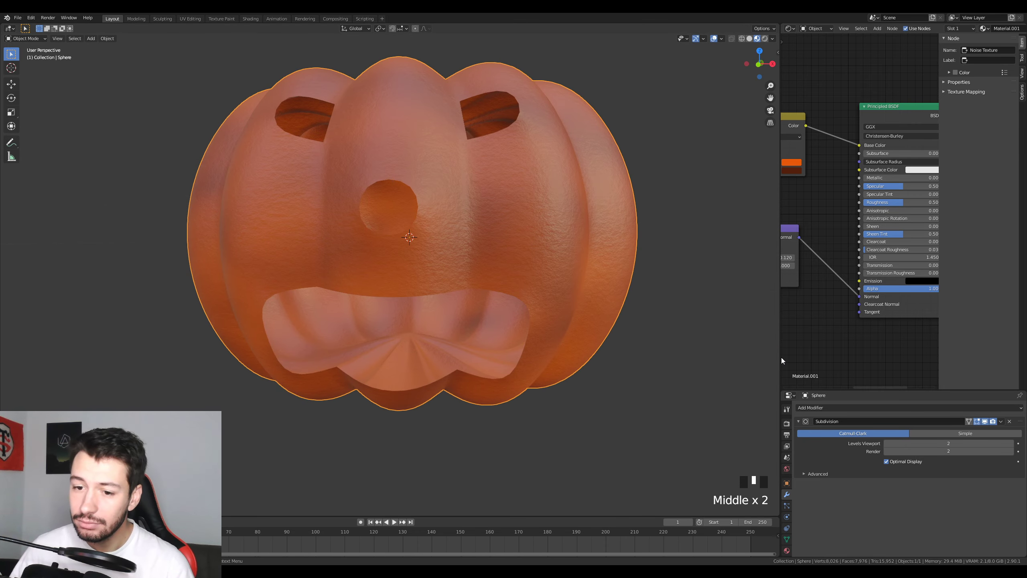
Step: Widen the side editors, give the Properties editor more height, and add a Solidify modifier to the pumpkin
drag(781, 358, 631, 361)
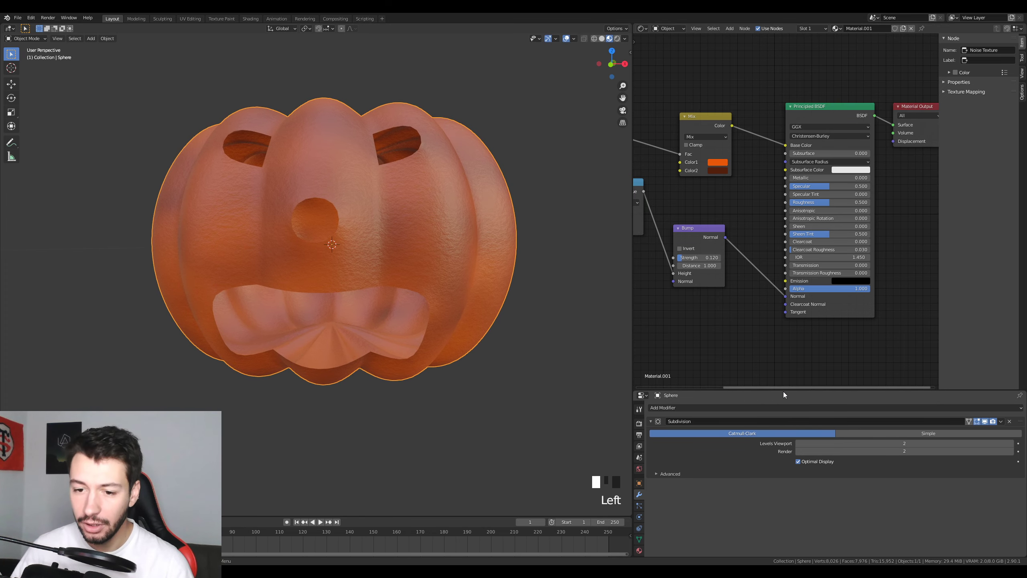
drag(784, 391, 772, 243)
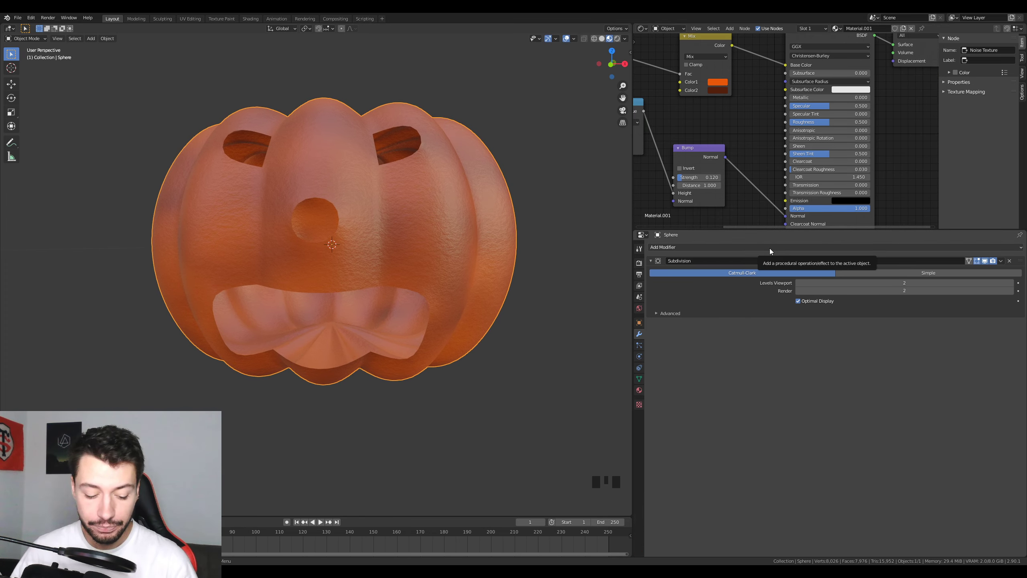
key(ctrl+alt+KP_8)
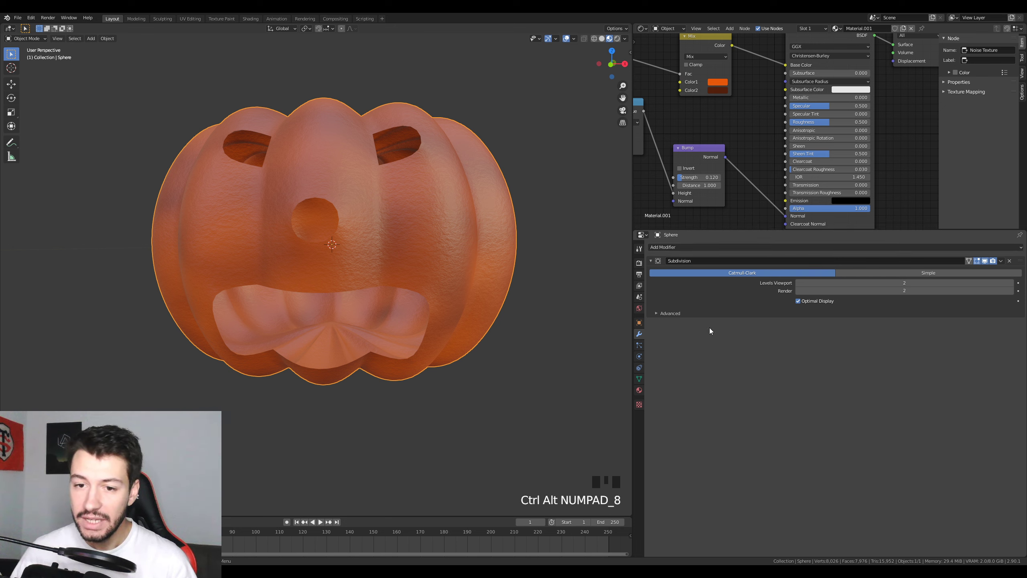
click(701, 246)
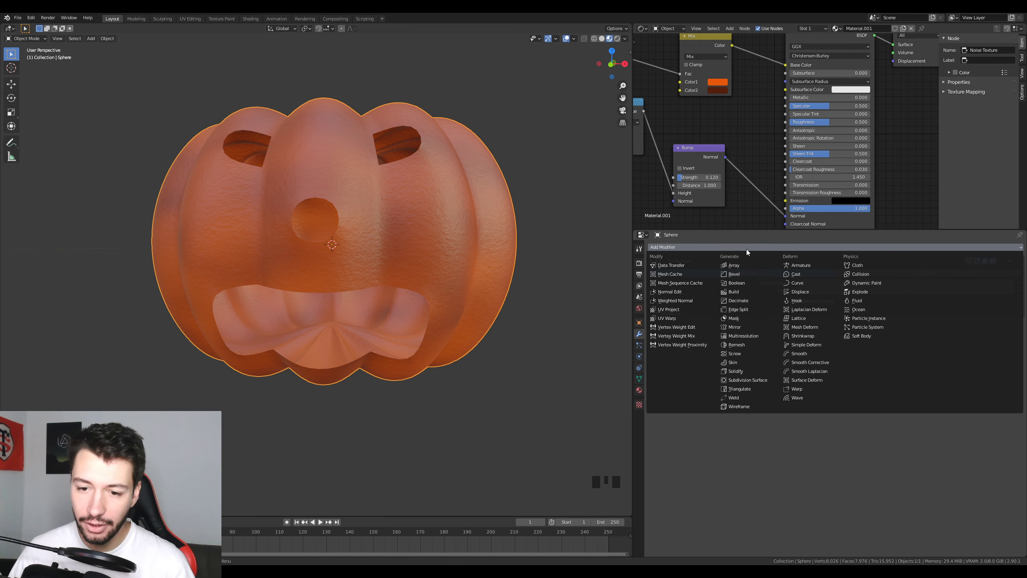
click(749, 372)
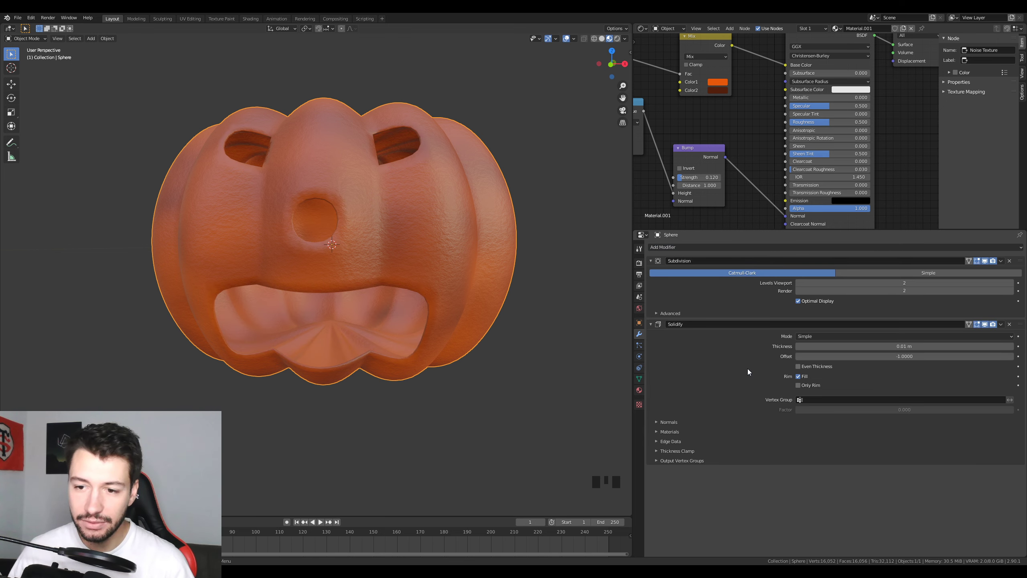
Step: Set the Solidify thickness to 0.15 m and check the wall depth around the eye and mouth openings
middle_drag(405, 302, 324, 338)
scroll(437, 307, up, 2)
middle_drag(390, 317, 445, 343)
drag(902, 346, 939, 346)
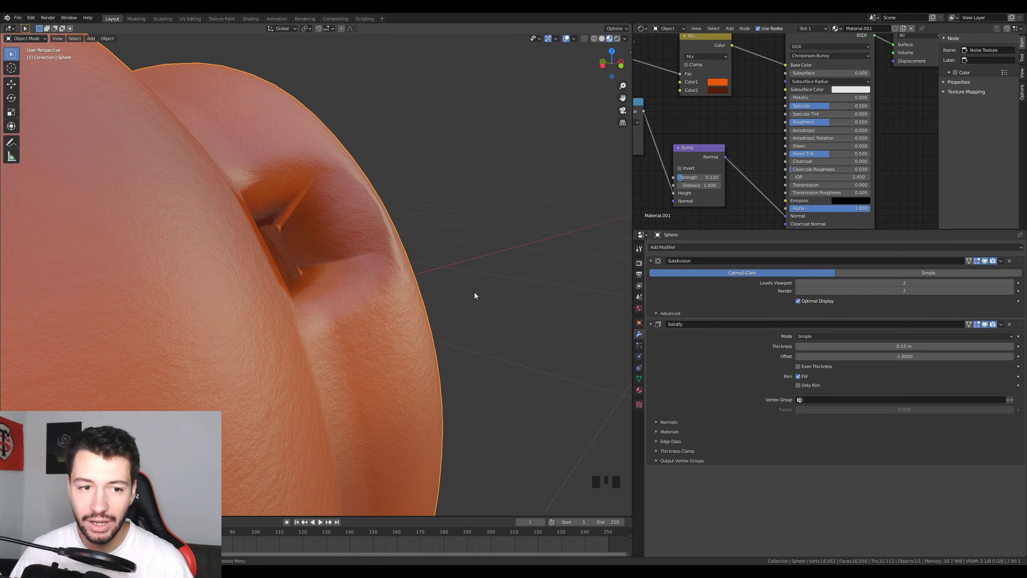
middle_drag(474, 294, 496, 289)
scroll(391, 312, down, 2)
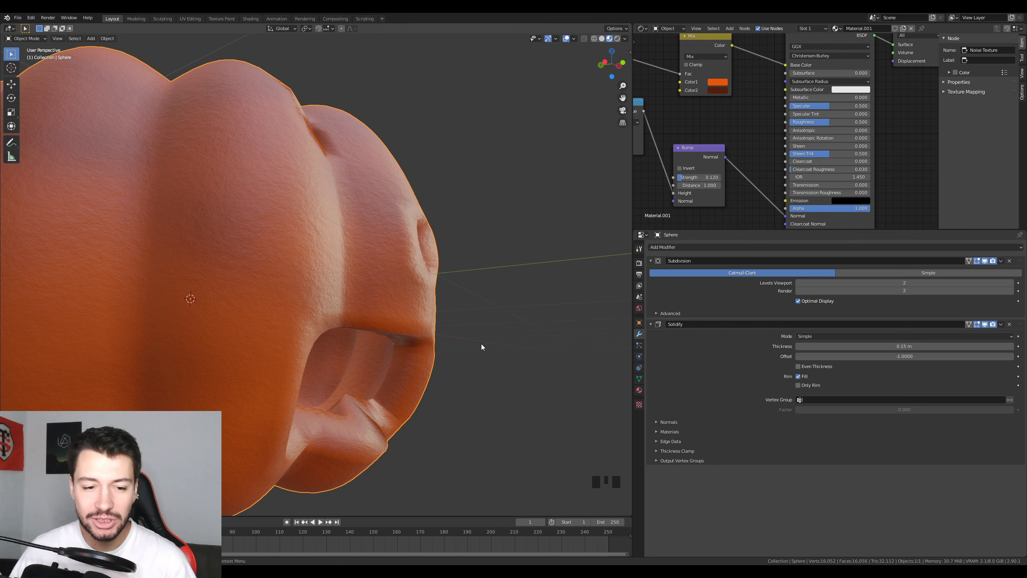
scroll(440, 390, up, 4)
scroll(341, 358, down, 4)
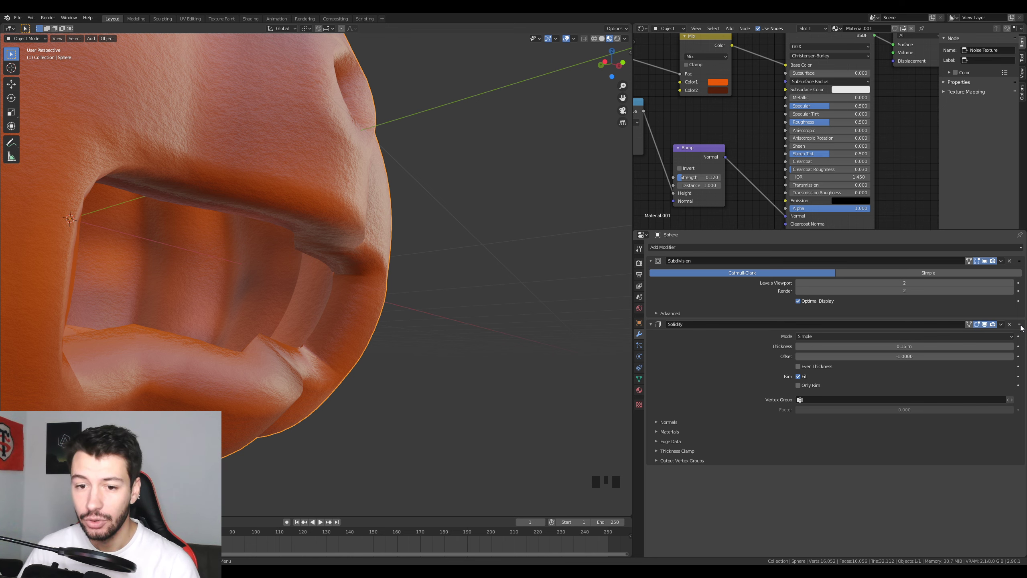
Step: Move the Solidify modifier above the Subdivision modifier in the stack
drag(1021, 328, 1020, 262)
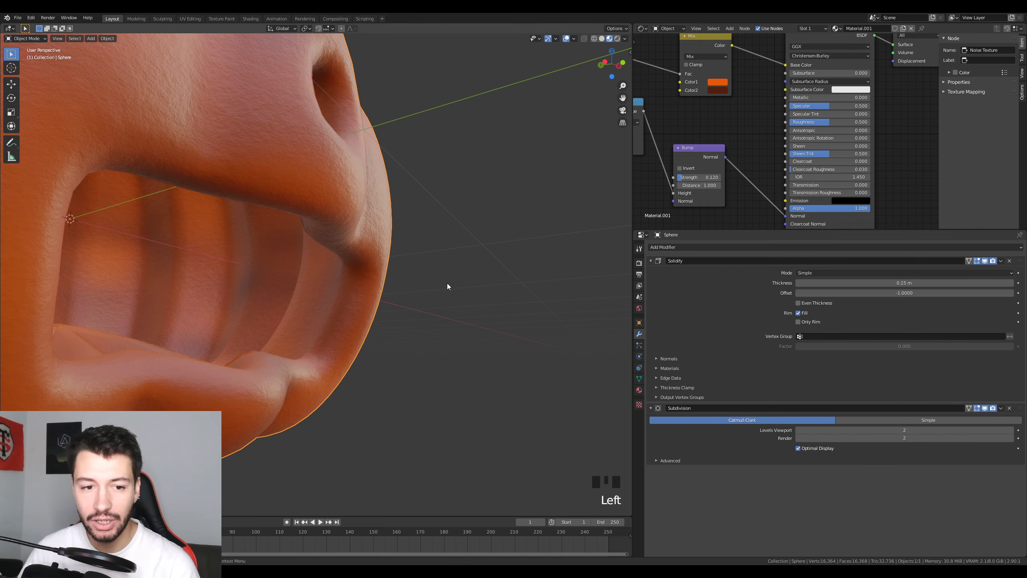
middle_drag(447, 282, 357, 426)
scroll(370, 307, up, 3)
scroll(290, 266, down, 1)
scroll(289, 266, down, 2)
scroll(337, 387, down, 3)
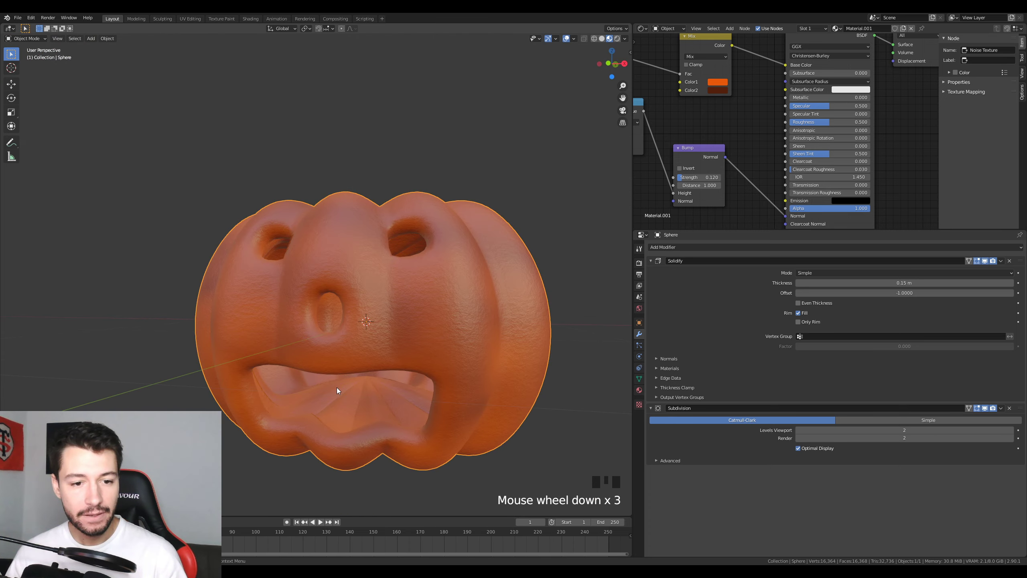
Step: In Edit Mode, merge the two inner corner vertices of the left eye opening at their center using vertex selection
key(KP_1)
scroll(385, 375, up, 3)
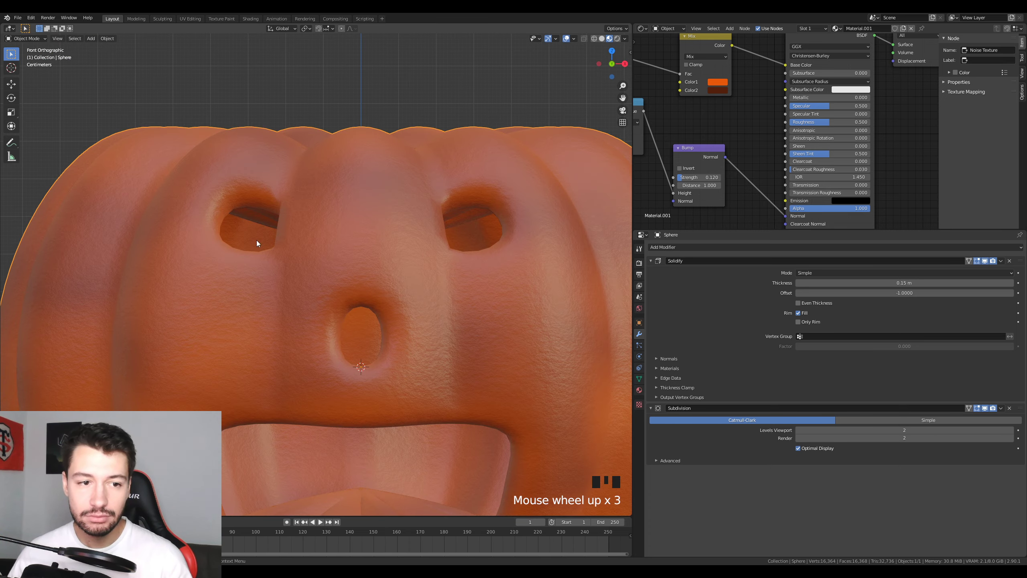
key(Tab)
scroll(267, 247, up, 3)
shift+middle_drag(268, 219, 254, 261)
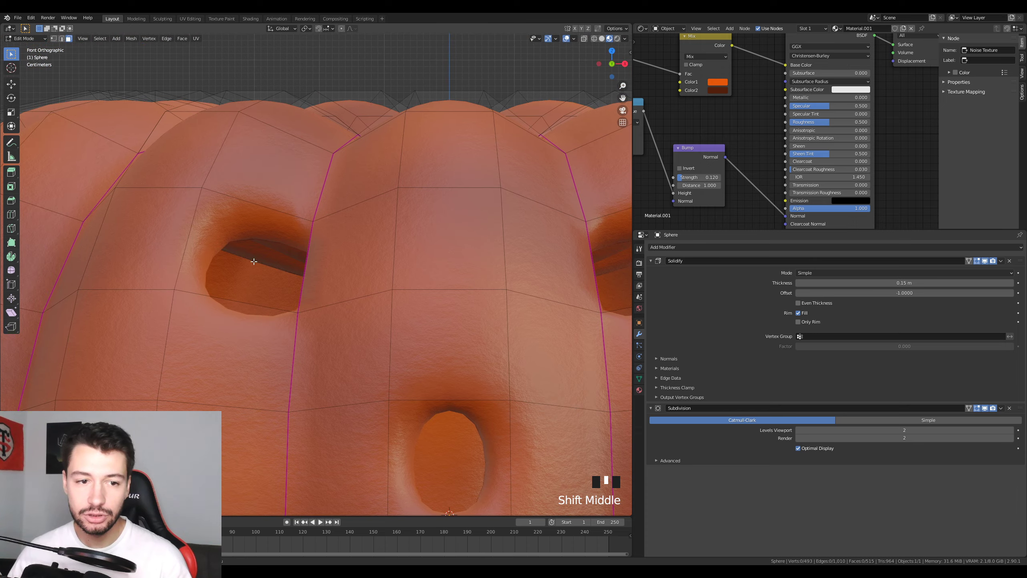
shift+middle_drag(256, 188, 411, 295)
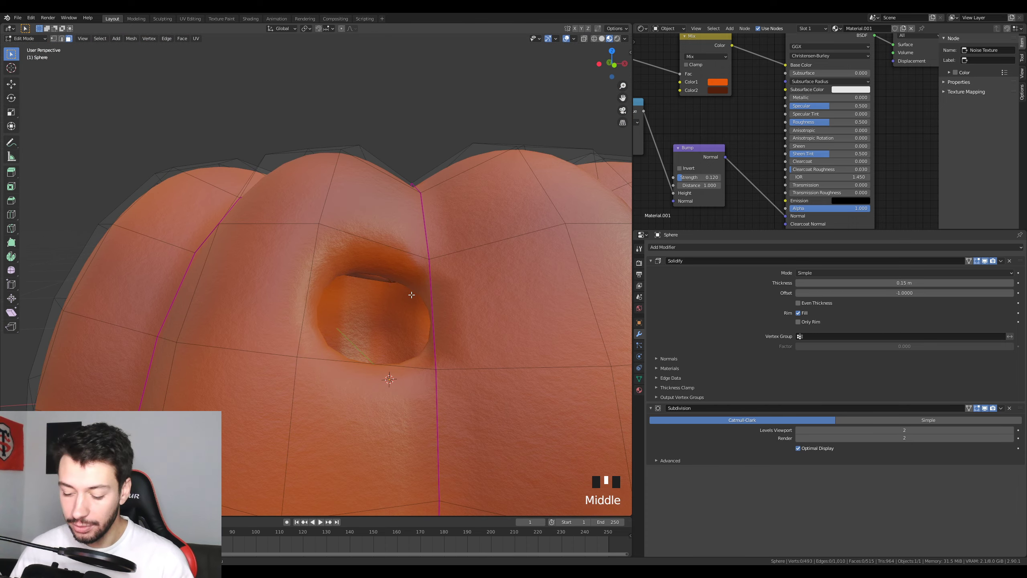
key(KP_1)
click(54, 39)
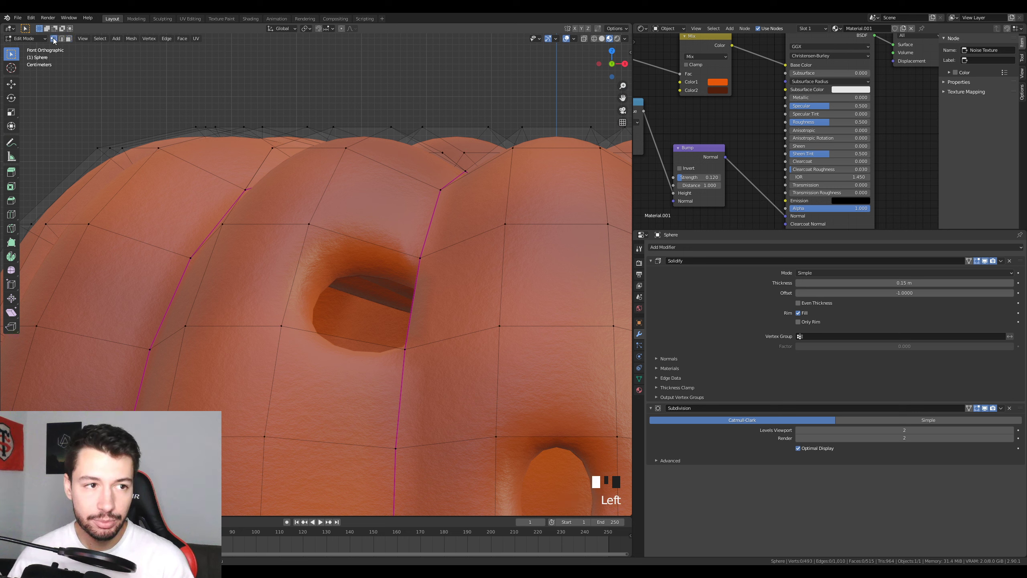
click(418, 256)
shift+click(404, 347)
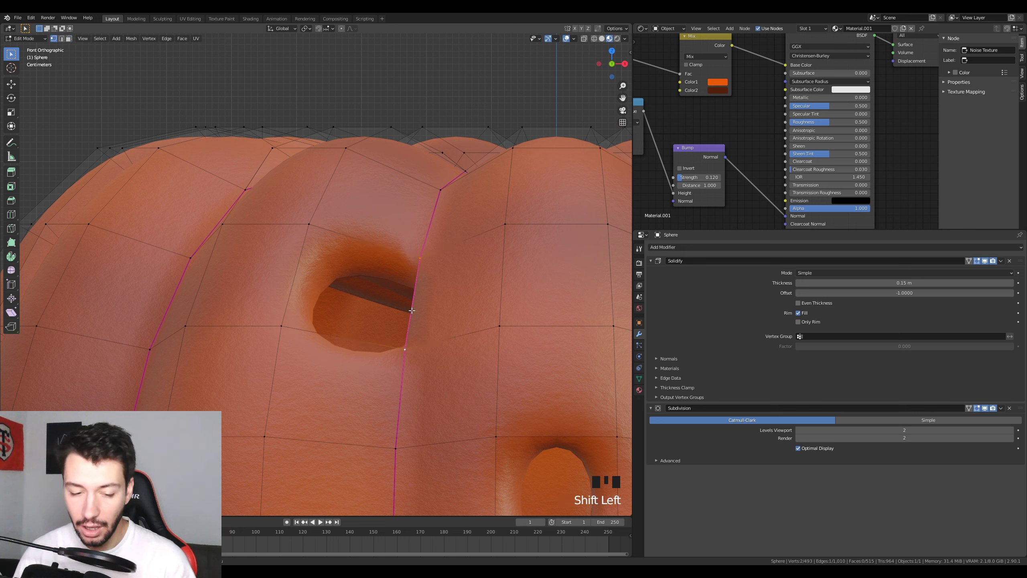
key(m)
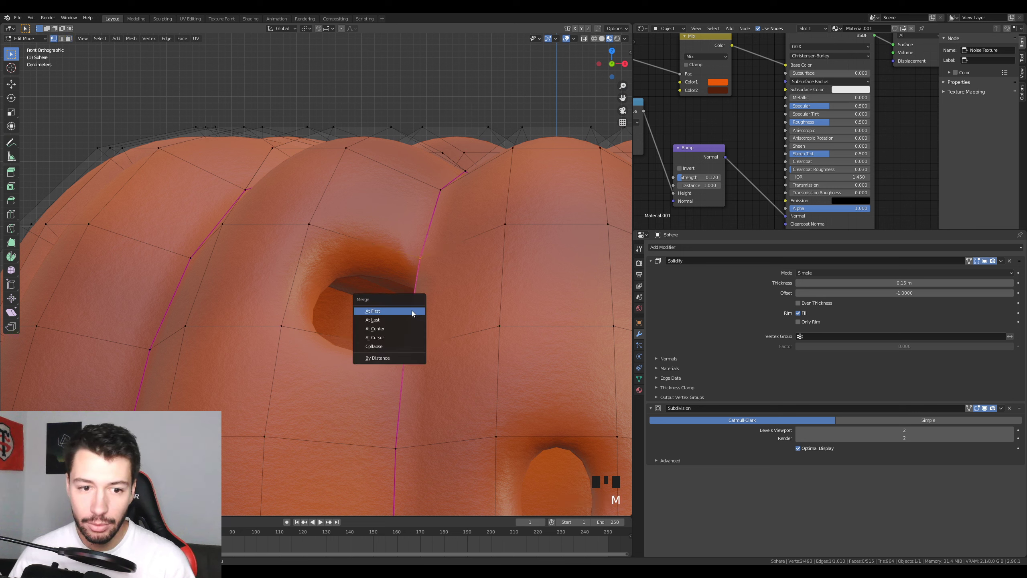
click(376, 329)
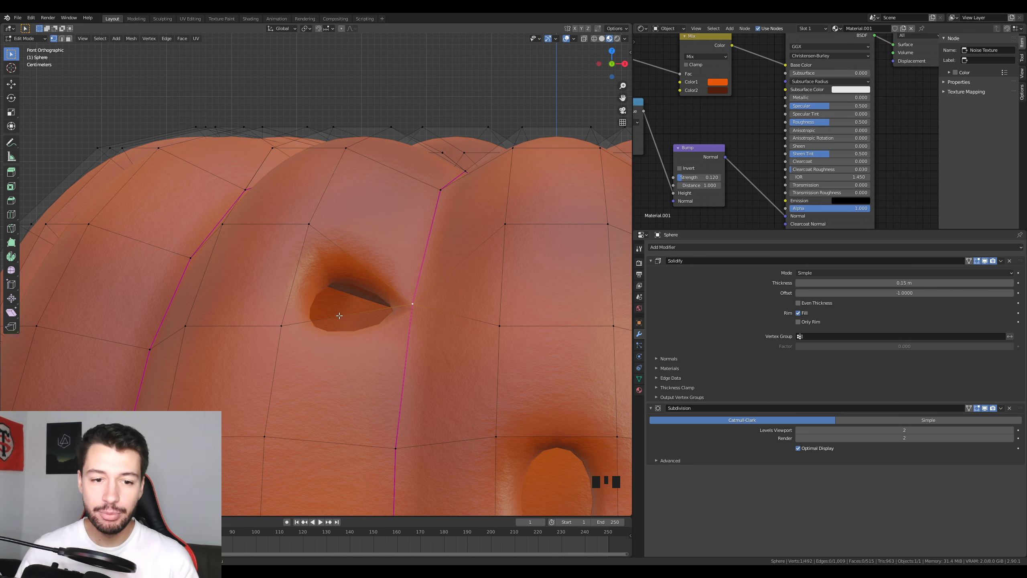
Step: Subdivide the outer side edge and the upper edge of the left eye opening in edge selection mode
middle_drag(339, 315, 343, 324)
scroll(343, 292, up, 2)
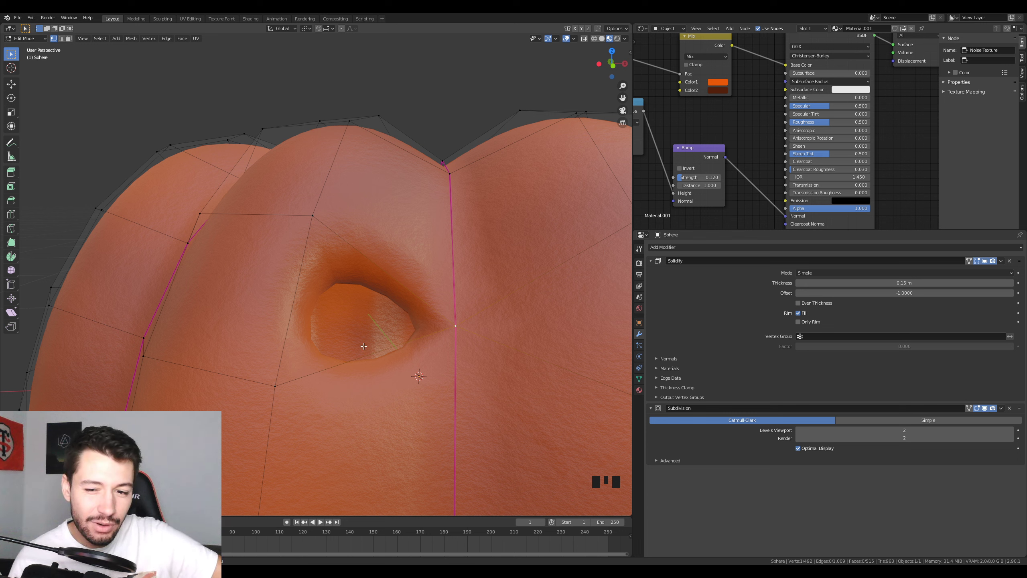
click(465, 329)
click(465, 328)
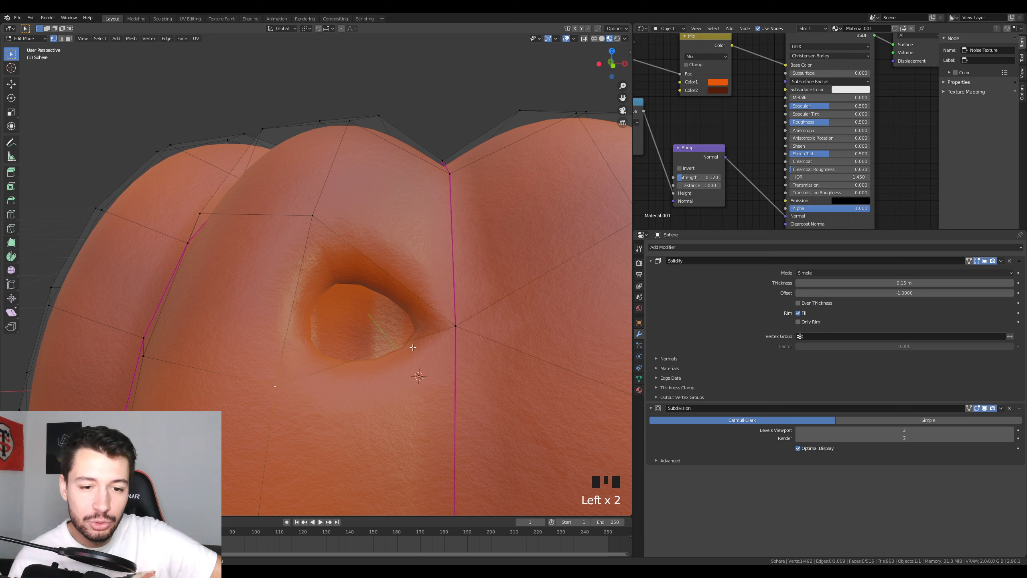
click(465, 328)
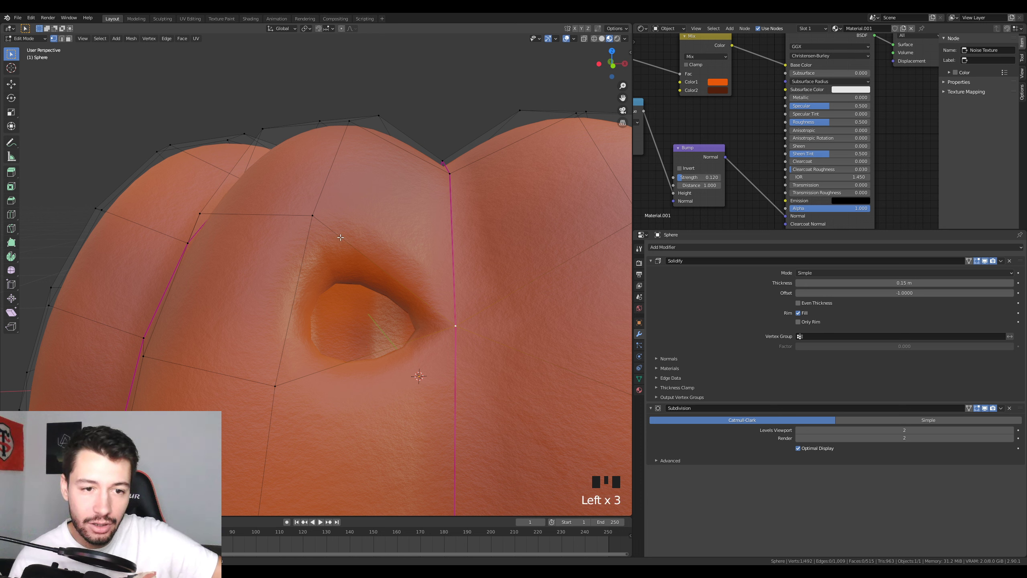
click(322, 246)
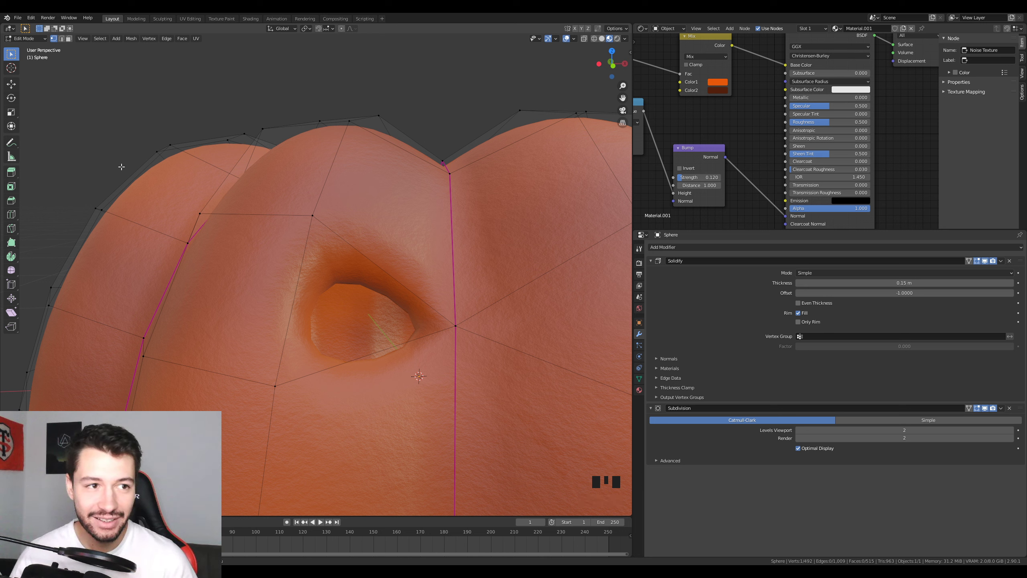
click(62, 39)
click(300, 264)
shift+click(353, 248)
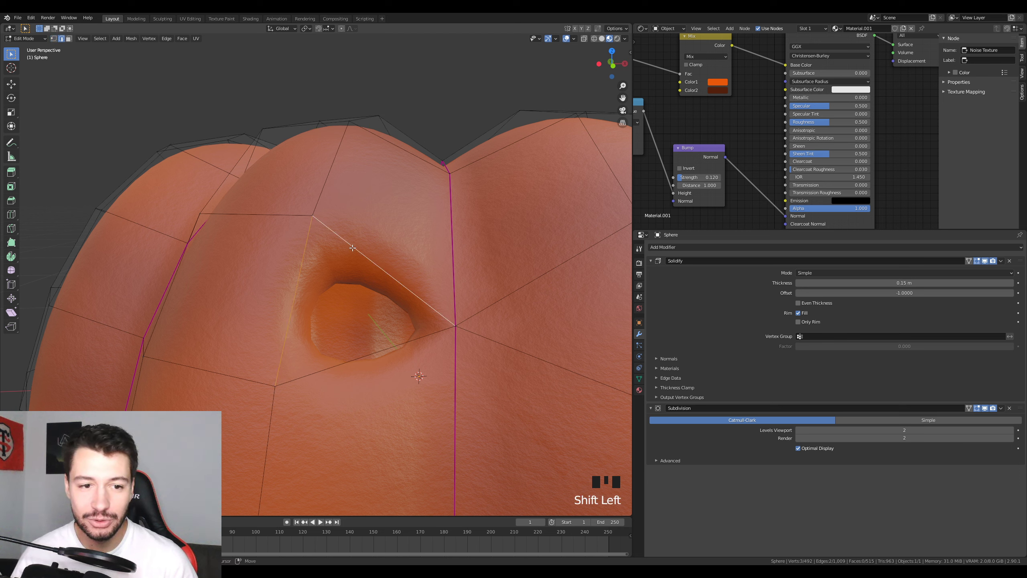
right_click(352, 247)
right_click(352, 247)
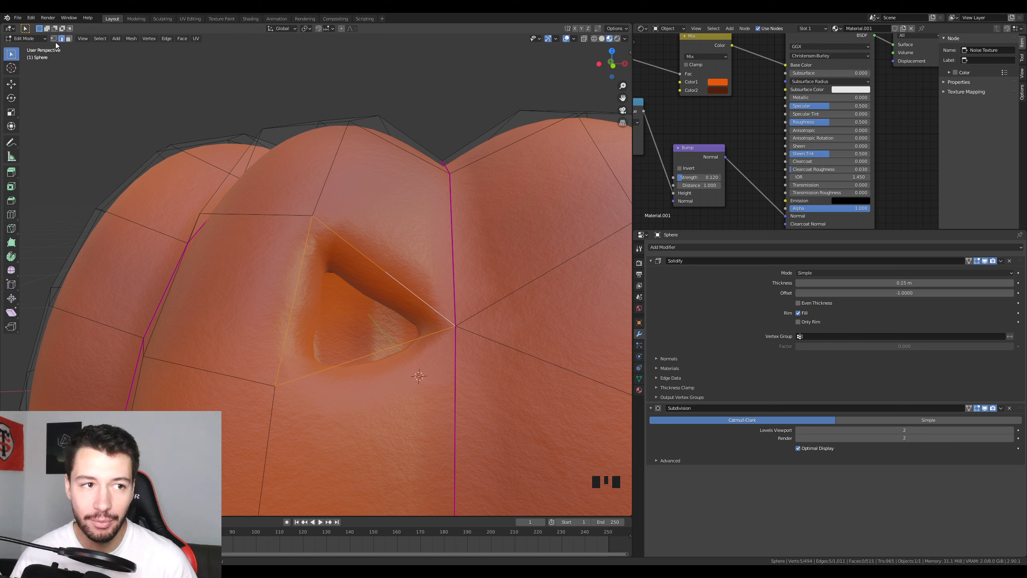
click(353, 245)
Step: Select the midpoint vertex on the left eye opening's upper edge in vertex selection mode
click(56, 38)
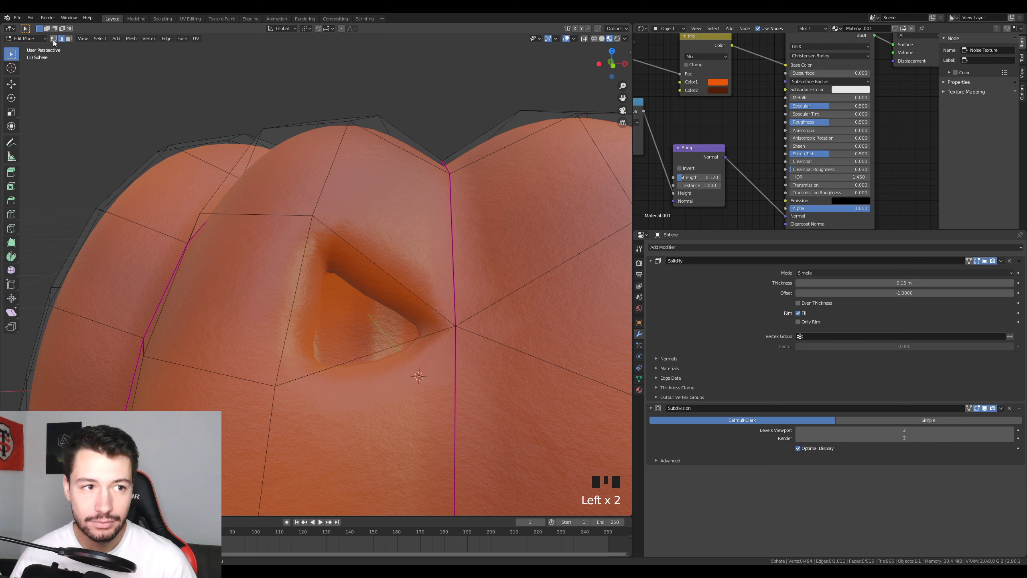
click(55, 39)
click(384, 276)
key(g)
key(g)
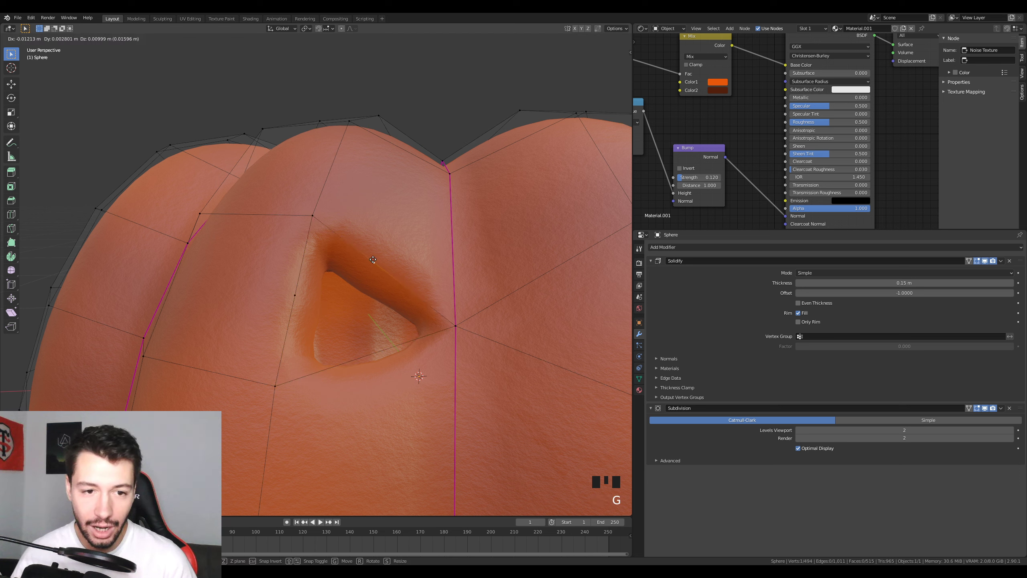
right_click(393, 261)
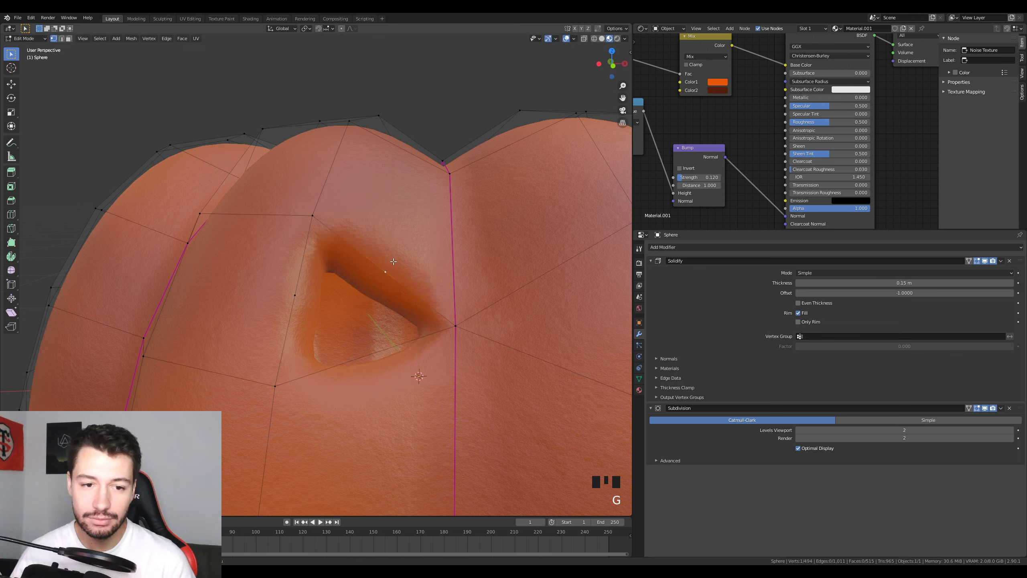
Step: Move the upper-edge midpoint vertex of the left eye opening up and toward the outer top corner
key(g)
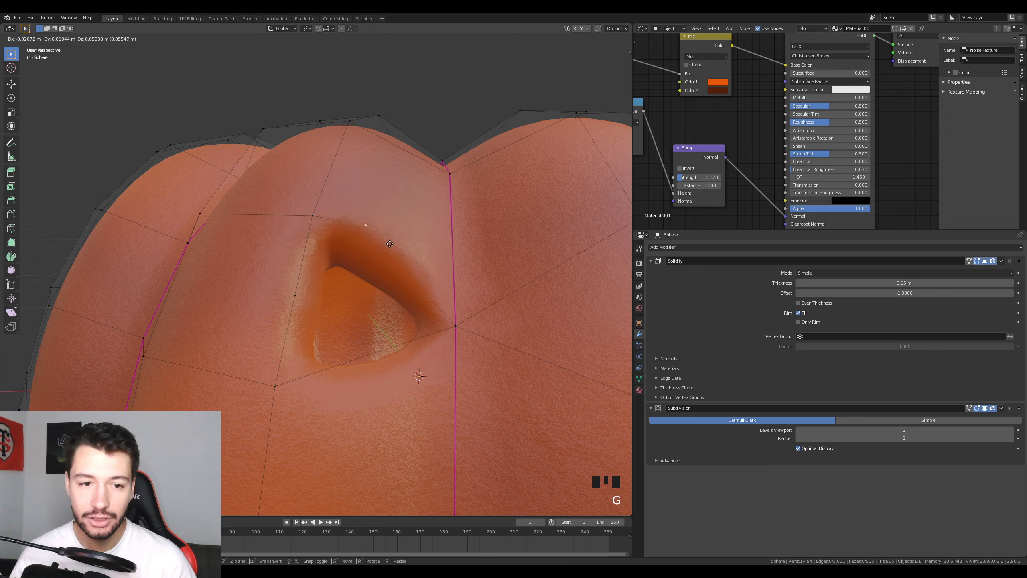
key(g)
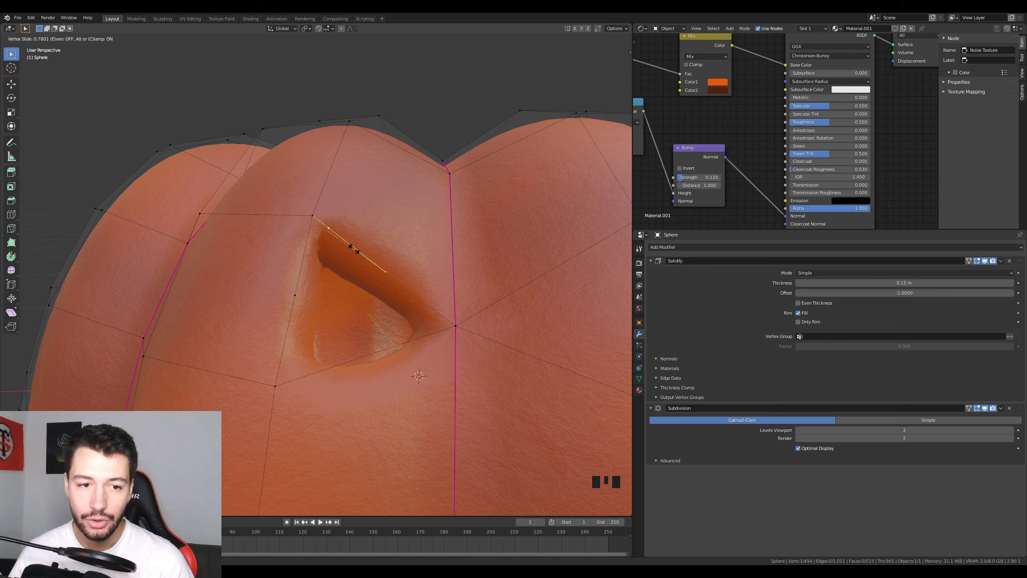
click(392, 281)
key(g)
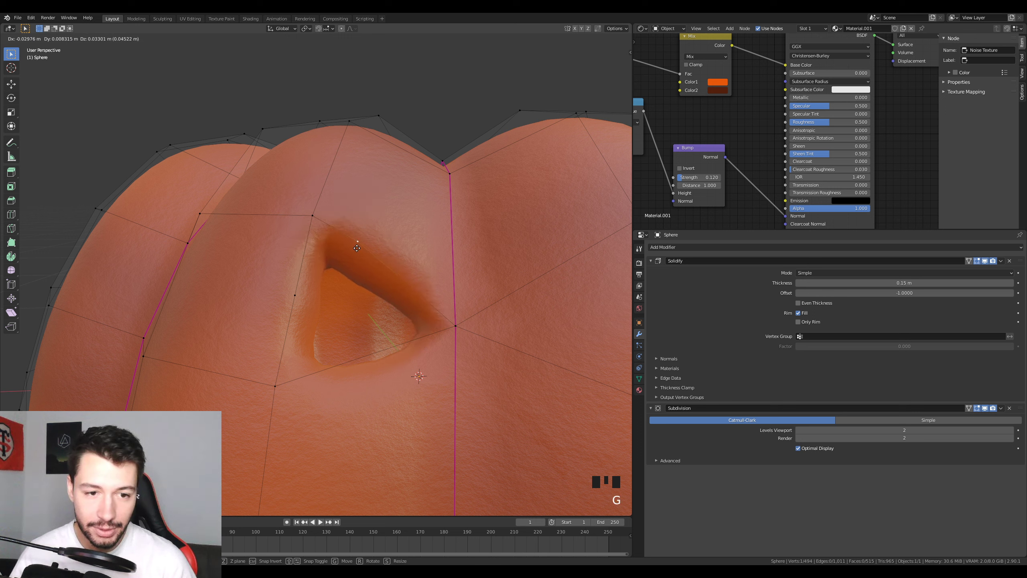
click(334, 264)
Step: Move the midpoint vertex of the left eye opening's outer side edge up and slightly outward
click(294, 295)
key(g)
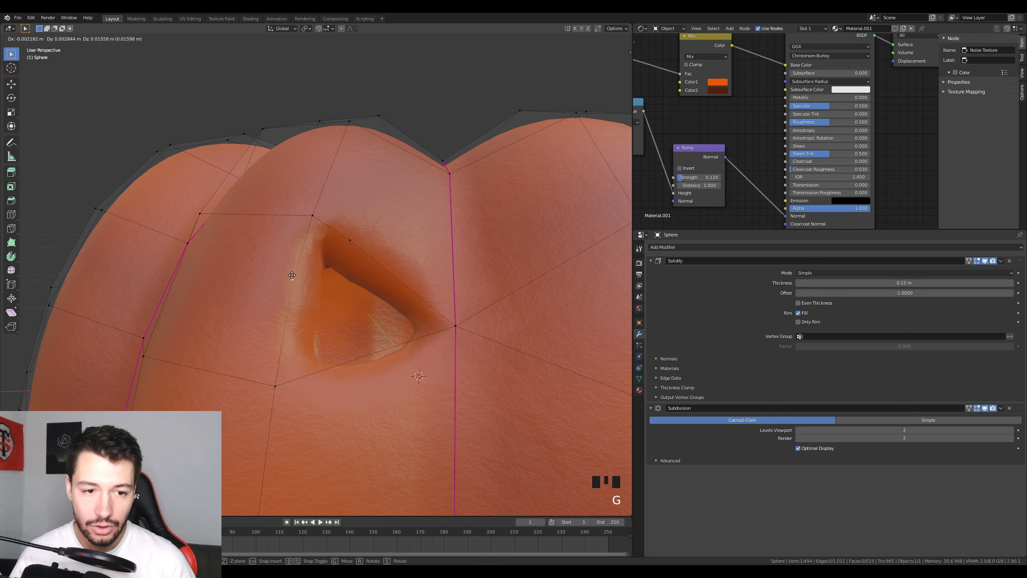
click(279, 241)
key(Tab)
key(Tab)
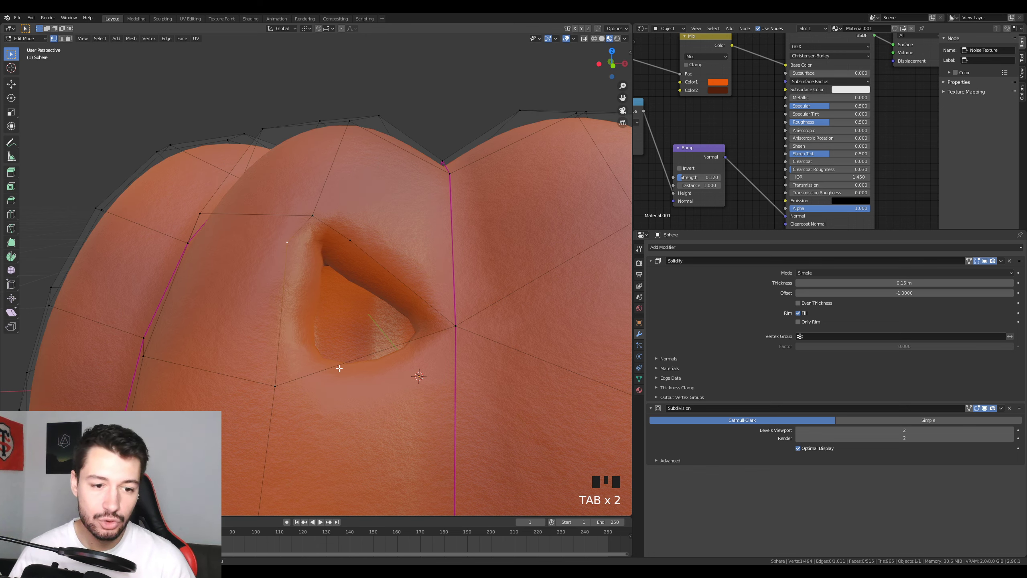
Step: Subdivide the lower edge of the left eye opening in edge selection mode
click(62, 38)
click(362, 354)
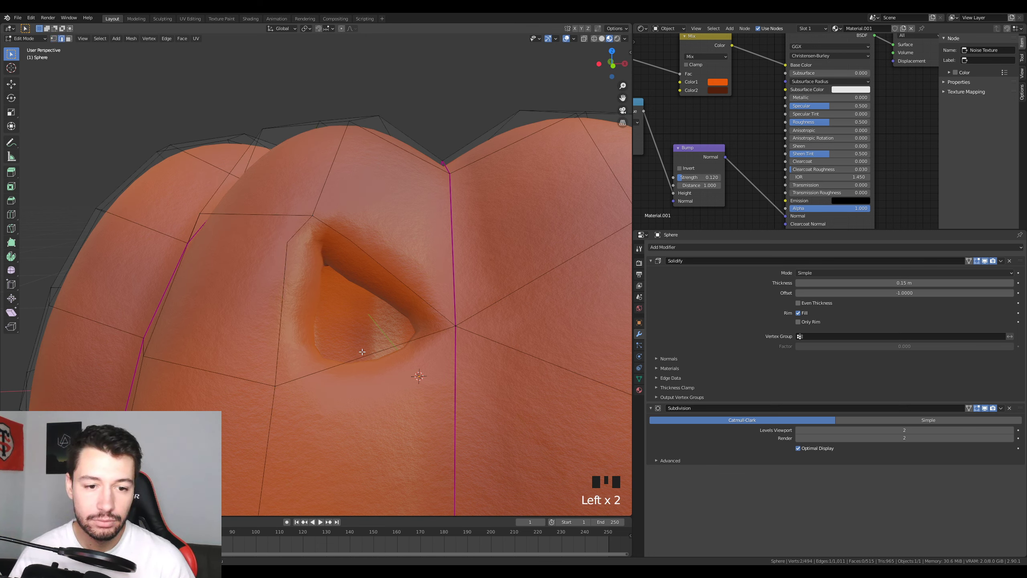
right_click(358, 354)
right_click(324, 370)
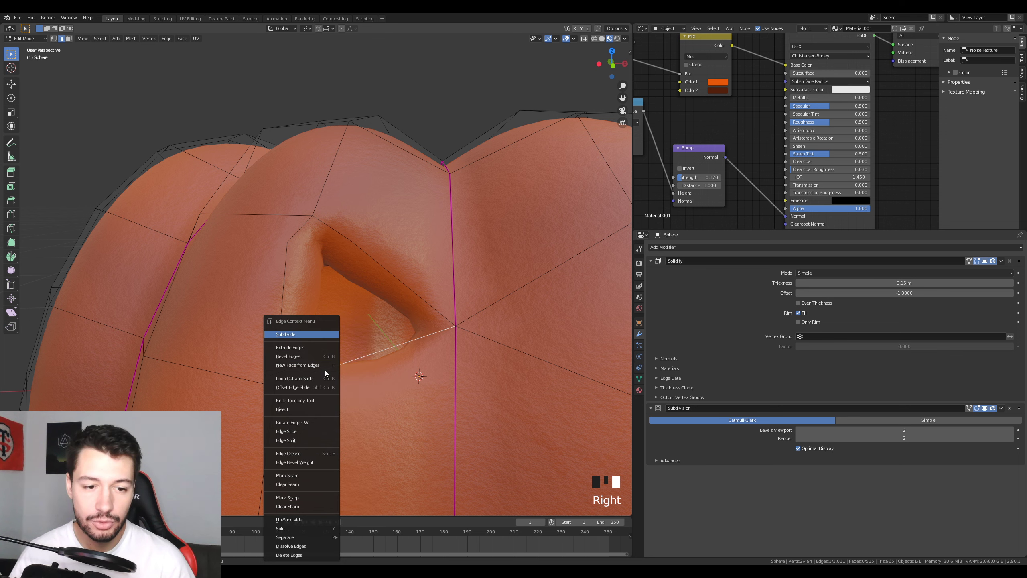
click(302, 334)
Step: Move the midpoint vertex of the left eye opening's lower edge toward the outer bottom corner in vertex selection mode
click(53, 38)
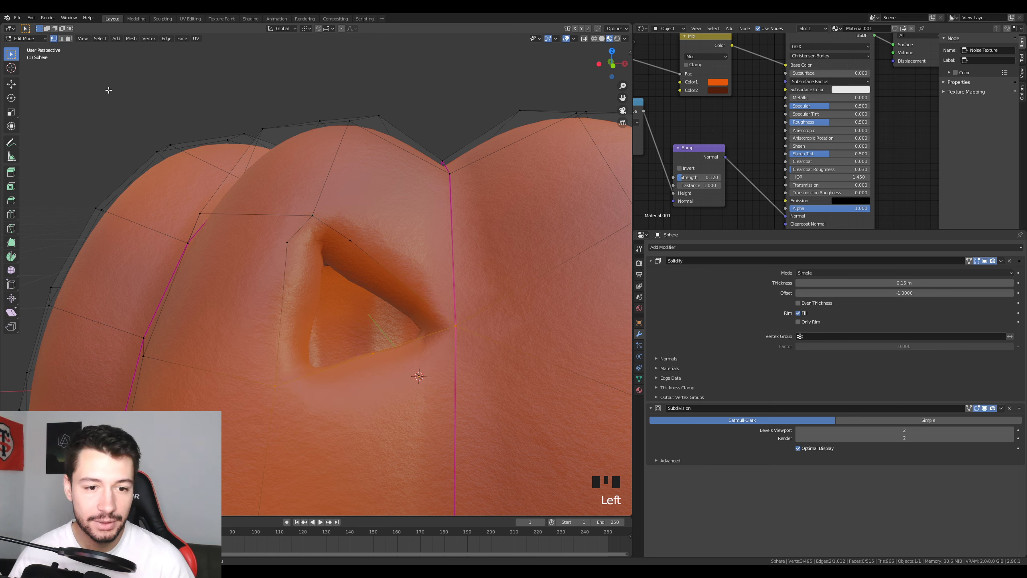
click(373, 348)
key(g)
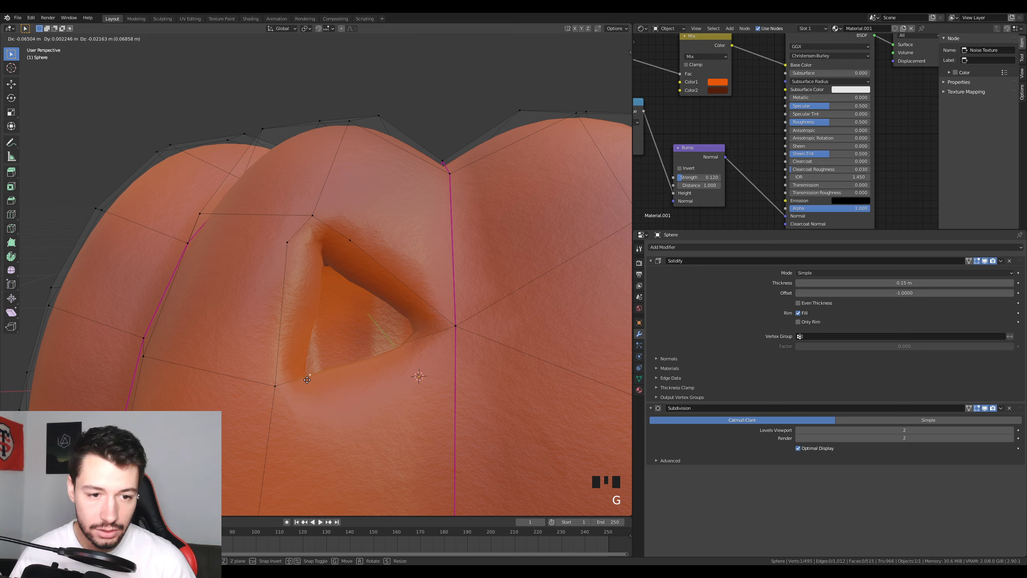
click(307, 379)
scroll(307, 379, down, 2)
middle_drag(307, 380, 242, 373)
key(Tab)
scroll(381, 385, down, 3)
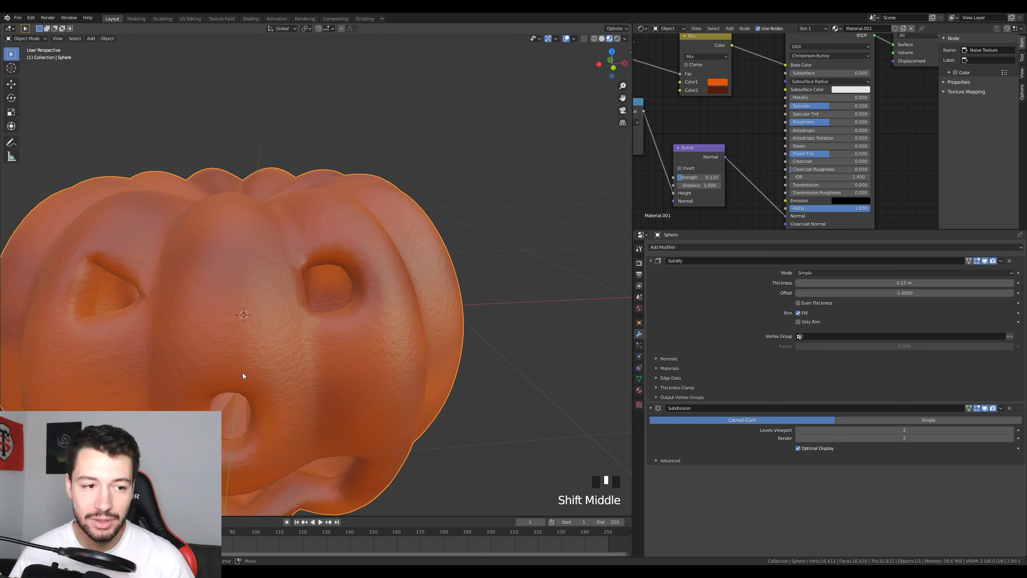
Step: Move the upper outer corner vertex of the left eye opening outward and slightly up
key(Tab)
scroll(270, 367, up, 3)
click(256, 285)
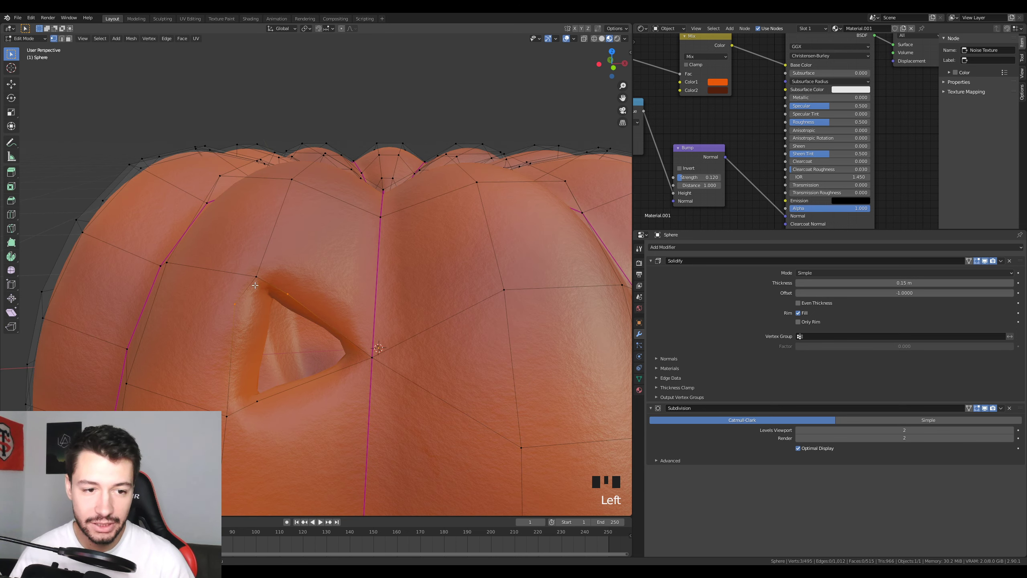
click(278, 301)
key(g)
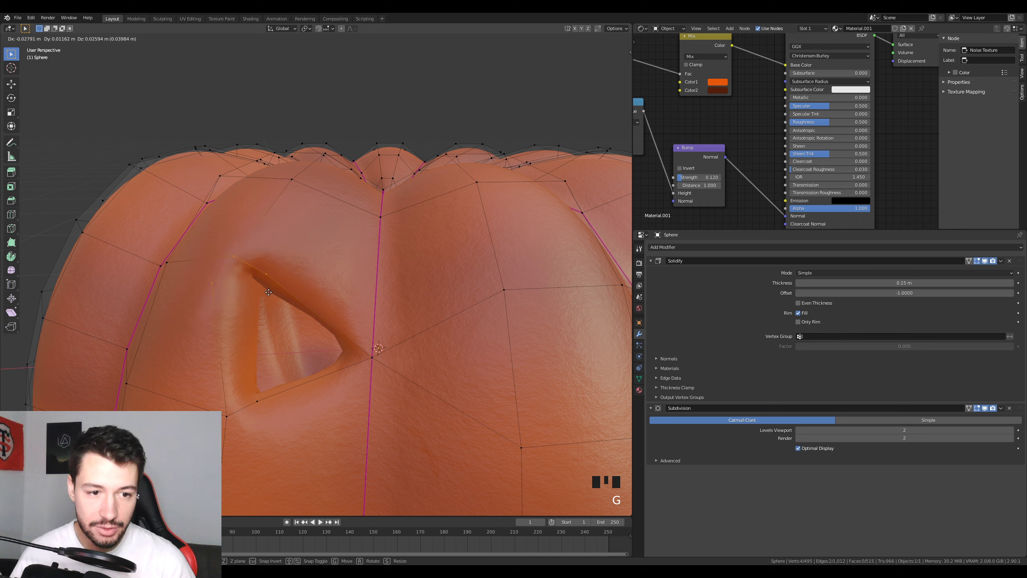
click(263, 297)
Step: Move the left eye opening's upper-edge midpoint vertex upward and its outer side midpoint vertex slightly outward
click(275, 287)
key(g)
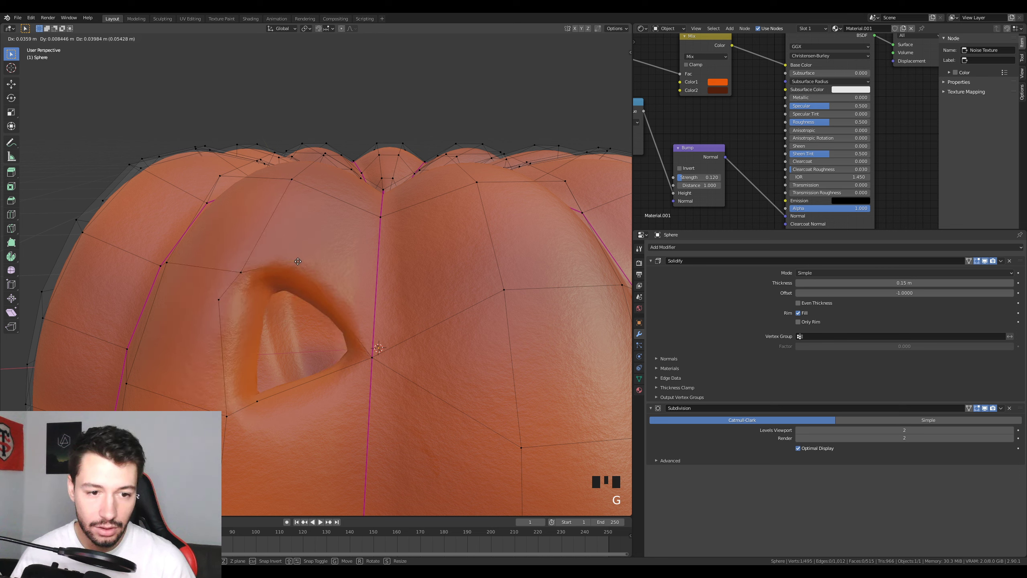
click(205, 298)
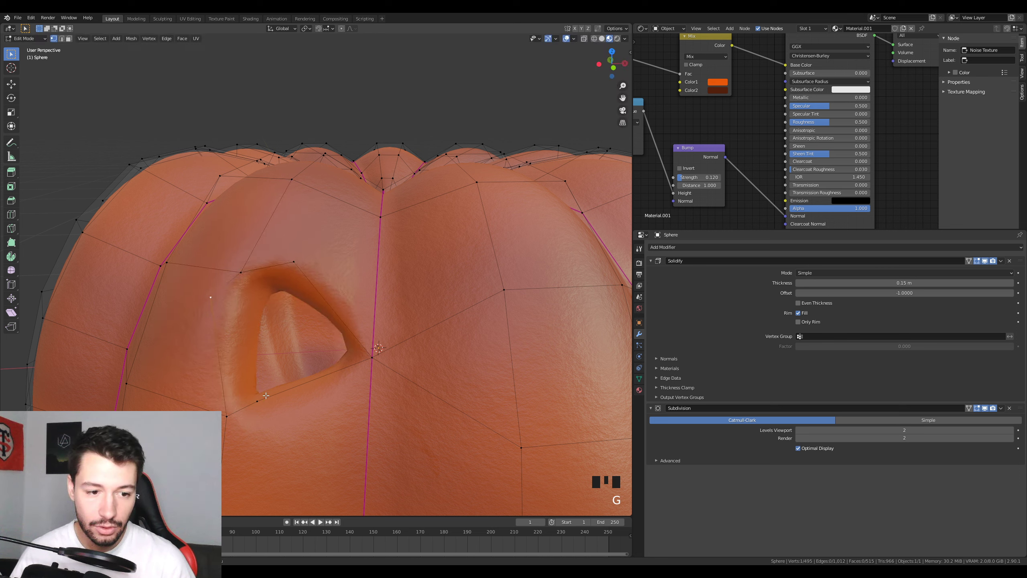
Step: Move the lower outer corner vertex of the left eye opening outward and slightly down
click(231, 414)
key(g)
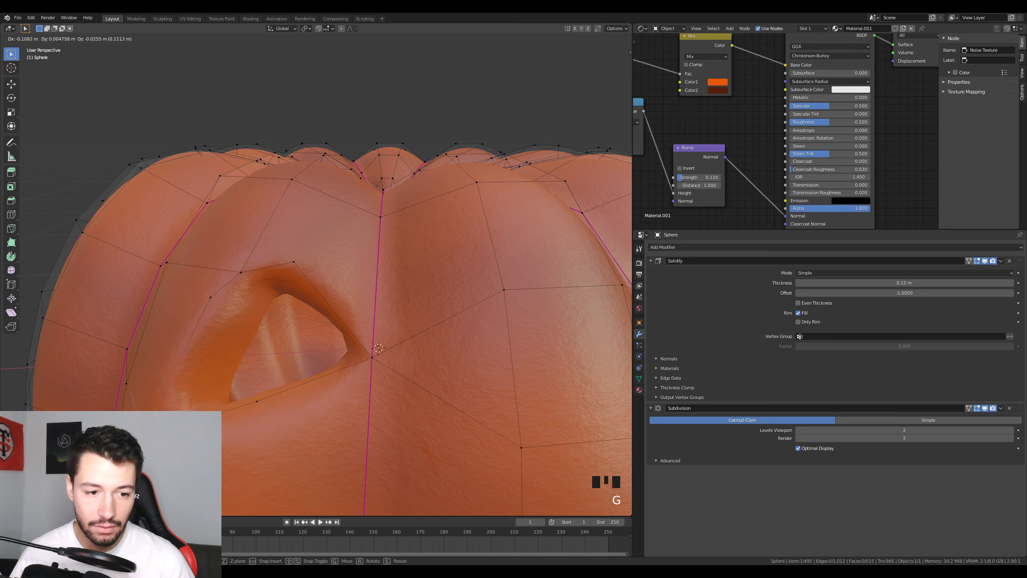
click(197, 408)
scroll(328, 342, down, 2)
key(Tab)
middle_drag(327, 342, 303, 413)
scroll(345, 339, down, 2)
Step: Reposition the right eye opening's corner vertices, raising the lower inner corner and spreading both outer corners outward
scroll(313, 371, up, 4)
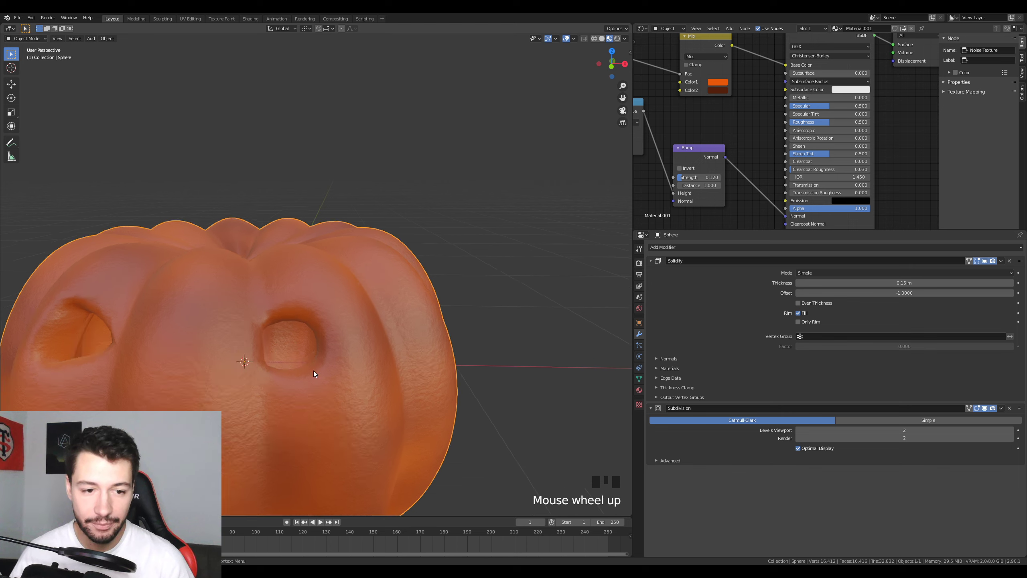
click(286, 375)
key(Tab)
shift+middle_drag(285, 375, 287, 333)
click(237, 312)
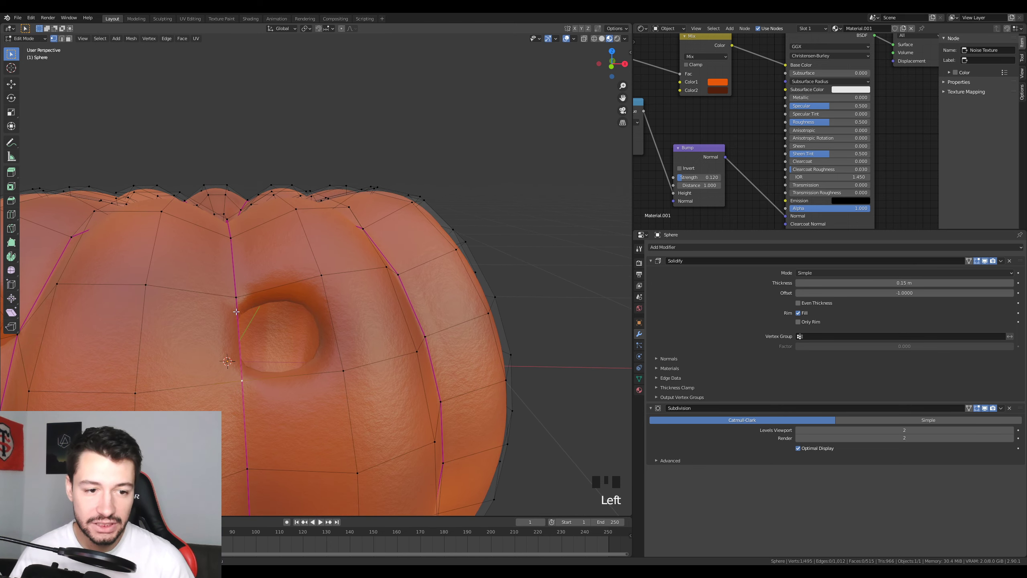
key(g)
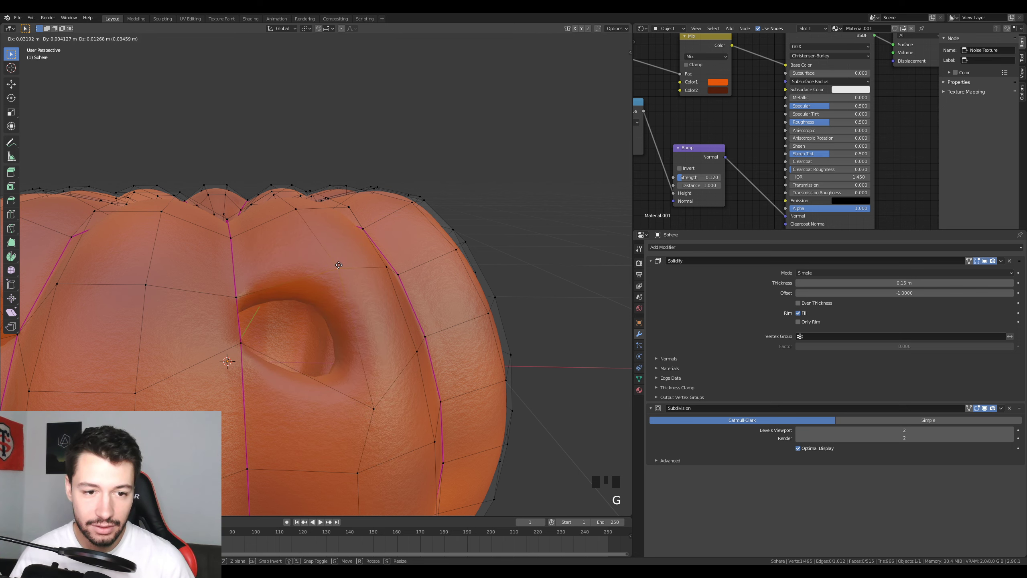
click(339, 264)
middle_drag(339, 263, 365, 311)
Step: Subdivide the upper edge and the outer side edge of the right eye opening in edge selection mode
click(63, 39)
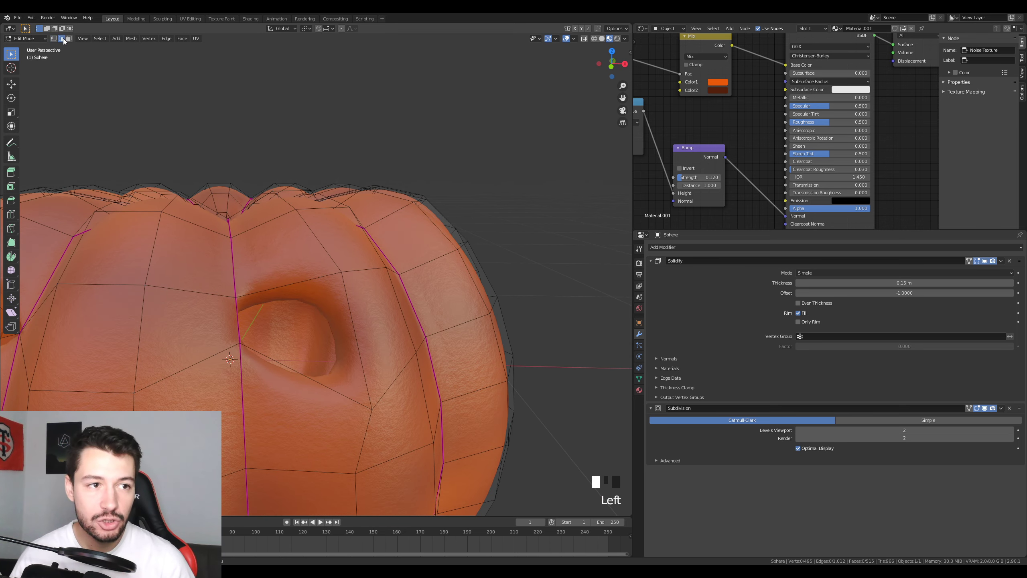
click(297, 286)
shift+click(347, 312)
right_click(348, 314)
click(345, 313)
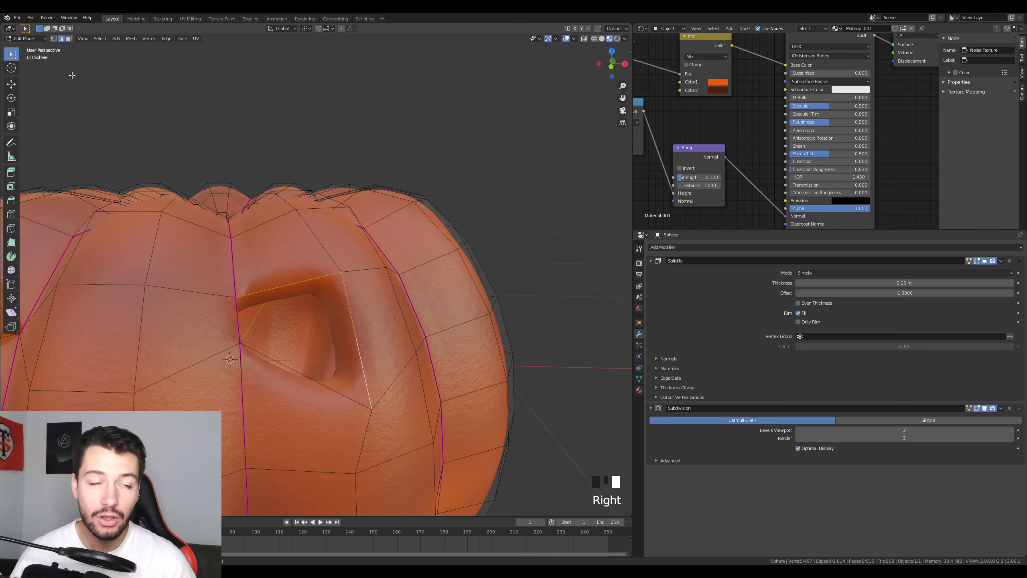
Step: Move the right eye opening's upper-edge and outer-side midpoint vertices up toward the outer top corner in vertex selection mode
click(53, 39)
click(291, 285)
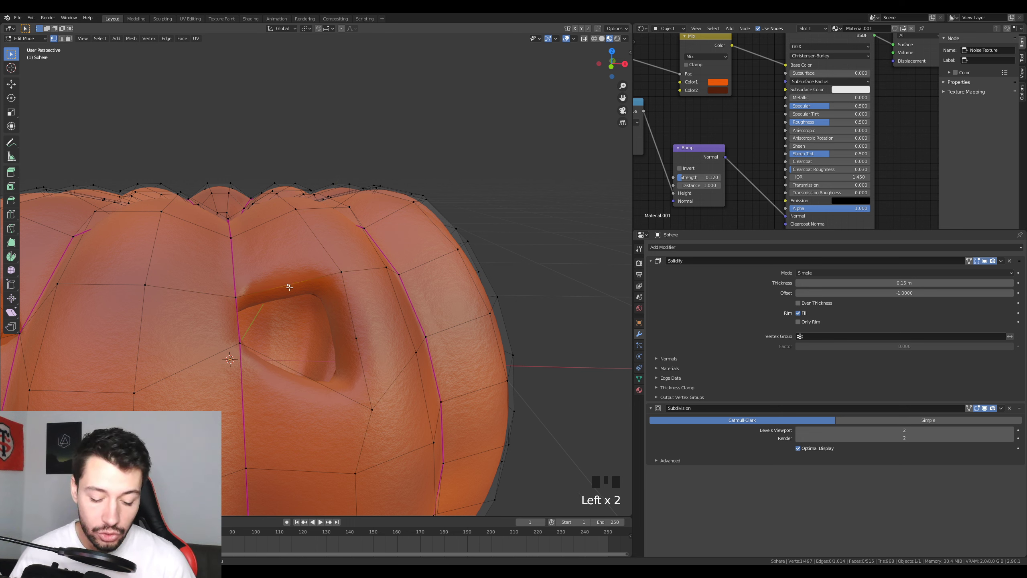
key(g)
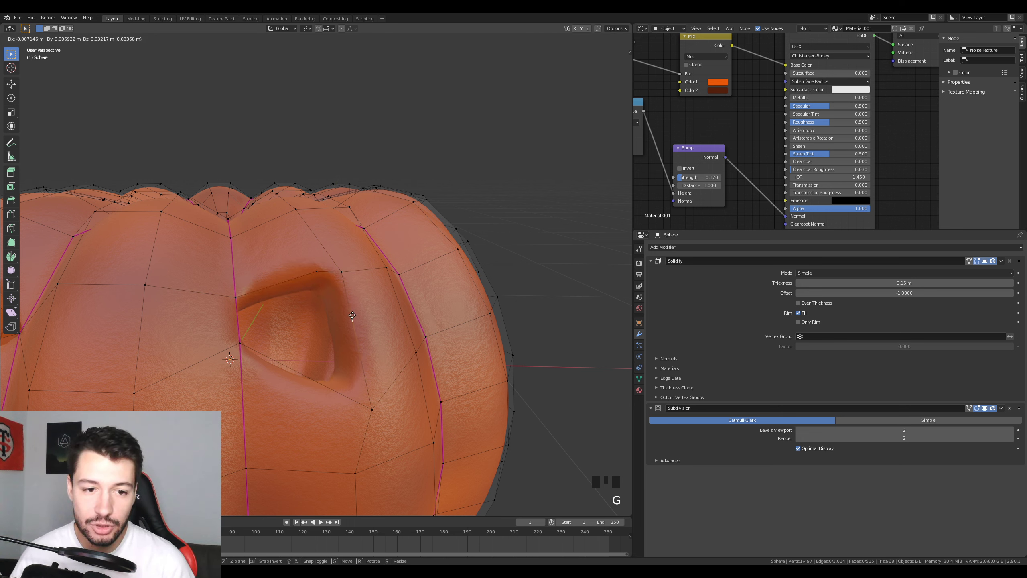
click(348, 294)
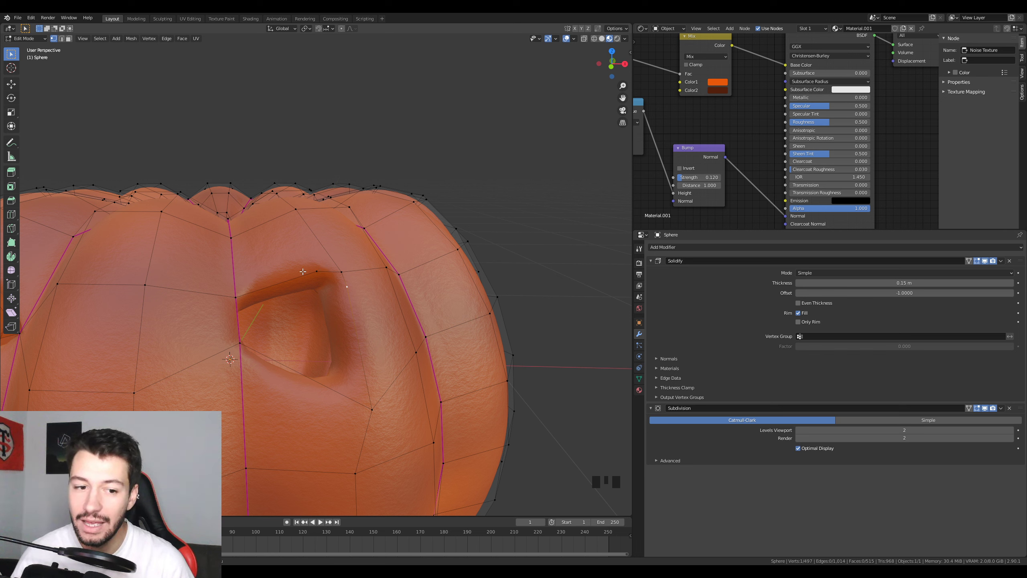
Step: Move the lower outer corner vertex of the right eye opening slightly inward
click(374, 407)
key(g)
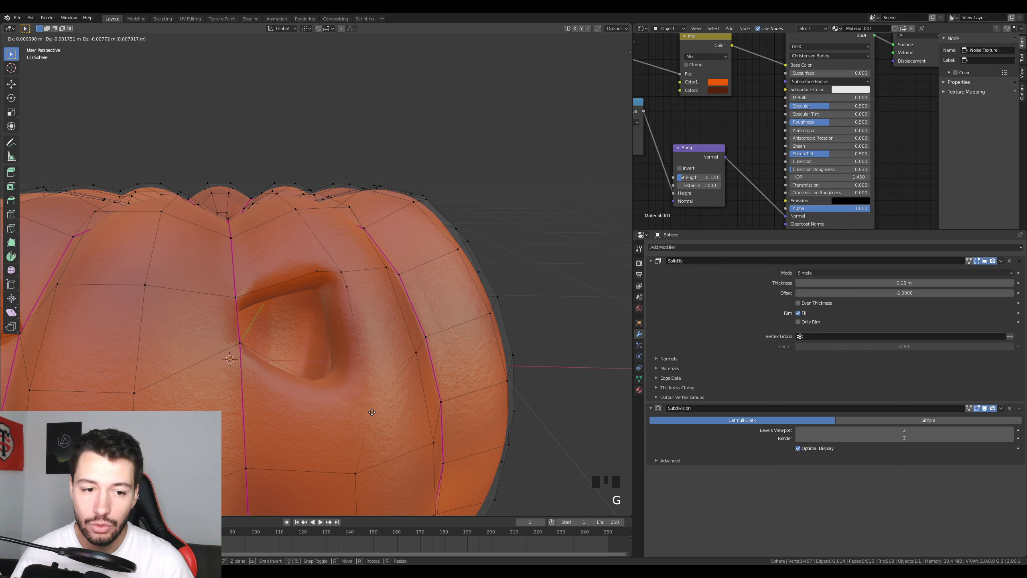
click(360, 406)
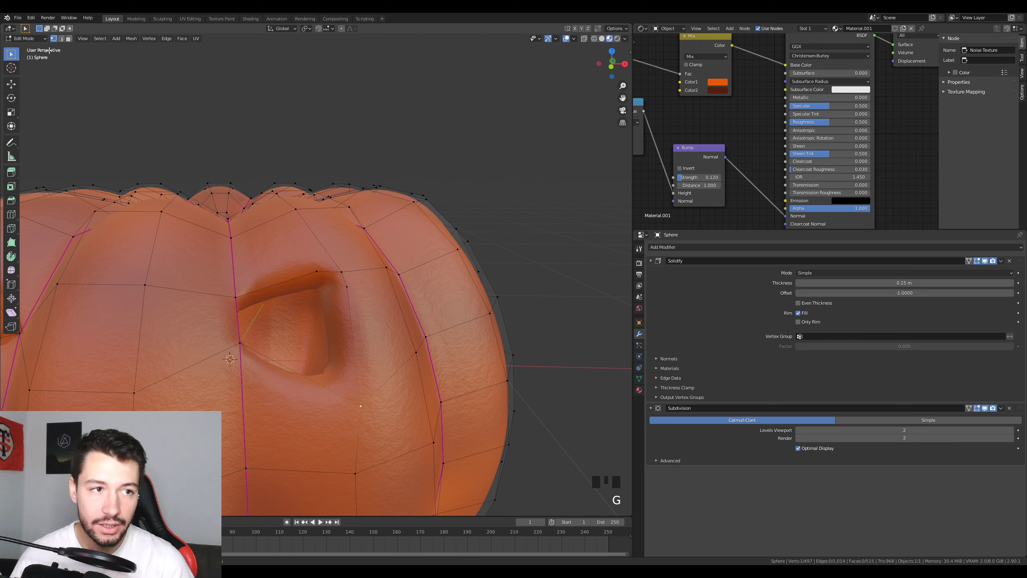
Step: Subdivide the right eye opening's lower edge and move its midpoint vertex toward the outer bottom corner
click(62, 40)
right_click(288, 374)
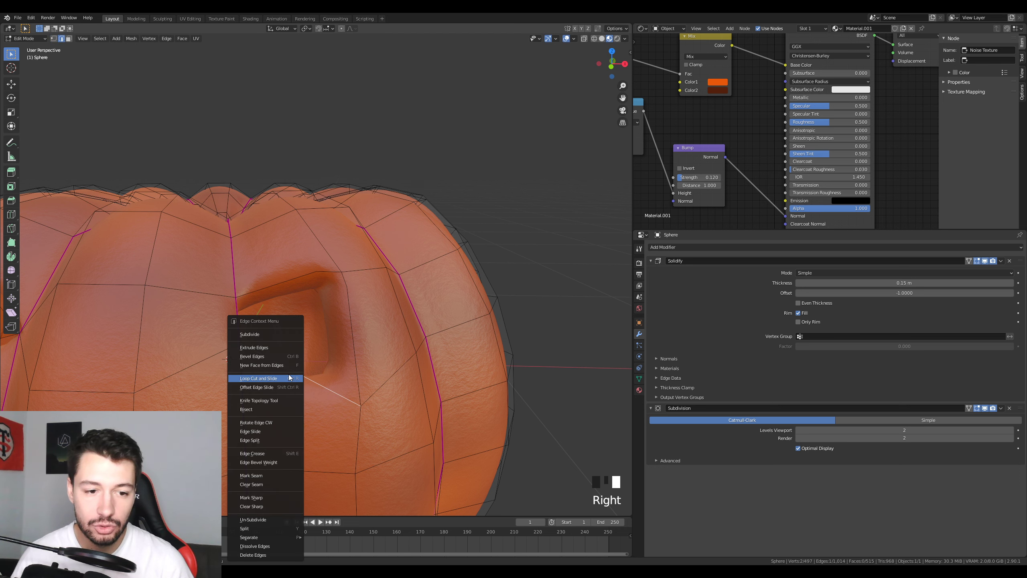
click(267, 335)
click(53, 39)
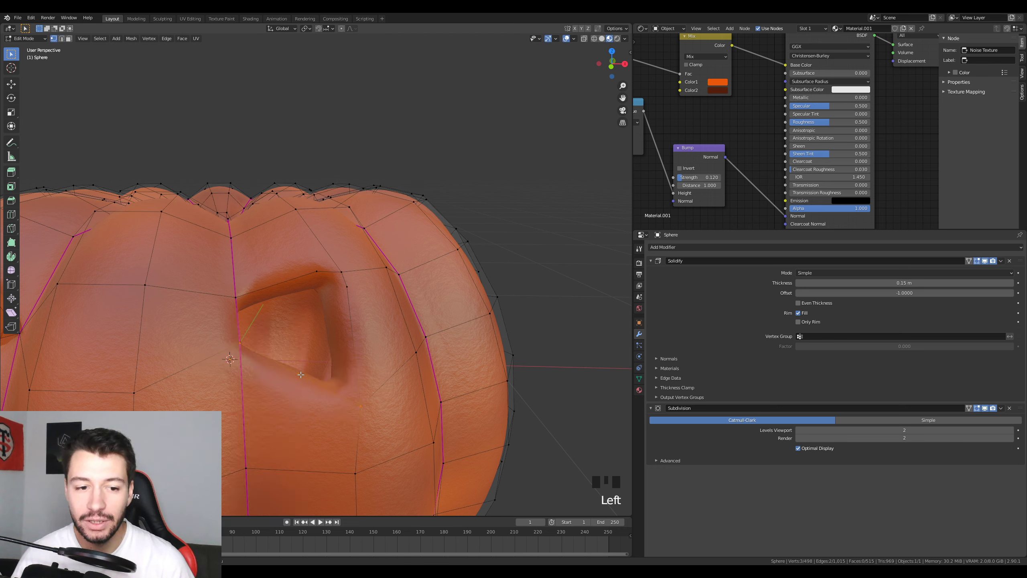
scroll(297, 384, down, 2)
key(Tab)
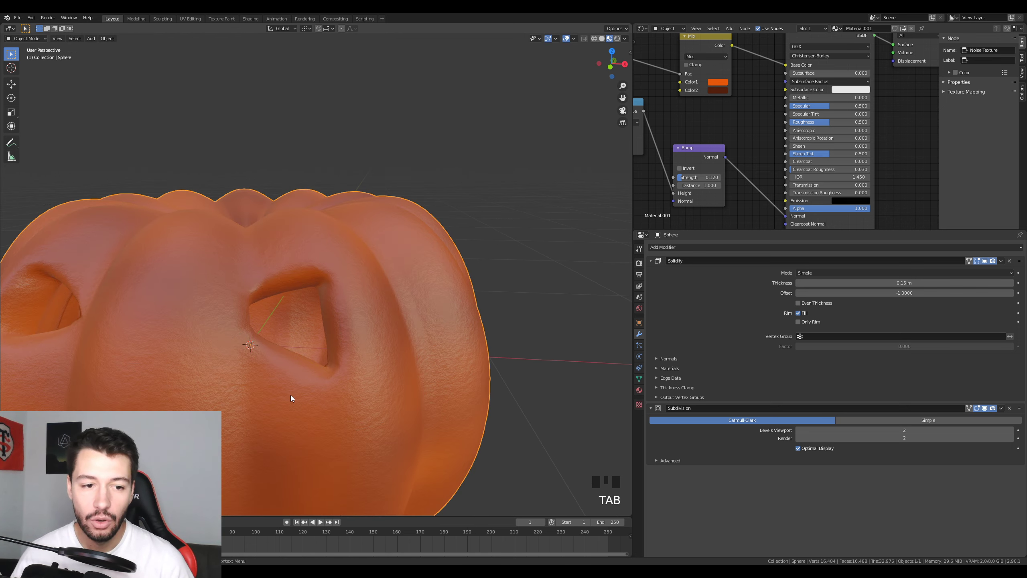
scroll(291, 397, down, 3)
mouse_move(291, 397)
middle_down()
mouse_move(307, 399)
mouse_move(296, 406)
middle_up()
scroll(279, 362, up, 3)
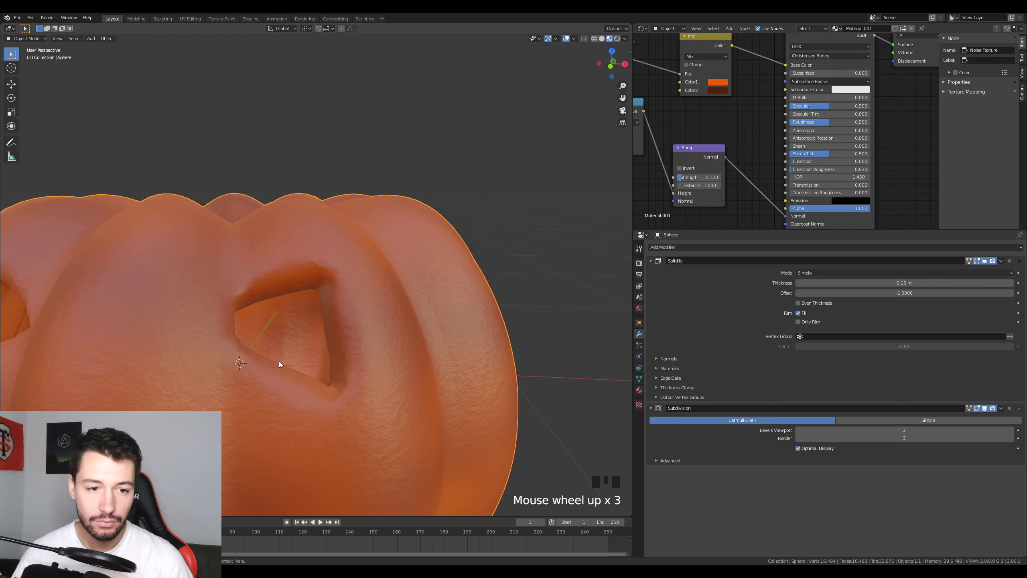
Step: Slide the right eye opening's upper inner corner vertex down along its edge toward the lower inner corner
key(Tab)
click(236, 338)
shift+click(234, 304)
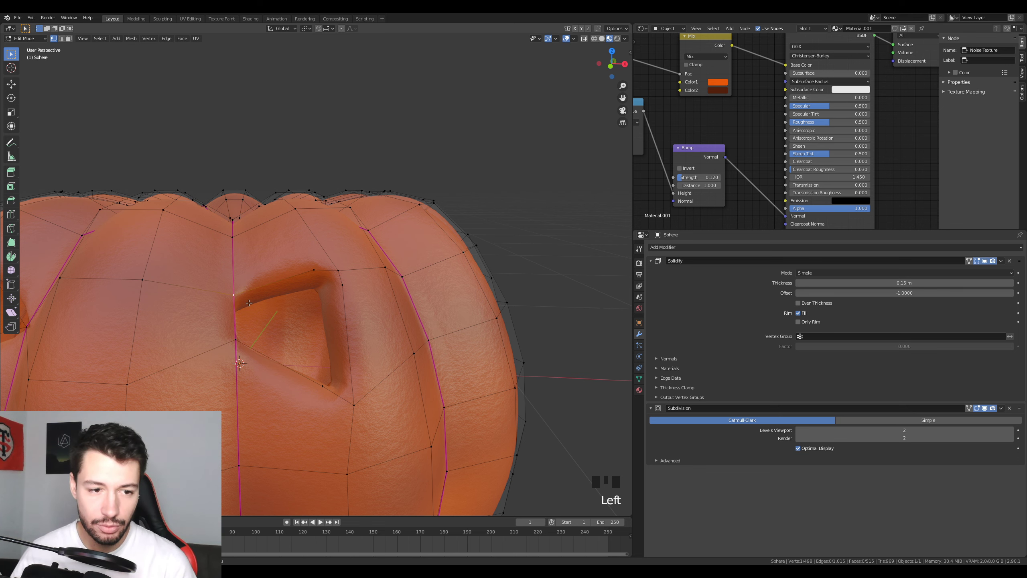
middle_drag(249, 302, 222, 312)
key(g)
key(g)
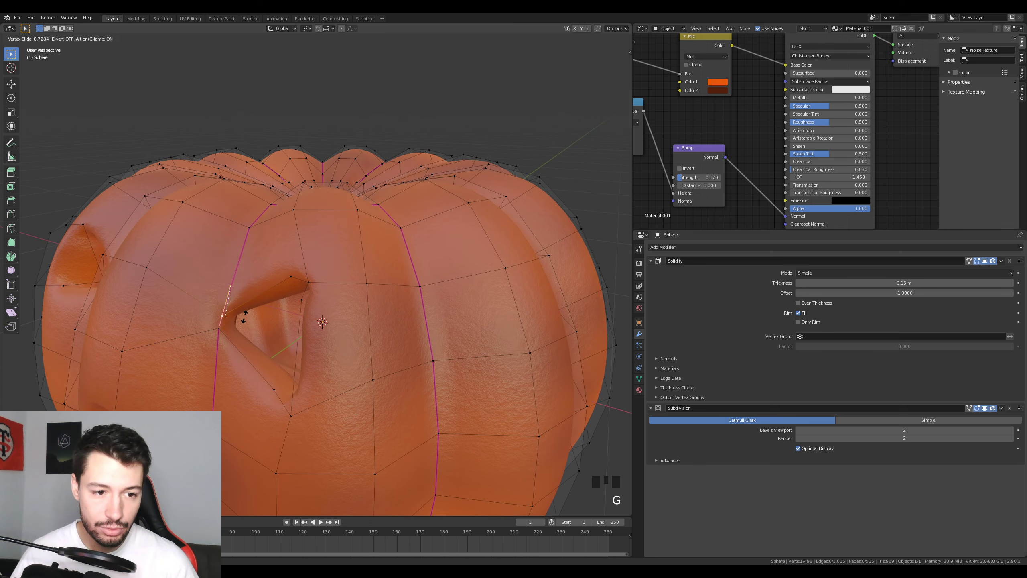
click(244, 321)
scroll(245, 321, down, 2)
key(Tab)
middle_drag(252, 338, 266, 279)
scroll(295, 338, down, 3)
Step: Merge the two upper corner vertices of the nose opening at their center
scroll(307, 362, up, 2)
key(Tab)
scroll(263, 336, up, 1)
click(157, 275)
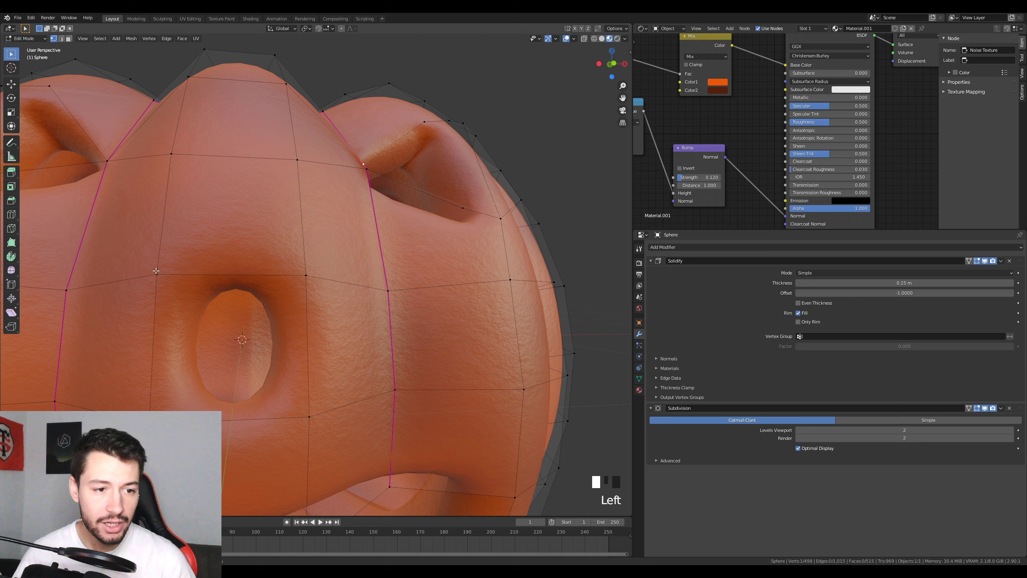
shift+click(306, 275)
key(m)
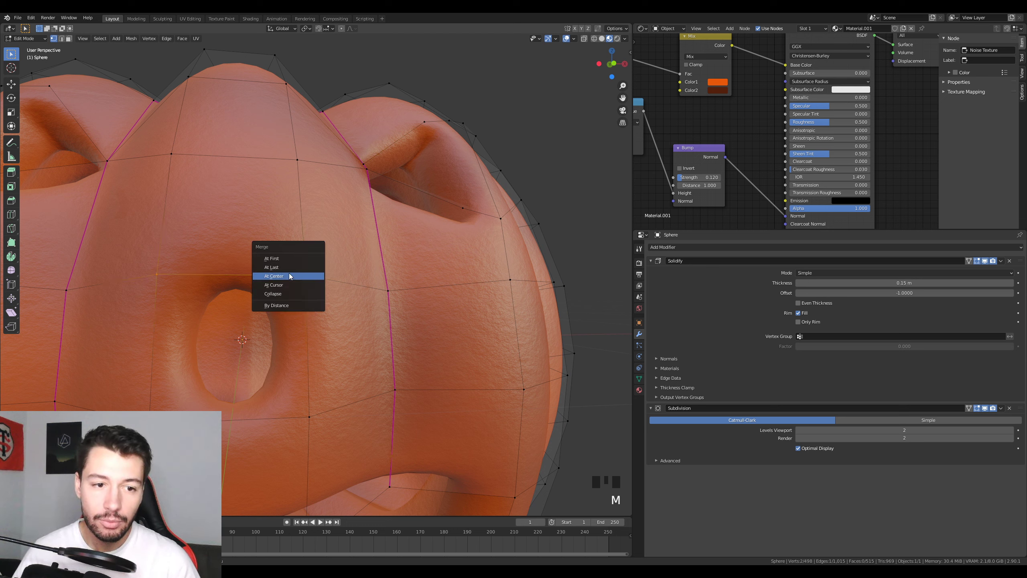
click(289, 276)
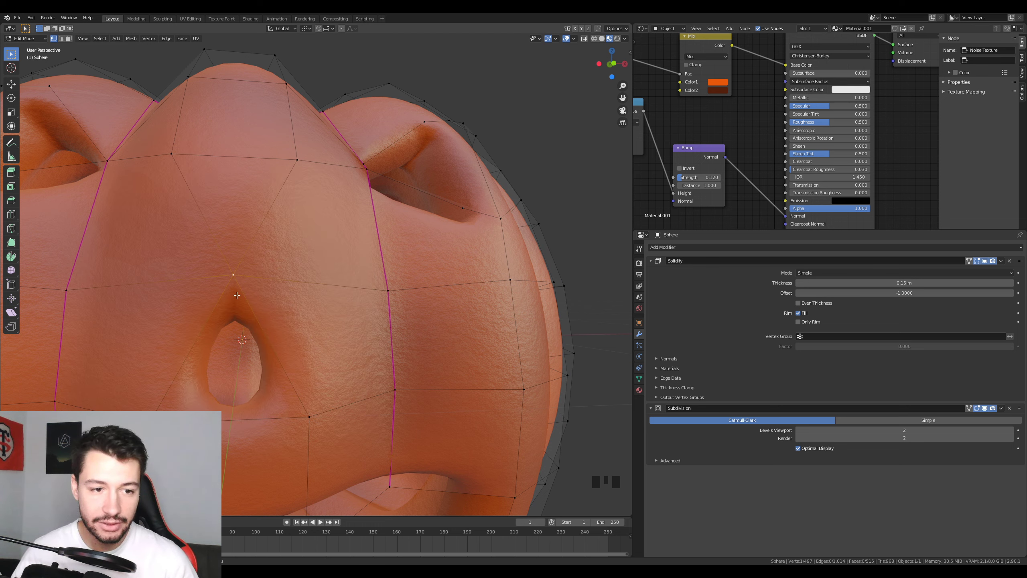
Step: Shift the nose opening's top vertex toward the right eye and its lower left corner vertex slightly up and outward
key(g)
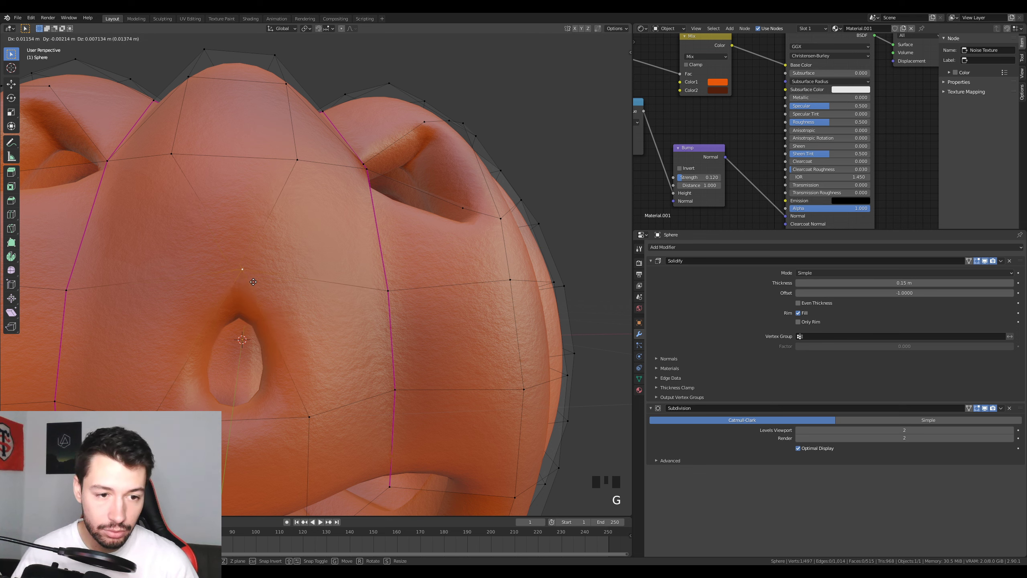
click(268, 287)
key(g)
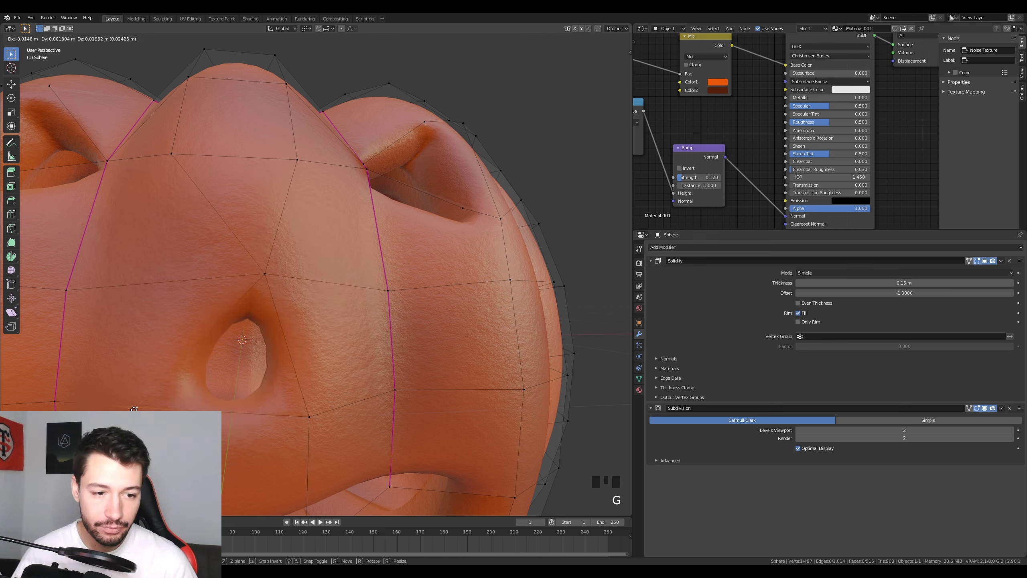
click(134, 64)
Step: Subdivide all three edges of the triangular nose opening in edge selection mode
click(61, 38)
click(212, 345)
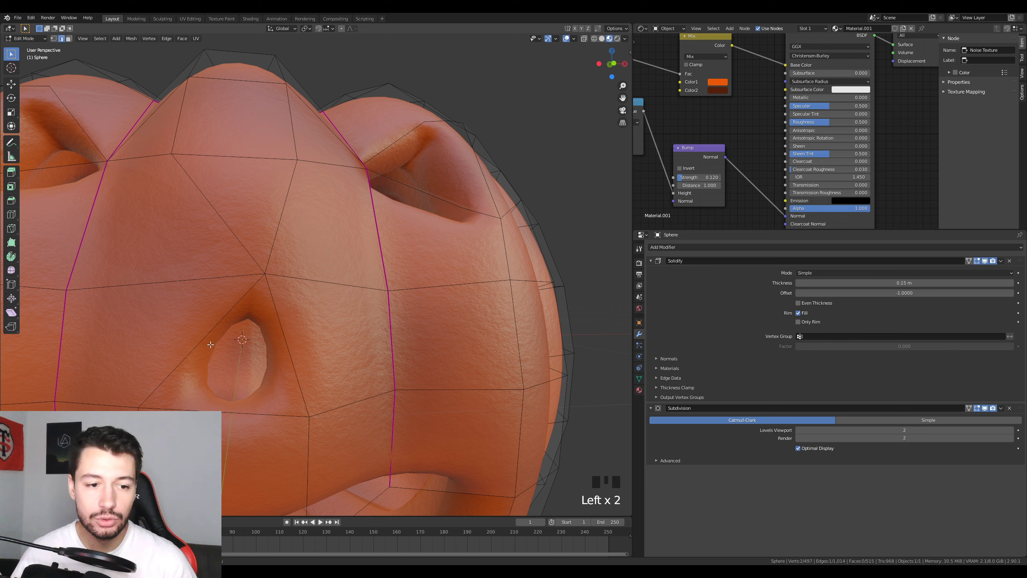
click(199, 338)
shift+click(224, 410)
shift+click(290, 358)
right_click(289, 359)
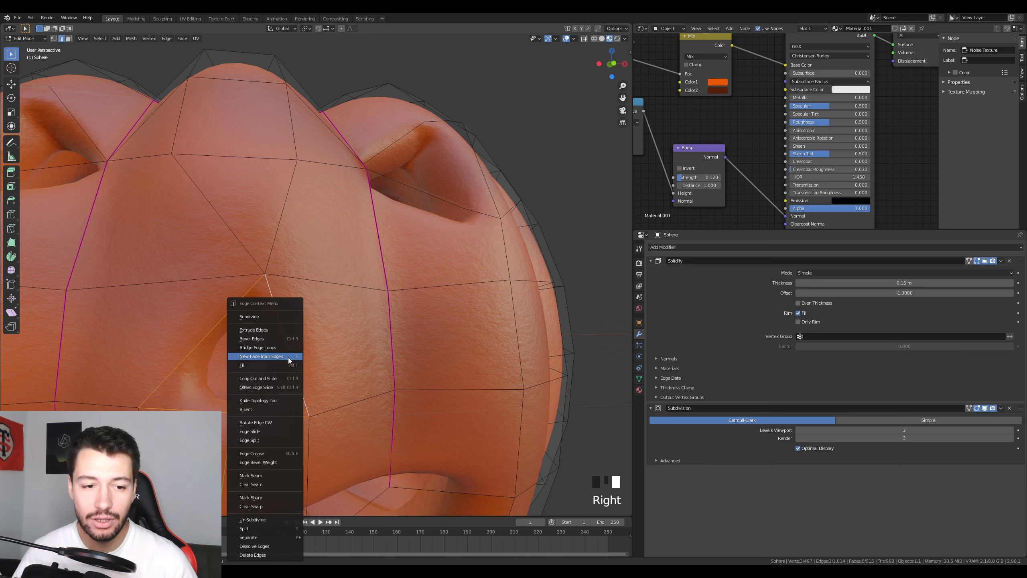
click(249, 317)
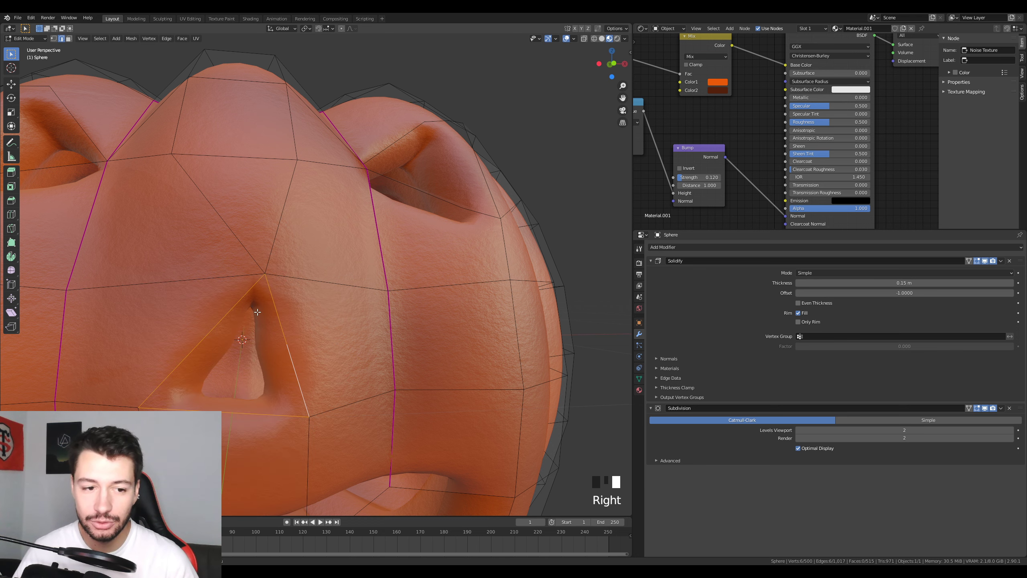
Step: In vertex selection mode, move the nose opening's left-edge midpoint up and outward and its top corner up toward the right eye
click(54, 39)
click(204, 341)
key(g)
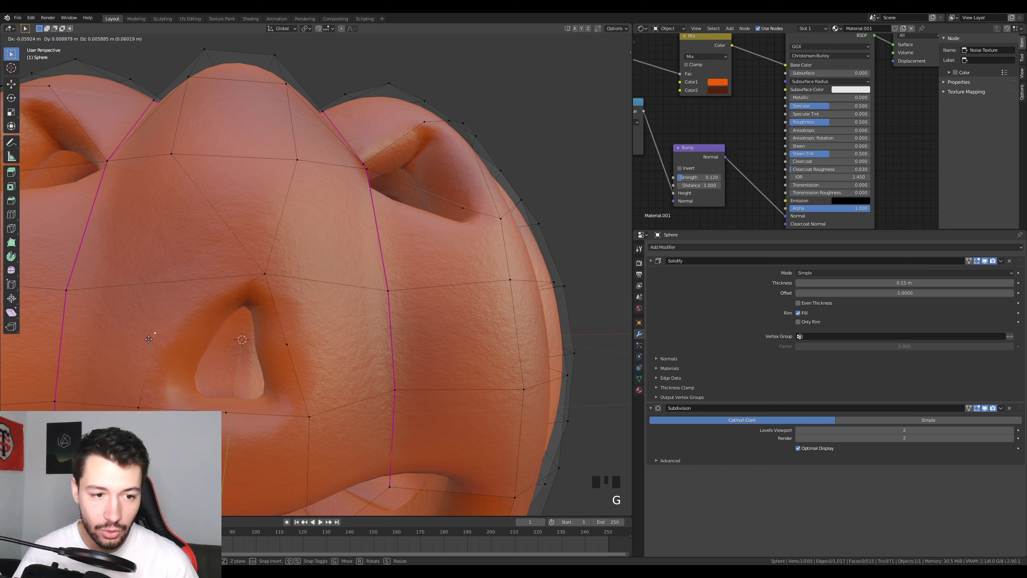
click(127, 345)
key(g)
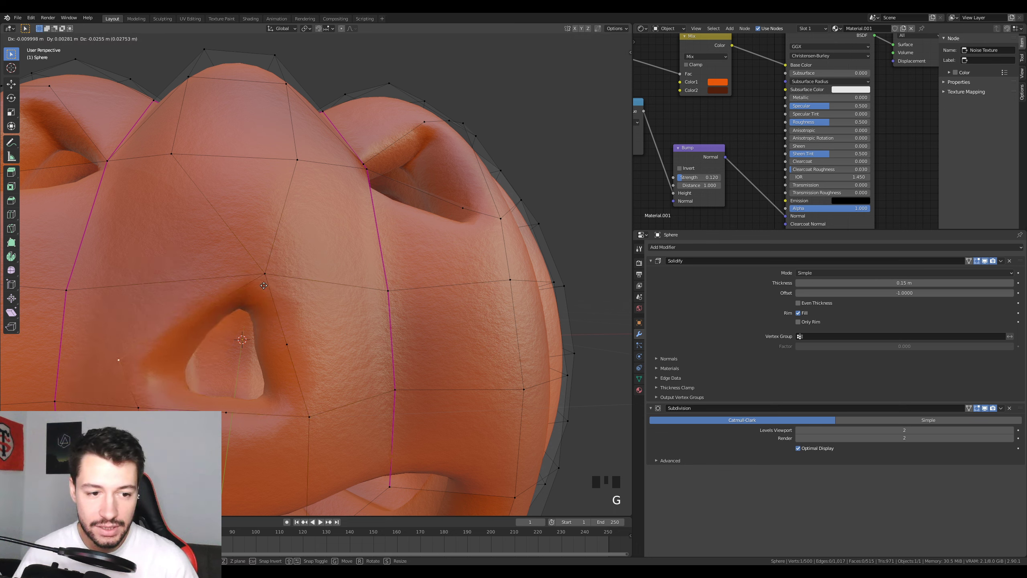
click(274, 277)
key(g)
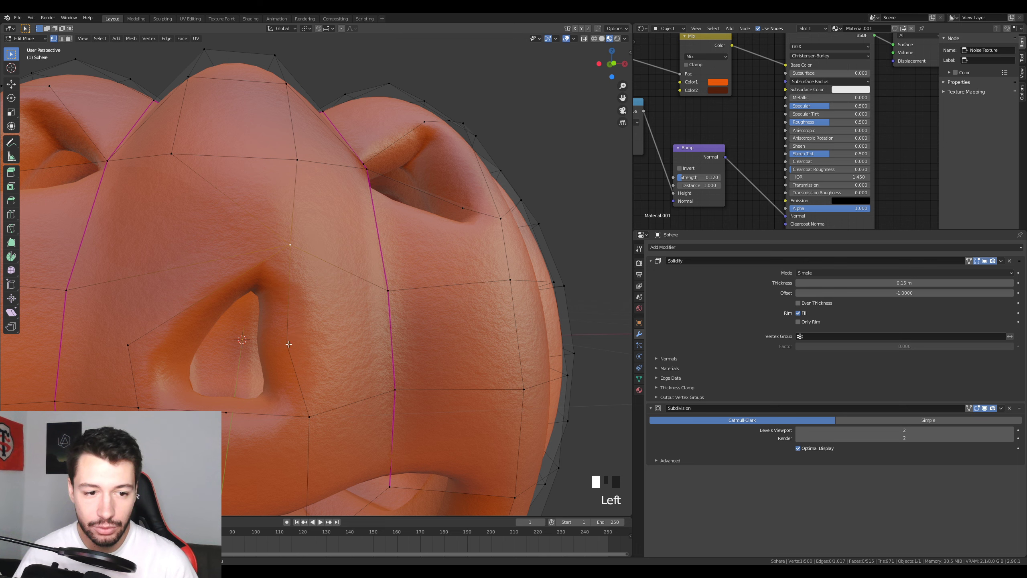
Step: Pull the nose opening's right-edge midpoint inward, then shift its lower right corner slightly outward and its bottom midpoint toward that corner
click(289, 344)
key(g)
click(261, 352)
click(308, 416)
key(g)
click(318, 414)
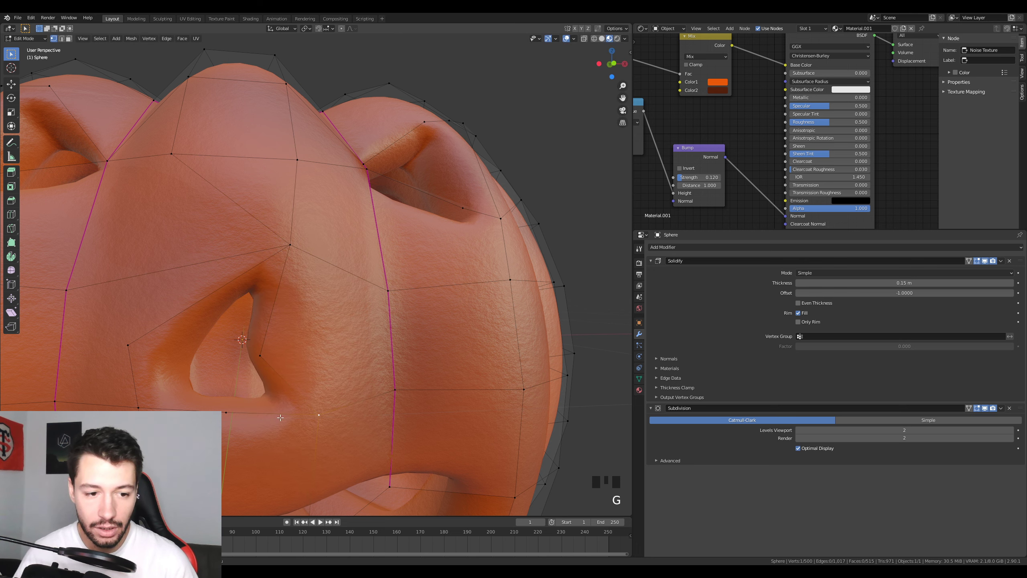
key(g)
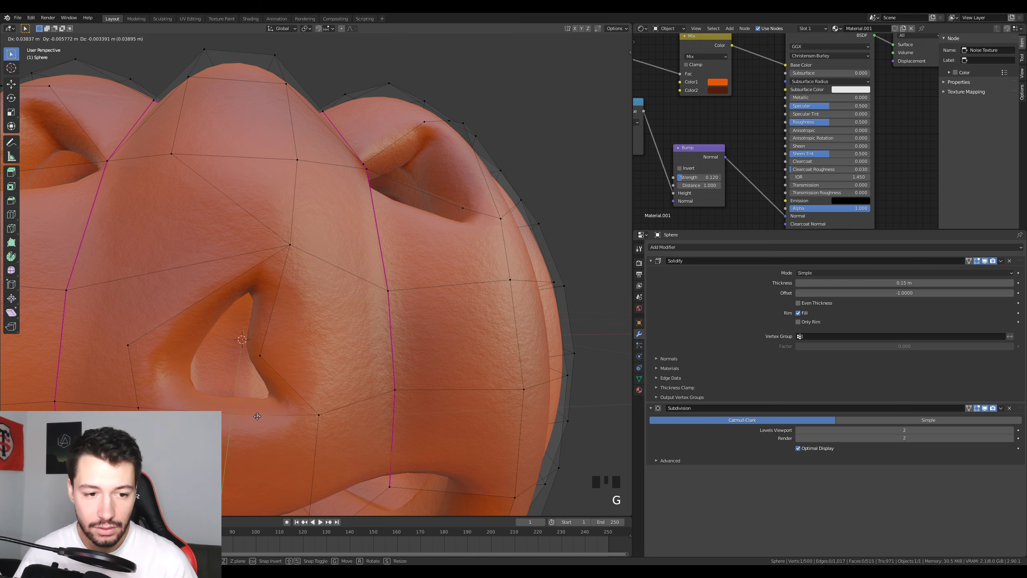
click(257, 416)
Step: Nudge the nose opening's right-edge midpoint slightly back outward and save the file
scroll(257, 416, down, 2)
middle_drag(257, 416, 266, 353)
key(Tab)
scroll(233, 380, down, 2)
scroll(253, 398, up, 2)
key(Tab)
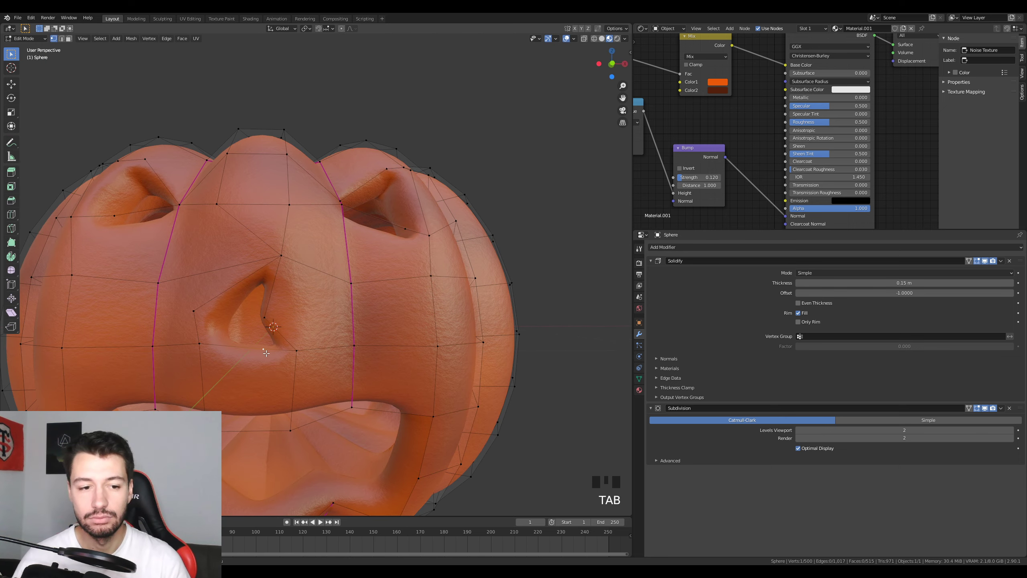
key(g)
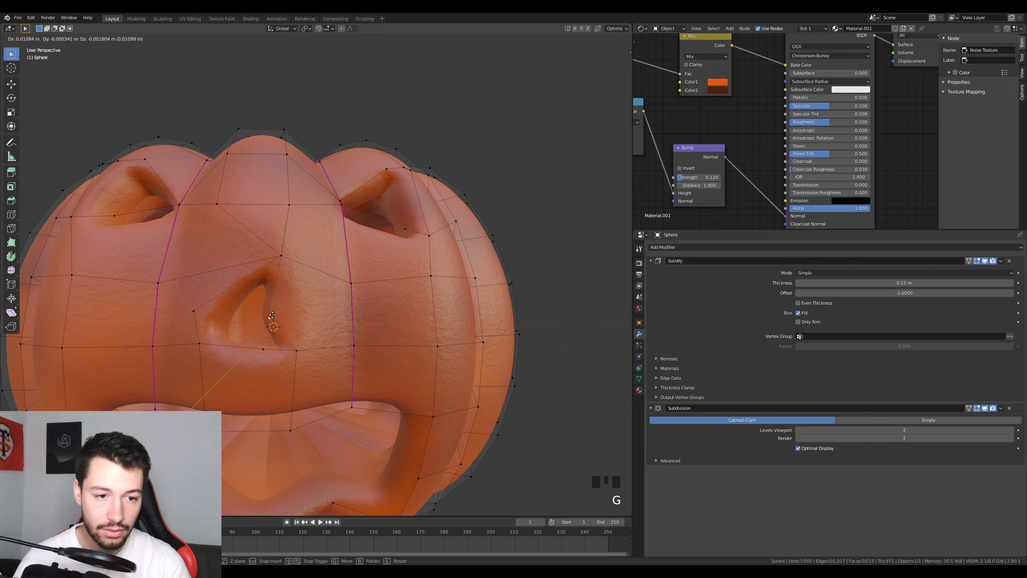
click(274, 316)
key(Tab)
scroll(279, 344, down, 2)
middle_drag(286, 366, 303, 334)
key(ctrl+s)
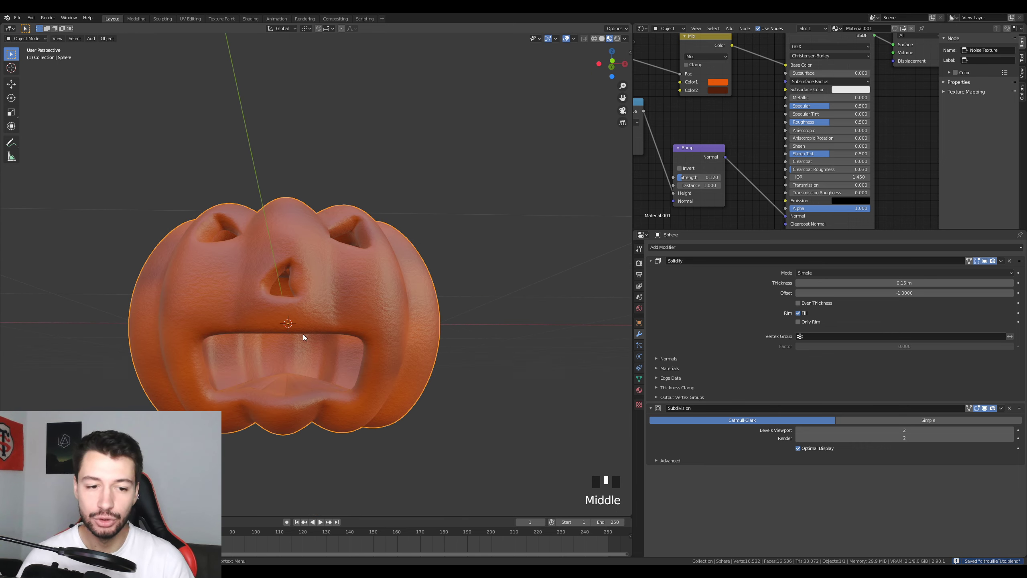
Step: In front view, move the mouth opening's upper left and lower left corner vertices up and outward
click(342, 350)
key(Tab)
scroll(303, 368, up, 2)
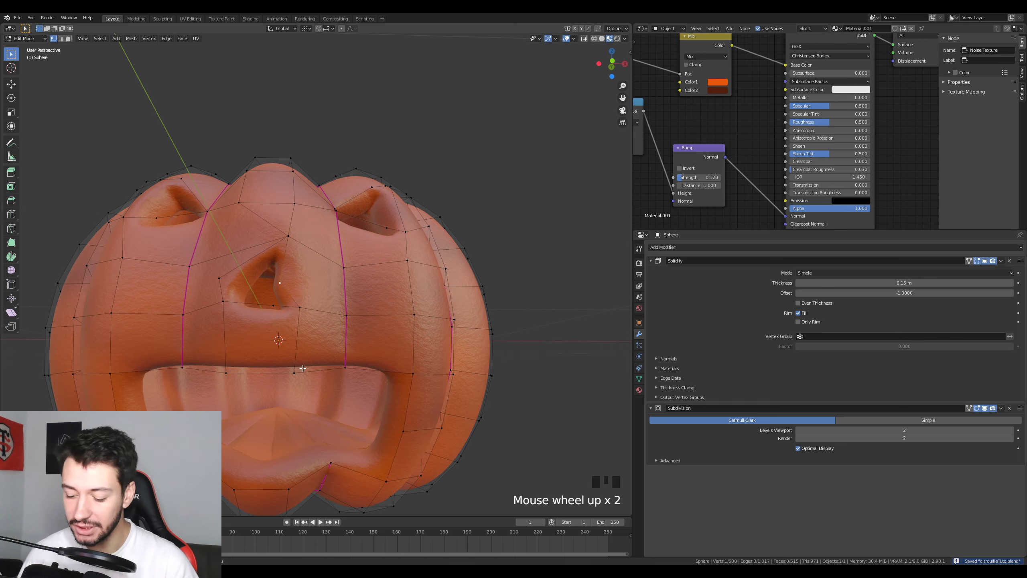
key(KP_1)
scroll(220, 379, up, 2)
shift+middle_drag(226, 376, 417, 268)
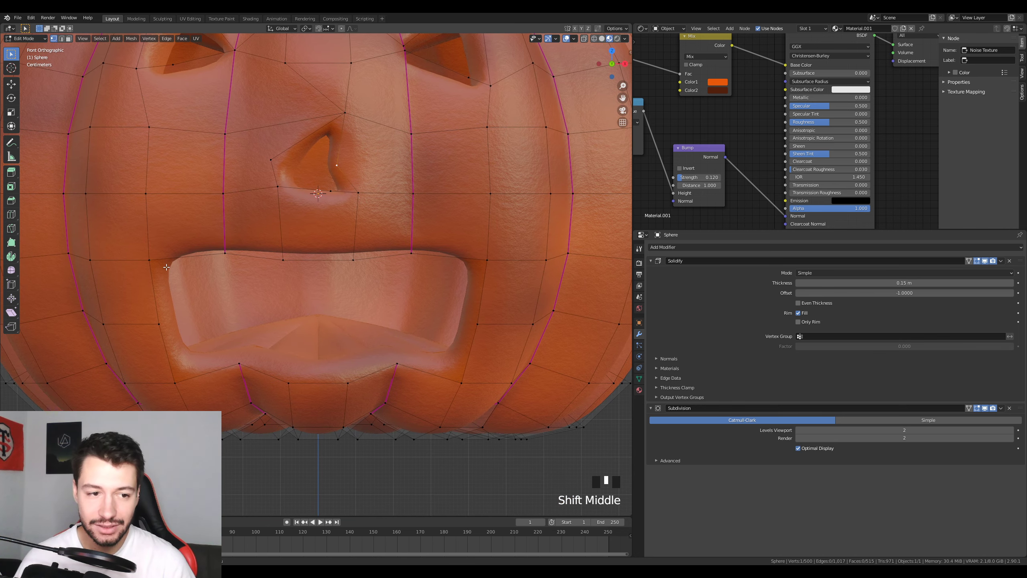
click(148, 263)
key(g)
click(133, 228)
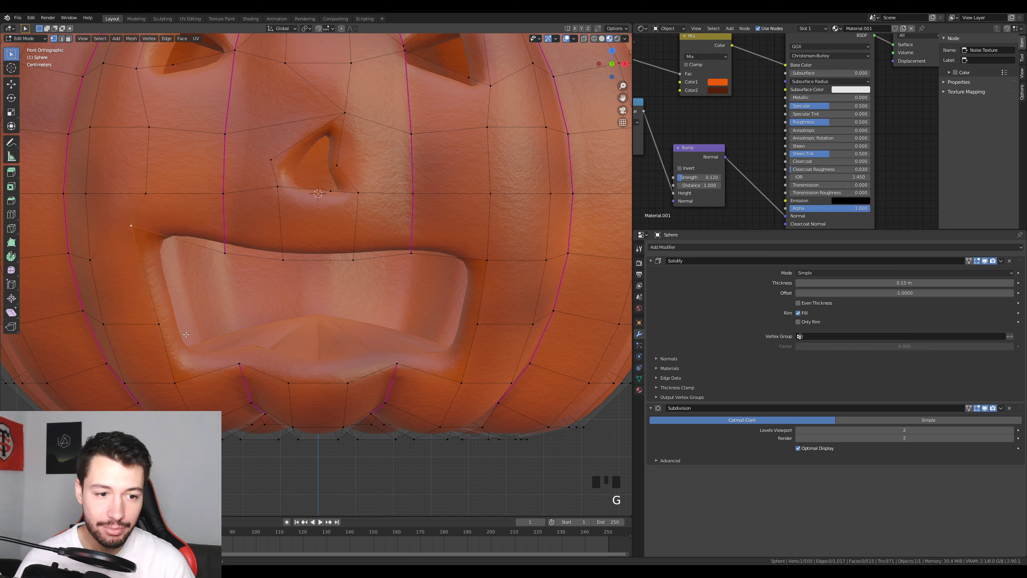
click(175, 383)
key(g)
click(153, 369)
Step: Move the middle vertex of the mouth's left side up and outward and raise the lower left corner further
click(150, 315)
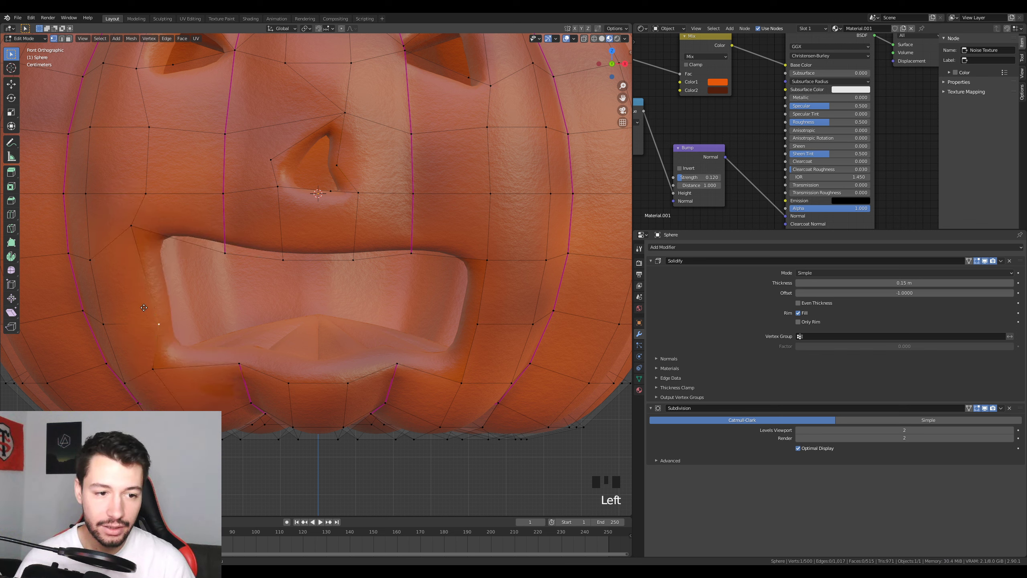
key(g)
click(115, 267)
click(152, 360)
key(g)
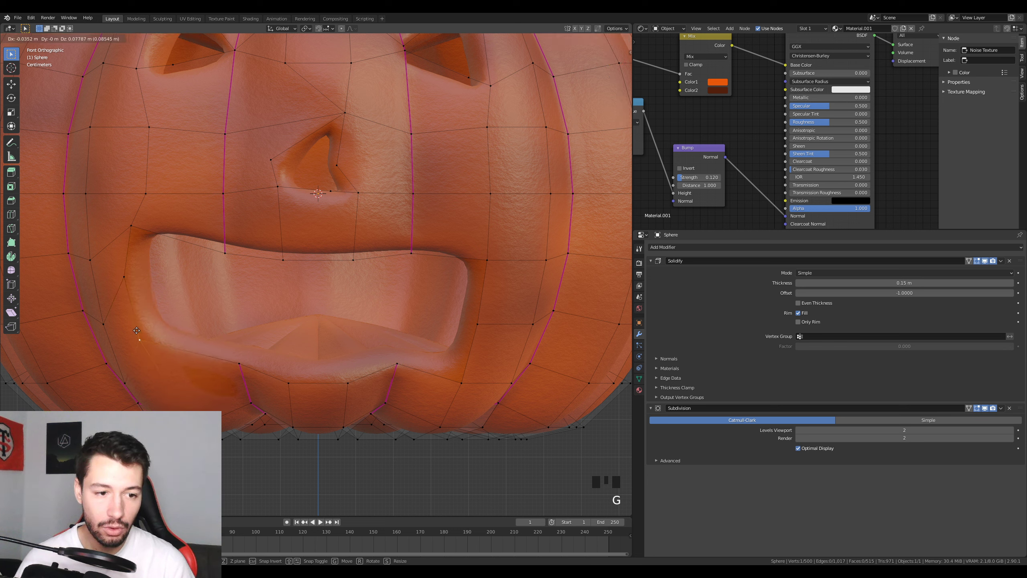
click(138, 330)
Step: Raise the two lower lip vertices of the mouth that lie on the purple rib creases
click(241, 354)
key(g)
click(231, 307)
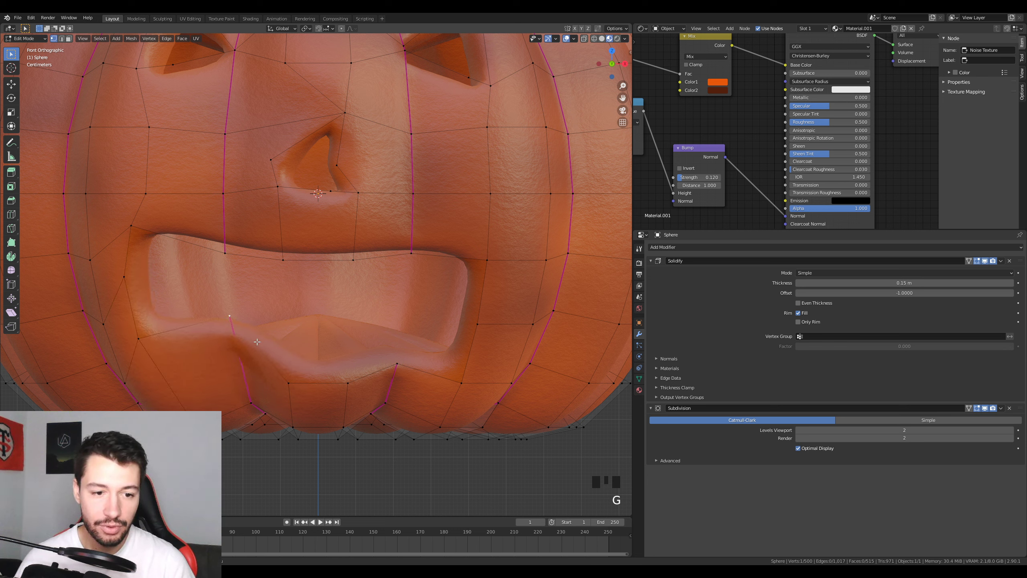
key(g)
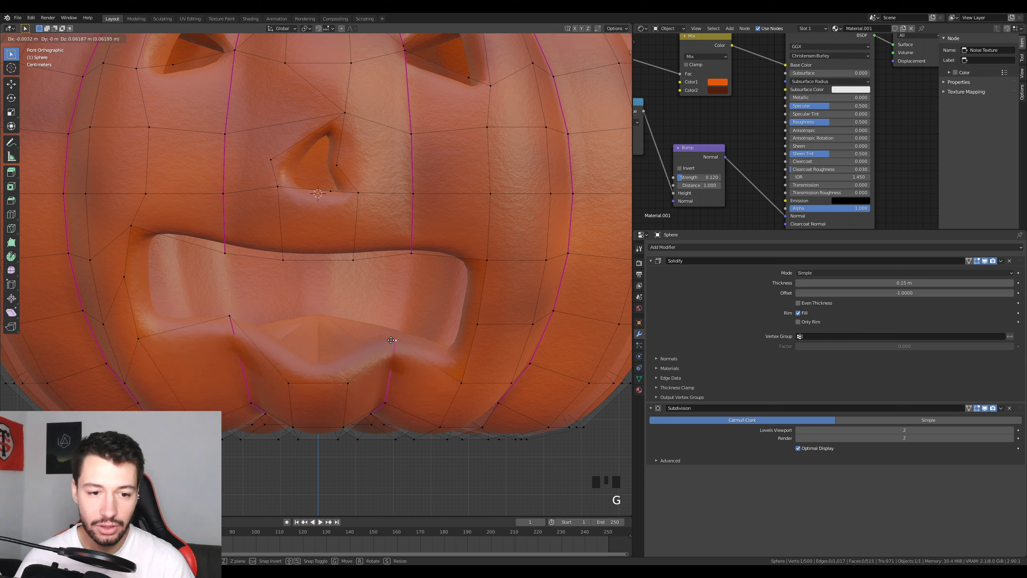
click(392, 341)
Step: Raise the two middle vertices of the lower lip between the rib creases
click(345, 379)
key(g)
click(327, 348)
click(288, 383)
key(g)
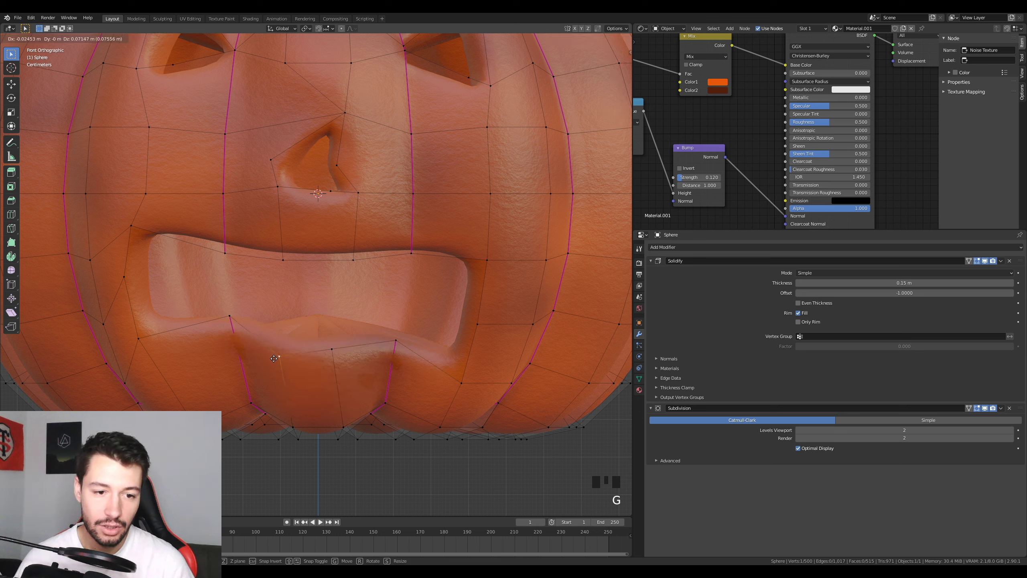
click(280, 352)
Step: Move the mouth's lower right corner down and outward and the middle vertex of its right side outward
click(461, 383)
key(g)
click(475, 404)
click(477, 329)
key(g)
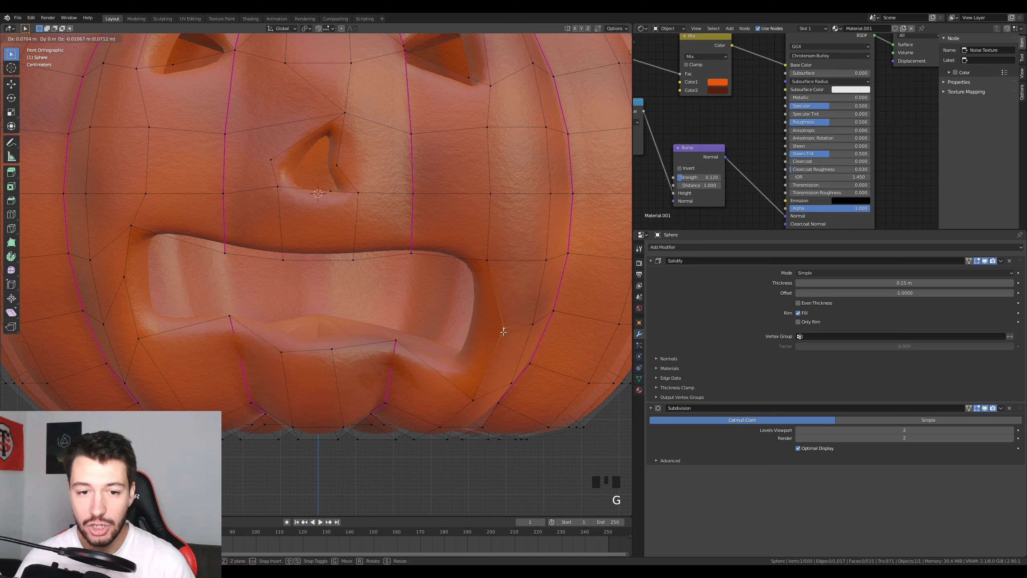
click(504, 333)
Step: Move the mouth's upper right corner up and outward and raise the upper lip vertex on the right rib crease
click(491, 261)
key(g)
click(530, 212)
click(411, 253)
key(g)
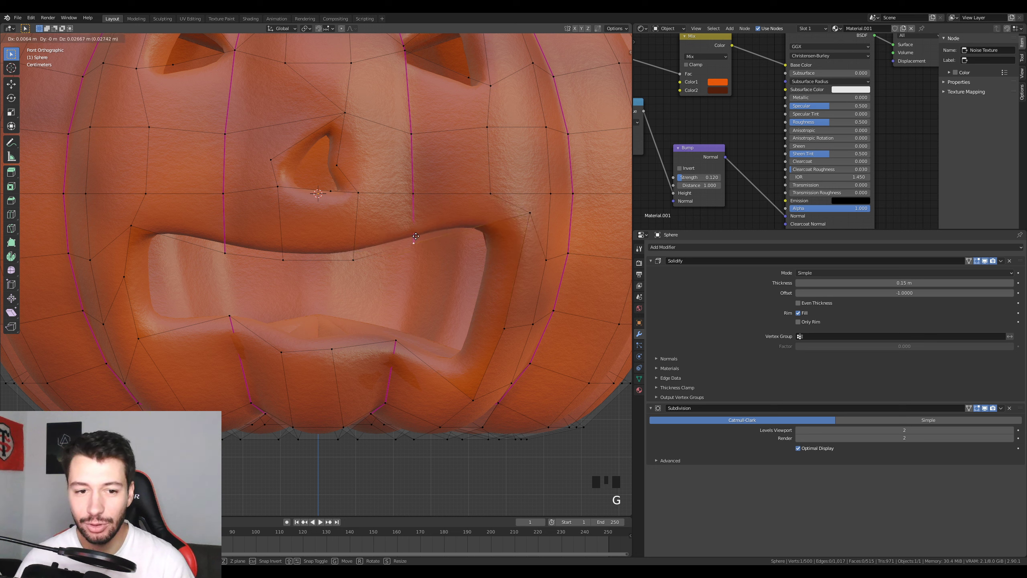
click(419, 233)
Step: Shift the two middle vertices of the upper lip slightly up and to the right
click(355, 261)
key(g)
click(363, 252)
click(280, 259)
key(g)
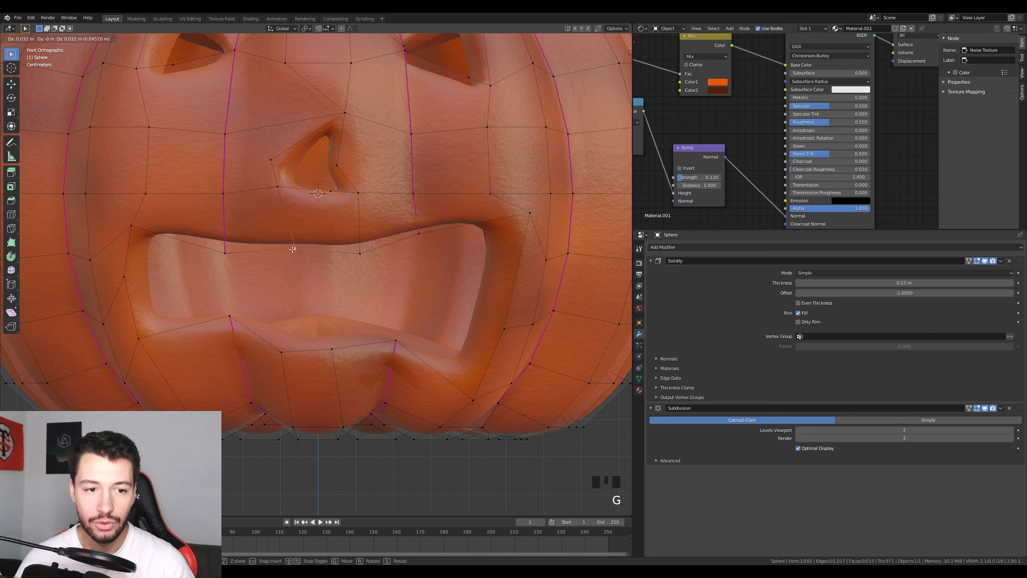
click(293, 247)
Step: Pull the upper lip vertex on the left rib crease down and raise the lower lip vertex beneath it
click(218, 253)
key(g)
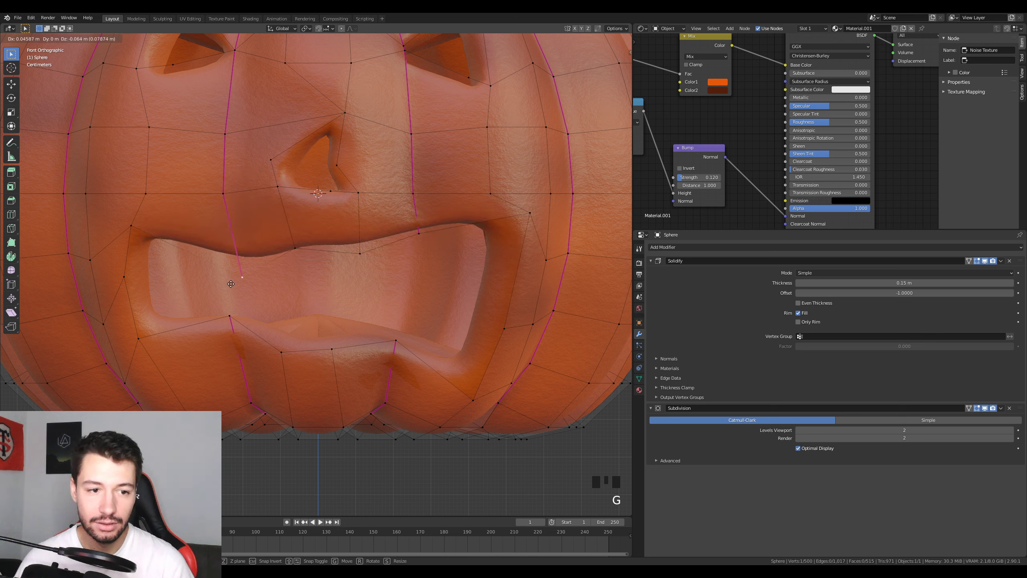
click(234, 283)
click(229, 309)
key(g)
click(230, 292)
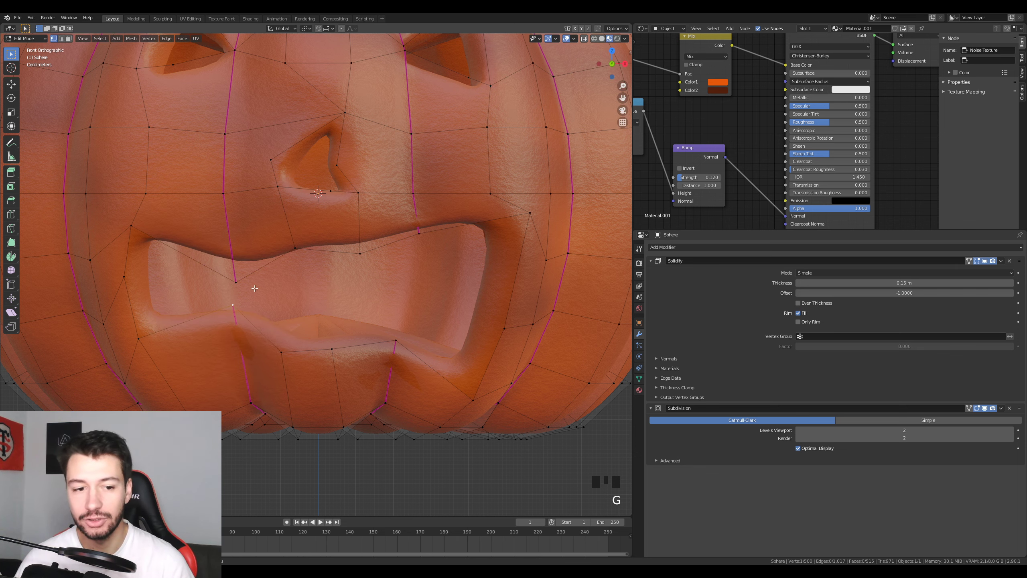
Step: Select the center vertex on the pumpkin's underside where all the ribs meet, keeping the mouth interior in view
scroll(501, 330, down, 6)
key(Tab)
middle_drag(447, 322, 364, 240)
click(352, 286)
key(Tab)
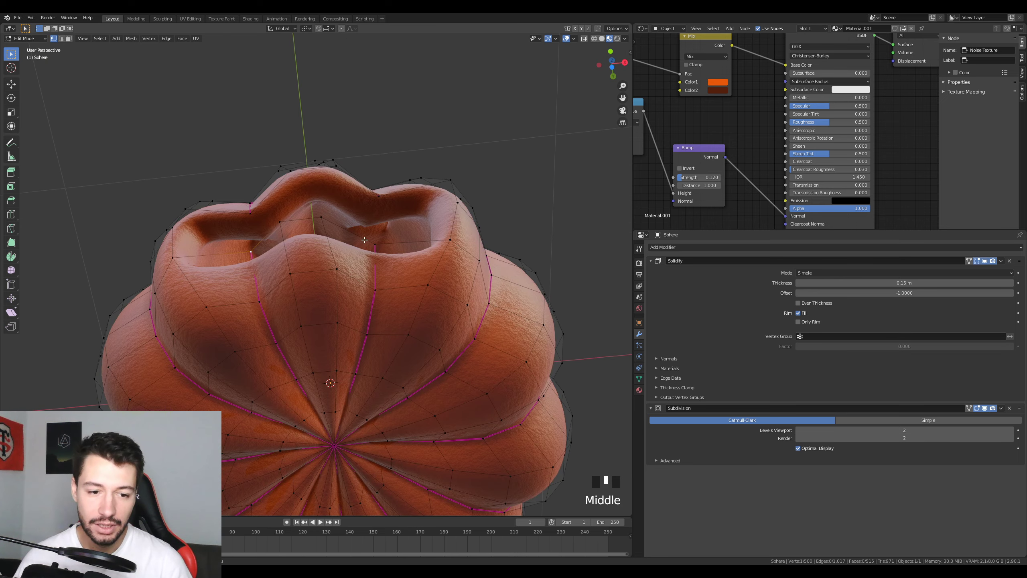
click(335, 447)
middle_drag(336, 447, 350, 384)
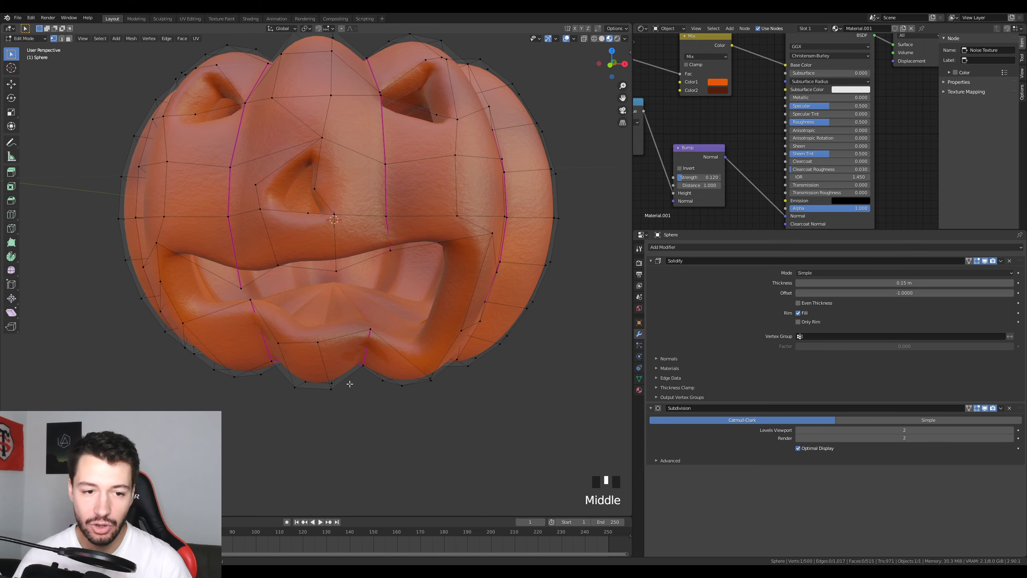
key(g)
key(z)
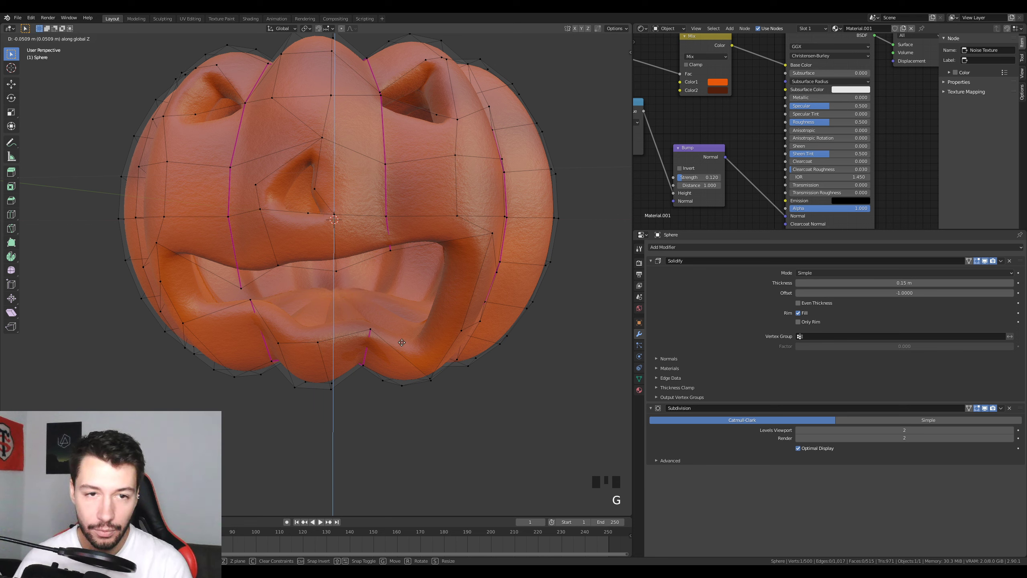
click(401, 346)
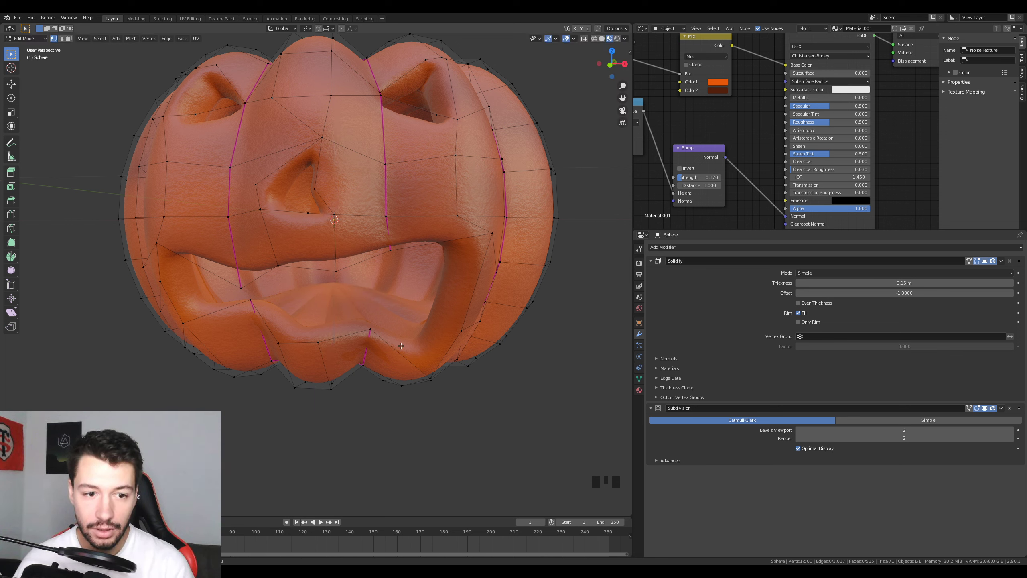
Step: Lower the underside's center vertex along Z with smooth proportional editing at a size of about 0.56 to flatten the inner floor
key(g)
key(z)
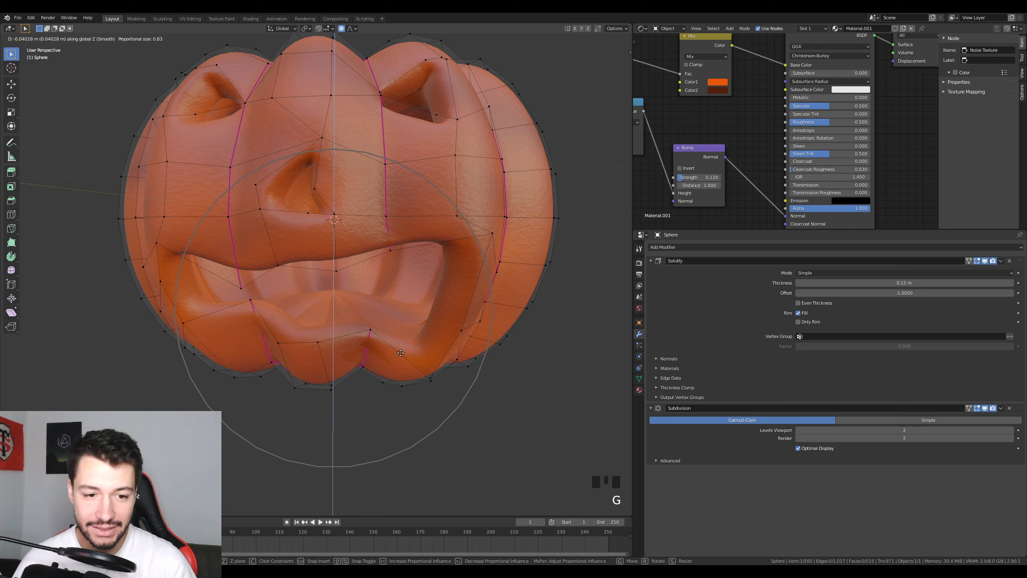
scroll(401, 356, up, 5)
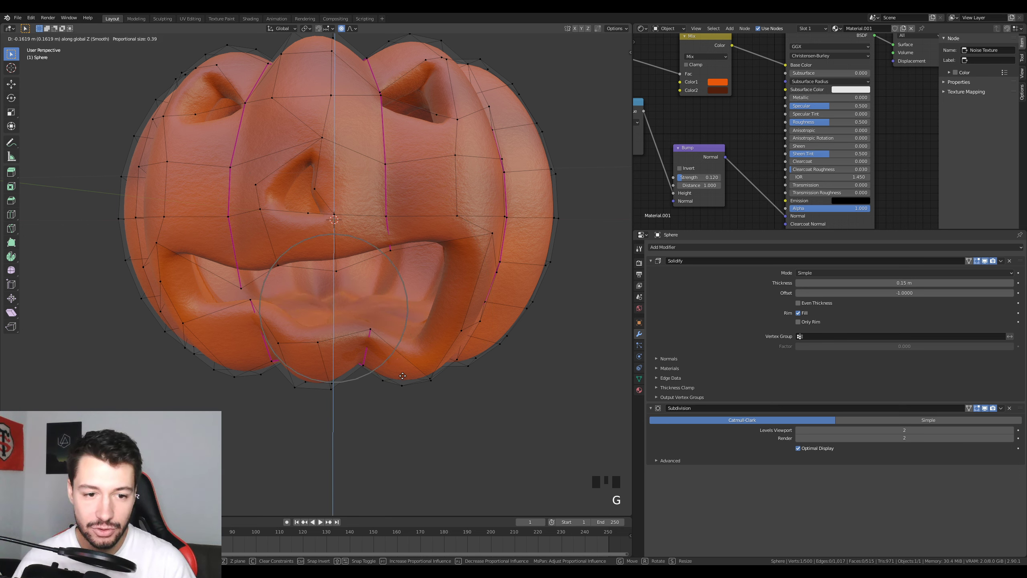
scroll(403, 379, down, 4)
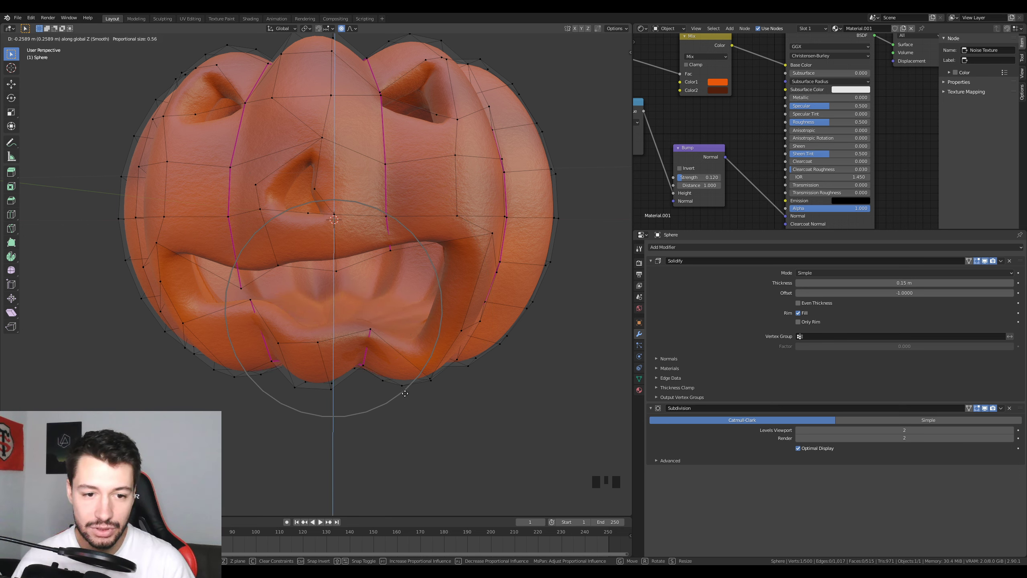
click(403, 381)
middle_drag(402, 381, 350, 323)
key(Tab)
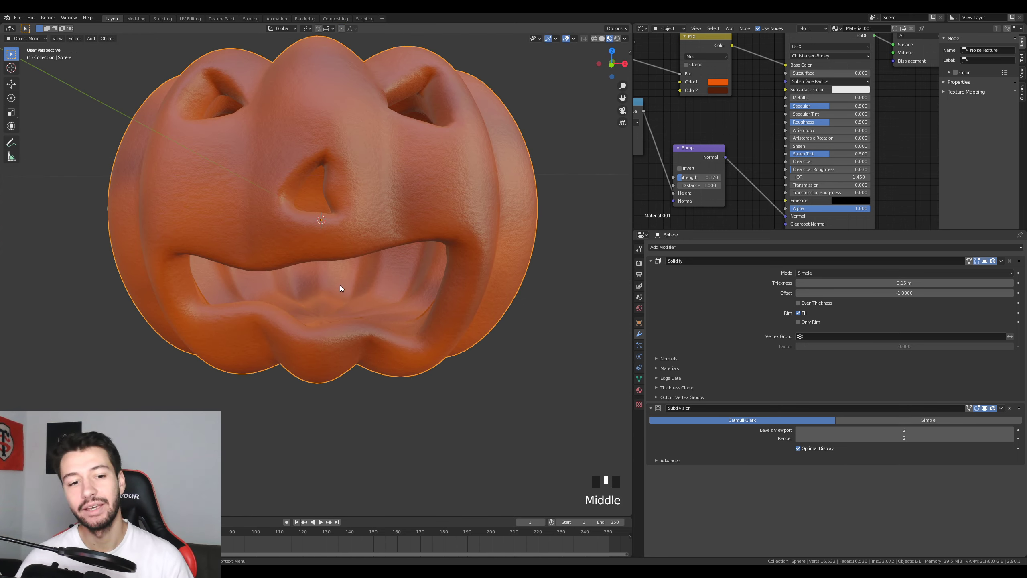
key(KP_1)
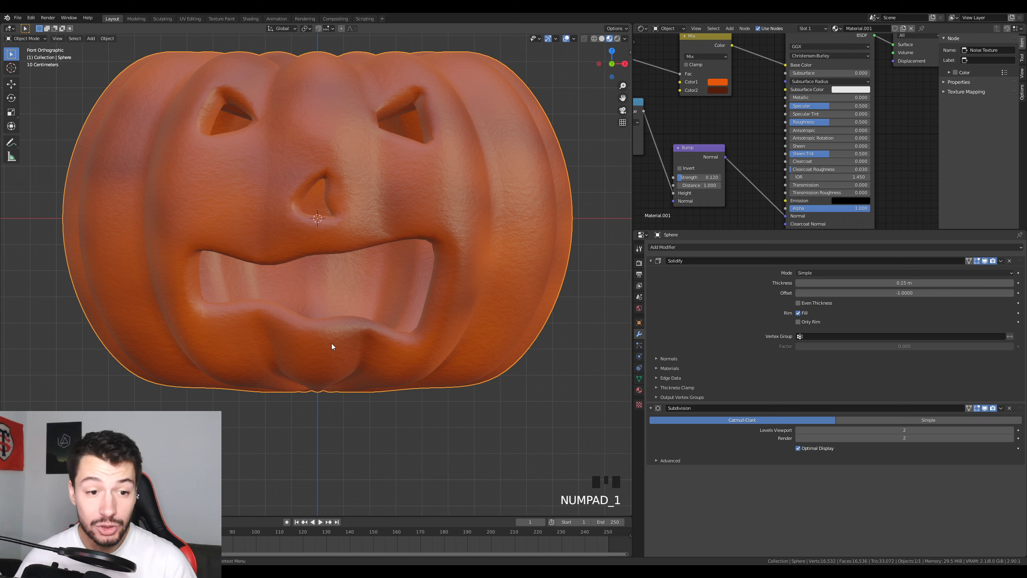
Step: In edge select mode, subdivide the upper lip edge between the middle vertex and the right rib crease
click(300, 338)
key(Tab)
scroll(303, 336, up, 3)
shift+middle_drag(379, 263, 373, 321)
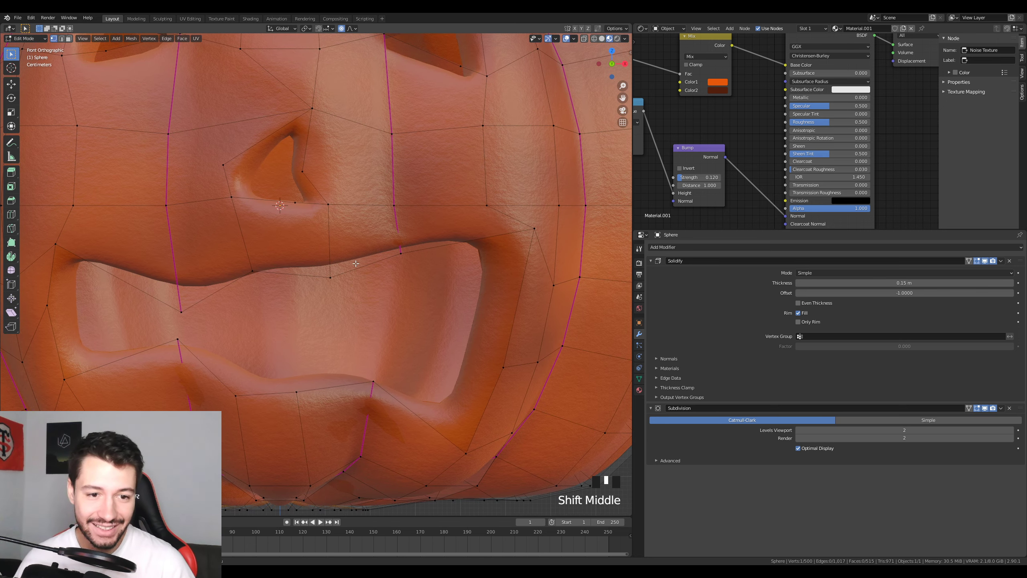
click(60, 39)
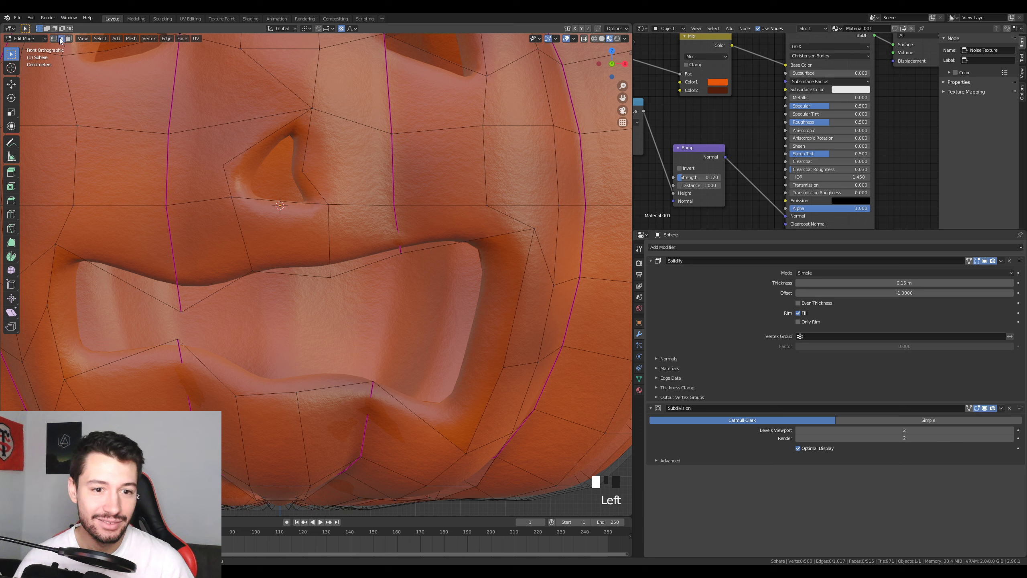
click(363, 263)
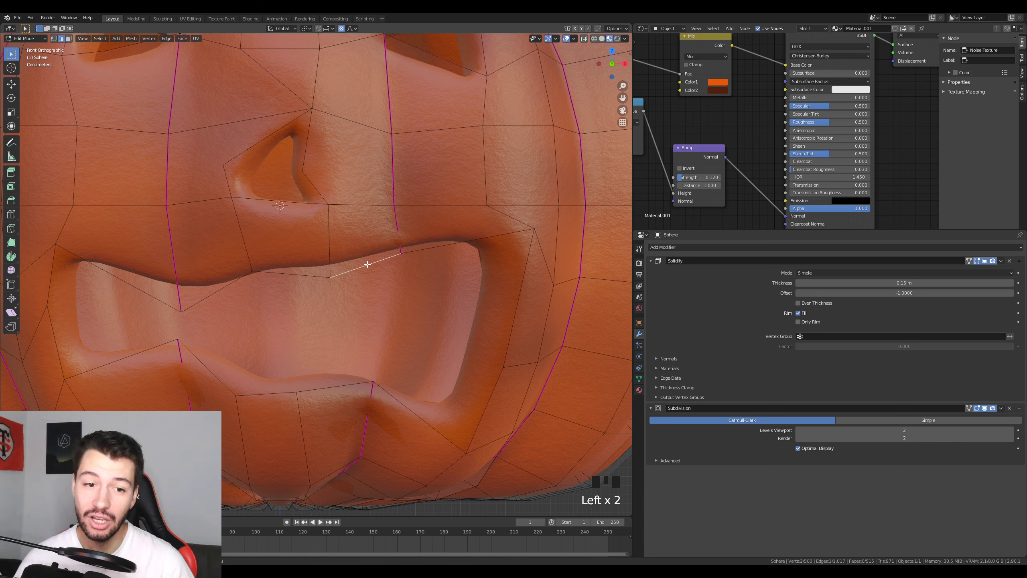
right_click(368, 264)
click(367, 264)
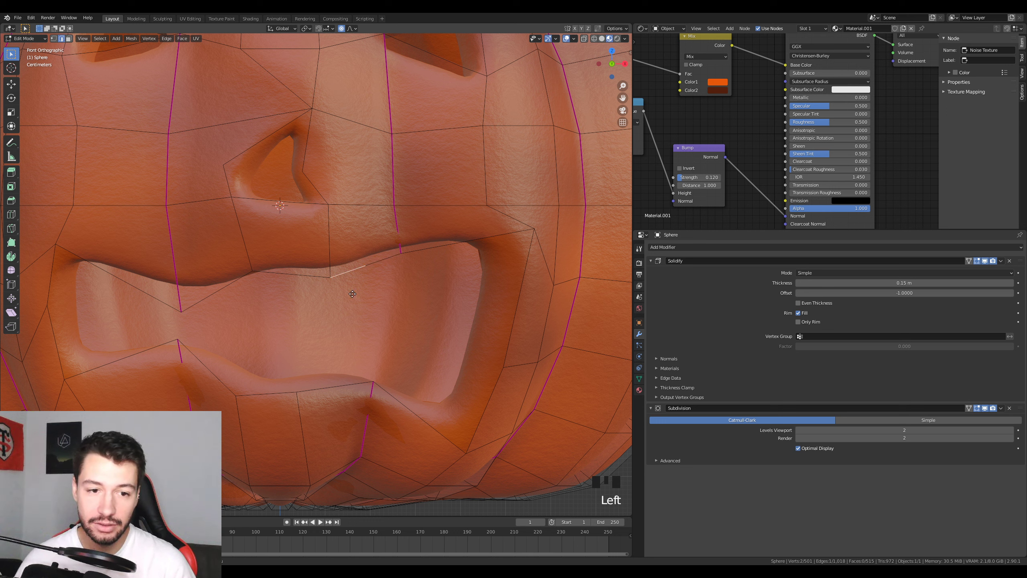
Step: Extrude the left half of the split upper lip edge about 0.1 m downward and slightly left as a tooth
key(e)
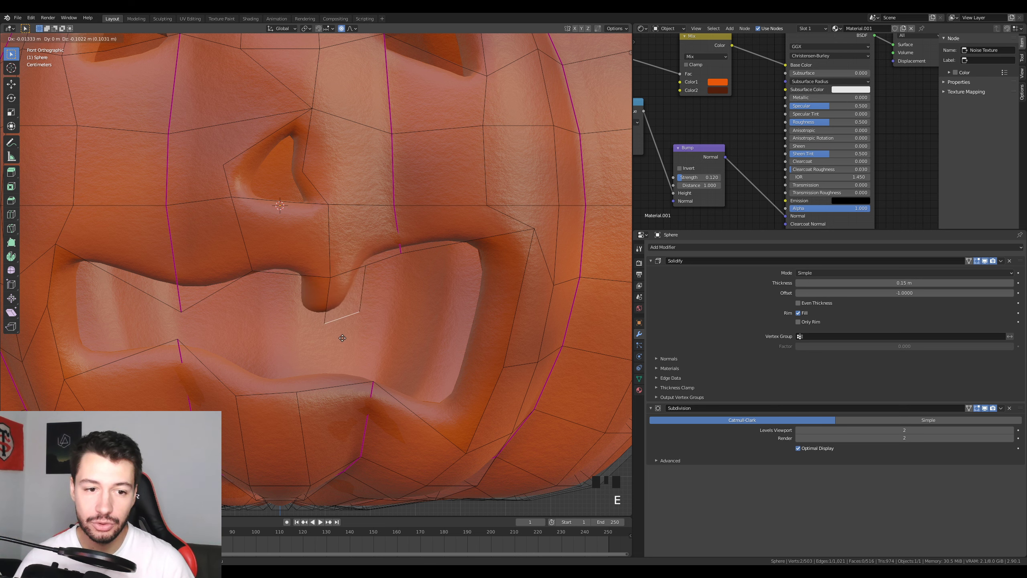
click(335, 334)
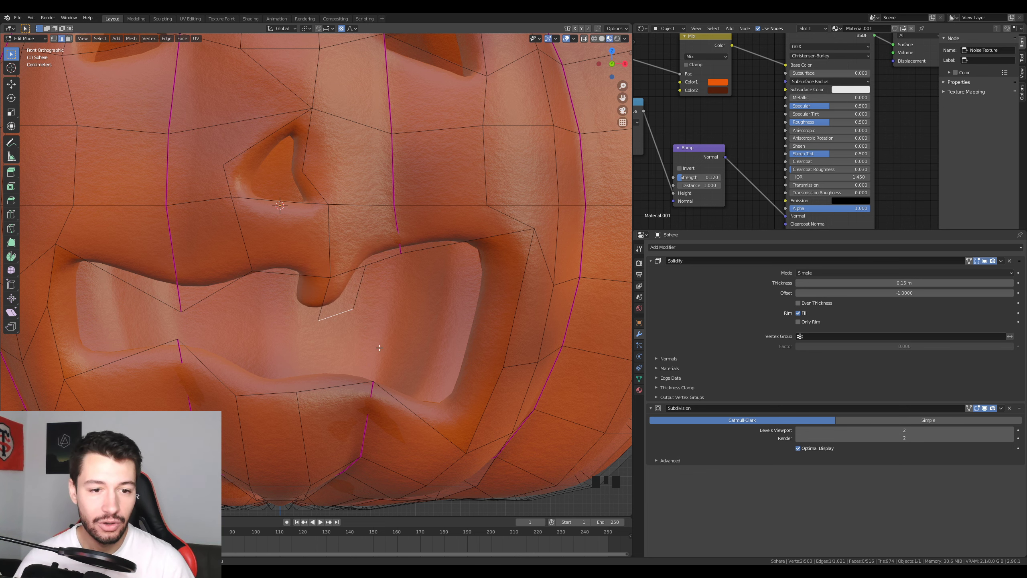
key(Tab)
scroll(337, 322, down, 3)
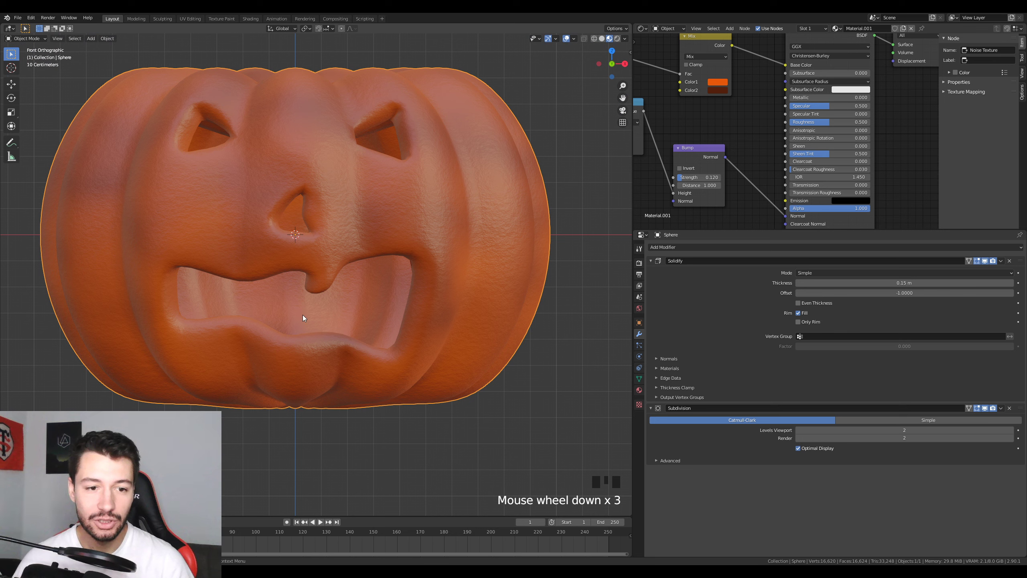
Step: Extrude the lower lip edge just left of the mouth's center upward and slightly left to form a lower tooth
key(Tab)
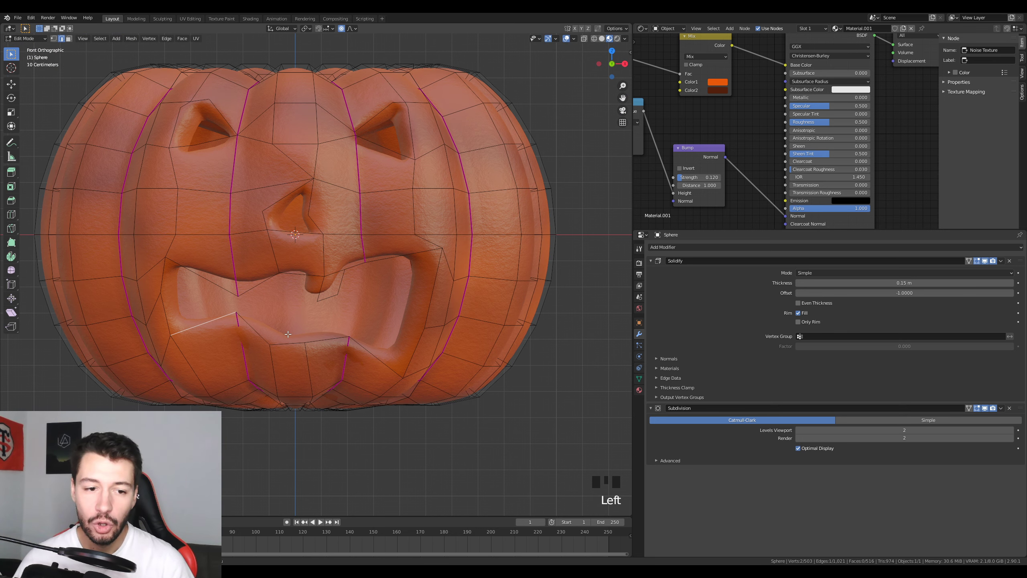
scroll(288, 334, up, 3)
shift+middle_drag(244, 380, 244, 331)
click(245, 332)
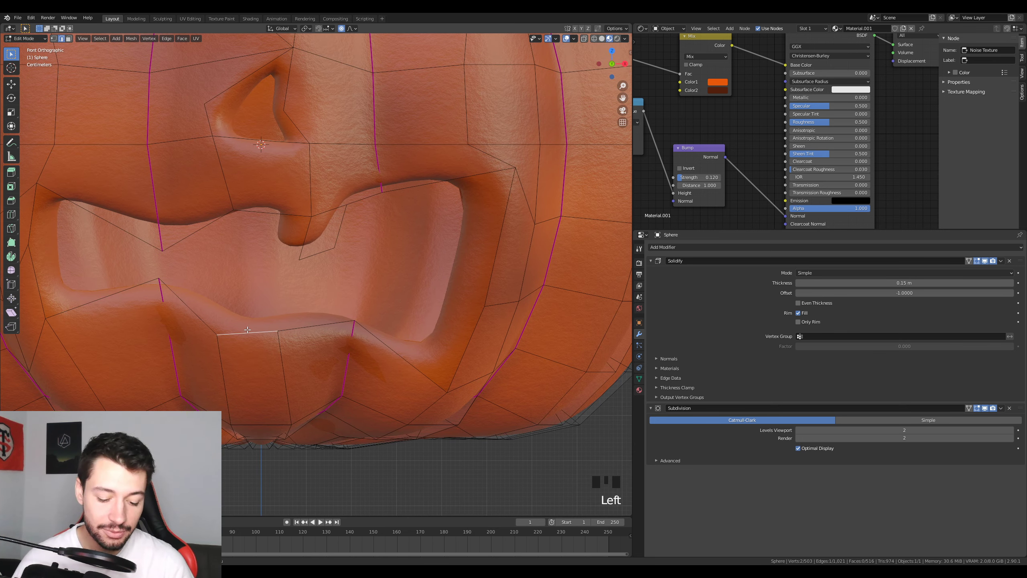
key(e)
click(217, 303)
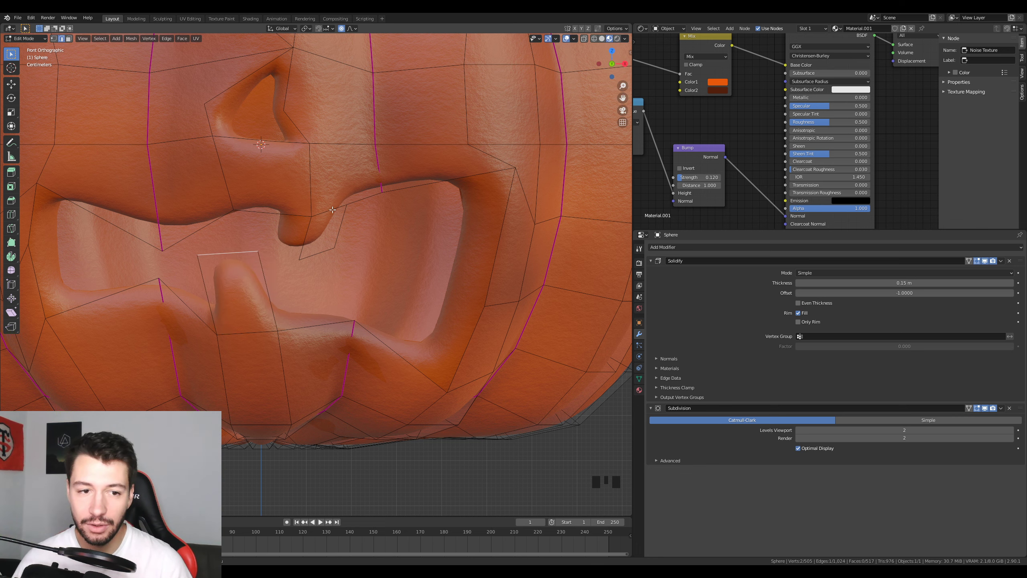
key(Tab)
middle_drag(303, 286, 329, 307)
key(KP_1)
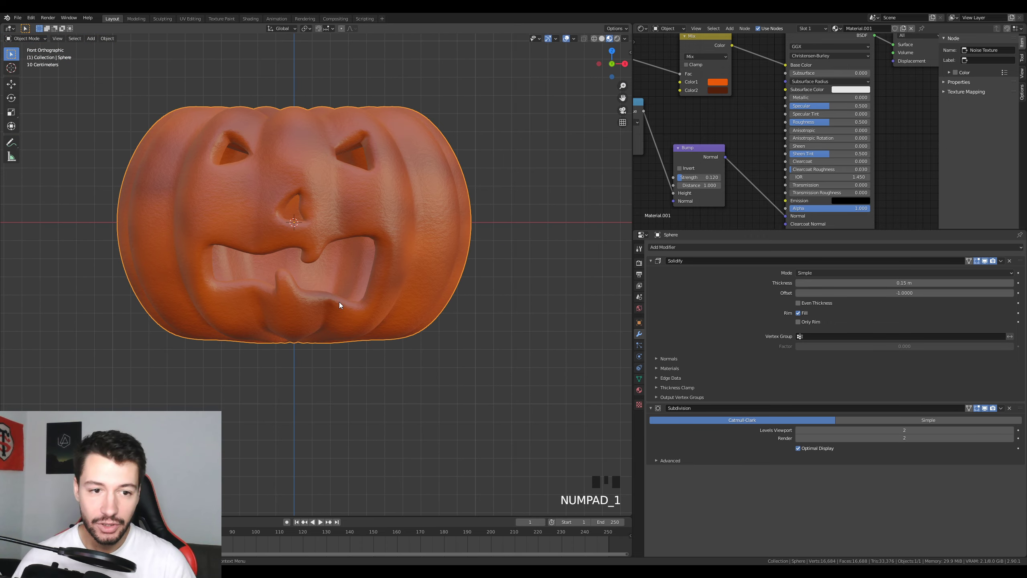
Step: Save the pumpkin project file
scroll(415, 203, up, 2)
shift+middle_drag(416, 203, 390, 247)
scroll(413, 258, down, 6)
scroll(408, 255, up, 2)
key(ctrl+s)
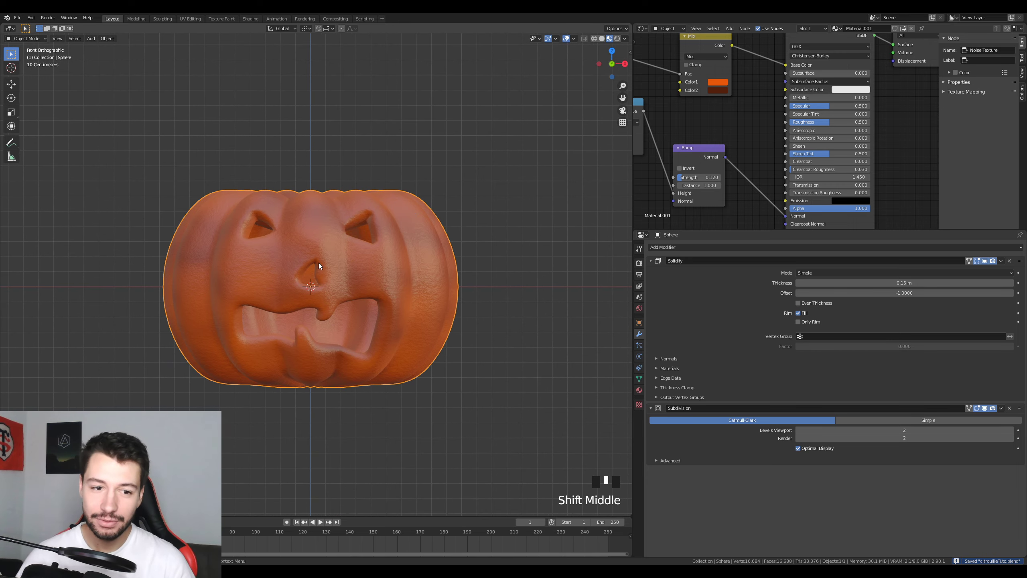
Step: In Edit Mode, select the centre vertex on top of the pumpkin in vertex mode and grow the selection once
middle_drag(318, 266, 365, 240)
scroll(366, 237, up, 3)
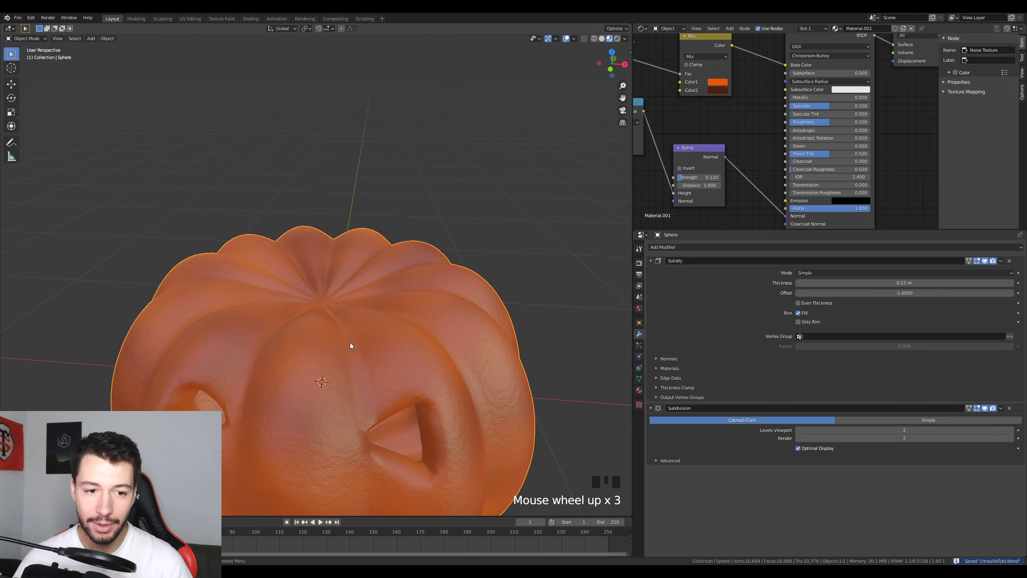
middle_drag(350, 342, 348, 280)
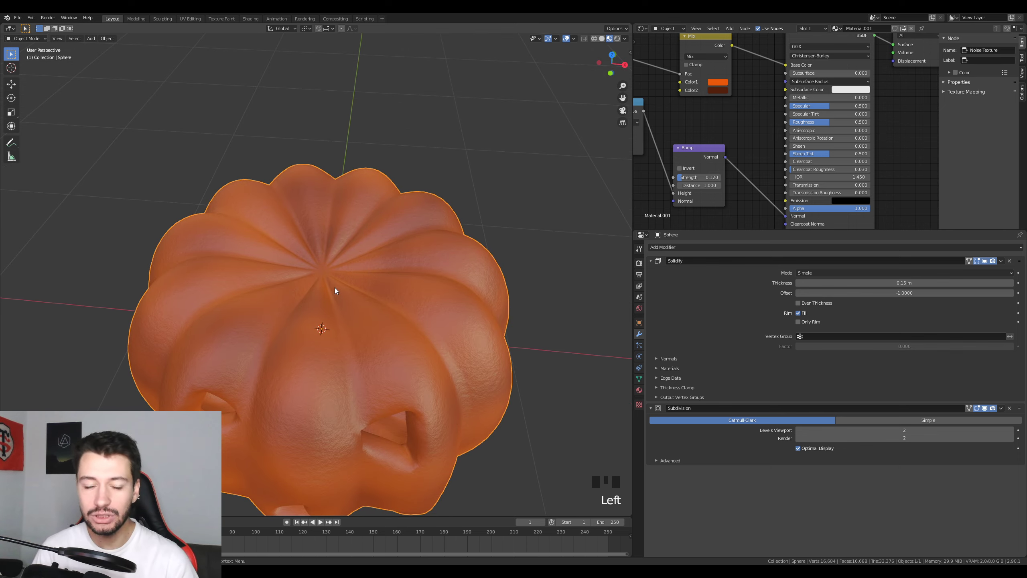
key(KP_7)
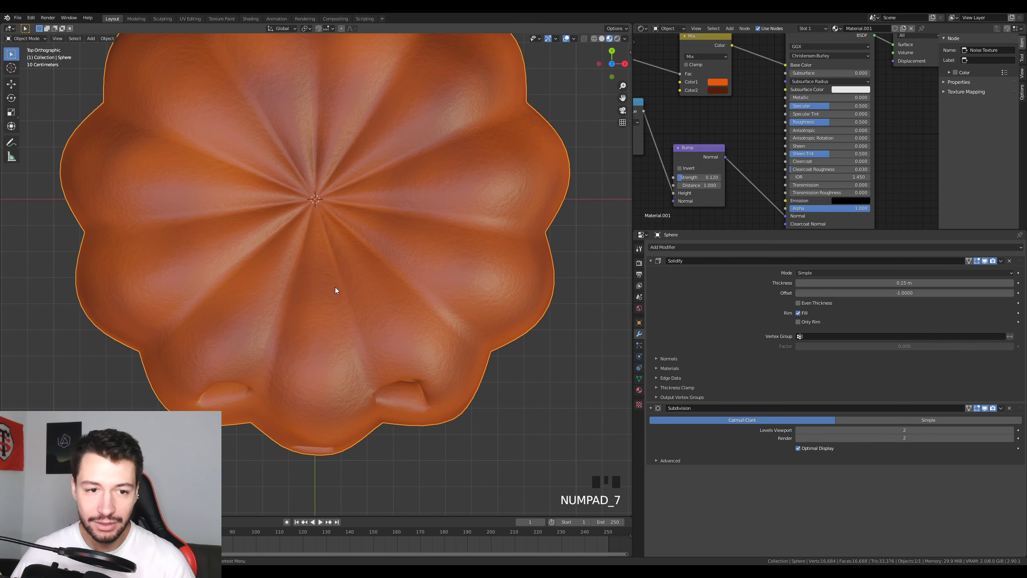
key(Tab)
scroll(349, 185, up, 3)
shift+middle_drag(330, 126, 328, 266)
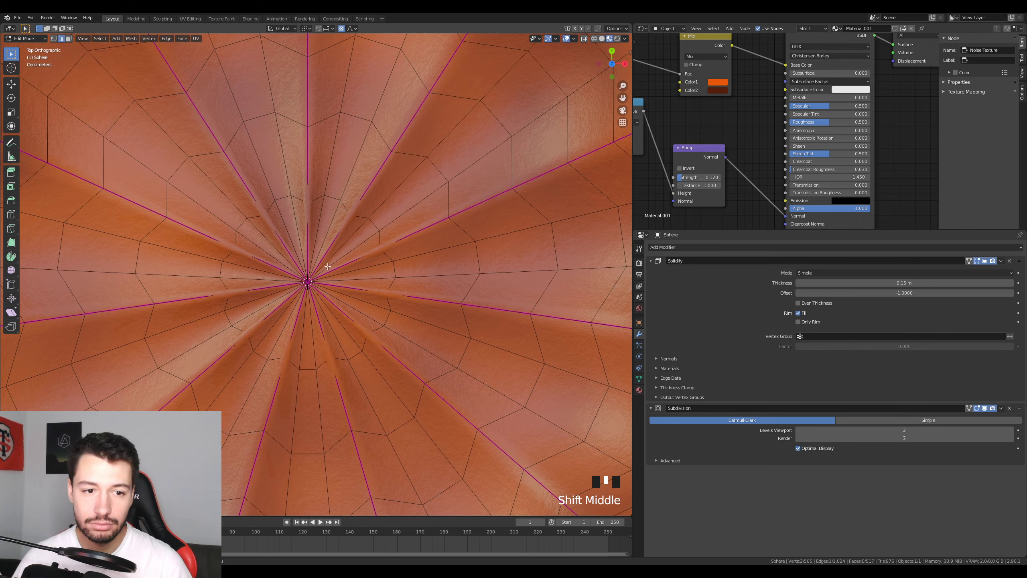
click(54, 39)
click(306, 284)
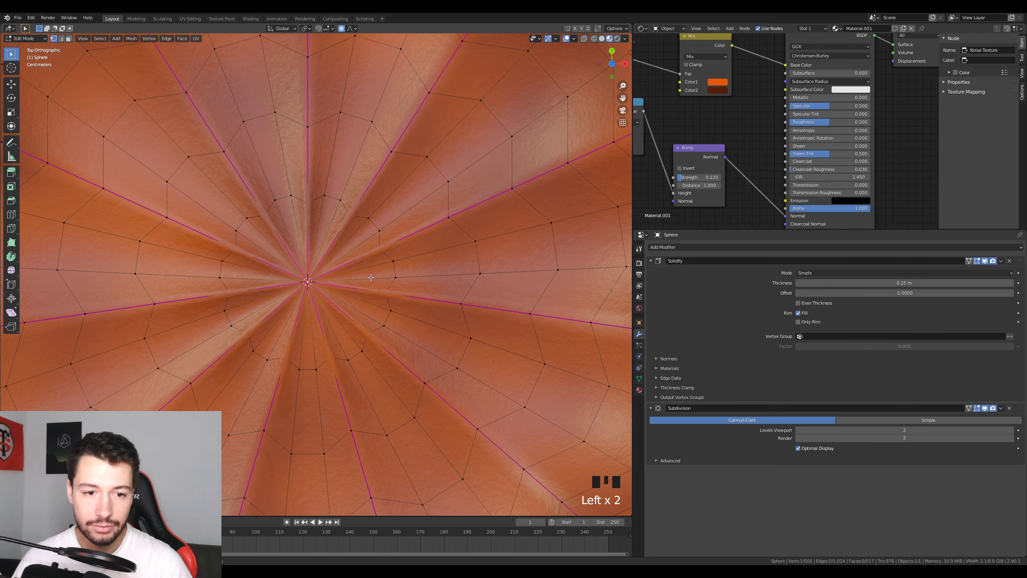
scroll(371, 278, down, 3)
middle_drag(371, 278, 375, 229)
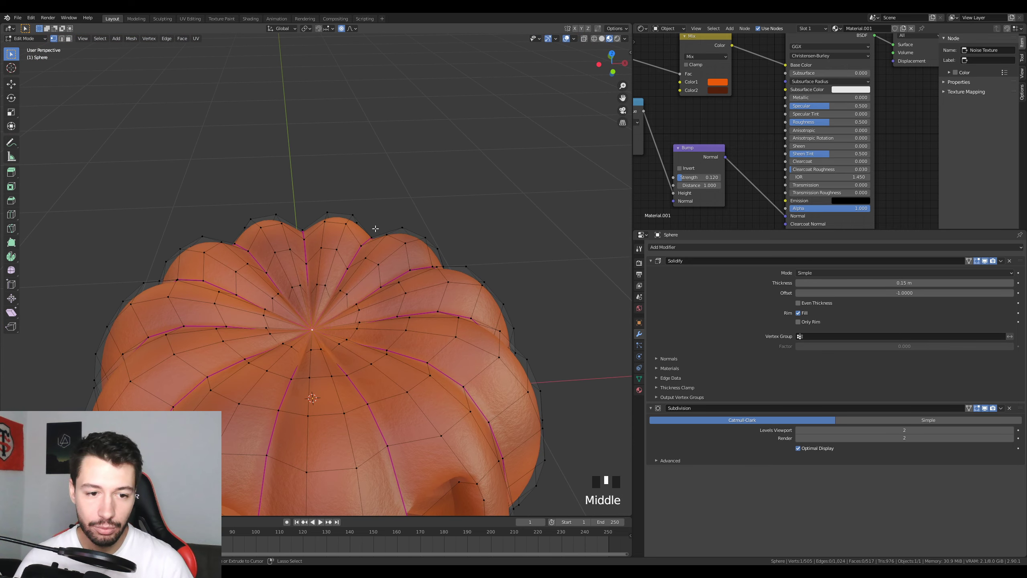
key(ctrl+KP_Add)
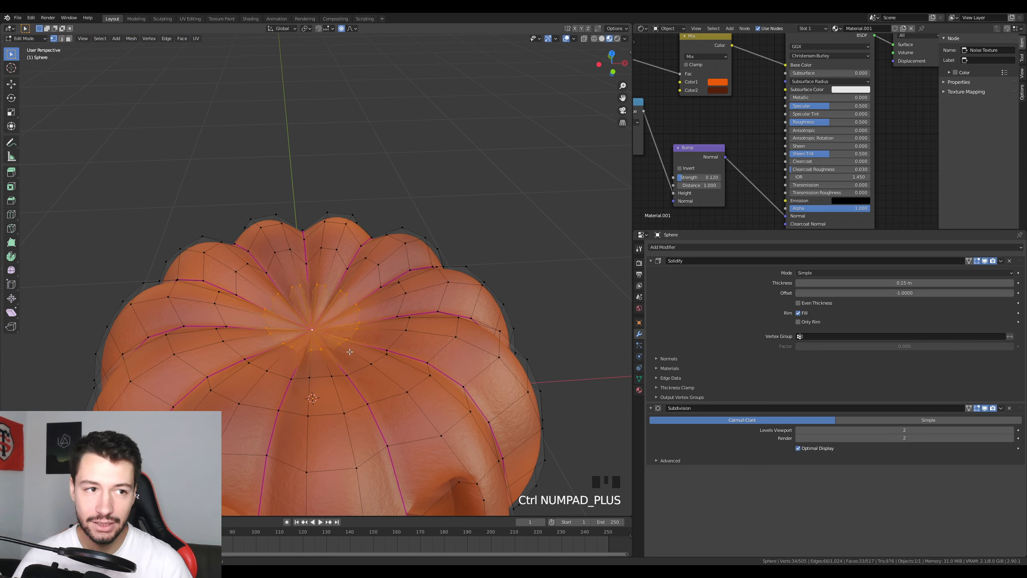
Step: Turn off proportional editing and extrude the selected faces around the pumpkin's top centre slightly upward
middle_drag(350, 351, 368, 281)
click(342, 30)
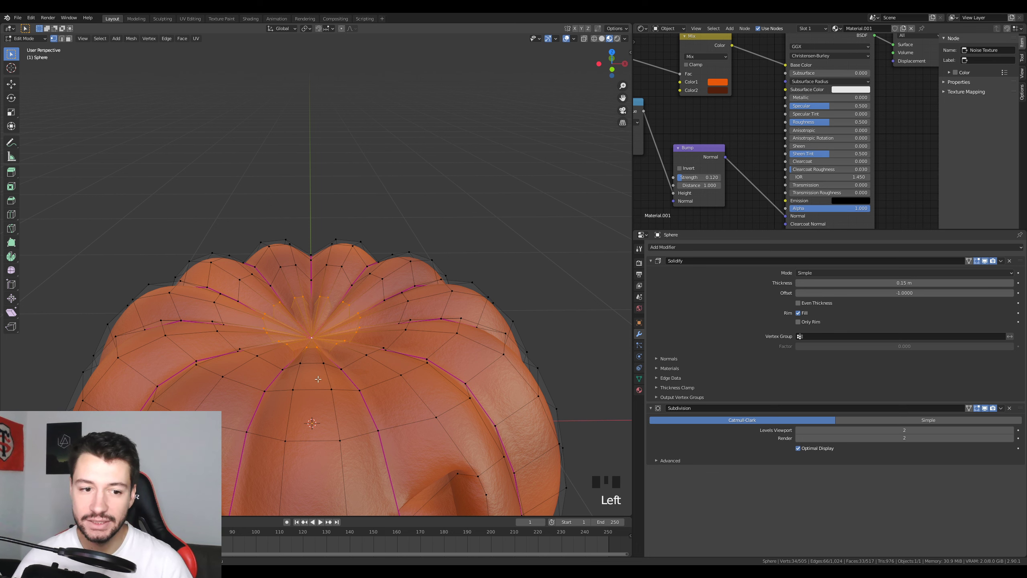
middle_drag(319, 379, 378, 377)
key(e)
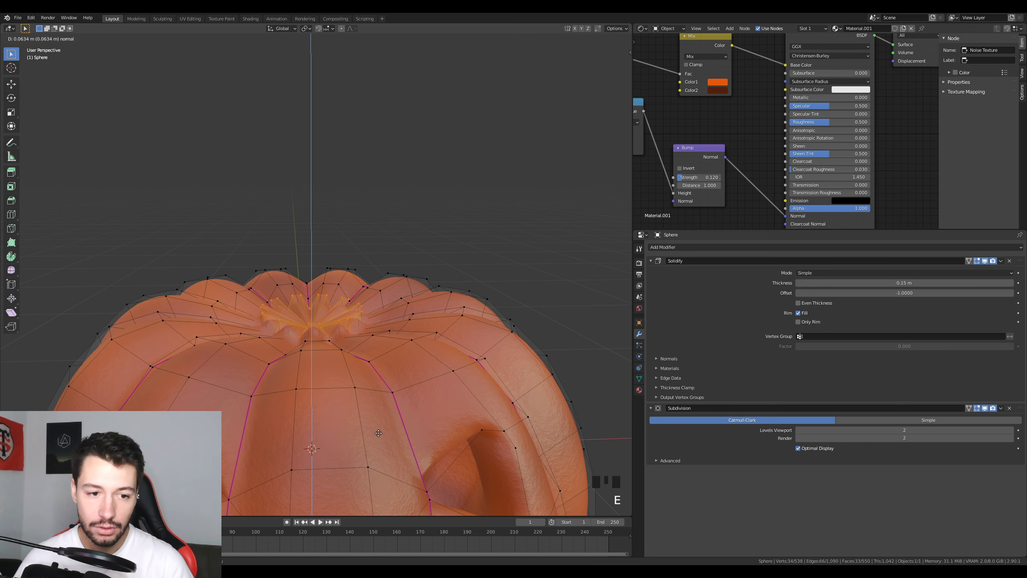
click(399, 438)
Step: Flatten the extruded faces by scaling them to 0 along Z, and change the viewport to solid shading
key(s)
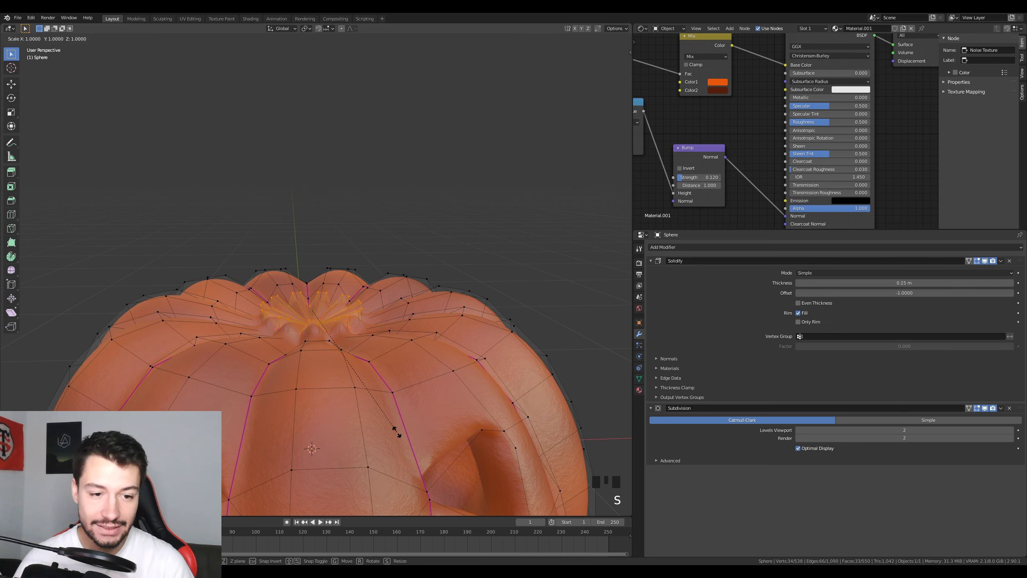
key(z)
key(0)
key(Return)
middle_drag(380, 413, 498, 235)
scroll(510, 210, up, 4)
click(594, 39)
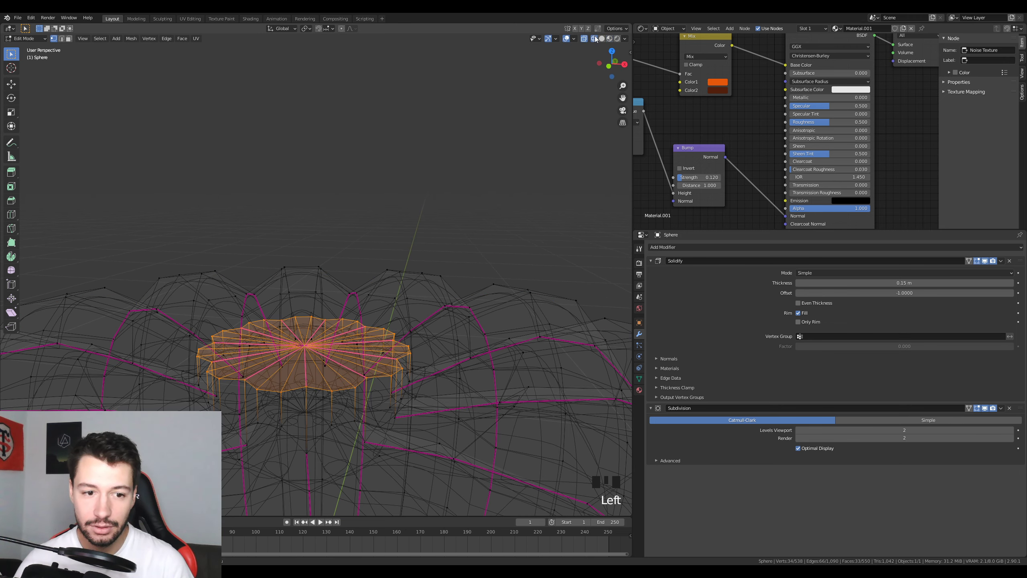
click(602, 38)
Step: Try to extrude a tall stem from the flattened faces in front view, narrowing and tilting its top
middle_drag(445, 259, 296, 358)
key(KP_1)
scroll(415, 283, down, 3)
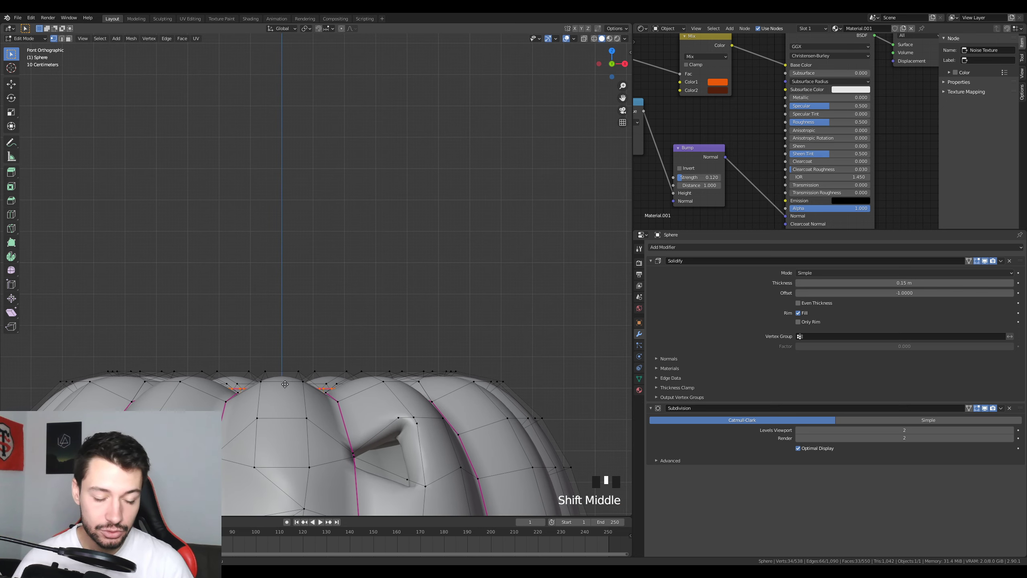
key(e)
click(285, 231)
key(s)
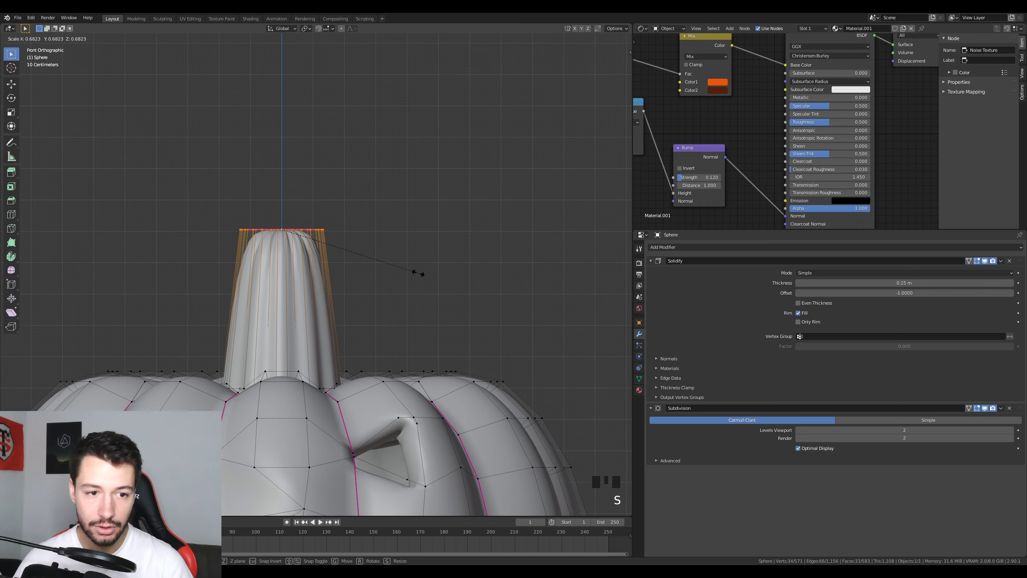
click(419, 275)
key(r)
click(417, 314)
mouse_move(344, 292)
middle_down()
mouse_move(330, 344)
mouse_move(343, 320)
mouse_move(341, 297)
mouse_move(330, 301)
middle_up()
key(KP_1)
scroll(329, 303, down, 5)
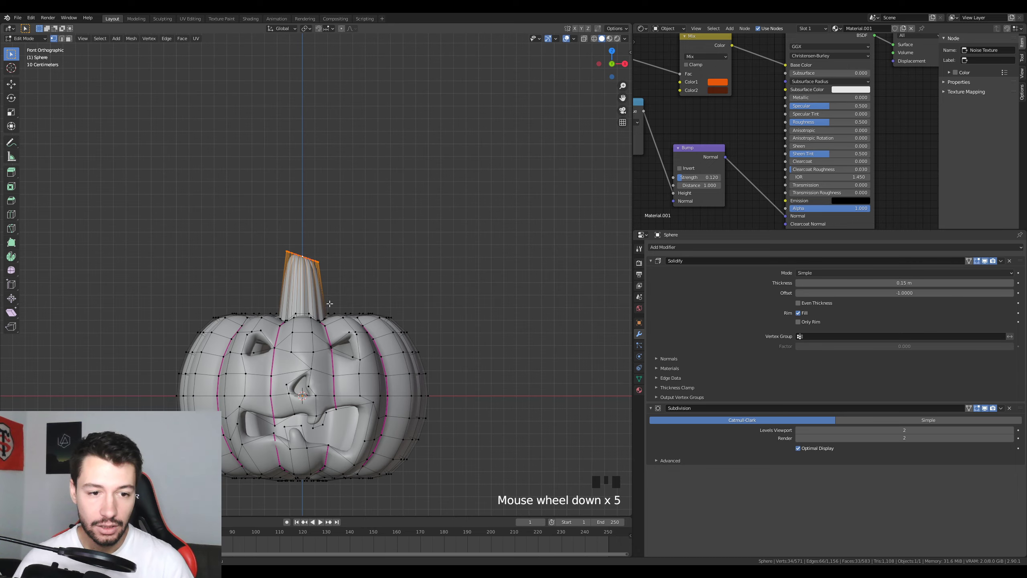
scroll(328, 305, up, 1)
middle_drag(279, 316, 290, 340)
Step: Undo the tall stem's extrusion, narrowing and tilt, going back to the flattened faces
key(ctrl+z)
key(ctrl+z)
key(ctrl+z)
key(ctrl+z)
Step: Scale the flattened top faces down to about 0.6 to make a narrower stem base
scroll(290, 340, up, 3)
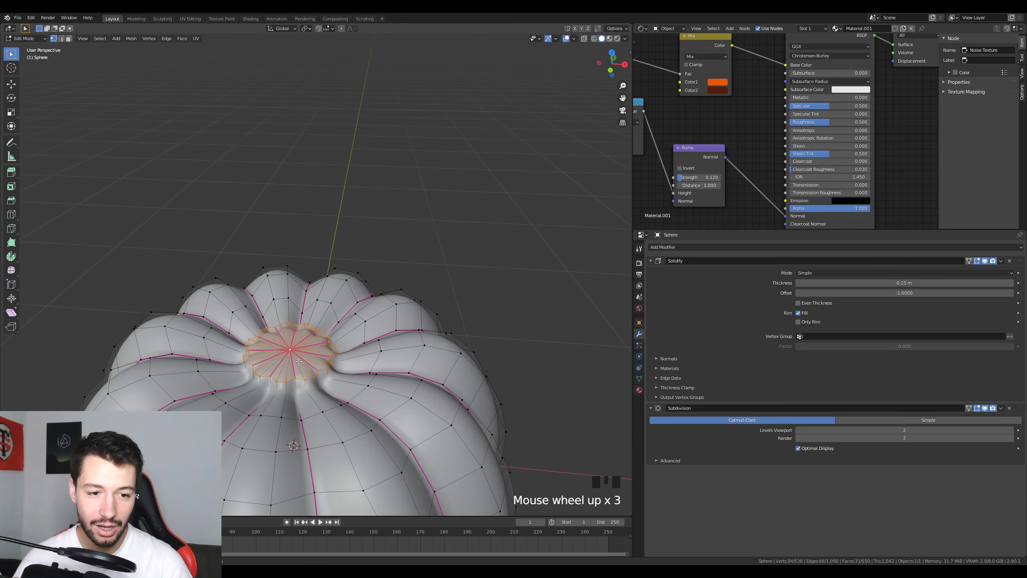
key(s)
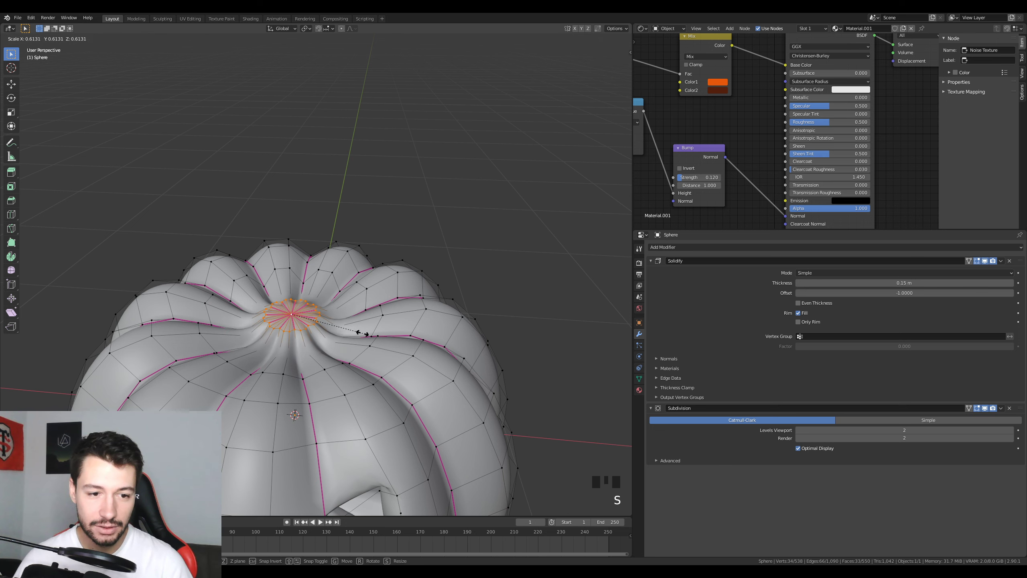
click(368, 337)
Step: Extrude a short stem section upward from the base and scale its top narrower
middle_drag(368, 337, 371, 309)
key(e)
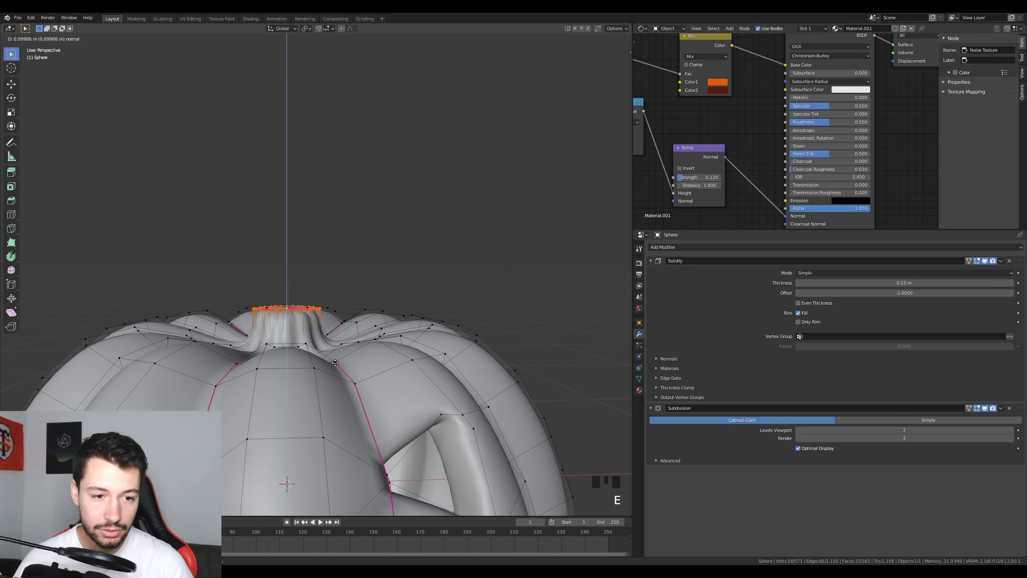
click(331, 375)
key(s)
click(371, 347)
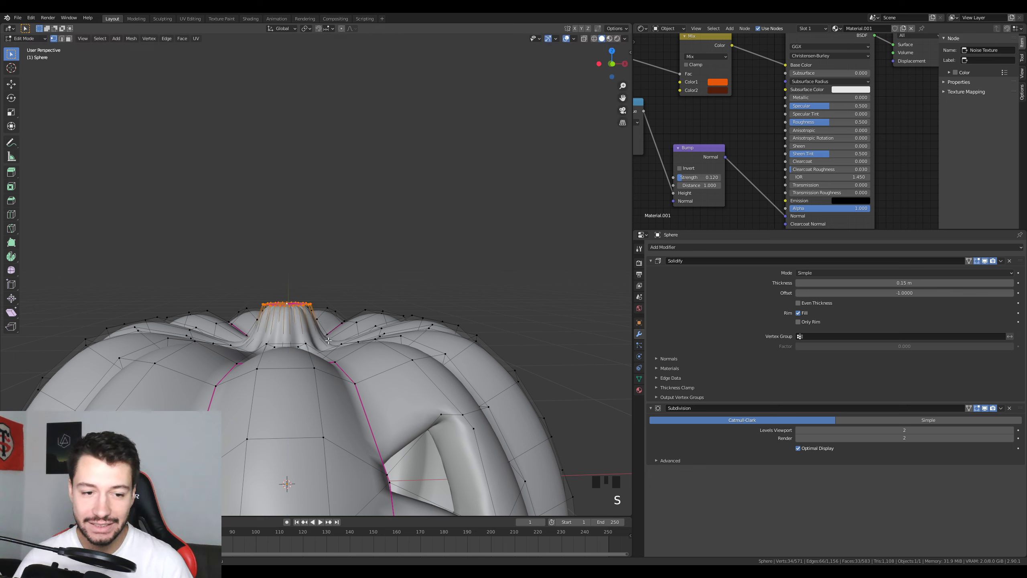
Step: Extrude a taller stem section straight up in front view and narrow its top end
key(KP_1)
key(e)
click(349, 282)
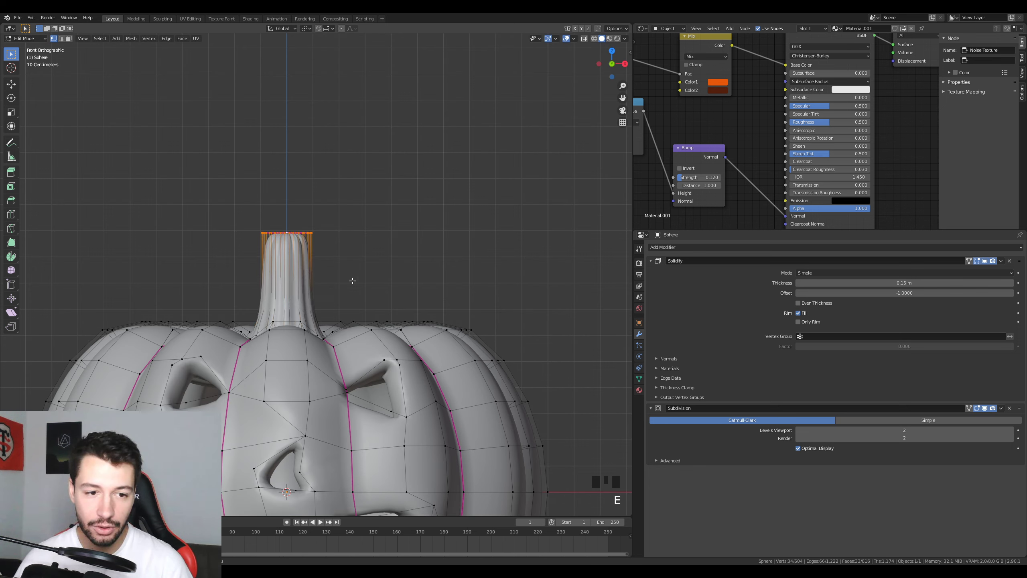
key(s)
click(374, 277)
Step: Tilt the stem's top end clockwise and shift it to the right, shrinking it slightly
key(r)
click(395, 309)
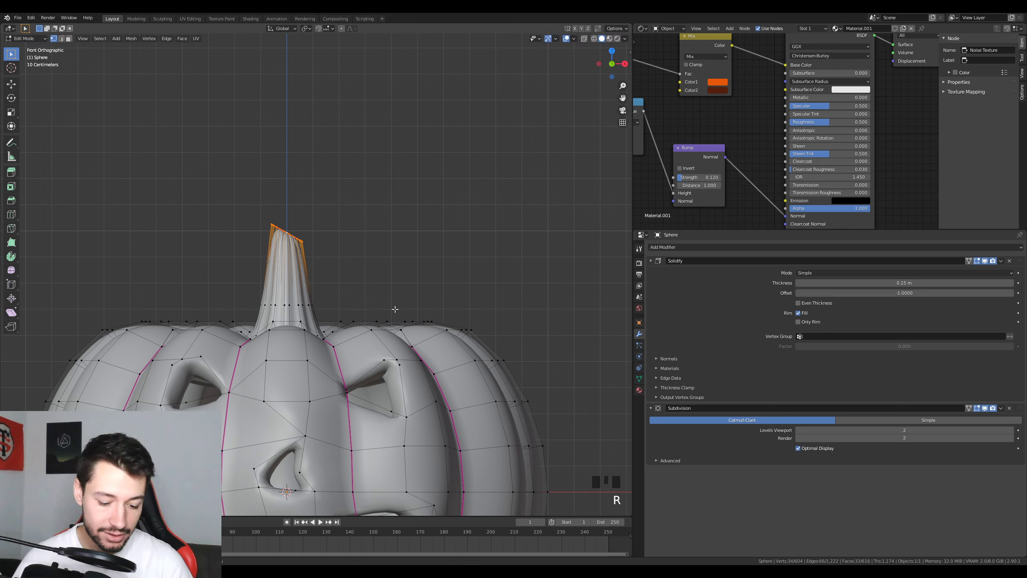
key(f)
key(ctrl+z)
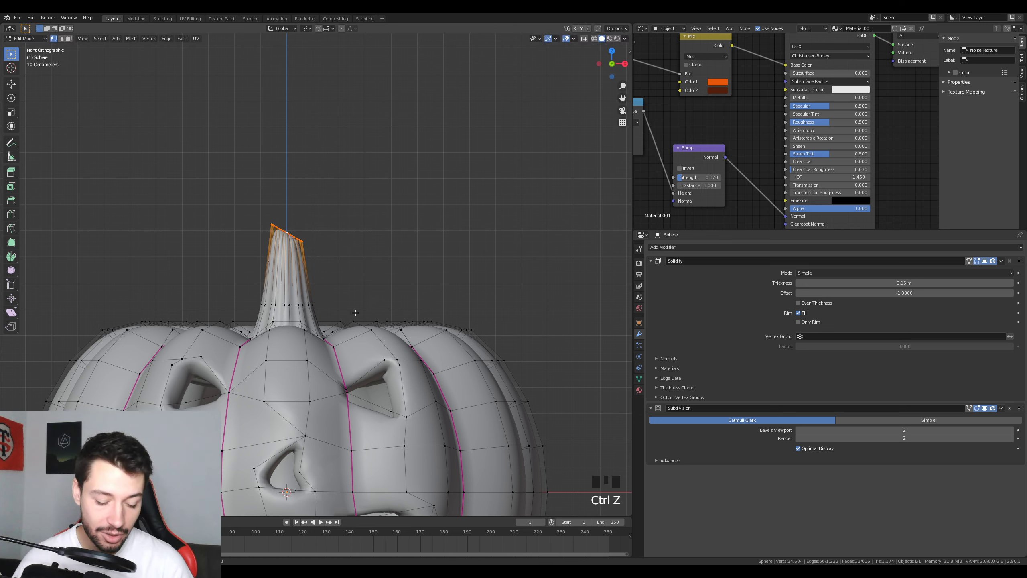
key(g)
click(368, 314)
key(s)
click(372, 309)
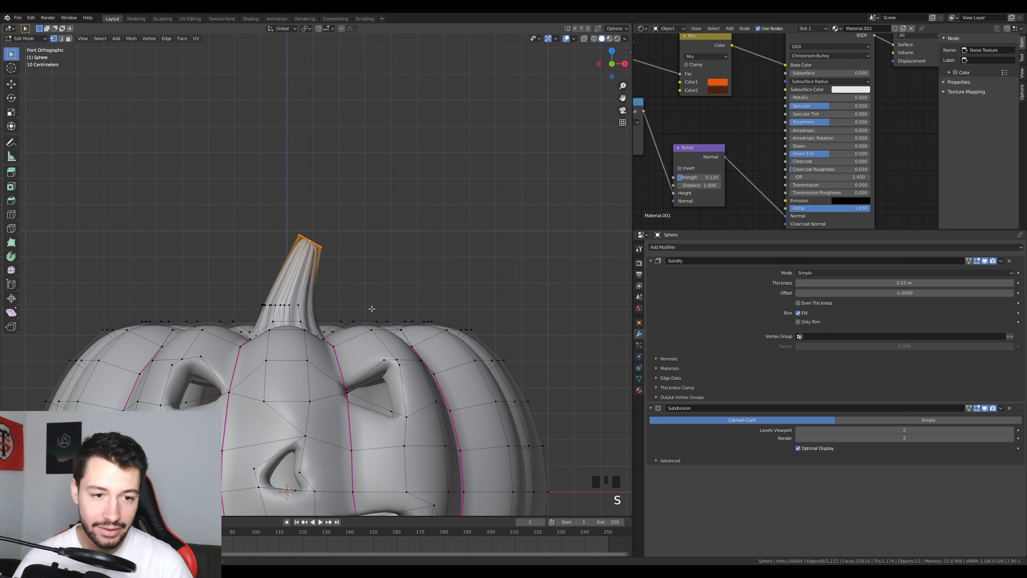
Step: Extrude a further section along the tilted stem and rotate its narrow end so the tip bends to the right
key(e)
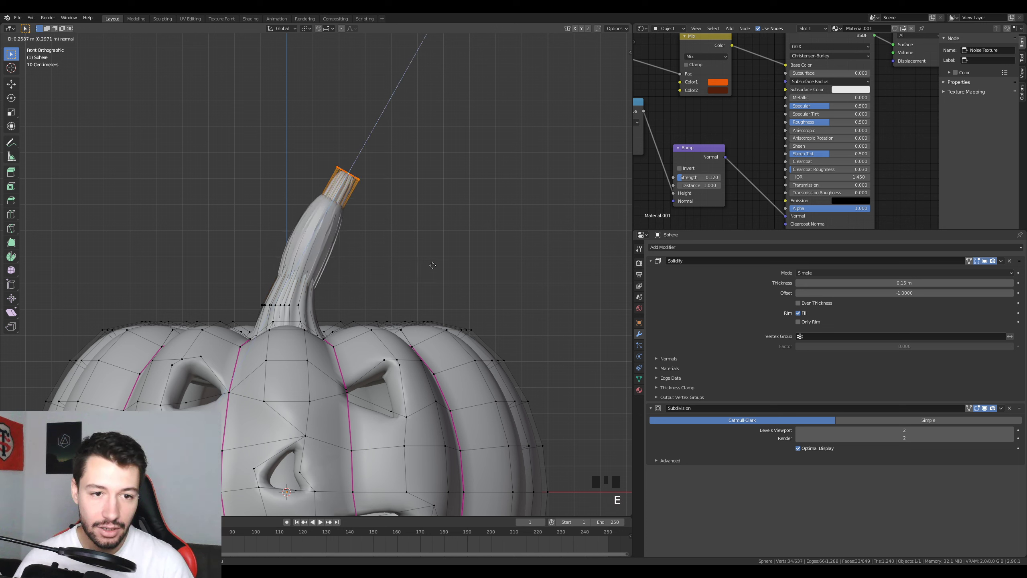
click(465, 268)
key(r)
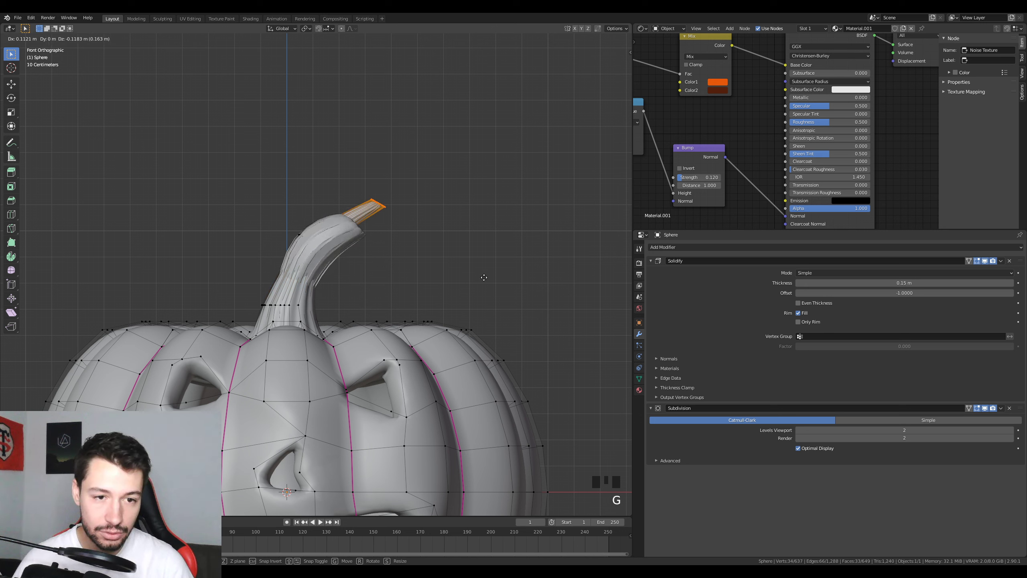
click(398, 335)
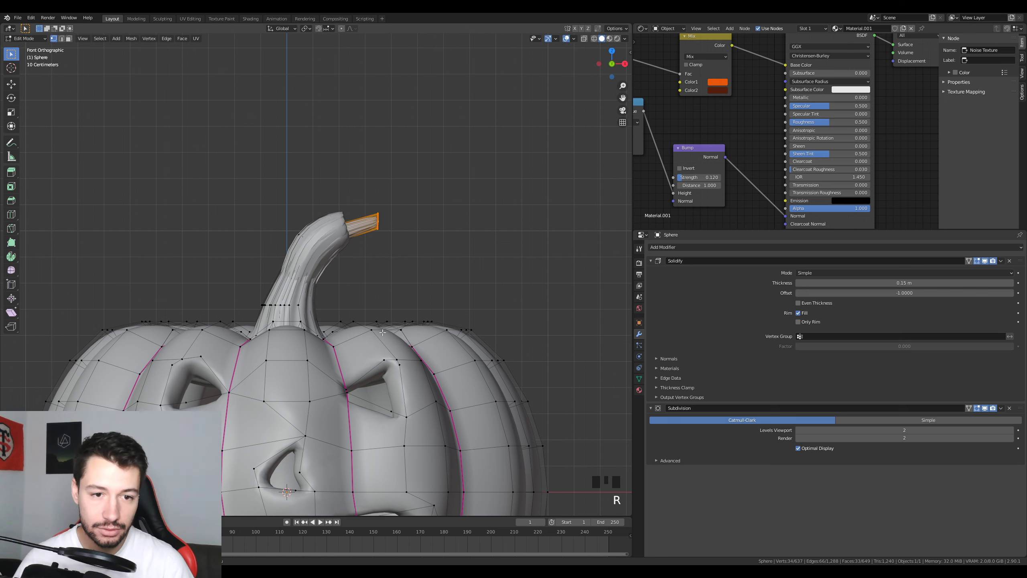
Step: Return to Object Mode and display the pumpkin in Material Preview shading
key(Tab)
middle_drag(430, 289, 584, 46)
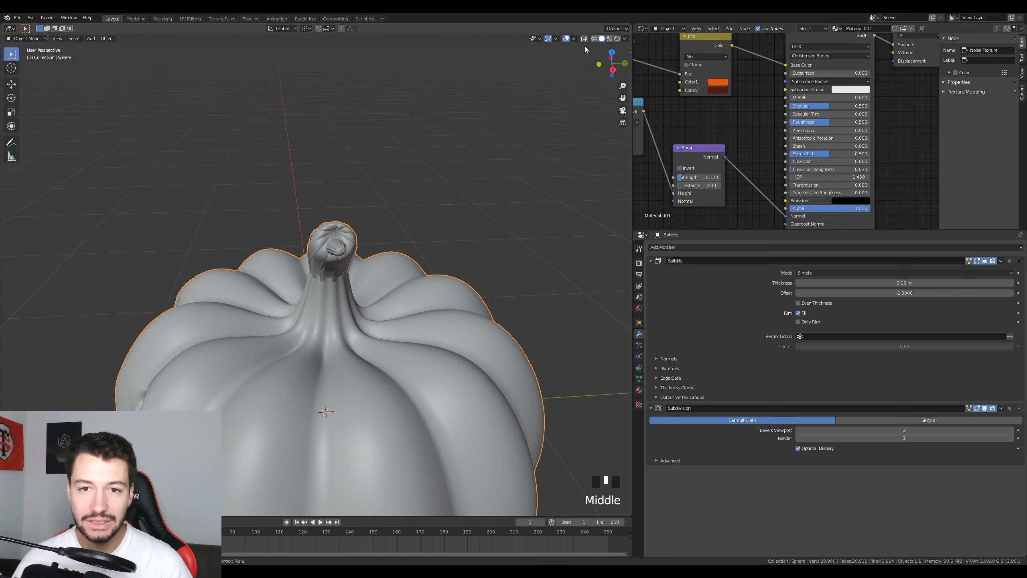
click(609, 38)
Step: Examine the new stem's shape and surface texture from several angles
middle_drag(405, 302, 369, 283)
scroll(369, 283, up, 2)
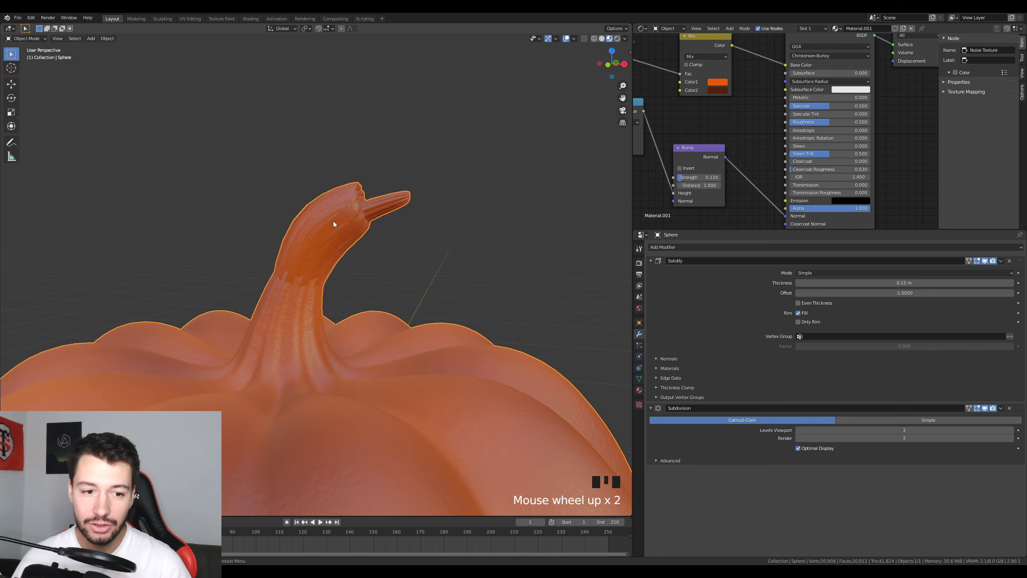
middle_drag(333, 224, 384, 179)
scroll(339, 394, up, 3)
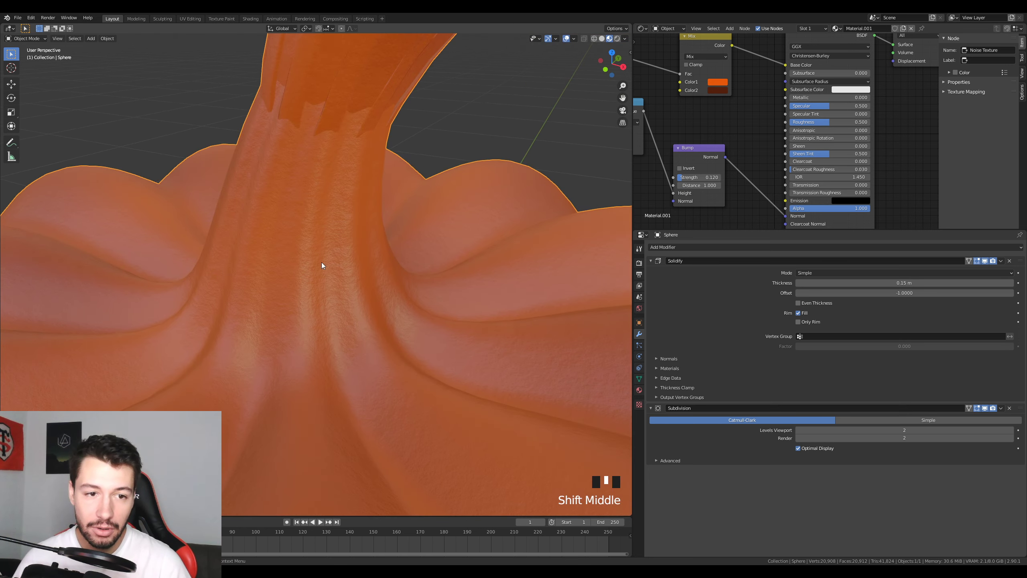
scroll(321, 265, down, 4)
middle_drag(410, 101, 362, 162)
scroll(348, 332, down, 2)
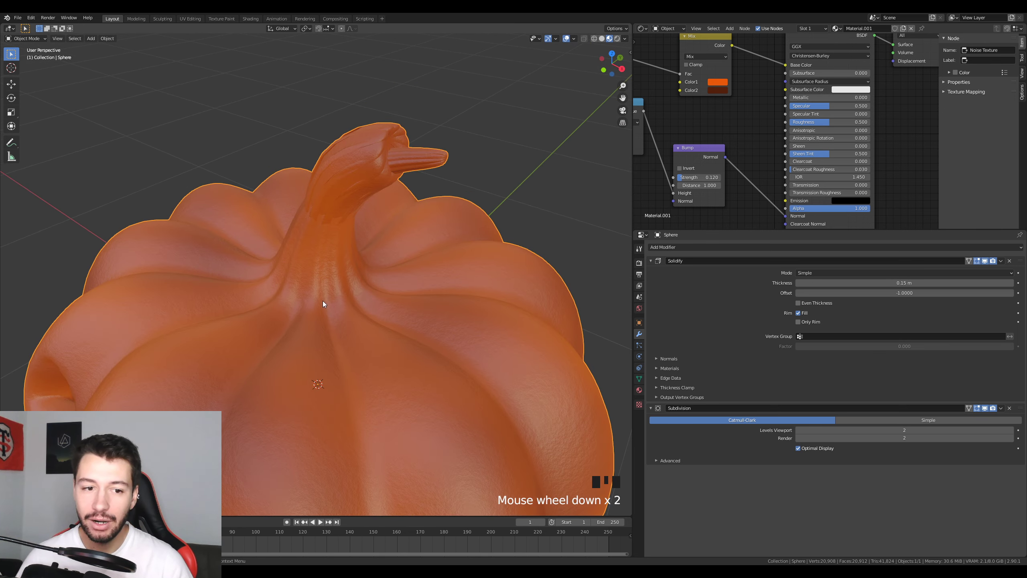
middle_drag(323, 301, 291, 278)
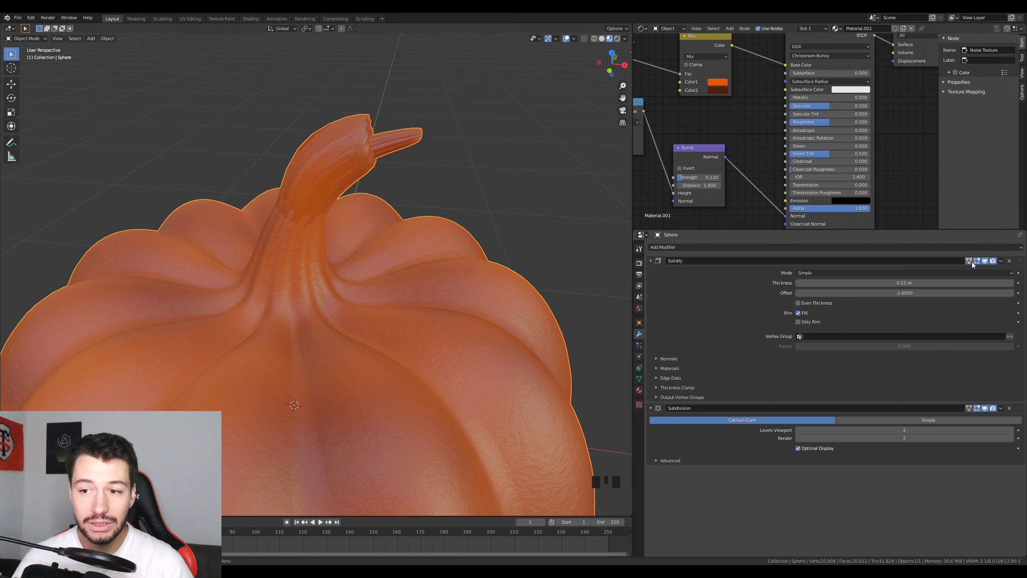
Step: Hide the Solidify modifier in the viewport to compare the stem without it, and show it again
click(984, 261)
middle_drag(428, 275, 408, 264)
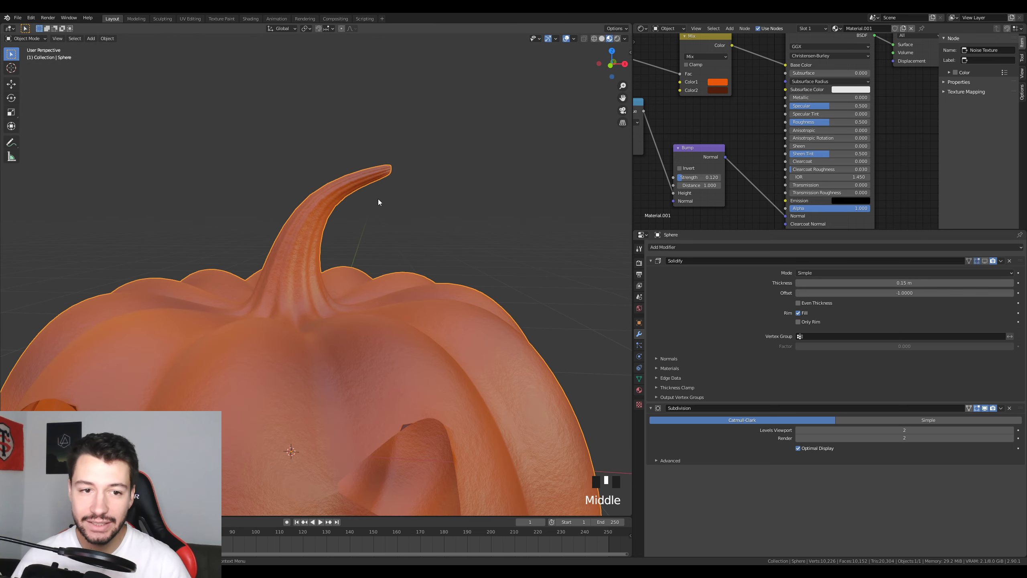
click(984, 261)
middle_drag(339, 254, 332, 301)
scroll(341, 294, up, 2)
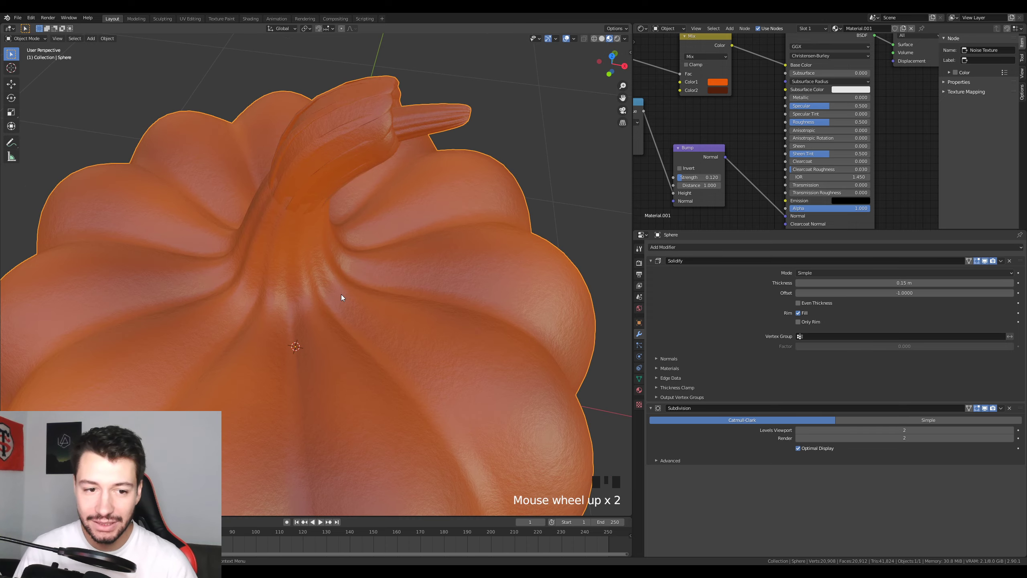
Step: In Edit Mode, select the vertex at the stem's tip and grow the selection seven times down the stem
key(Tab)
middle_drag(331, 259, 380, 230)
scroll(429, 84, up, 1)
click(433, 91)
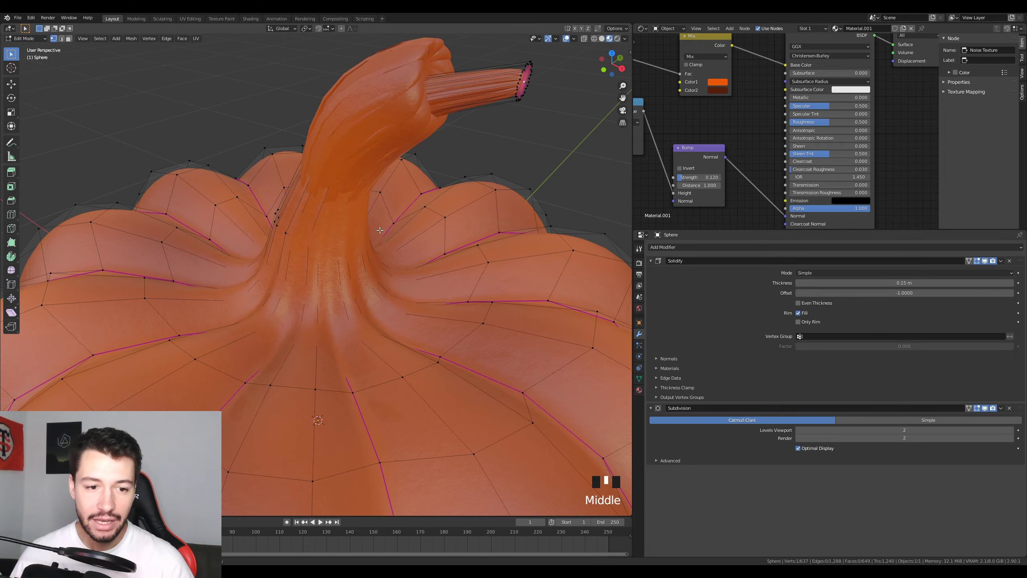
key(ctrl+KP_Add)
key(ctrl+KP_Add)
key(ctrl+KP_Add)
key(ctrl+KP_Add)
key(ctrl+KP_Add)
key(ctrl+KP_Add)
key(ctrl+KP_Add)
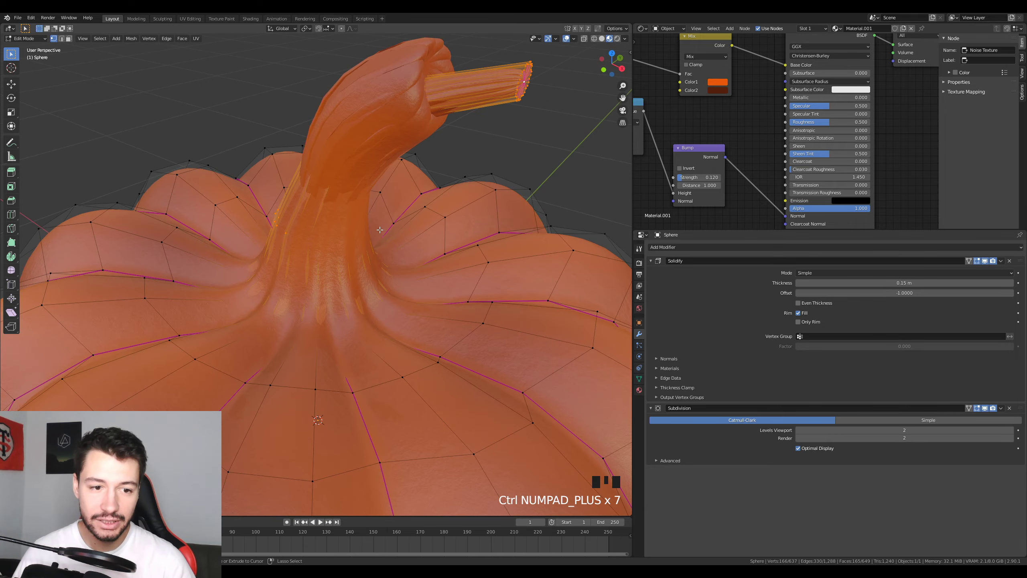
Step: Switch the viewport to Solid shading and view the selected stem from the side
middle_drag(379, 230, 566, 81)
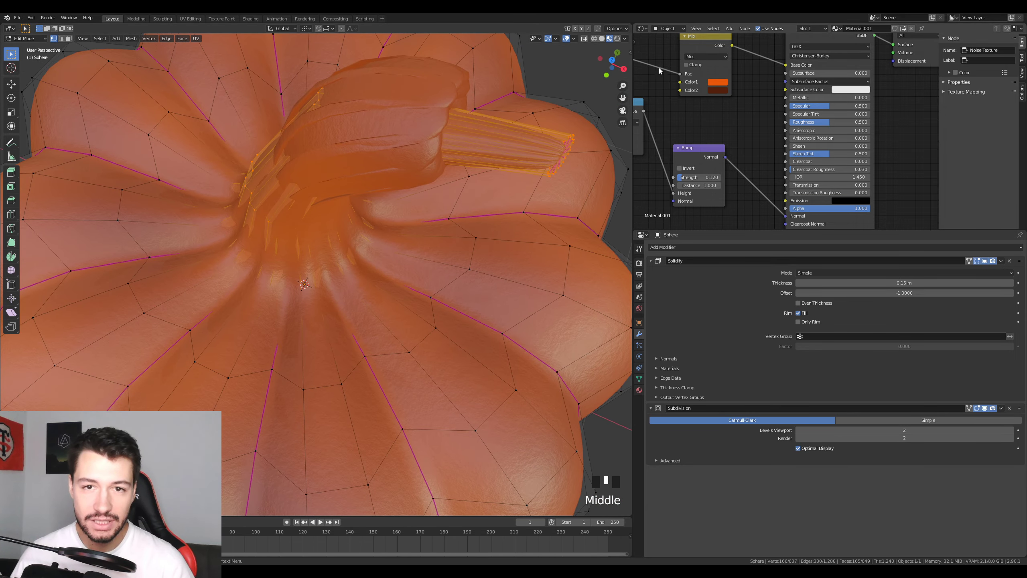
click(593, 39)
mouse_move(404, 202)
middle_down()
mouse_move(381, 183)
mouse_move(281, 184)
mouse_move(383, 250)
mouse_move(358, 194)
middle_up()
click(602, 39)
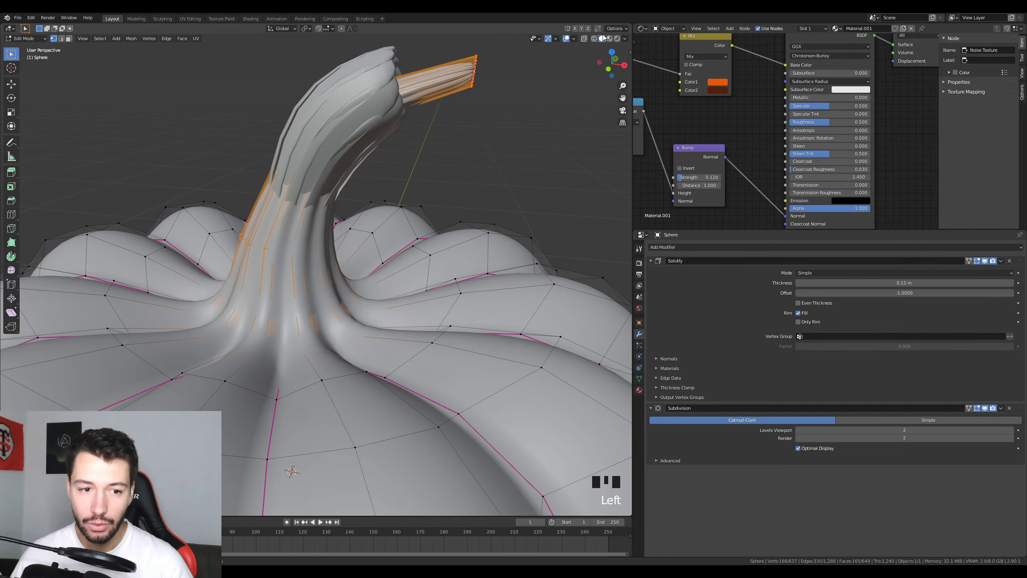
Step: Try separating the selected stem faces into their own object and inspect the cut in Object Mode
scroll(404, 259, down, 2)
middle_drag(404, 259, 404, 268)
key(p)
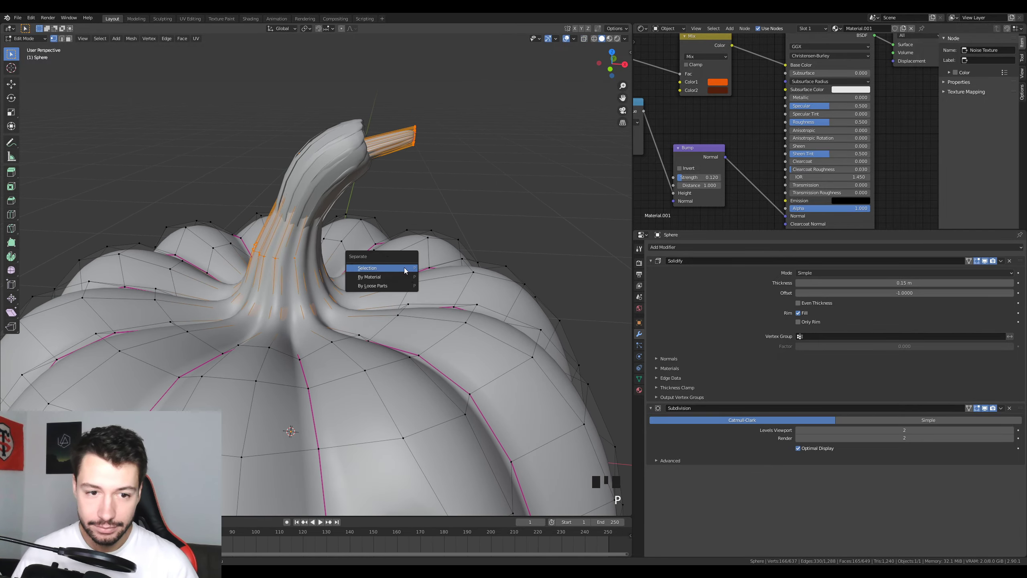
click(405, 269)
key(Tab)
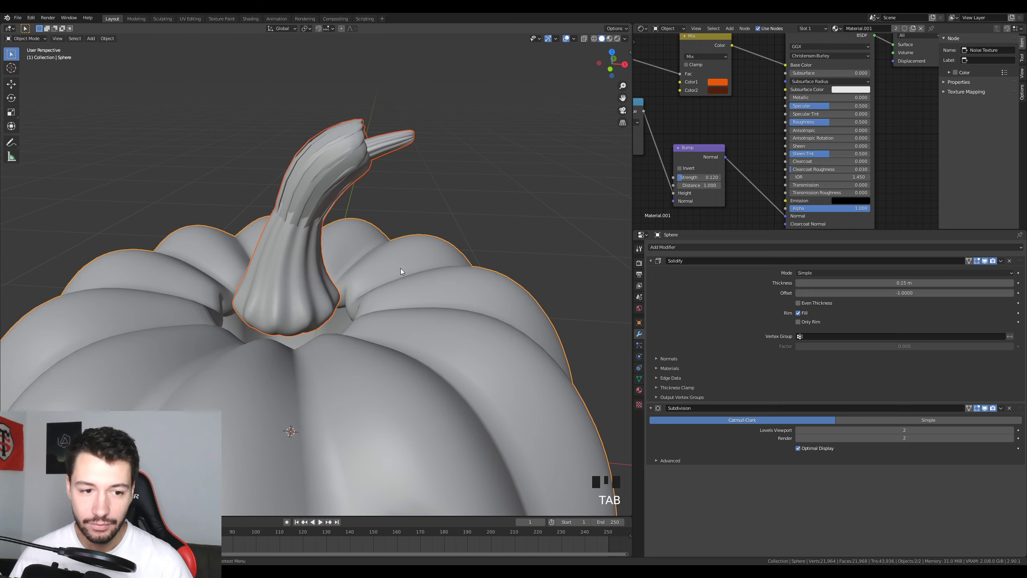
middle_drag(400, 269, 298, 266)
click(307, 277)
scroll(314, 258, up, 2)
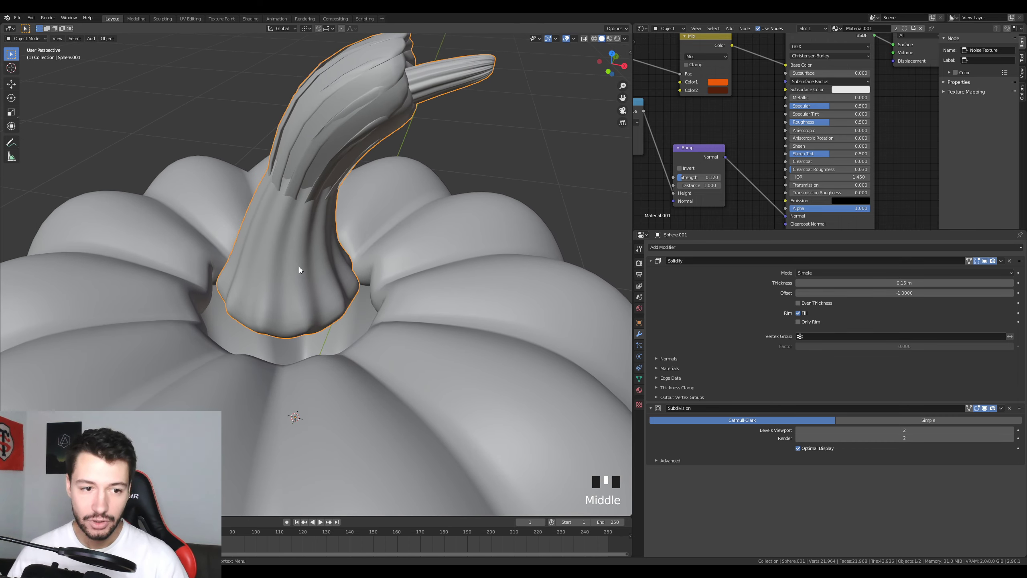
Step: Undo the separation of the stem and return to its Edit Mode selection
key(ctrl+z)
key(ctrl+z)
key(ctrl+z)
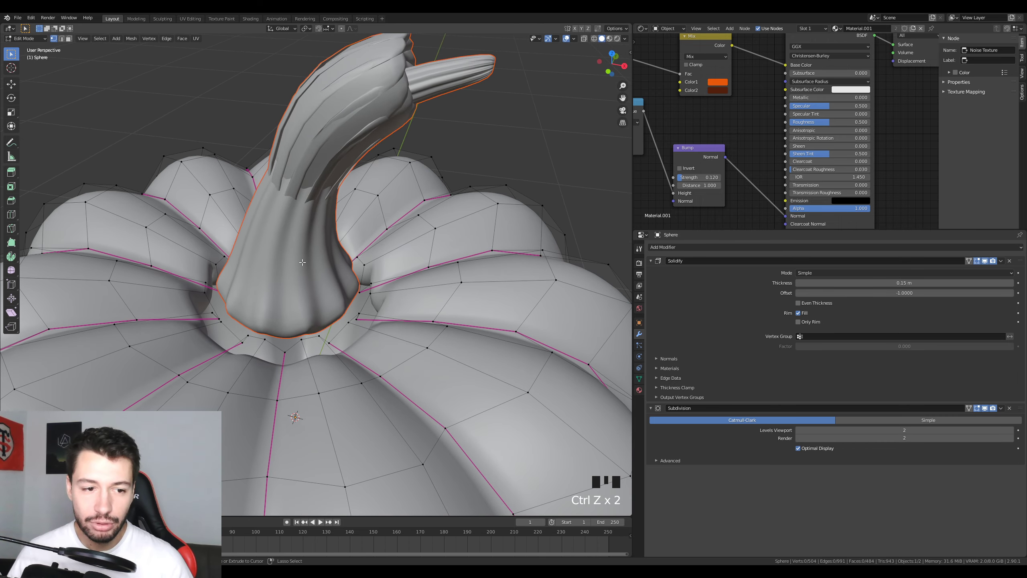
Step: Grow the selection by one ring around the stem's base, separate it into its own object, and return to Object Mode
key(ctrl+KP_Add)
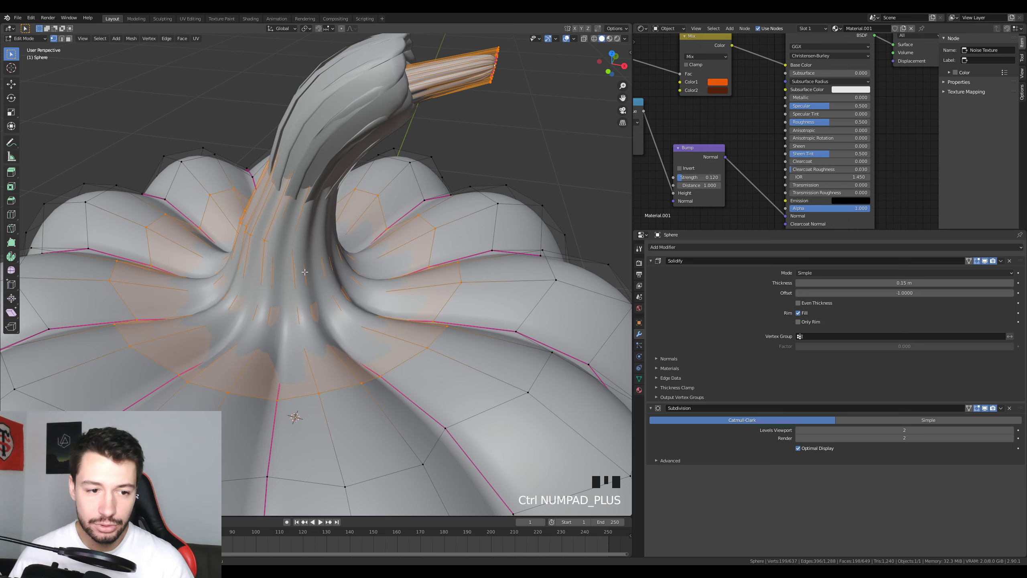
middle_drag(304, 272, 304, 225)
key(p)
click(330, 287)
key(Tab)
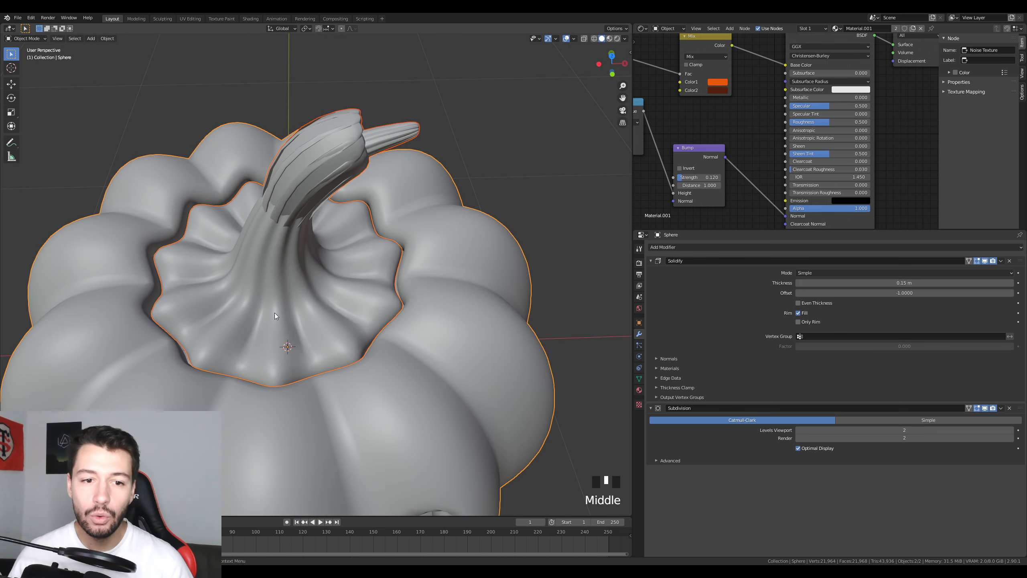
middle_drag(275, 314, 288, 279)
scroll(288, 283, up, 2)
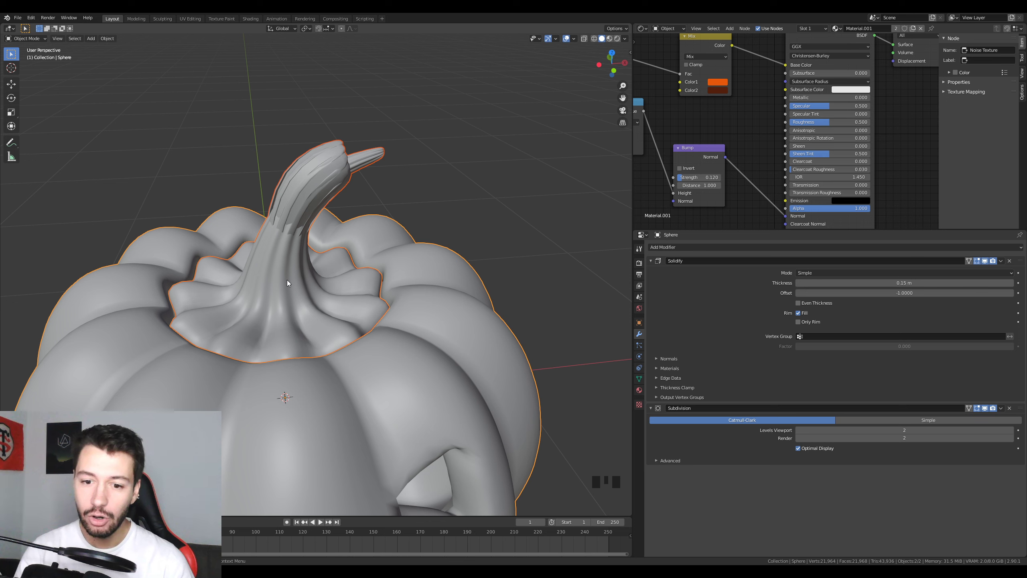
Step: Select only the separated lid with the stem and move it freely over the pumpkin's opening
click(340, 289)
click(437, 336)
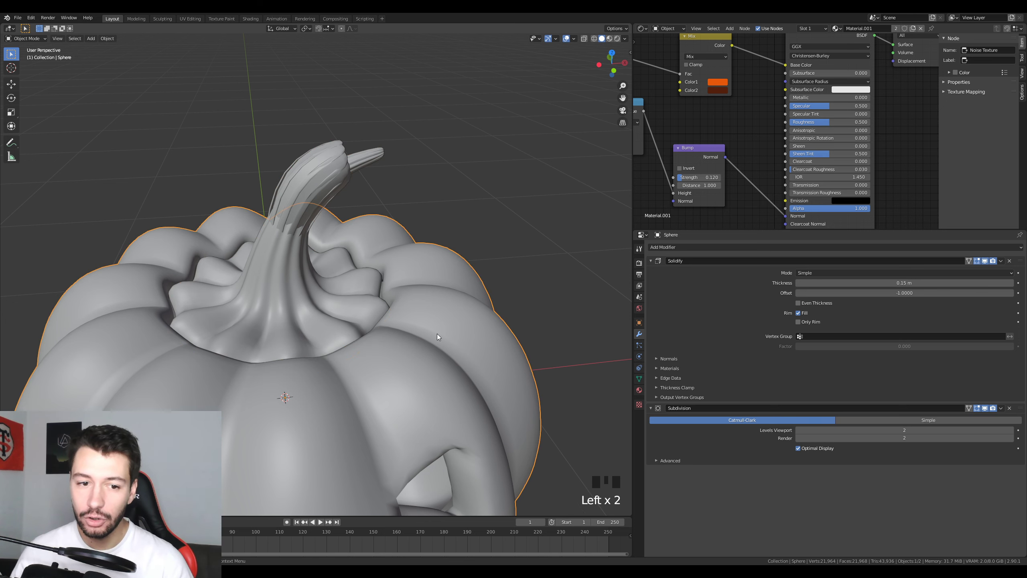
scroll(437, 334, down, 4)
click(323, 299)
middle_drag(321, 310, 311, 307)
key(g)
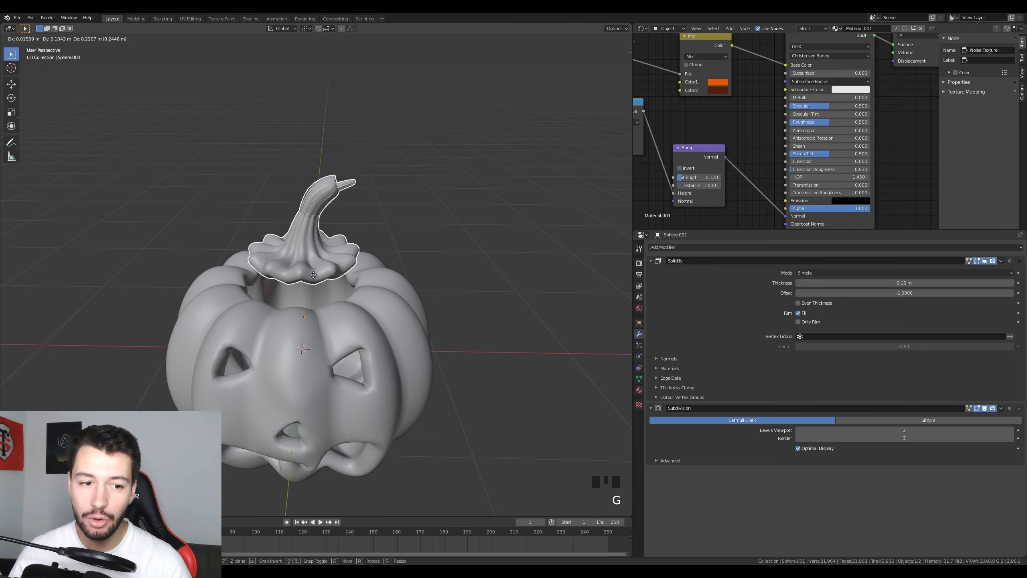
click(313, 283)
scroll(317, 287, up, 3)
middle_drag(318, 287, 363, 298)
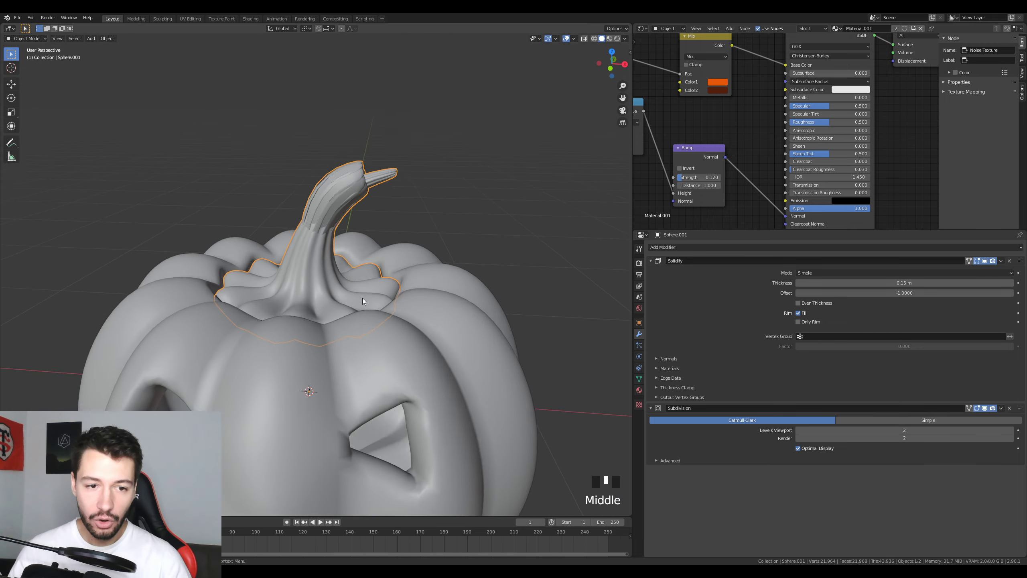
Step: Switch to Material Preview shading and raise the lid along the Z axis until it is clear of the pumpkin
click(609, 39)
mouse_move(380, 338)
shift+middle_down()
mouse_move(323, 343)
mouse_move(367, 365)
mouse_move(366, 345)
shift+middle_up()
key(g)
key(z)
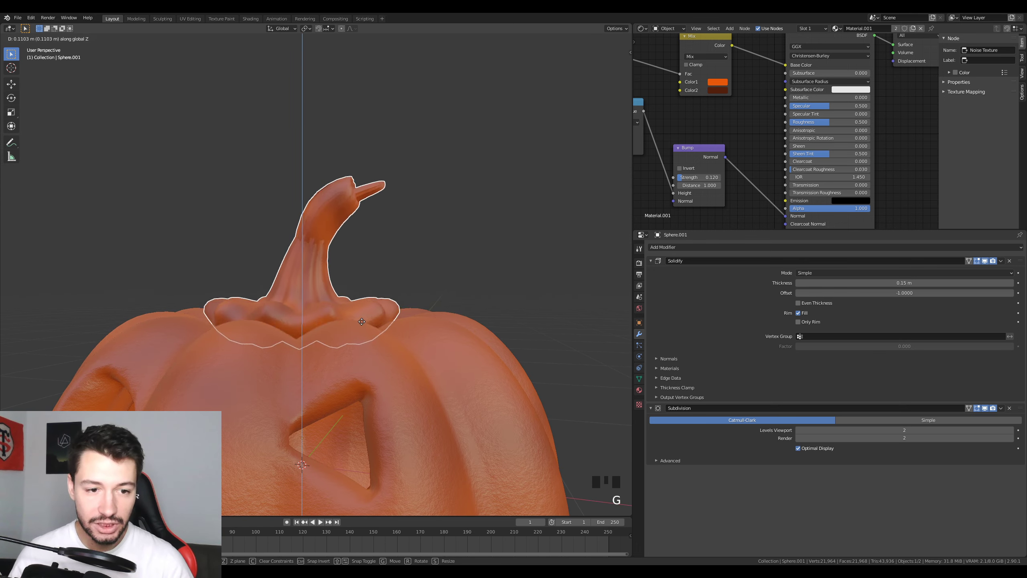
click(364, 273)
middle_drag(365, 273, 384, 328)
key(KP_1)
scroll(392, 317, down, 2)
scroll(391, 318, down, 2)
scroll(391, 343, up, 3)
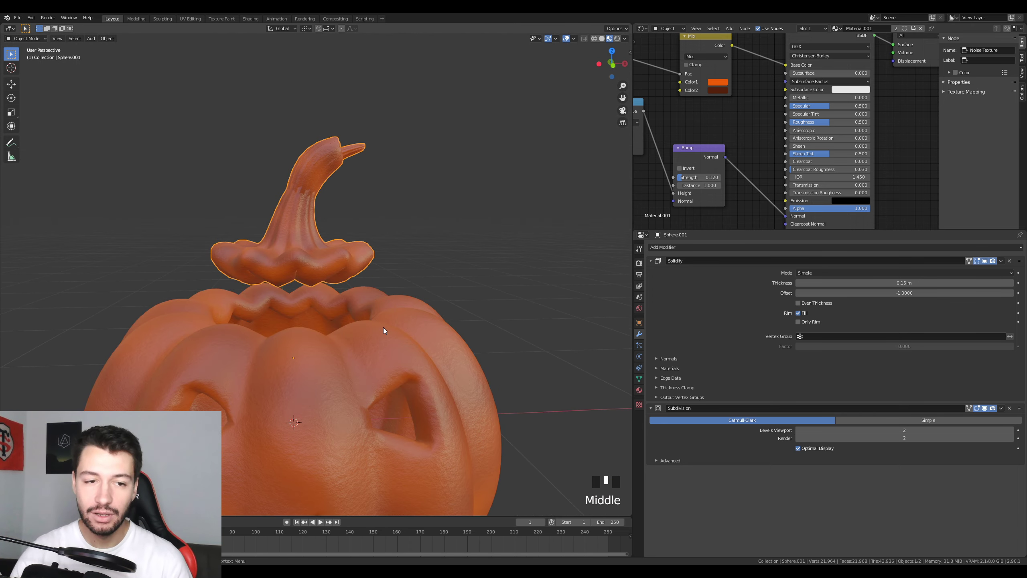
Step: Enter Edit Mode on the lid and turn off the Subdivision modifier's display in Edit Mode
scroll(428, 286, up, 4)
shift+middle_drag(429, 285, 389, 333)
key(Tab)
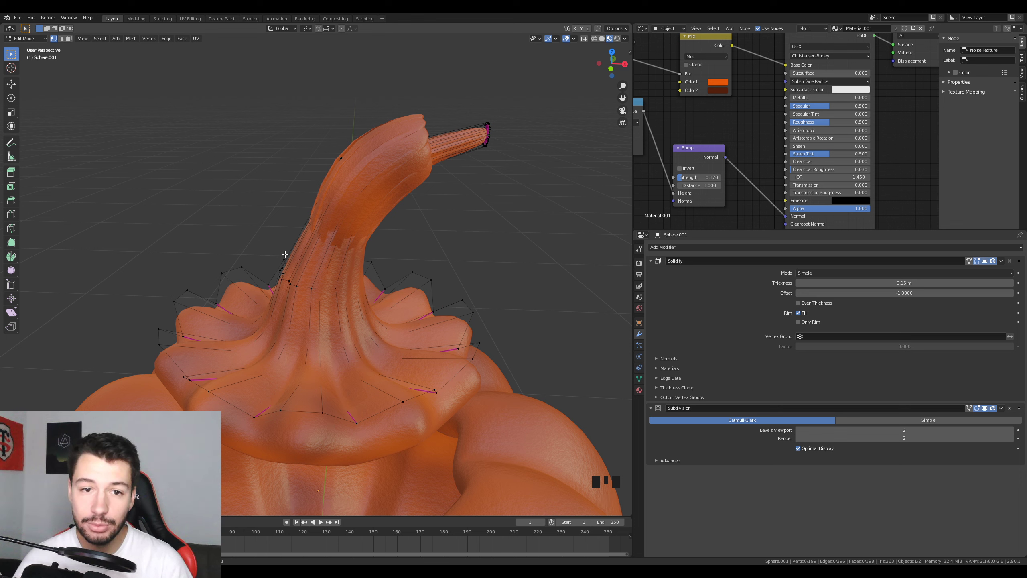
click(978, 408)
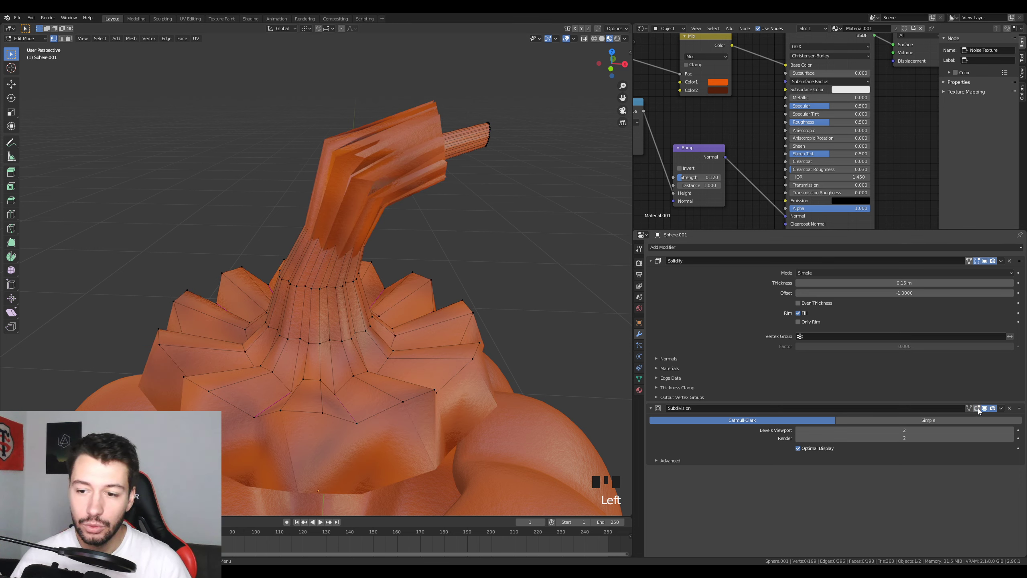
middle_drag(308, 307, 324, 340)
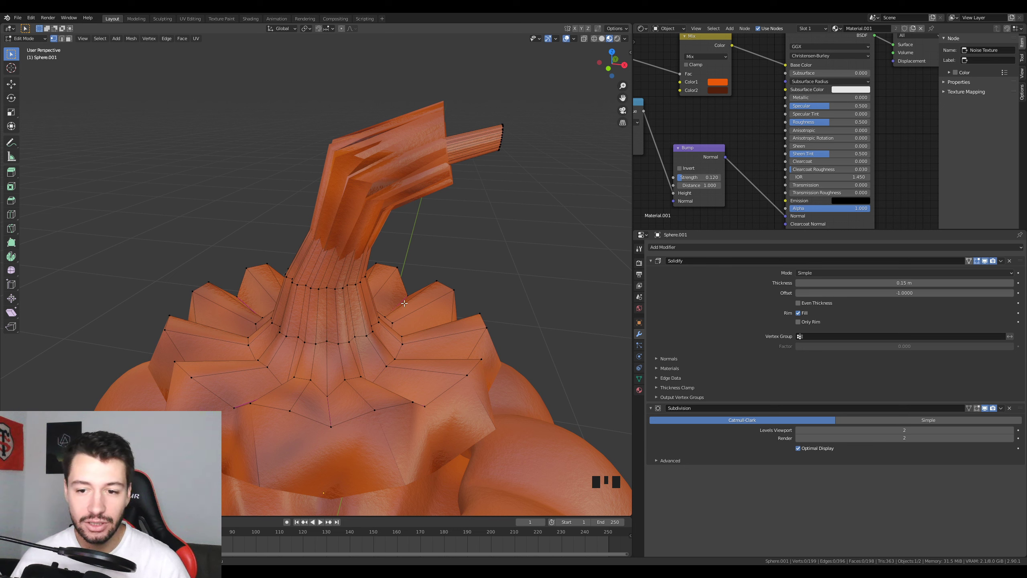
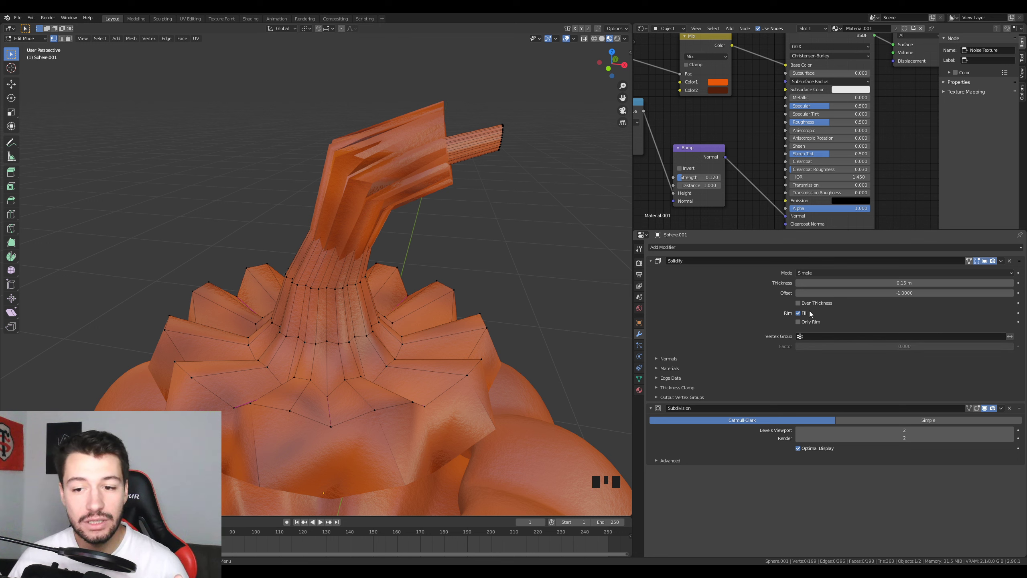
Step: Select the centre vertex at the stem's tip and grow the selection seven times down to the stem's base
middle_drag(465, 271, 403, 269)
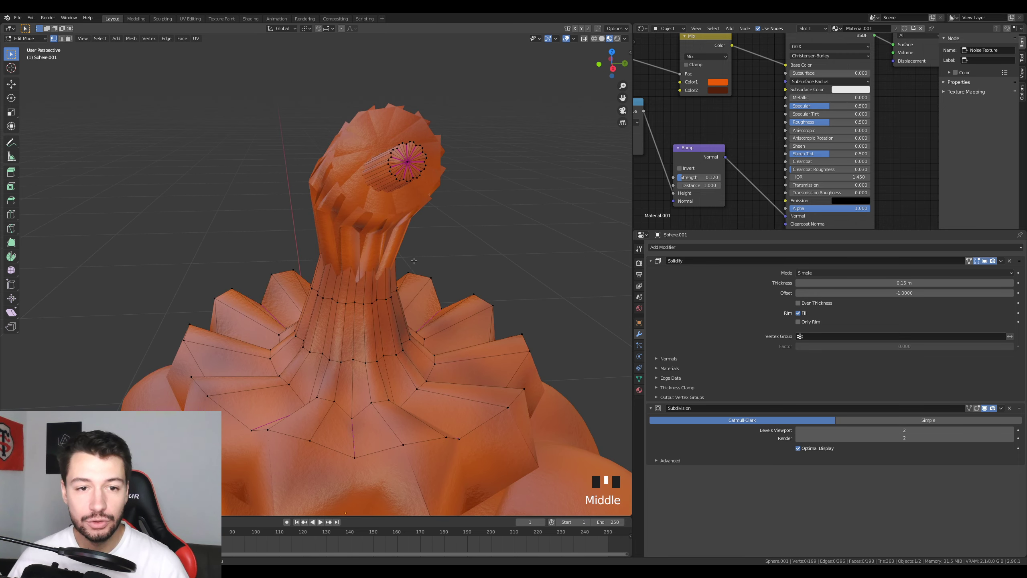
click(407, 162)
key(ctrl+KP_Add)
key(ctrl+KP_Add)
key(ctrl+KP_Add)
key(ctrl+KP_Add)
key(ctrl+KP_Add)
key(ctrl+KP_Add)
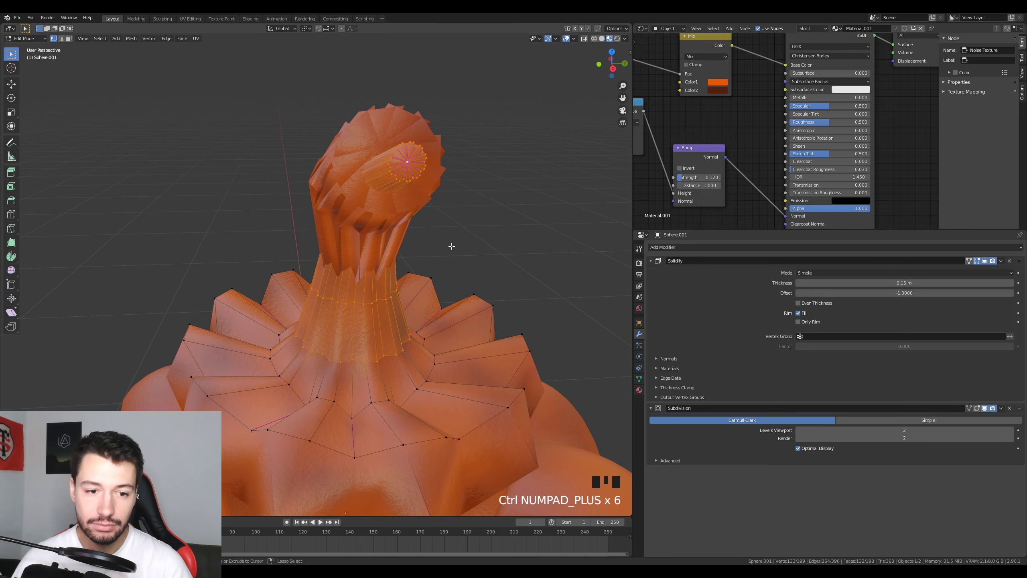
key(ctrl+KP_Add)
middle_drag(451, 246, 407, 340)
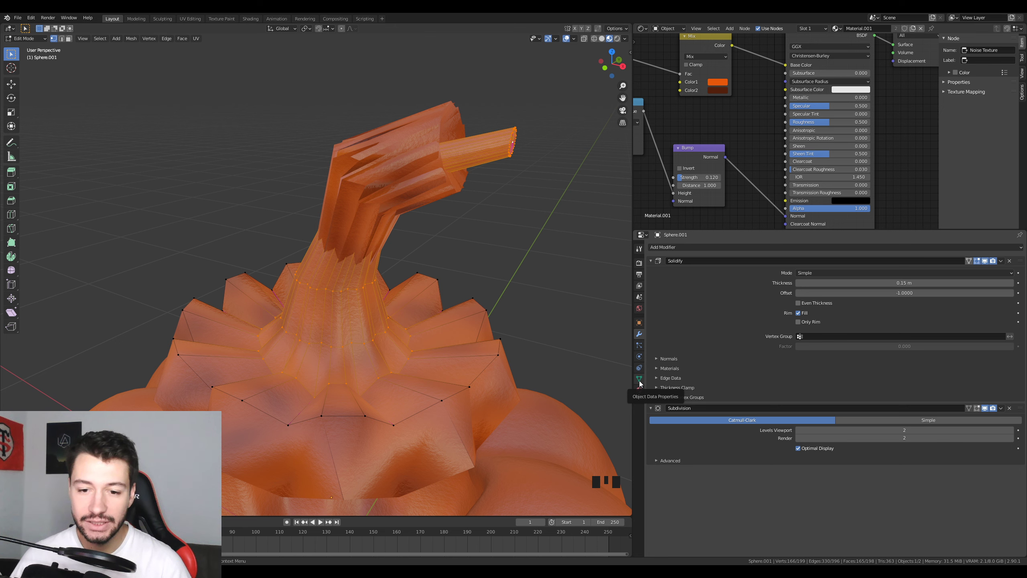
Step: Create a vertex group named Tige and assign the selected stem vertices to it
click(639, 380)
click(1020, 271)
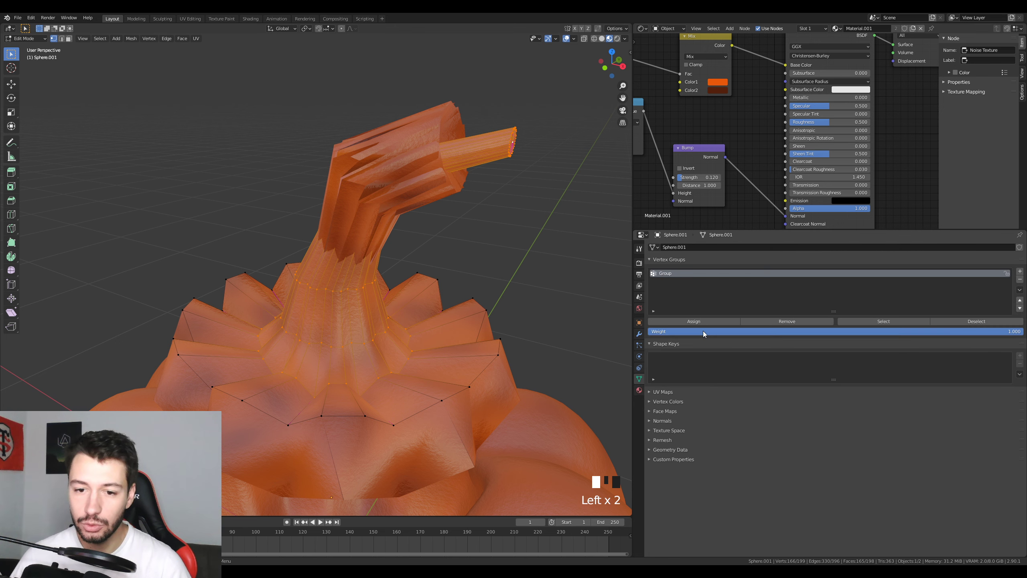
text(Tige)
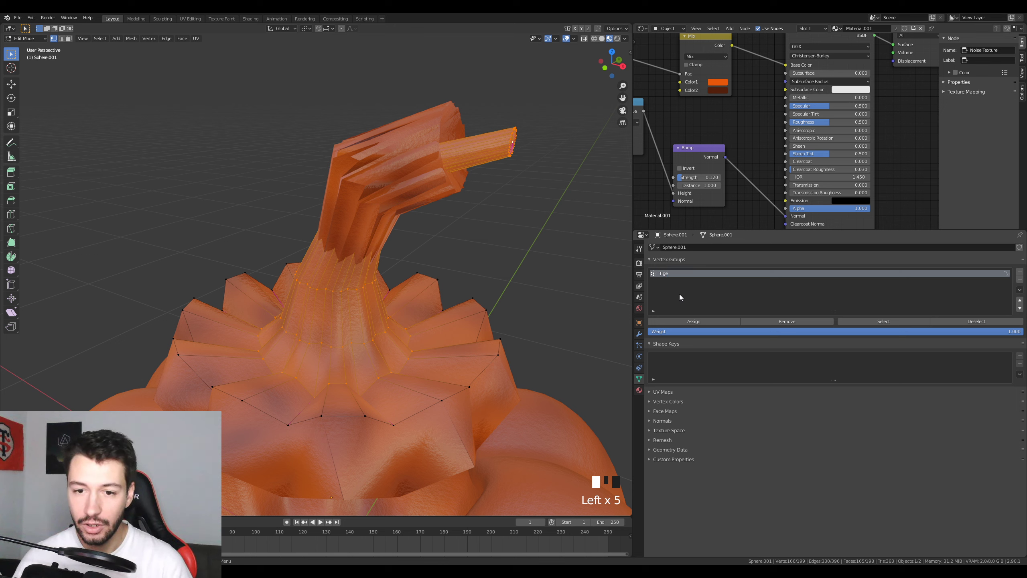
click(692, 322)
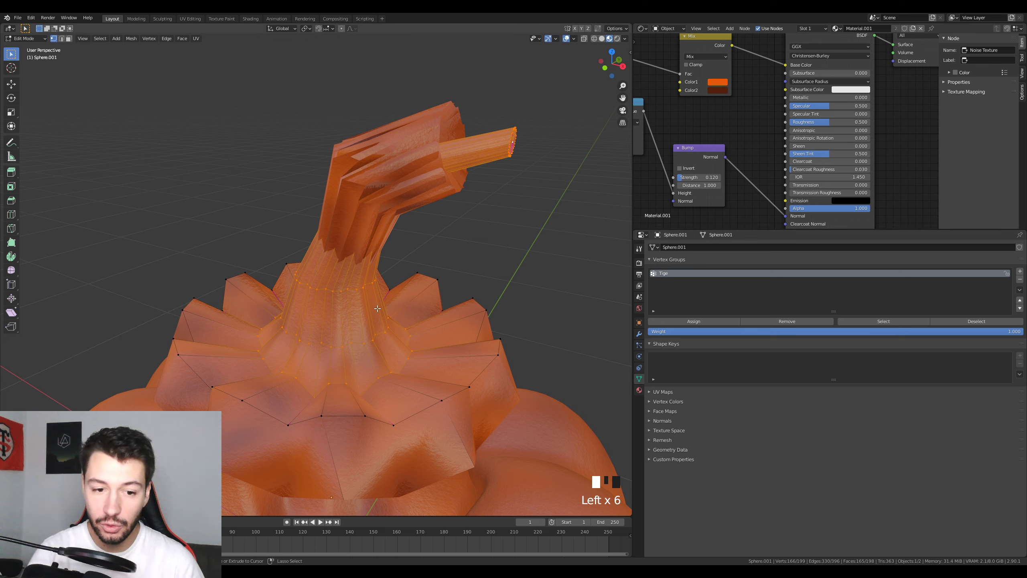
Step: Invert the selection, assign it to a new vertex group named Reste, and check the group by deselecting everything and selecting its vertices
key(ctrl+i)
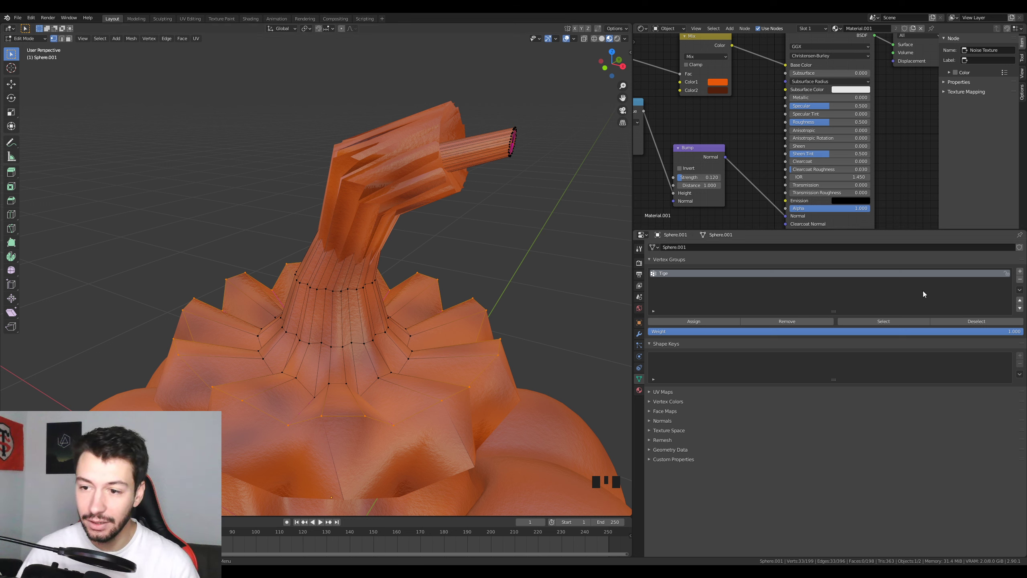
click(1021, 271)
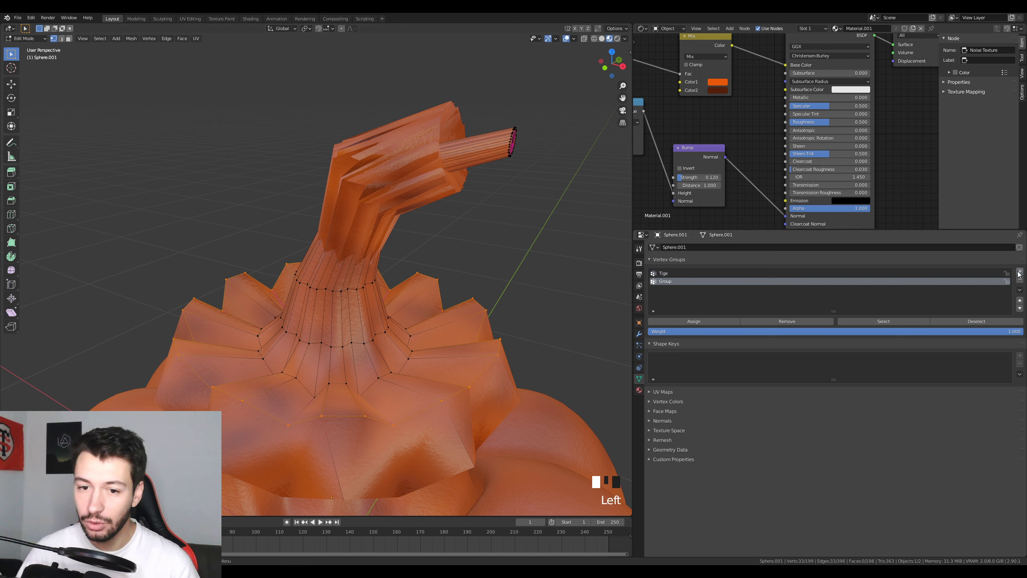
double_click(671, 282)
text(Reste)
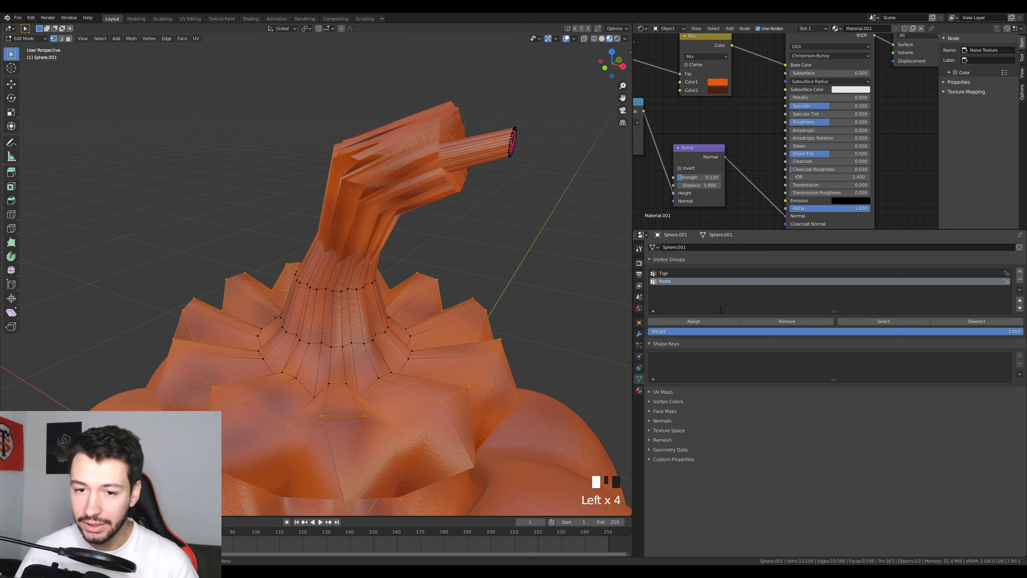
click(703, 322)
key(alt+a)
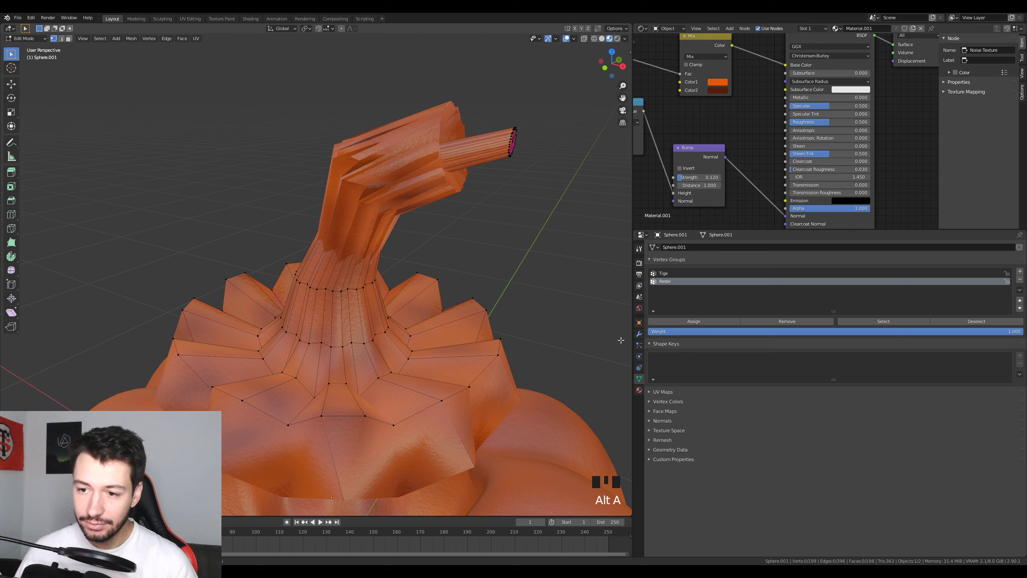
click(883, 322)
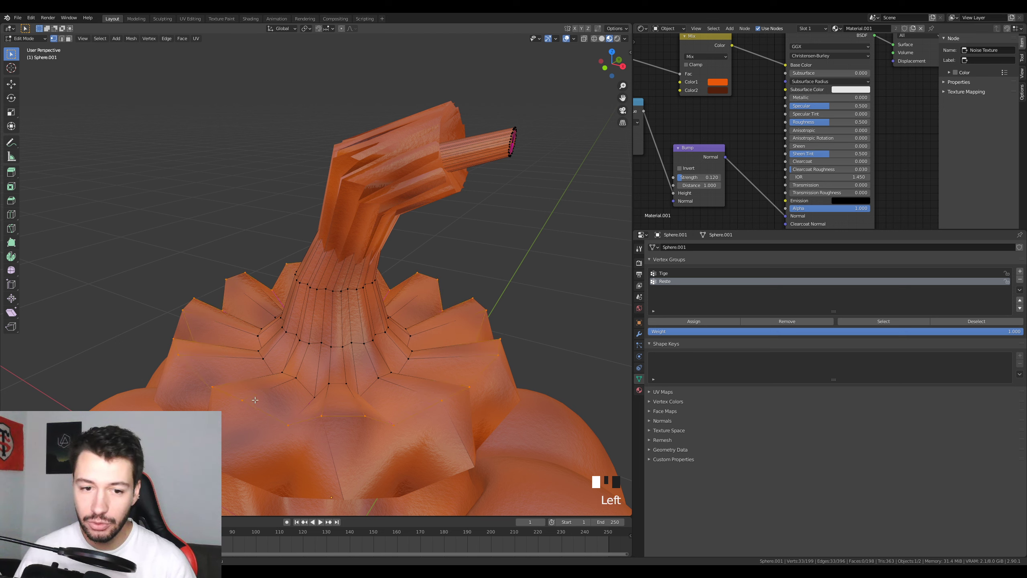
Step: In Object Mode, limit the lid's Solidify modifier to the Reste vertex group and inspect the lid from several angles
key(Tab)
click(639, 334)
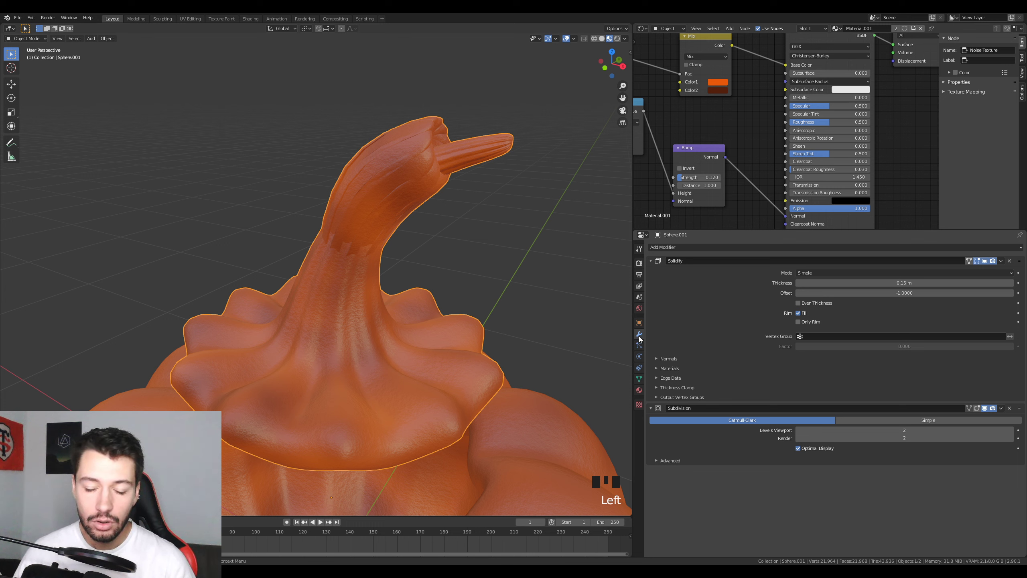
click(820, 336)
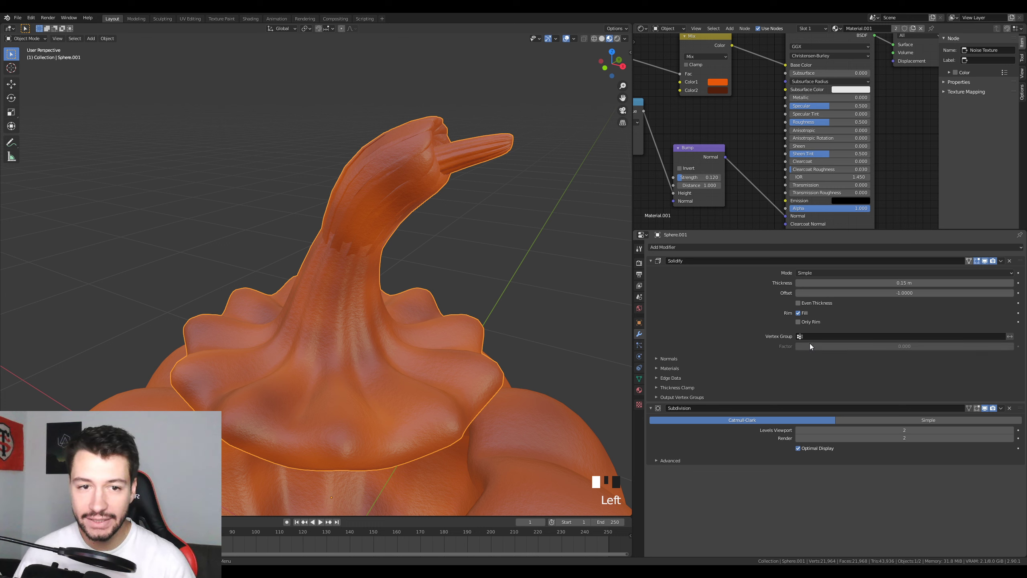
click(808, 347)
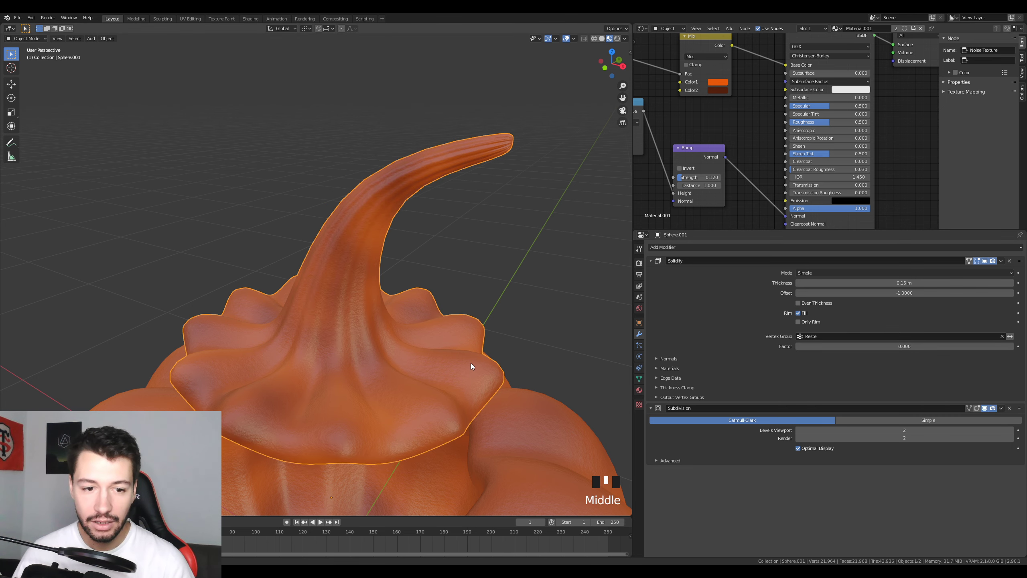
middle_drag(470, 364, 504, 348)
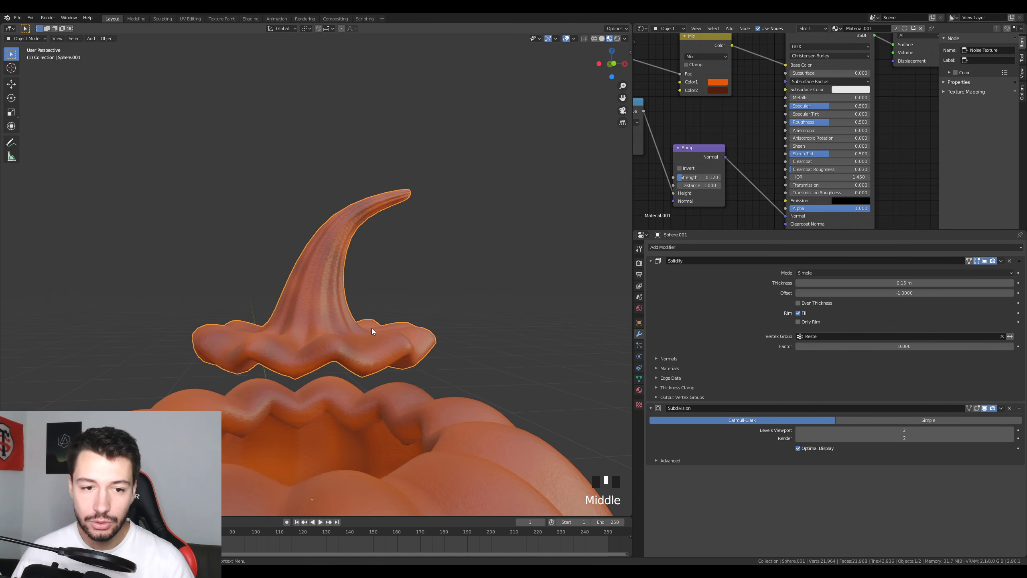
middle_drag(371, 328, 226, 341)
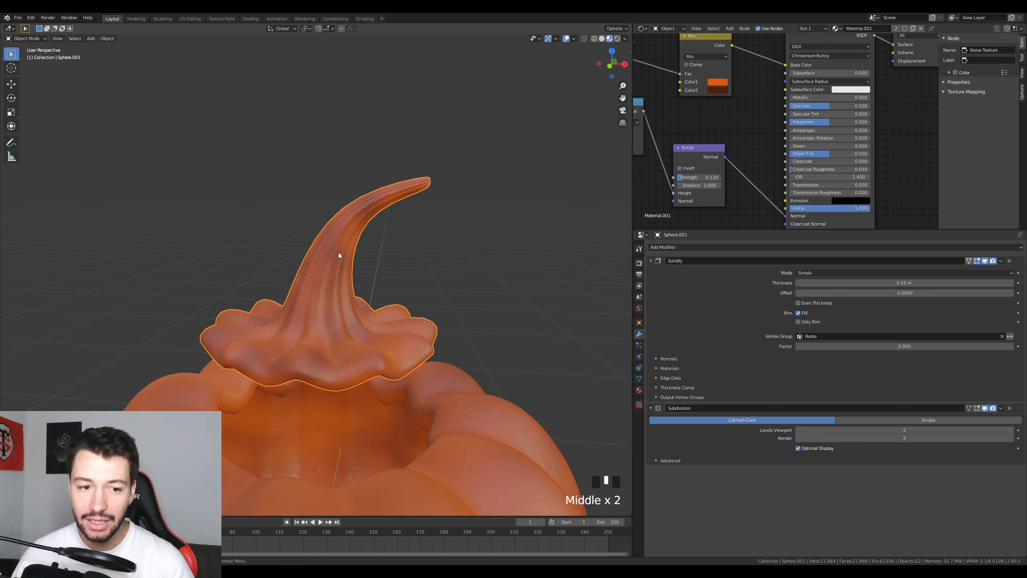
middle_drag(455, 206, 455, 235)
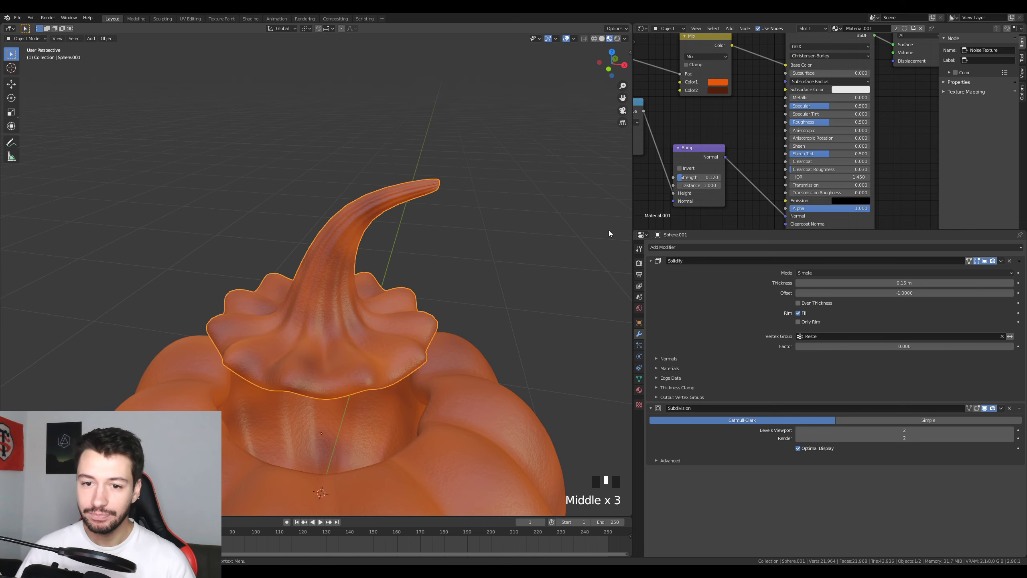
Step: Add a second material slot to the lid, load Material.001 into it and make it the independent copy Material.002
scroll(782, 132, down, 8)
middle_drag(783, 132, 840, 140)
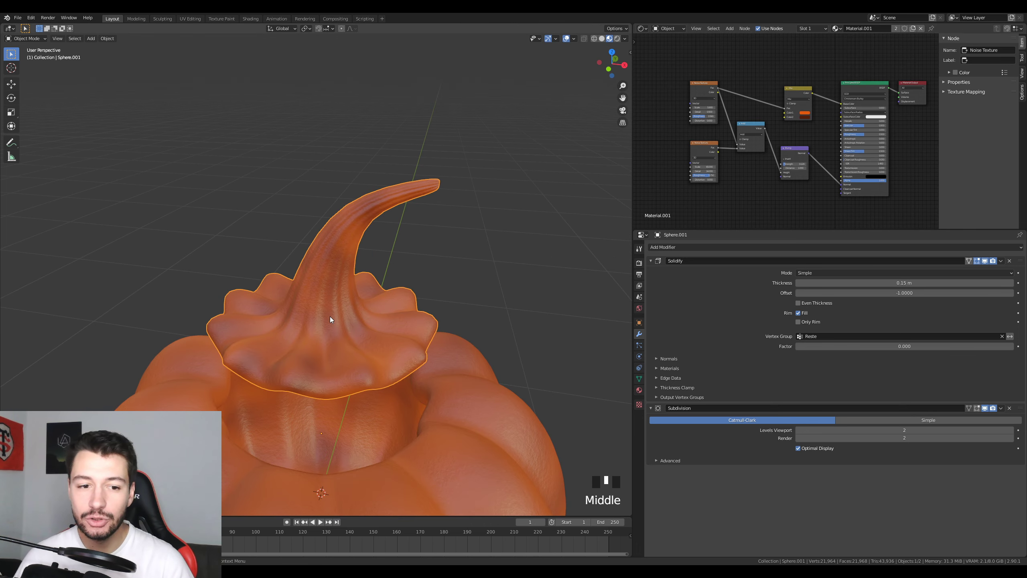
middle_drag(740, 179, 727, 163)
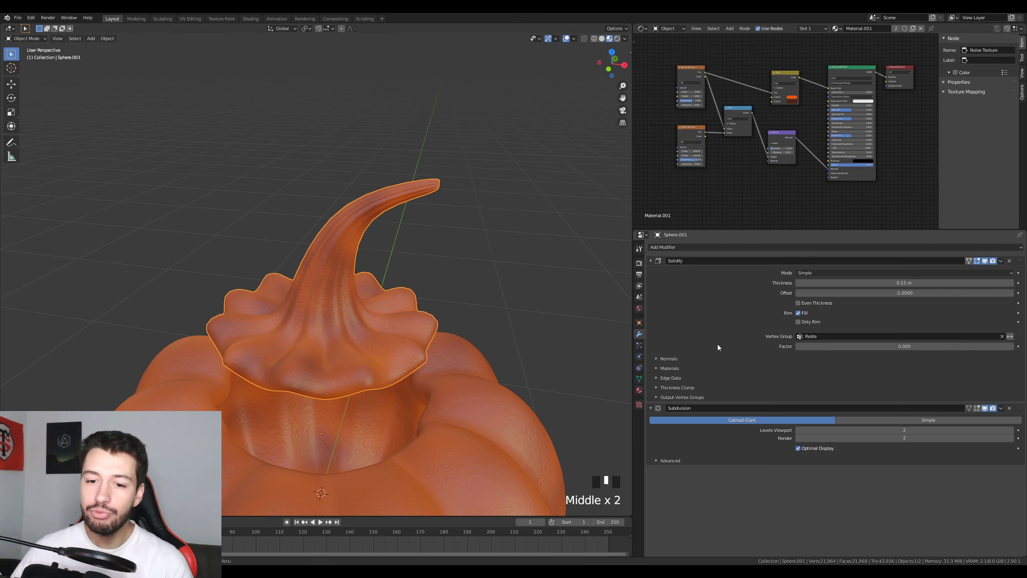
click(640, 390)
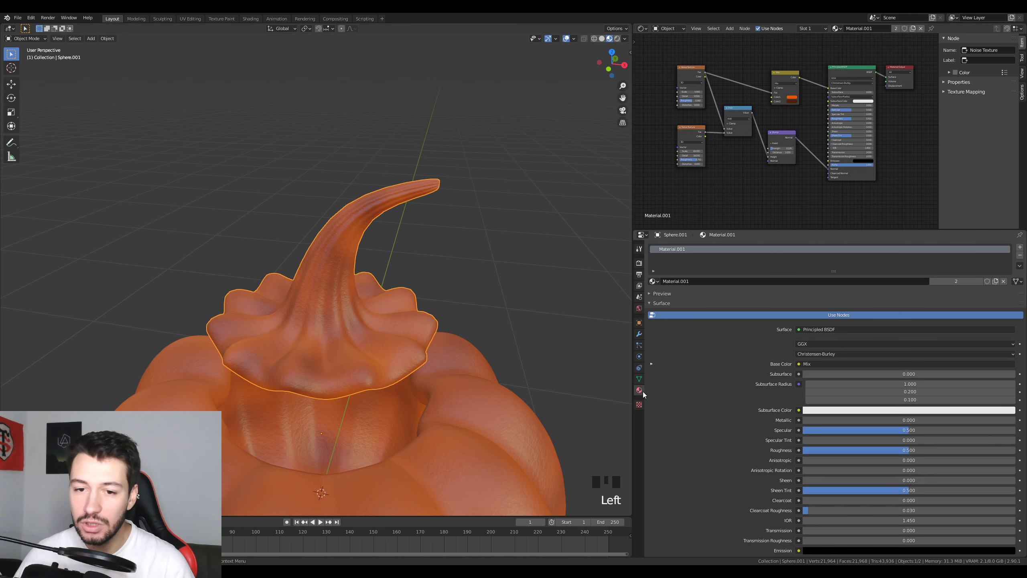
click(1020, 248)
click(654, 297)
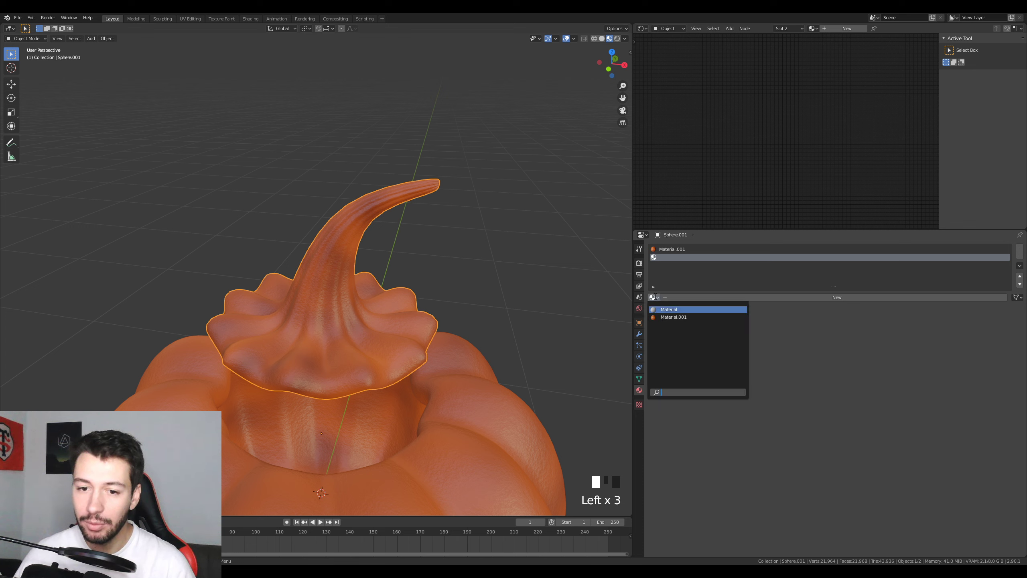
click(667, 317)
click(945, 297)
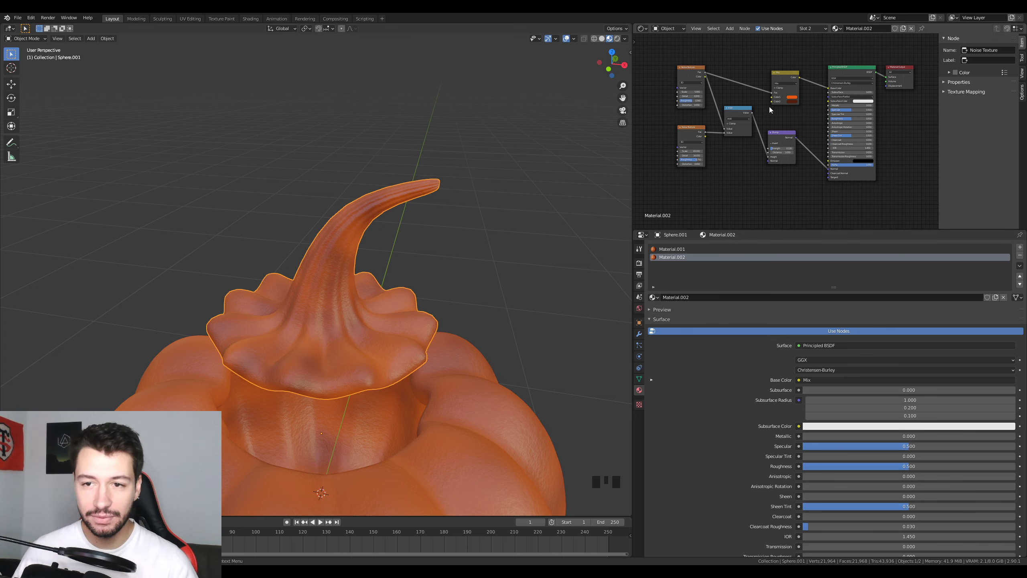
Step: In Edit Mode, select the stem's tip vertex, grow the selection seven times to the stem's base and assign Material.002 to it
scroll(776, 113, up, 7)
middle_drag(784, 119, 795, 147)
key(Tab)
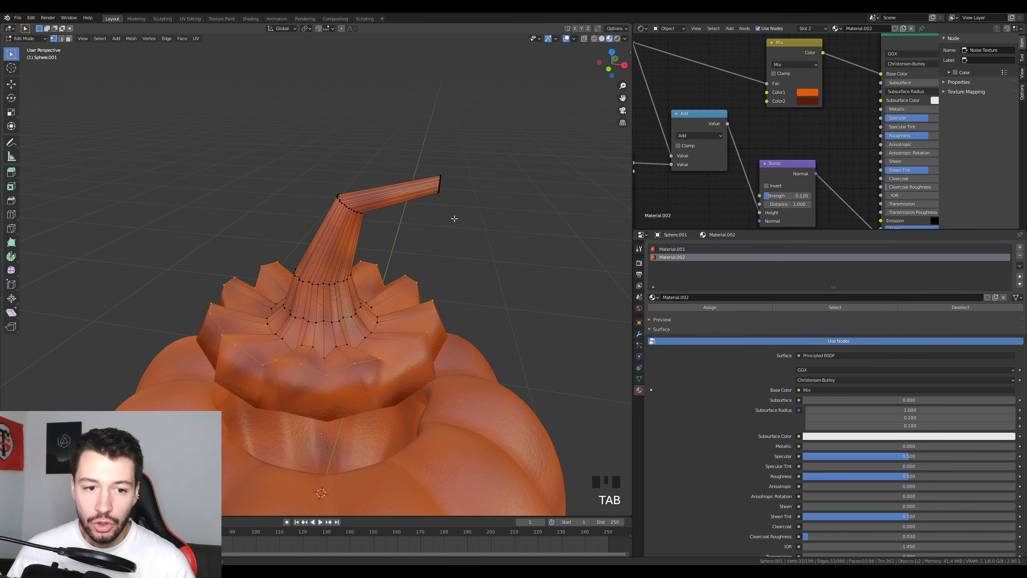
middle_drag(459, 220, 409, 222)
click(406, 222)
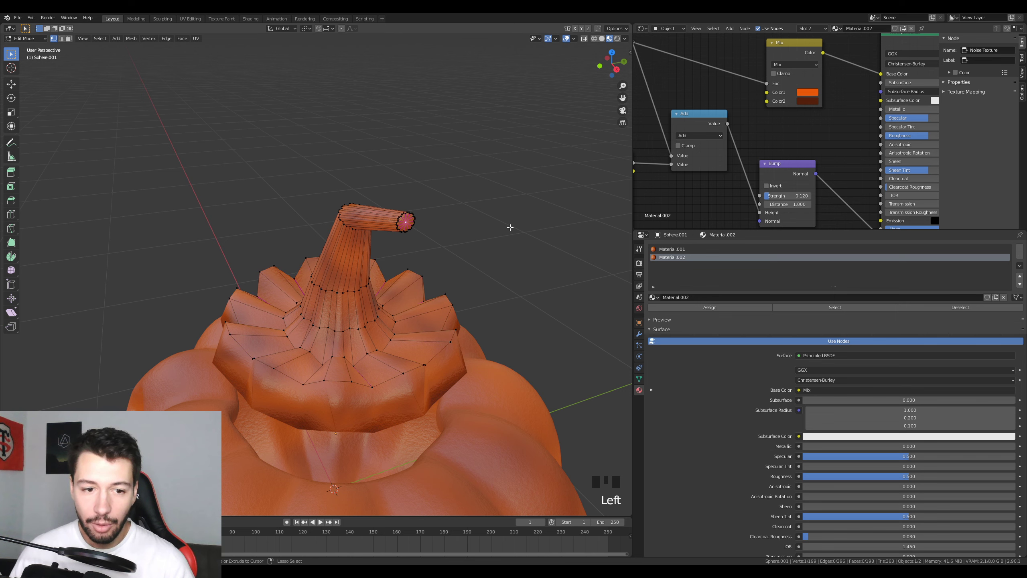
key(ctrl+KP_Add)
key(ctrl+KP_Add)
key(ctrl+KP_Add)
key(ctrl+KP_Add)
key(ctrl+KP_Add)
key(ctrl+KP_Add)
key(ctrl+KP_Add)
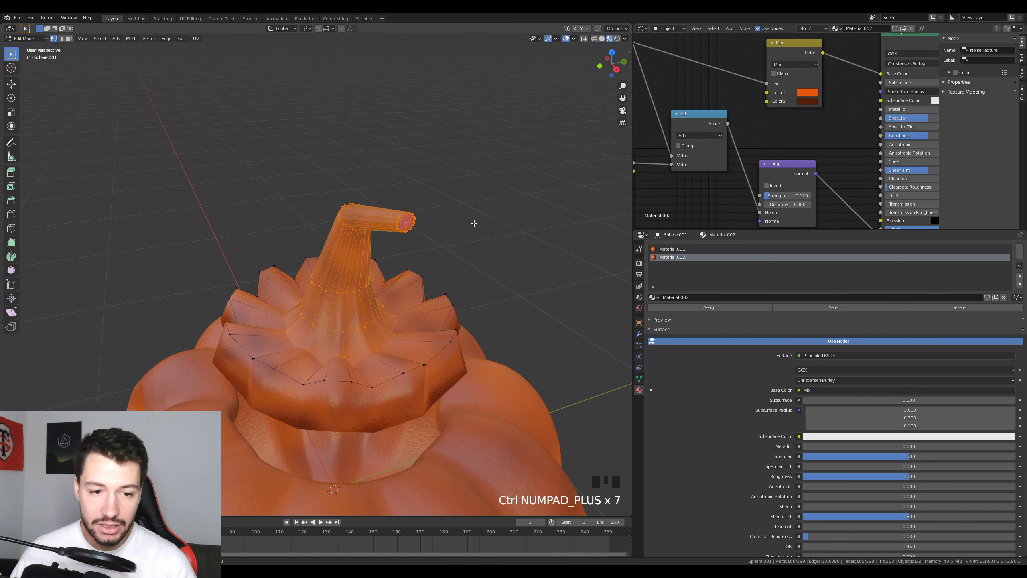
middle_drag(473, 223, 410, 255)
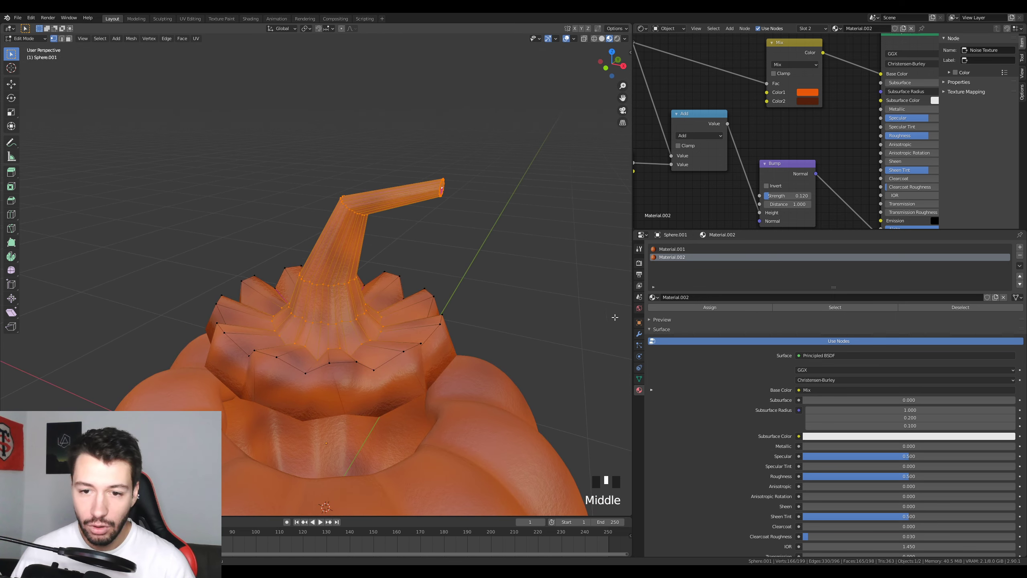
click(726, 308)
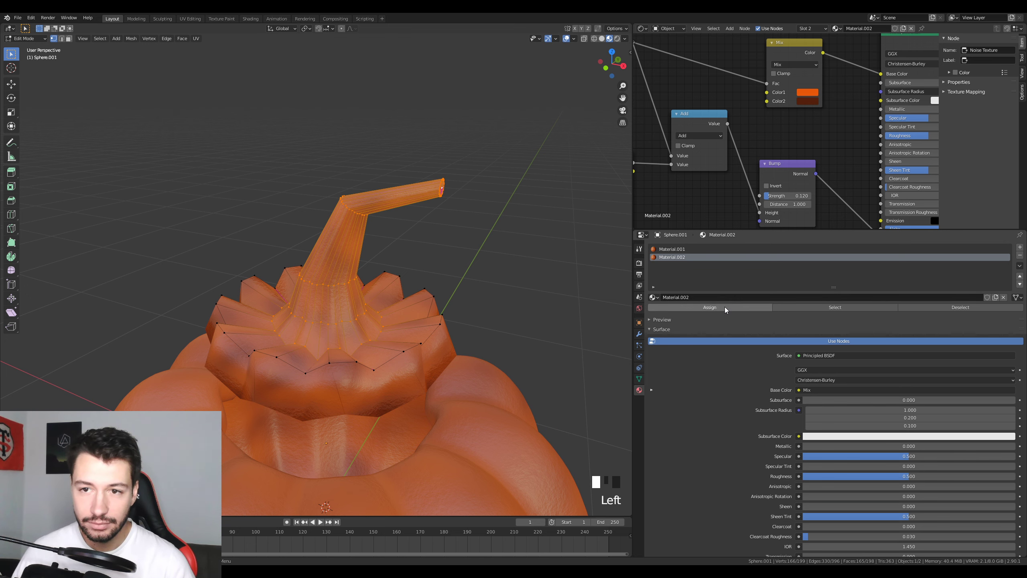
key(Tab)
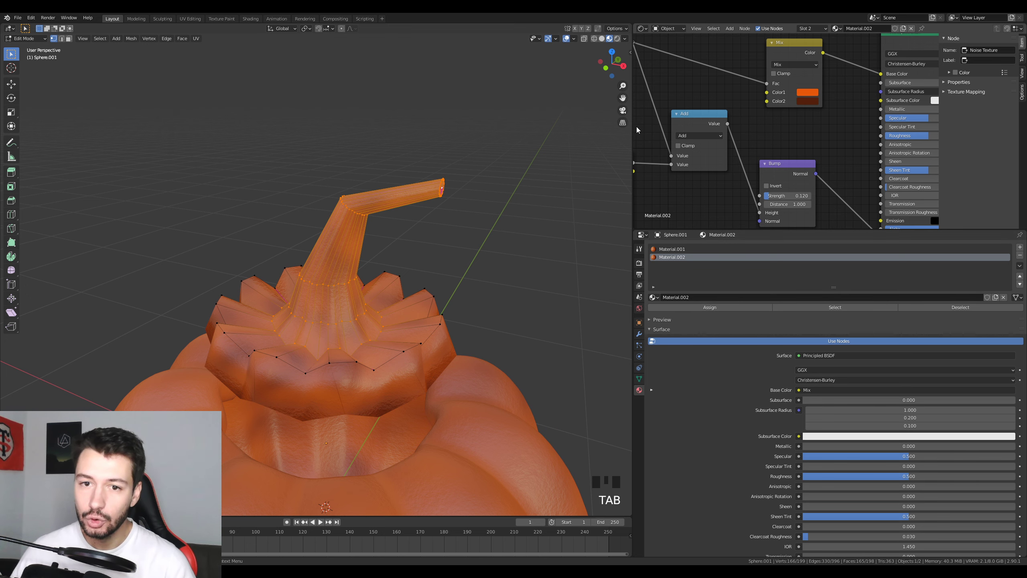
Step: Widen the node editor, return to Object Mode and set the Mix node's Color1 to dark green (H 0.244, S 0.673, V 0.142)
drag(633, 130, 543, 130)
scroll(745, 130, up, 4)
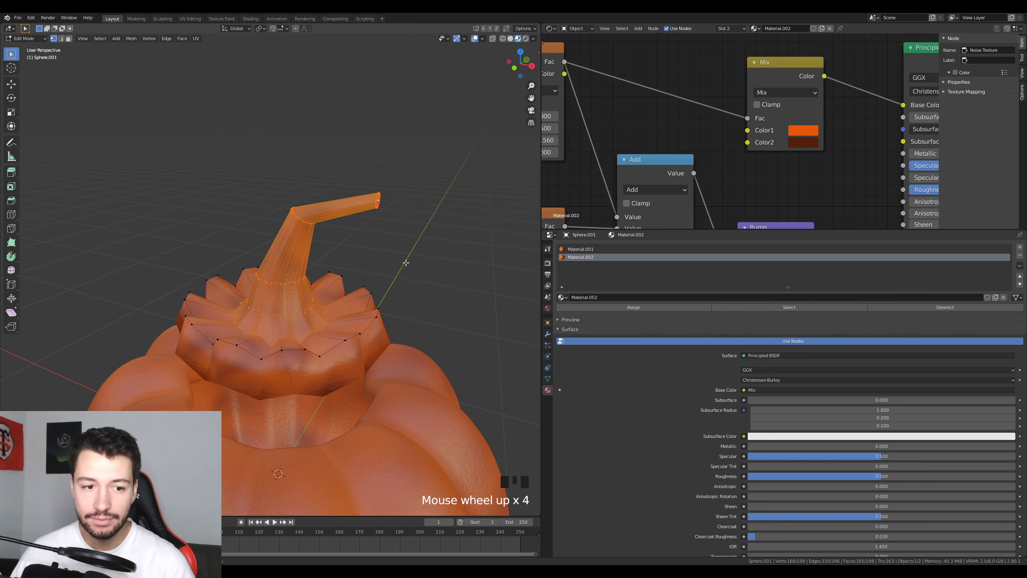
key(Tab)
scroll(407, 265, up, 2)
click(804, 131)
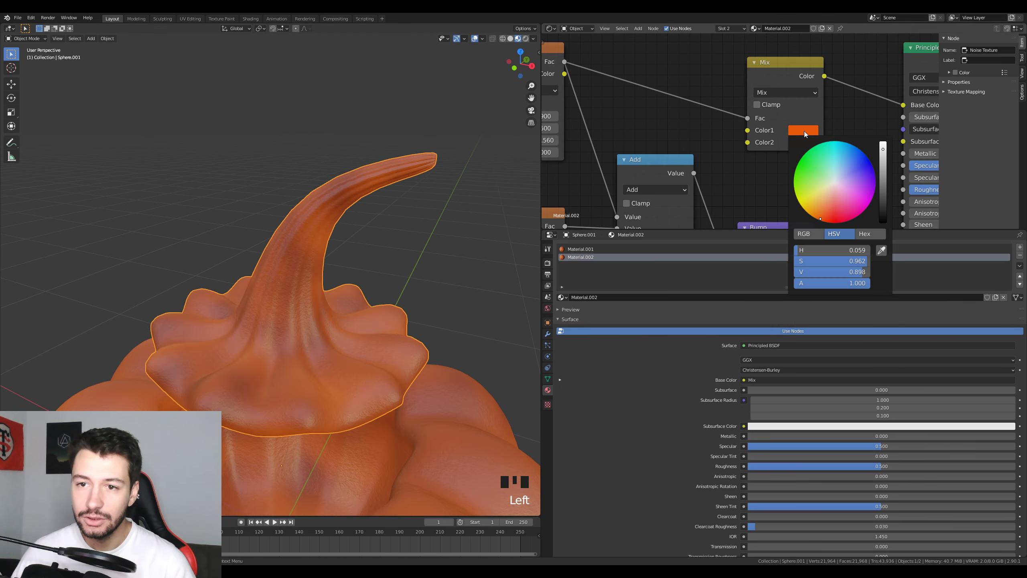
click(808, 182)
scroll(862, 190, down, 15)
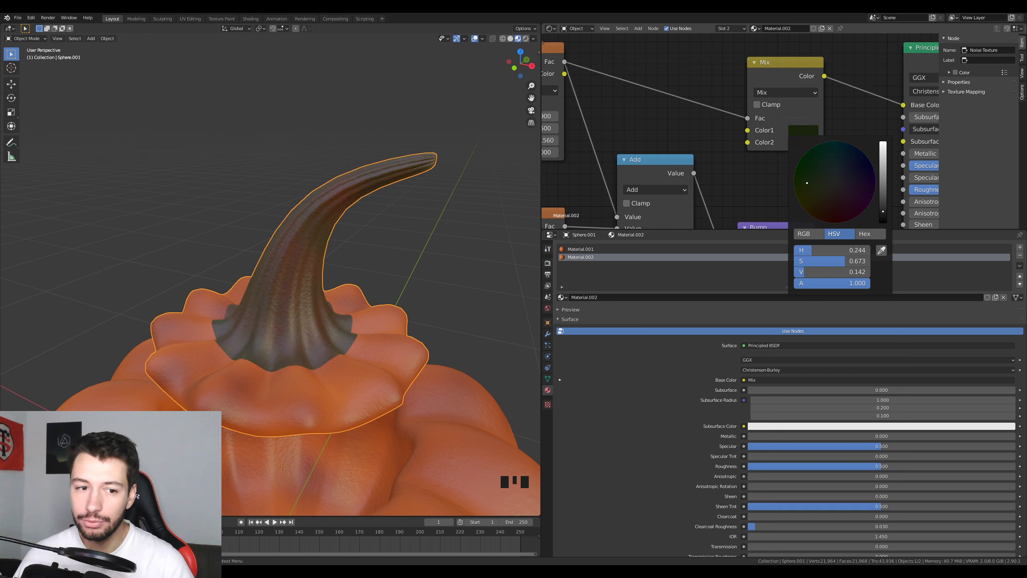
Step: Set the Mix node's Color2 to a dark reddish brown (H 0.051, S 0.737, V 0.235)
click(804, 142)
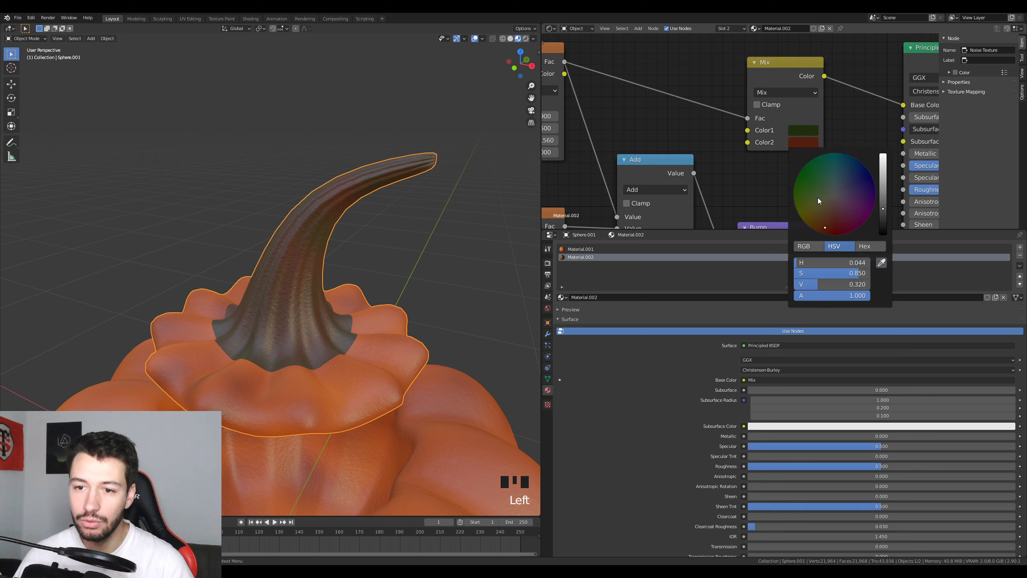
click(813, 204)
drag(833, 224, 806, 206)
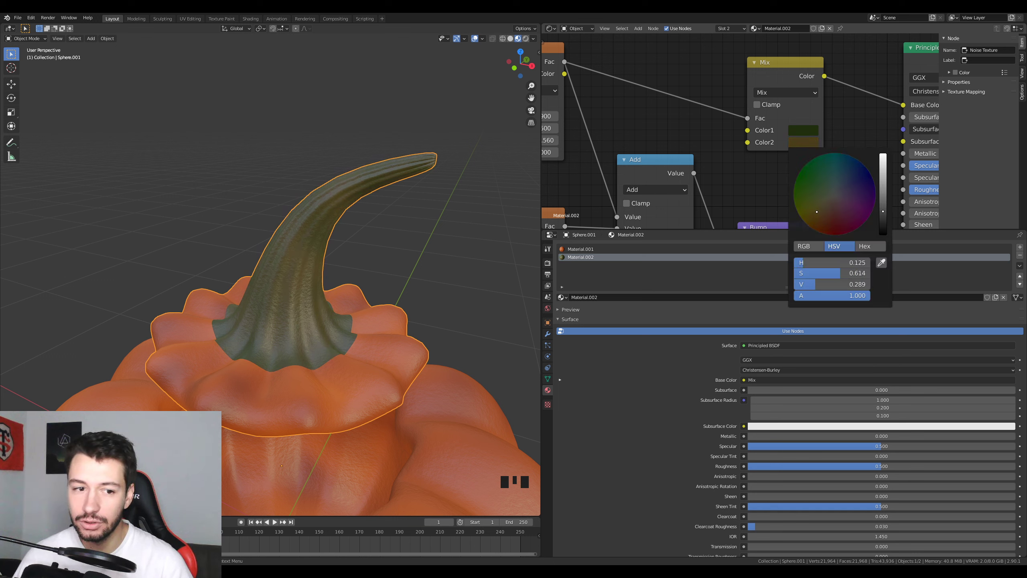
drag(882, 211, 882, 222)
drag(815, 214, 882, 216)
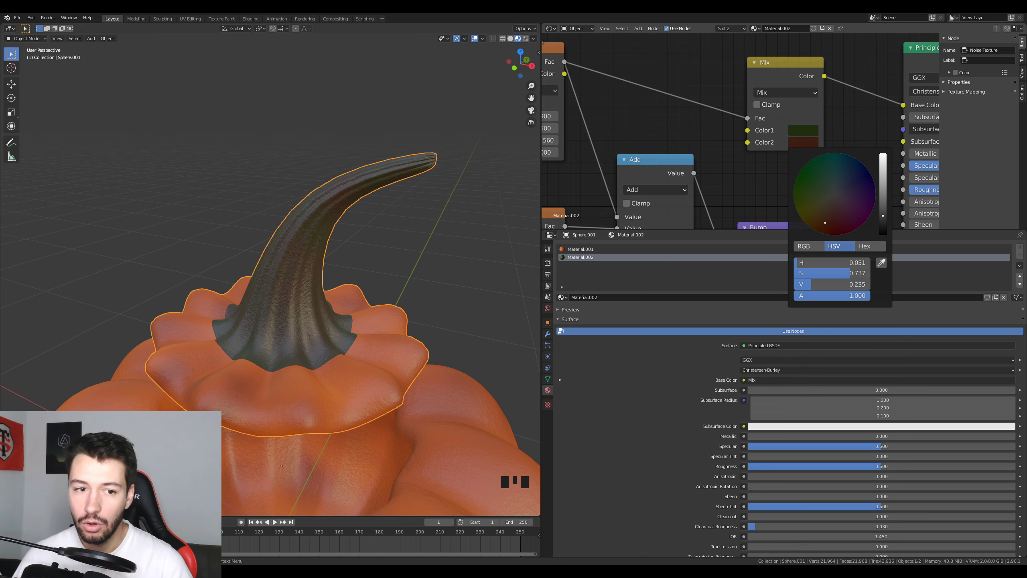
Step: In Edit Mode, examine the stem's base with the Subdivision modifier's edit-mode display switched on, and switch it off again
middle_drag(394, 353, 495, 164)
scroll(403, 356, up, 6)
scroll(401, 357, down, 5)
scroll(371, 277, up, 3)
key(Tab)
click(548, 335)
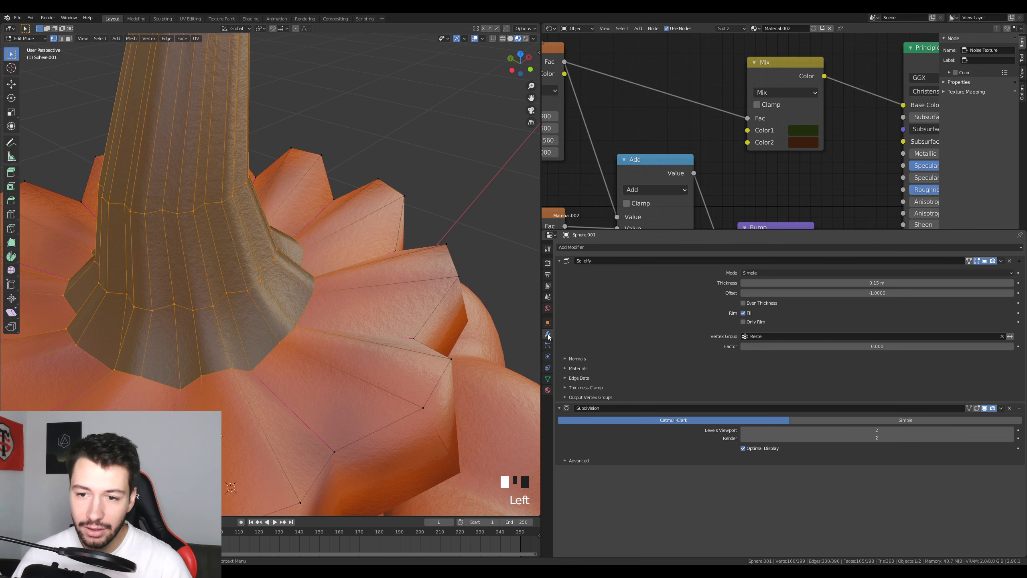
click(976, 407)
middle_drag(384, 284, 453, 279)
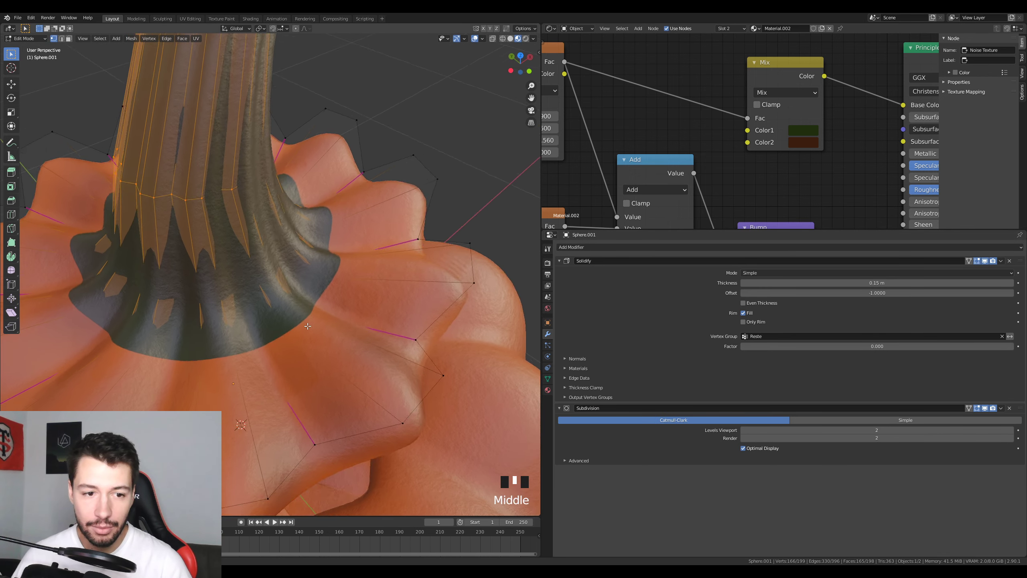
scroll(271, 324, up, 3)
shift+middle_drag(271, 323, 326, 328)
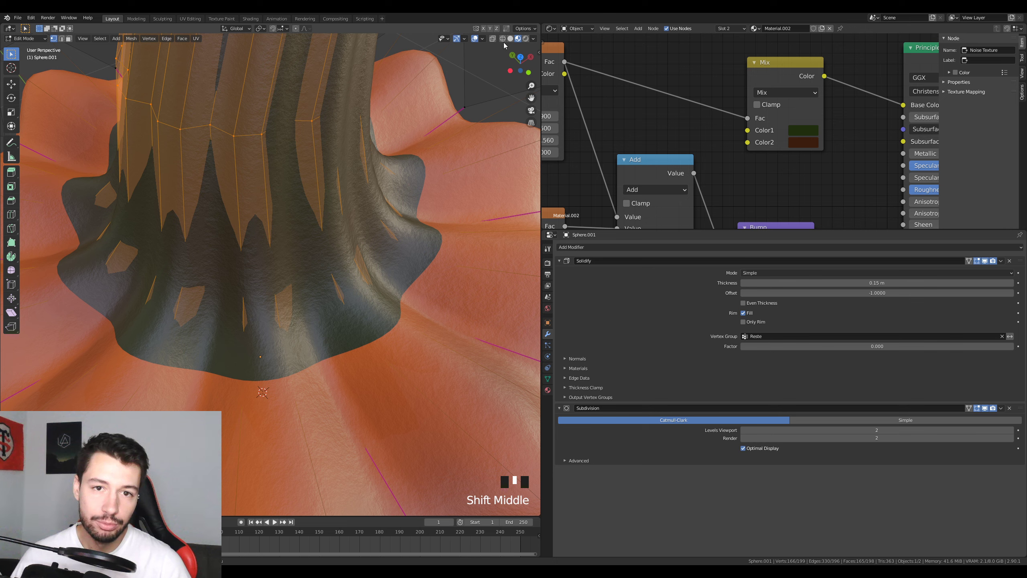
click(976, 408)
Step: Select the pairs of vertices along the stem's base edge all the way round, skipping the vertex at each crease
middle_drag(311, 367, 284, 371)
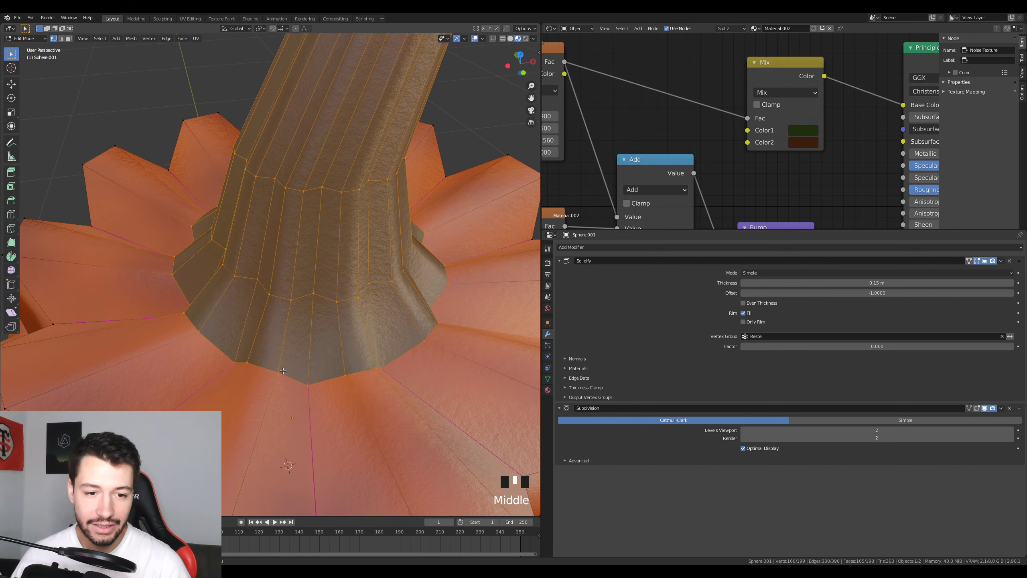
click(250, 365)
shift+click(274, 371)
shift+click(345, 371)
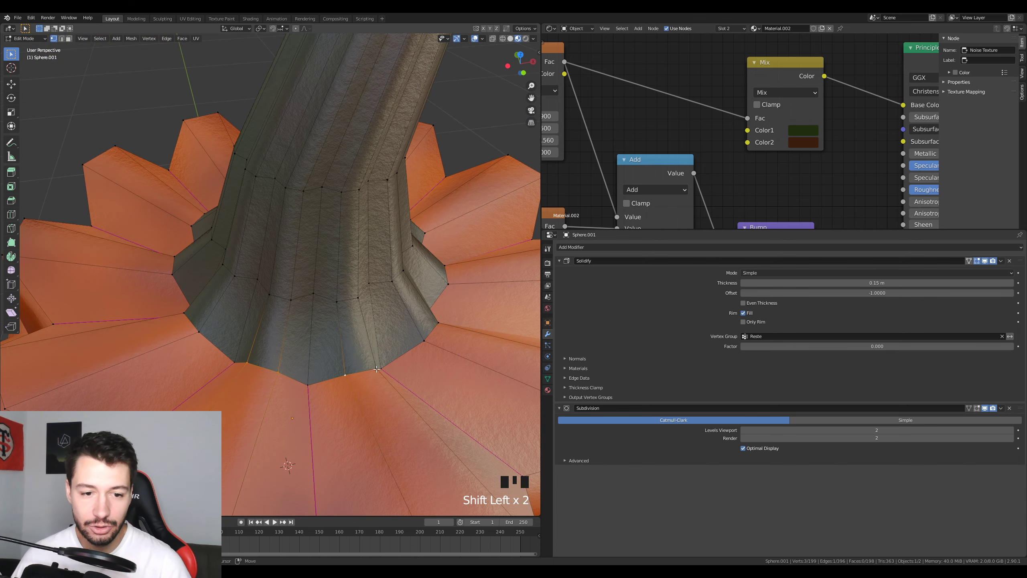
mouse_move(345, 371)
middle_down()
mouse_move(371, 381)
mouse_move(432, 443)
mouse_move(227, 346)
mouse_move(297, 344)
mouse_move(331, 369)
middle_up()
shift+click(435, 445)
shift+click(243, 346)
shift+click(263, 320)
shift+click(326, 366)
shift+click(359, 383)
shift+middle_drag(390, 388, 295, 370)
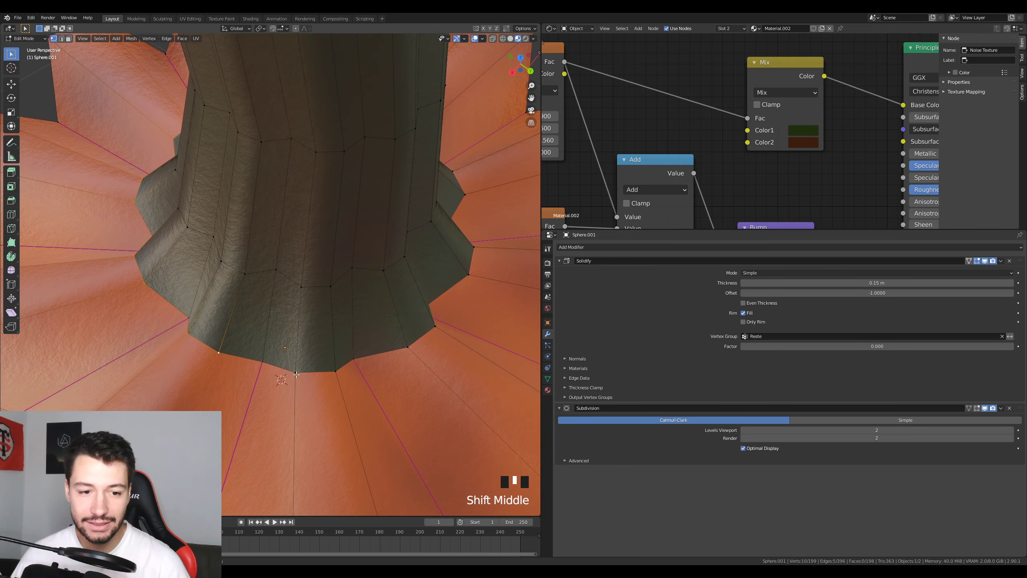
shift+click(295, 372)
shift+click(333, 373)
shift+click(434, 327)
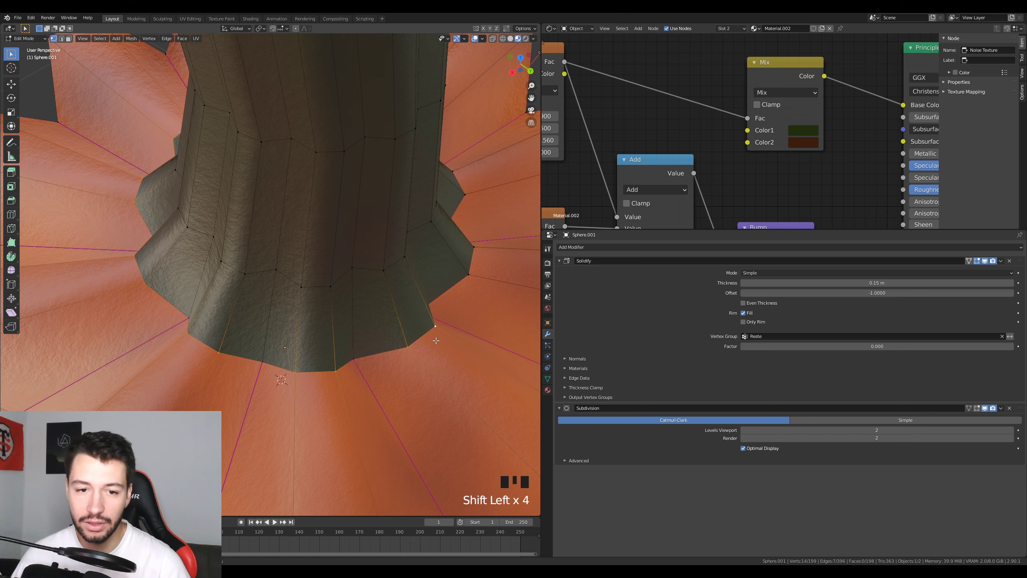
middle_drag(434, 328, 428, 376)
shift+click(493, 480)
shift+middle_drag(493, 480, 242, 418)
shift+click(292, 391)
middle_drag(292, 390, 233, 376)
shift+click(293, 369)
shift+click(326, 362)
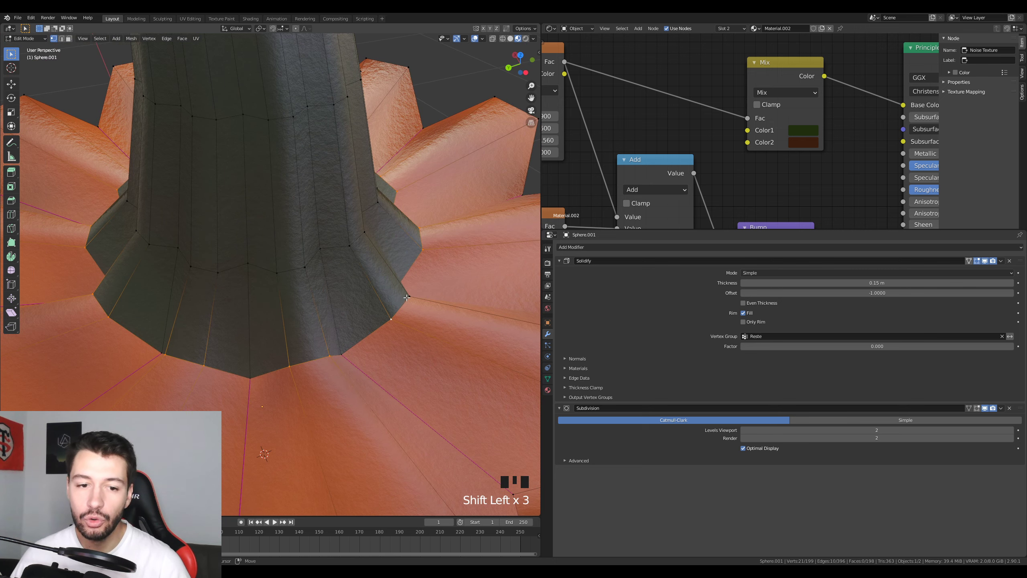
middle_drag(425, 342, 315, 328)
scroll(314, 328, down, 3)
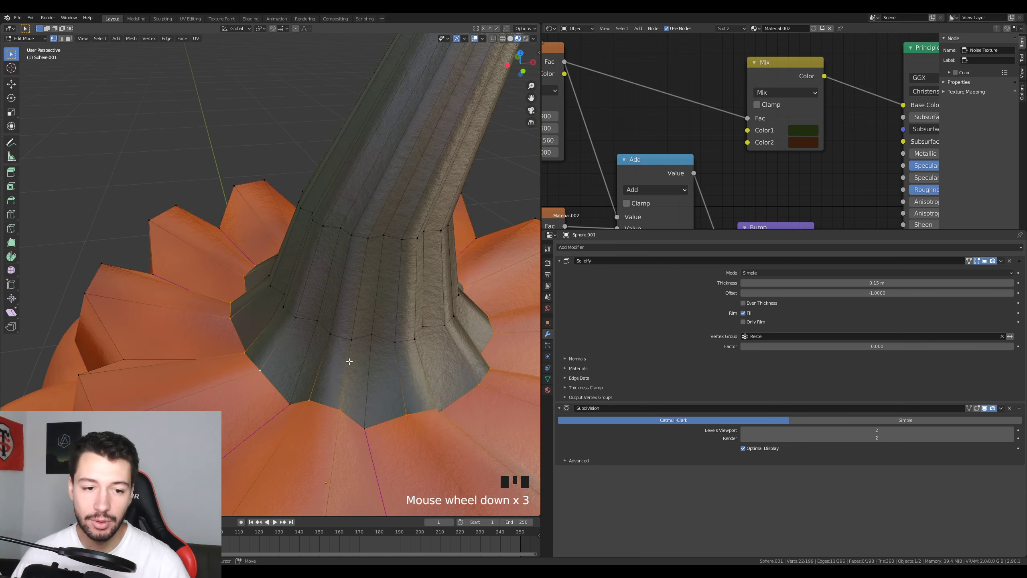
middle_drag(349, 360, 373, 346)
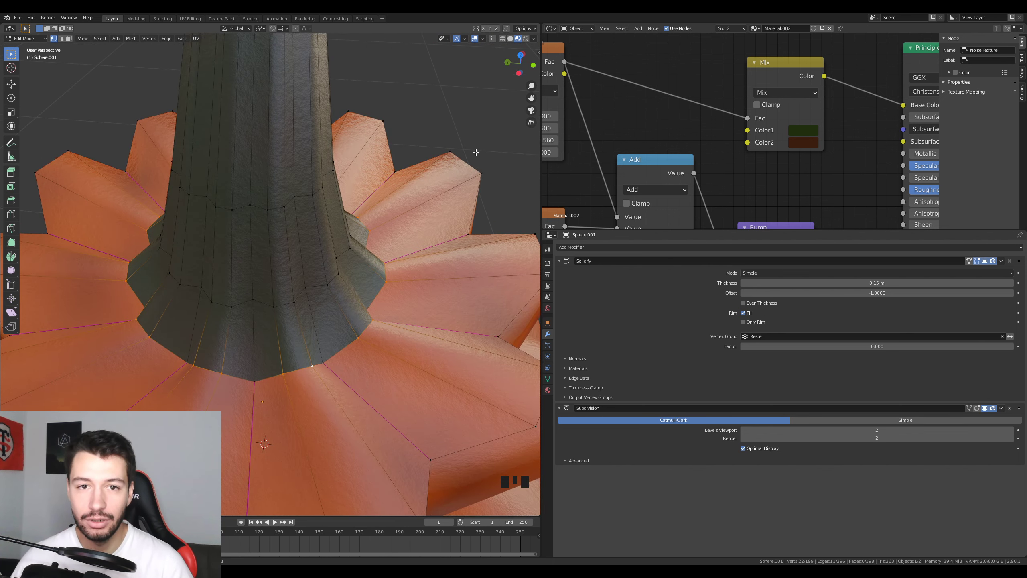
Step: Show the Subdivision modifier in Edit Mode and scale the selected base vertices outward by about 1.27
click(977, 408)
middle_drag(420, 356, 439, 383)
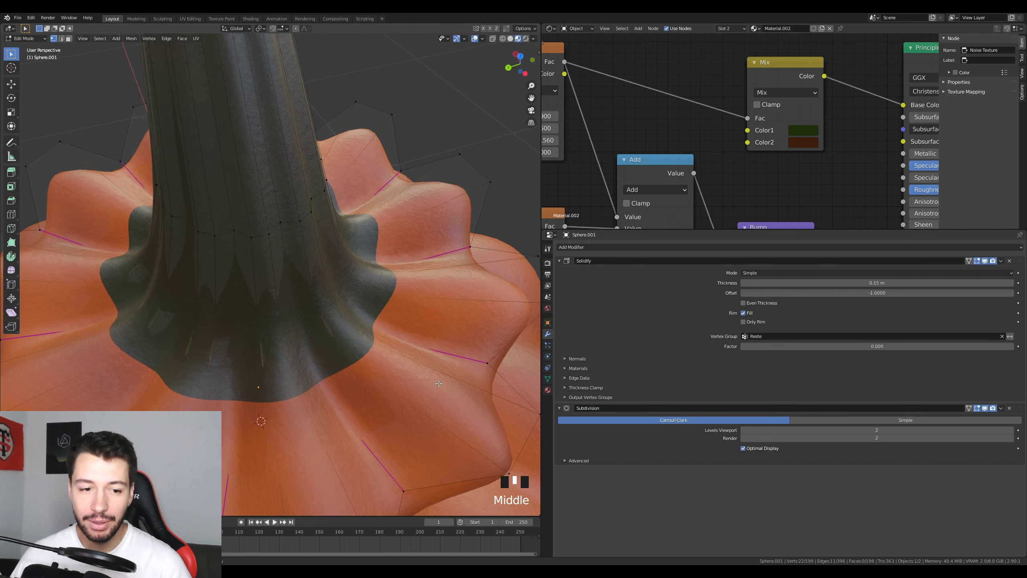
key(s)
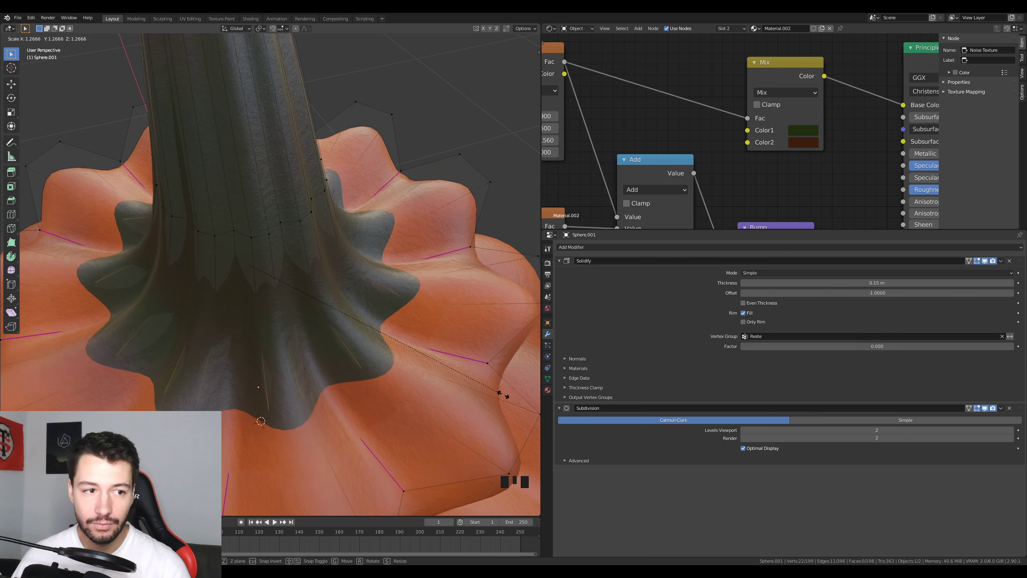
click(505, 396)
middle_drag(505, 396, 269, 343)
Step: Hide the Subdivision modifier in Edit Mode and add a loop cut on the lid, slid close against the stem's base edge
alt+click(270, 366)
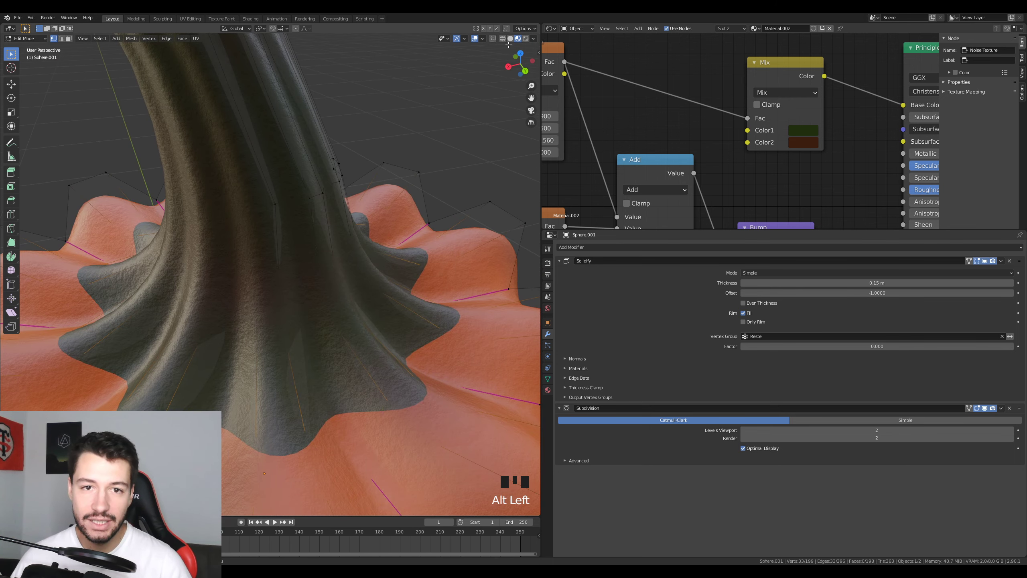
click(977, 409)
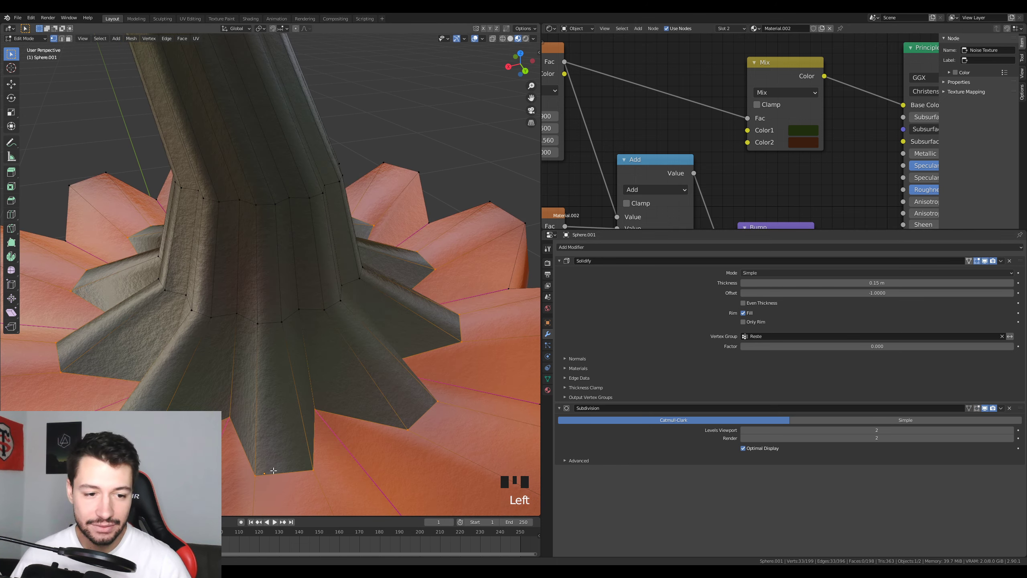
middle_drag(256, 460, 380, 412)
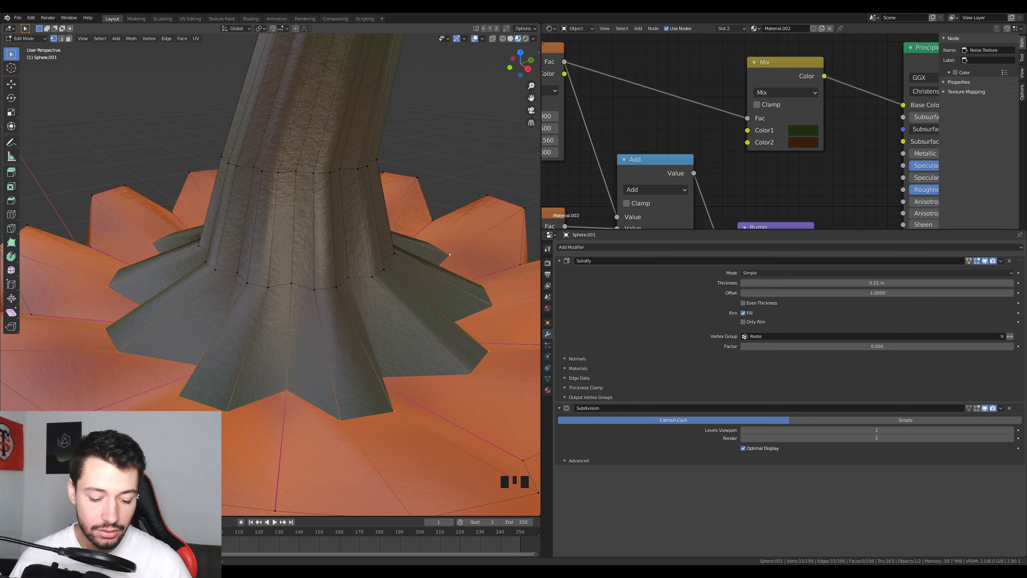
key(ctrl+r)
click(186, 399)
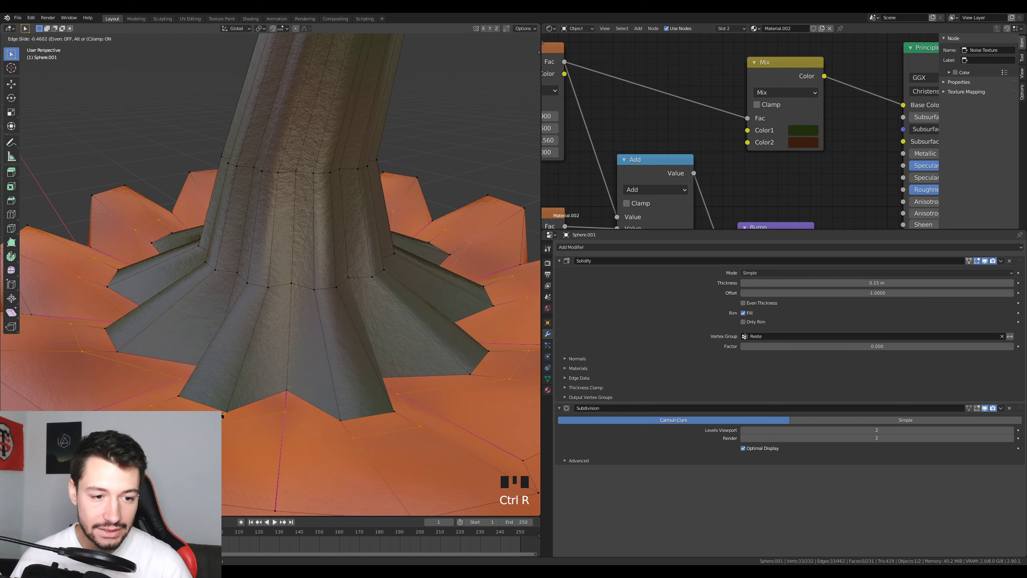
click(243, 406)
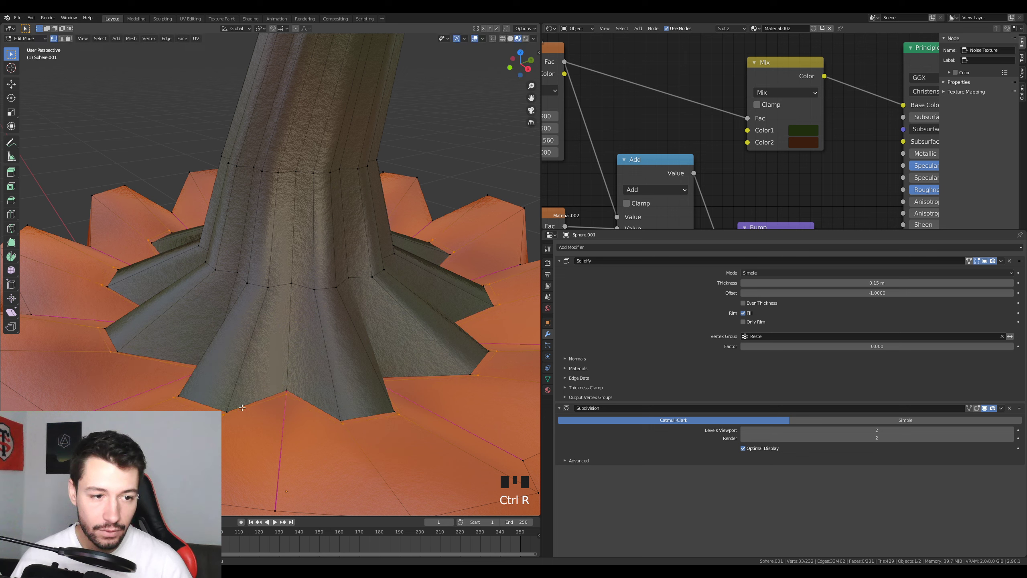
Step: Confirm the loop cut, select the narrow face ring around the stem's base and extrude it, returning to Object Mode
click(253, 332)
alt+click(229, 413)
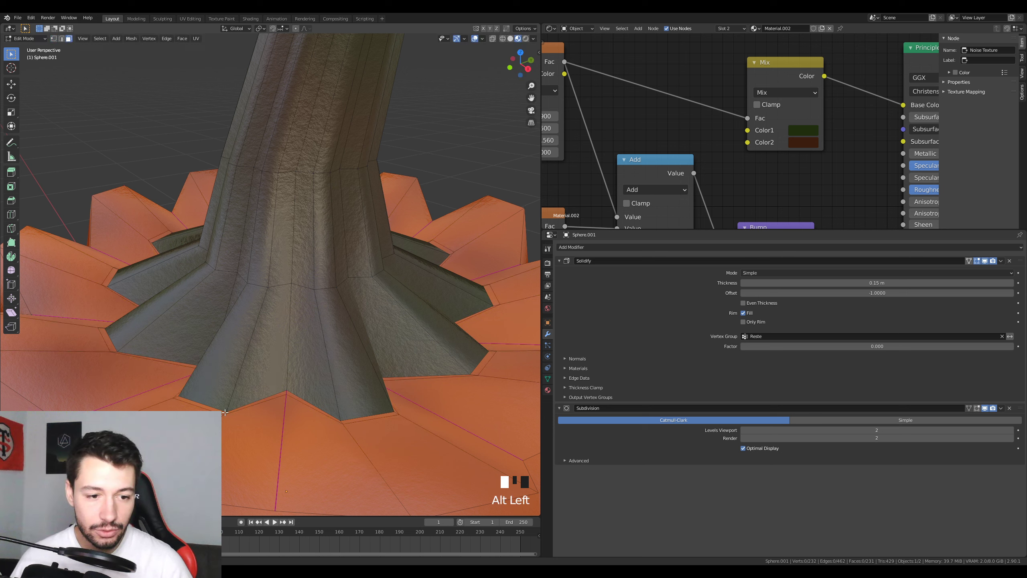
alt+click(225, 413)
key(e)
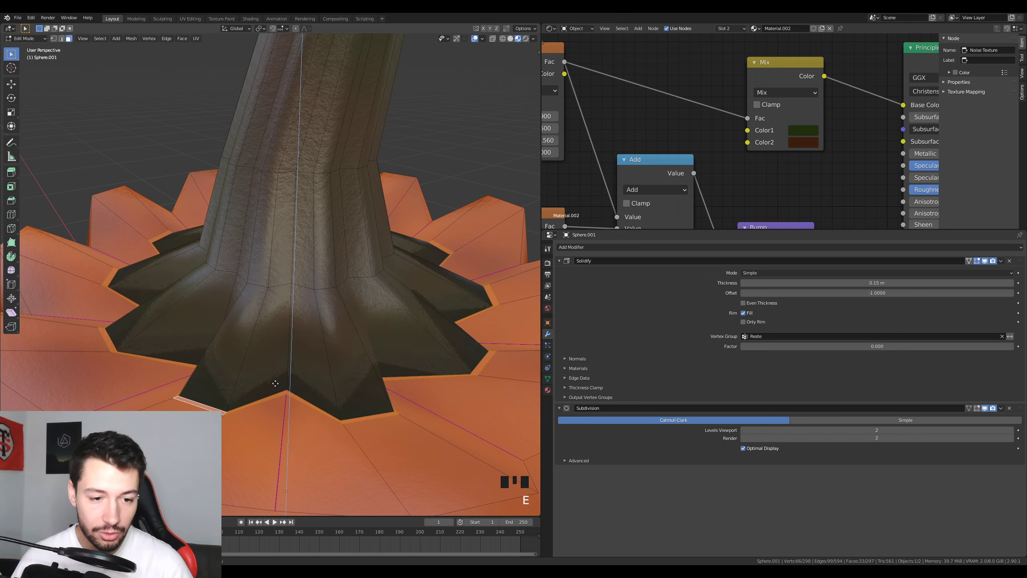
click(401, 387)
key(Tab)
scroll(424, 385, down, 2)
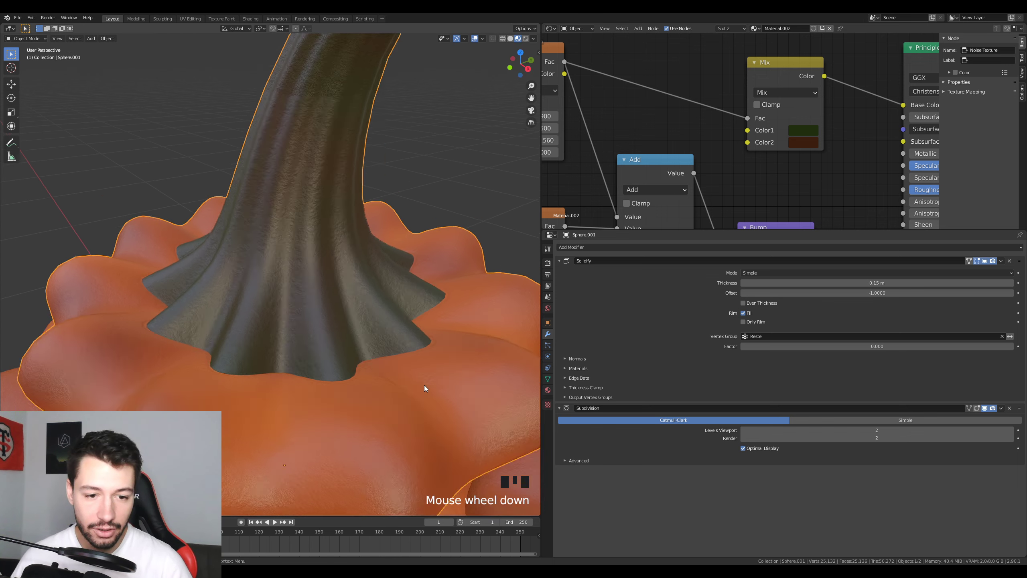
middle_drag(424, 385, 297, 326)
scroll(407, 392, up, 3)
scroll(345, 403, up, 3)
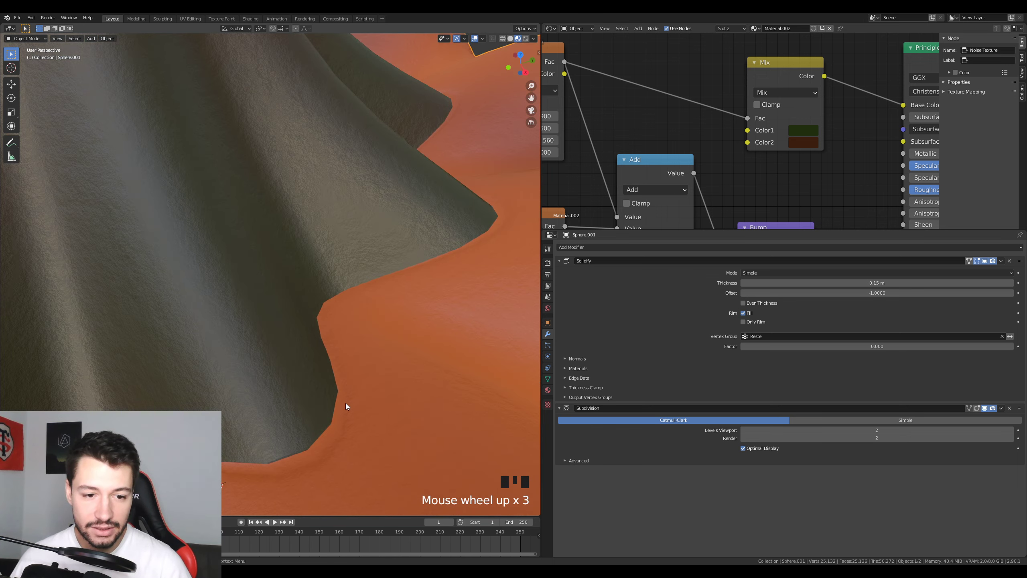
Step: Grow the selection around the extruded rim at the stem's base and assign Material.002 to those faces
key(Tab)
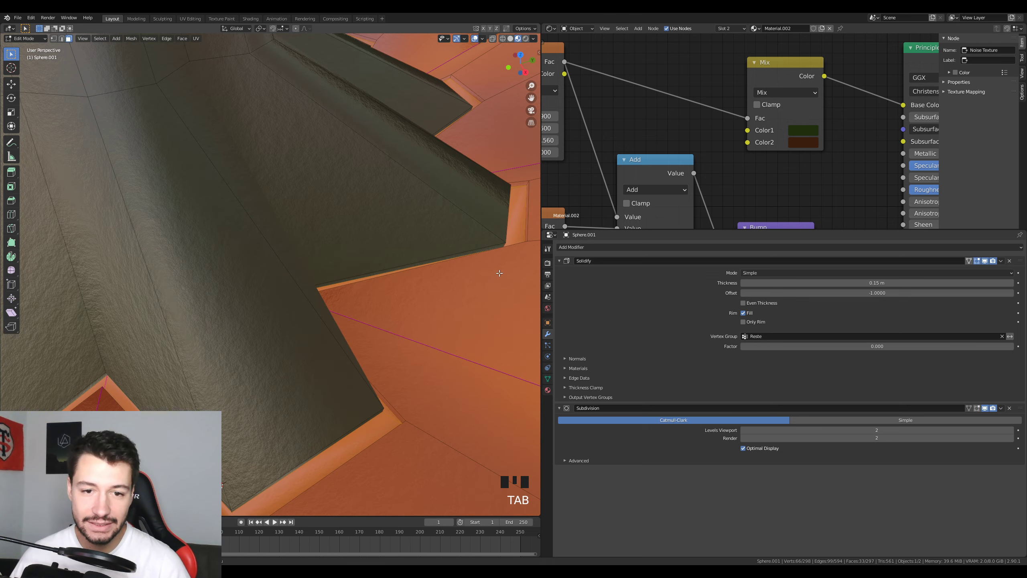
key(ctrl+KP_Add)
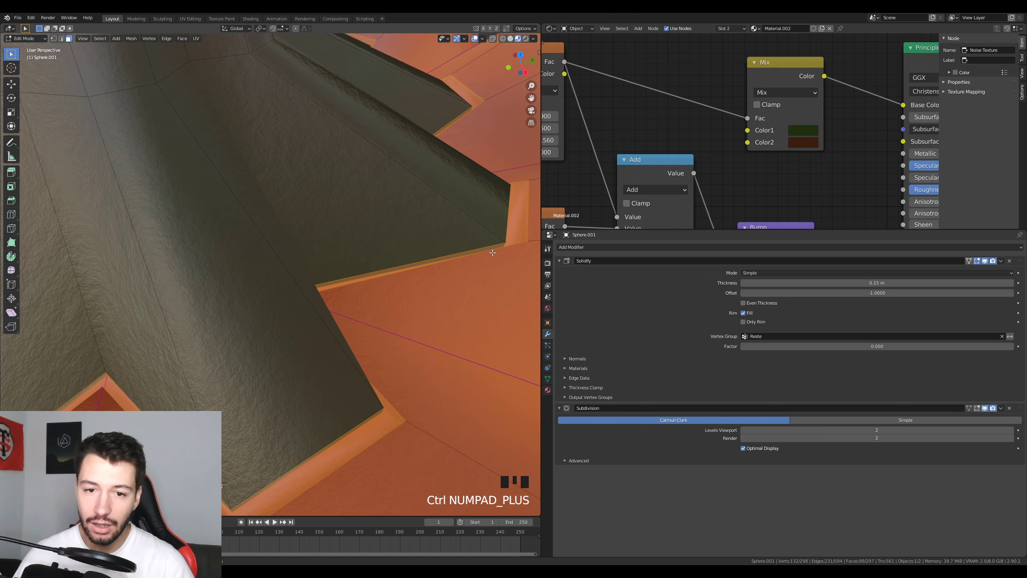
click(547, 390)
click(664, 306)
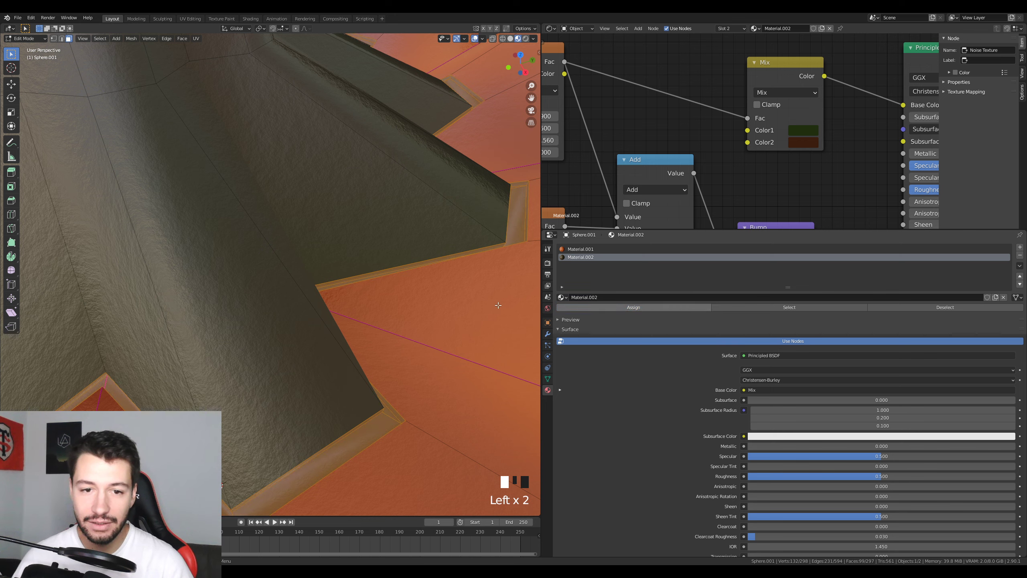
key(Tab)
middle_drag(433, 328, 440, 355)
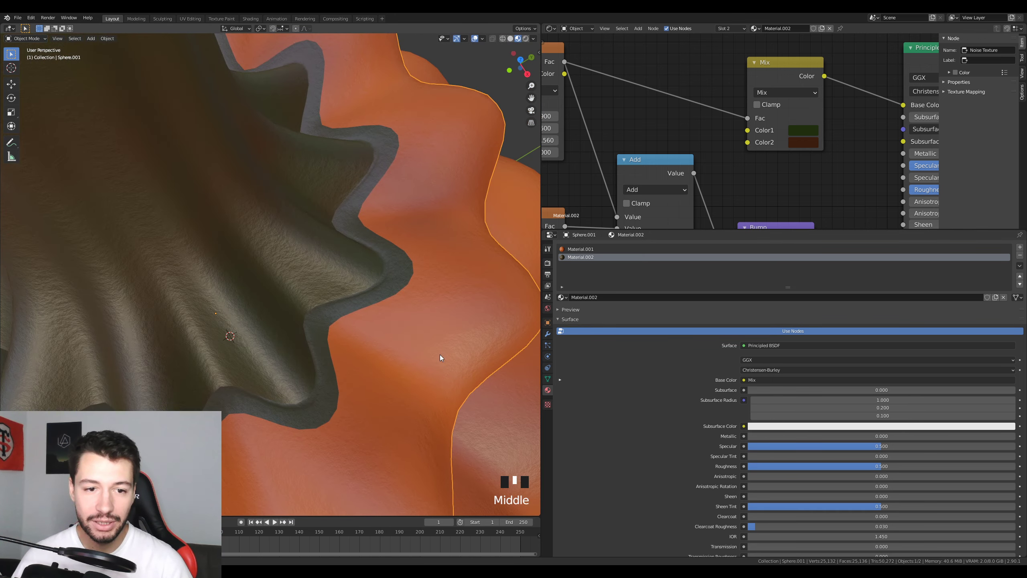
Step: Add a loop cut along the extruded rim around the stem's base and check the smoothed shape in Object Mode
key(Tab)
scroll(406, 354, up, 2)
middle_drag(471, 283, 320, 182)
scroll(431, 271, up, 4)
key(ctrl+r)
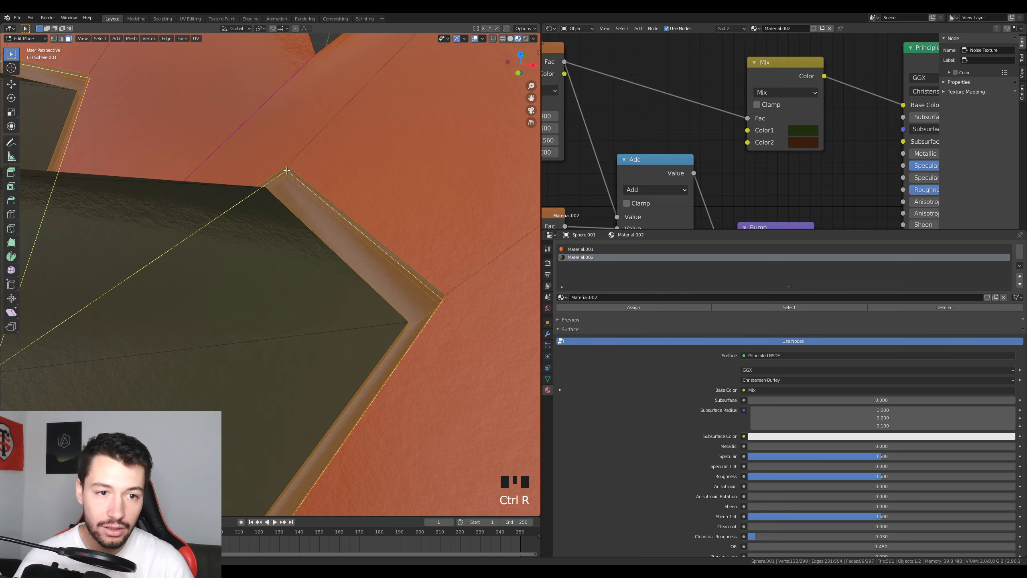
click(285, 170)
key(Tab)
scroll(400, 211, down, 3)
middle_drag(414, 232, 335, 264)
Step: Add another loop cut on the lid just outside the rim, slid close against it with a factor of about -0.96
key(Tab)
key(ctrl+r)
click(339, 238)
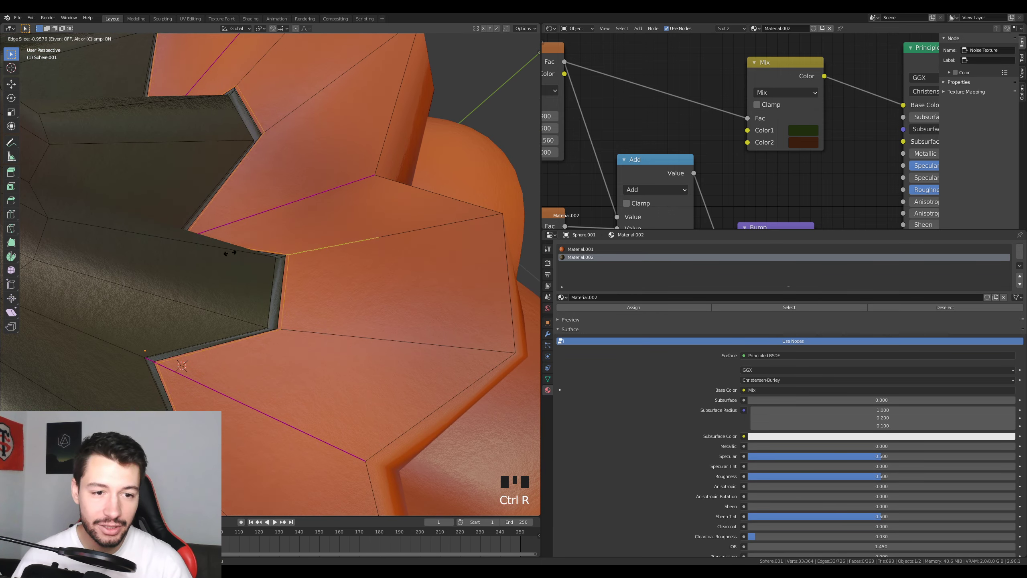
key(Tab)
scroll(353, 286, down, 2)
middle_drag(332, 300, 221, 277)
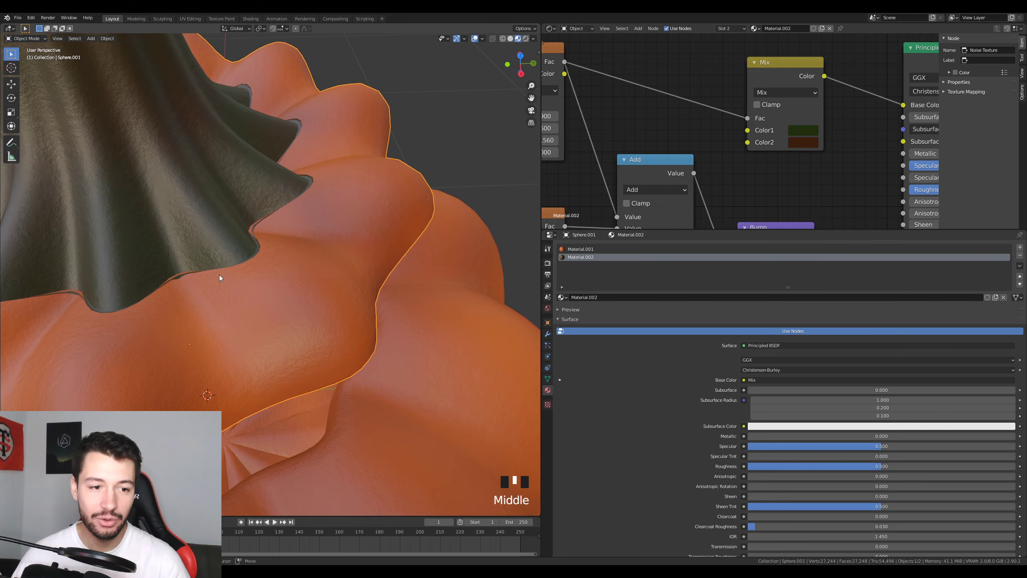
Step: Undo the two loop cuts and the Material.002 assignment on the rim, keeping the extruded ring
scroll(358, 290, up, 4)
key(ctrl+z)
key(ctrl+z)
key(ctrl+z)
key(ctrl+z)
key(ctrl+z)
key(ctrl+z)
key(ctrl+z)
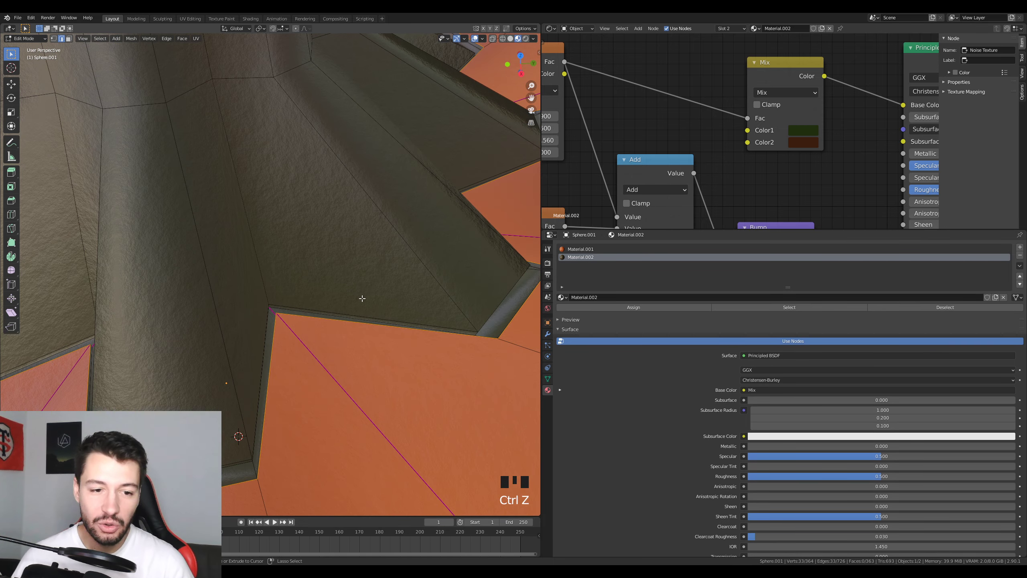
key(ctrl+z)
key(ctrl+z)
key(ctrl+z)
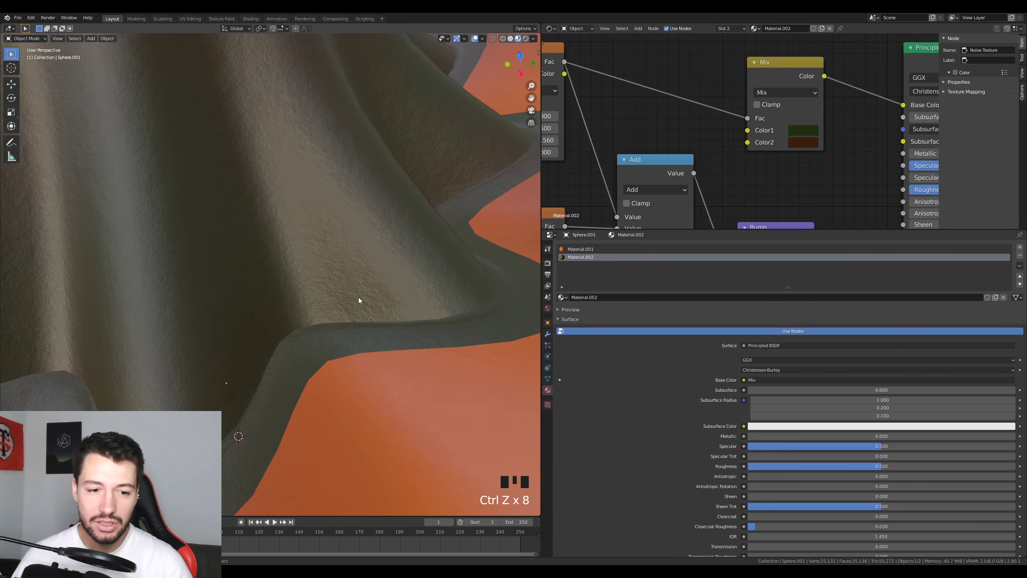
key(ctrl+z)
scroll(357, 295, down, 3)
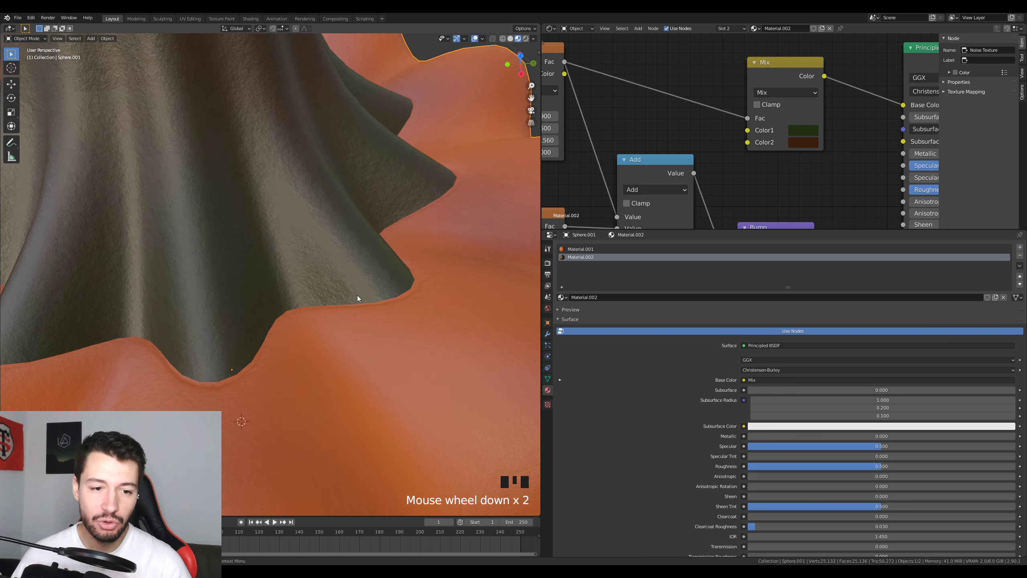
middle_drag(267, 338, 277, 356)
Step: Enable Ambient Occlusion in the Eevee render settings and check the shading around the stem's base
click(549, 263)
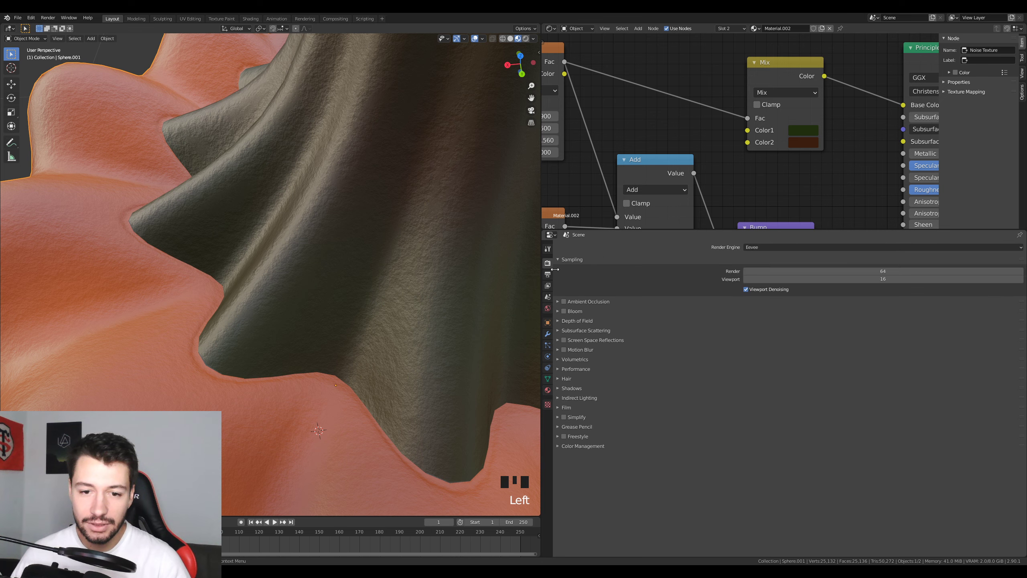
click(564, 301)
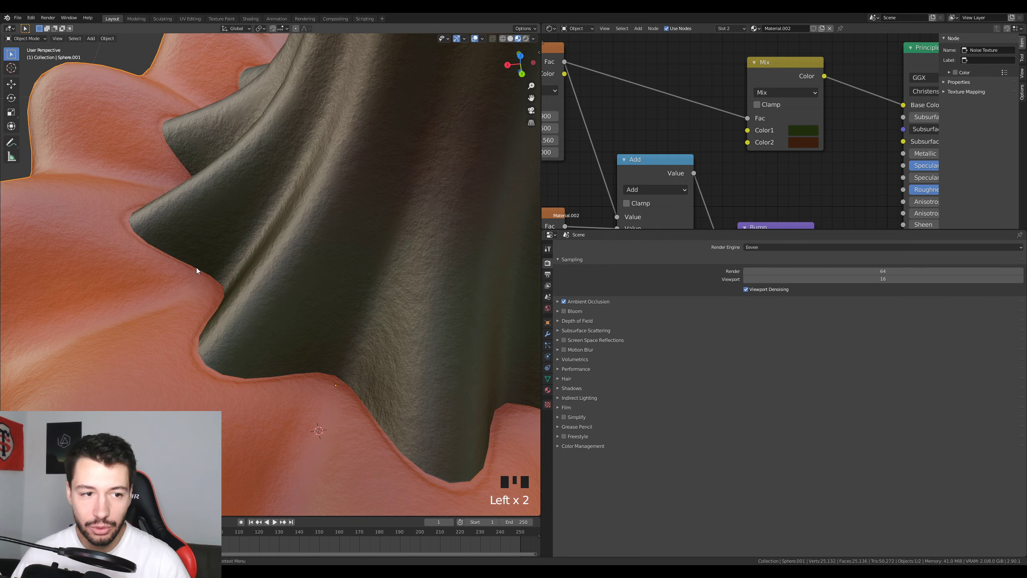
middle_drag(195, 268, 329, 295)
scroll(316, 322, up, 3)
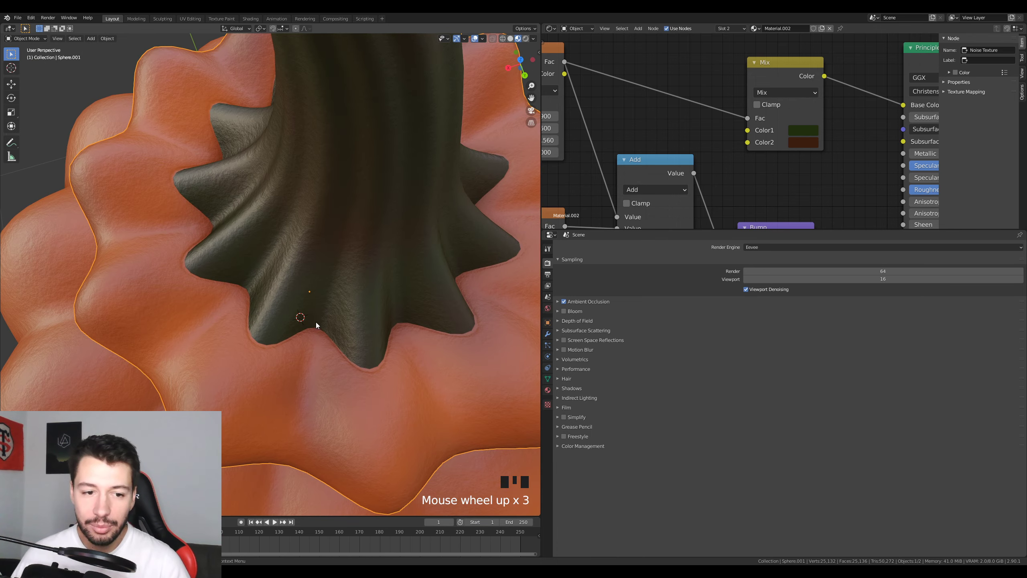
scroll(396, 331, down, 3)
middle_drag(397, 331, 219, 222)
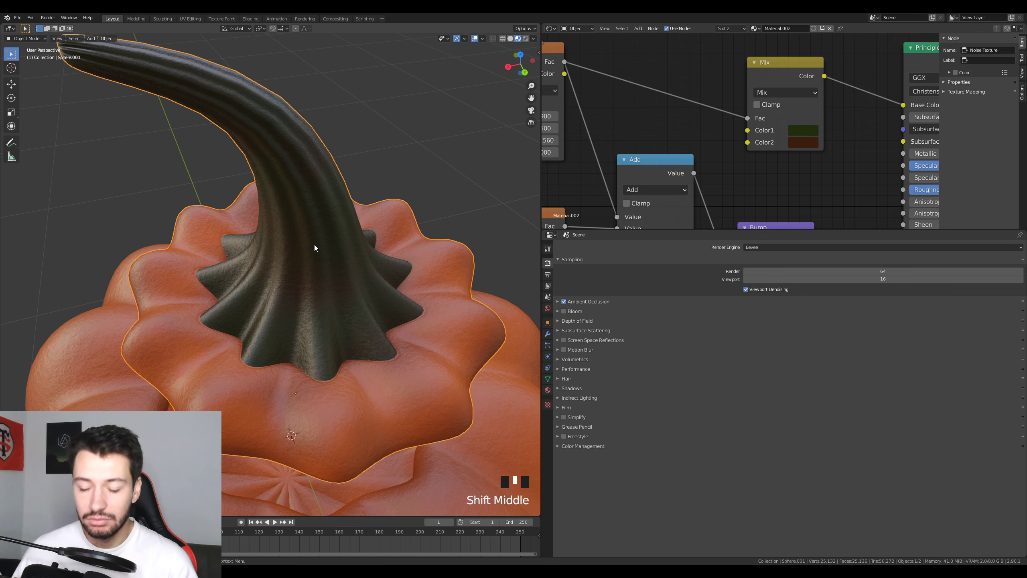
Step: Show the whole pumpkin from the front, deselect the lid, widen the 3D viewport and save the file
key(KP_1)
scroll(273, 338, down, 6)
shift+middle_drag(272, 338, 271, 314)
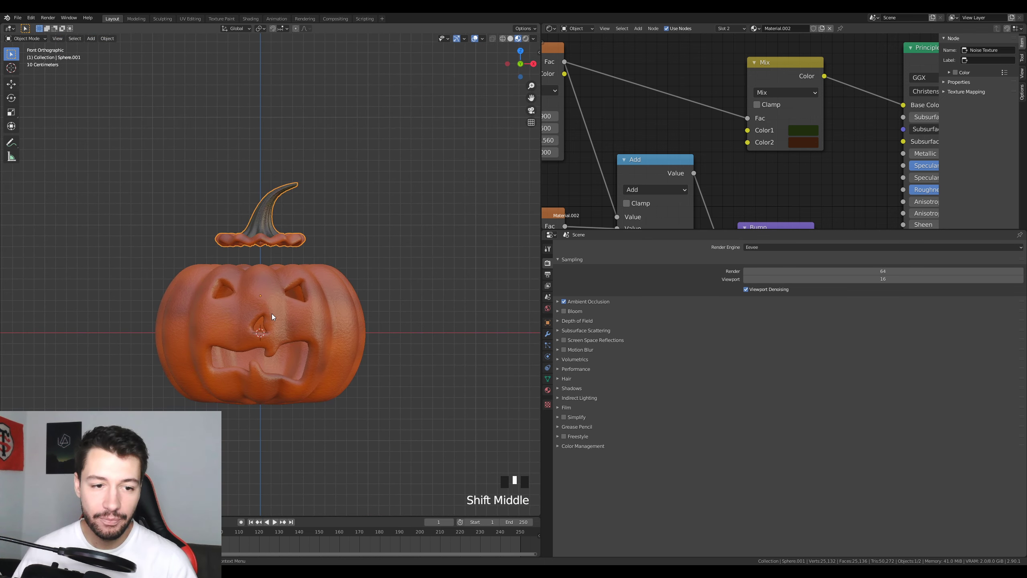
scroll(272, 314, up, 4)
key(ctrl+s)
click(394, 218)
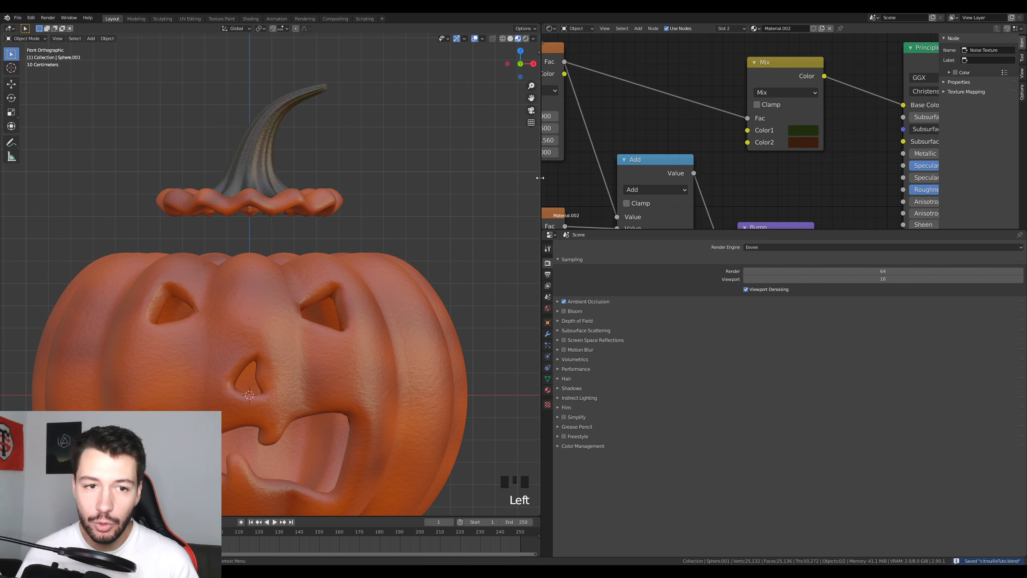
drag(540, 177, 631, 178)
scroll(431, 306, down, 3)
shift+middle_drag(431, 311, 431, 267)
key(ctrl+s)
scroll(433, 266, up, 2)
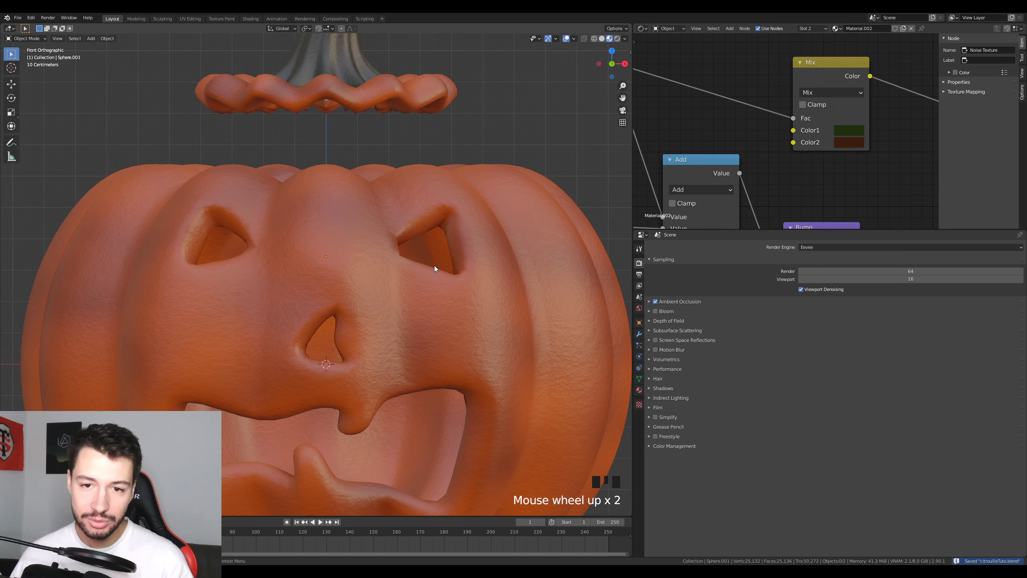
scroll(434, 265, down, 2)
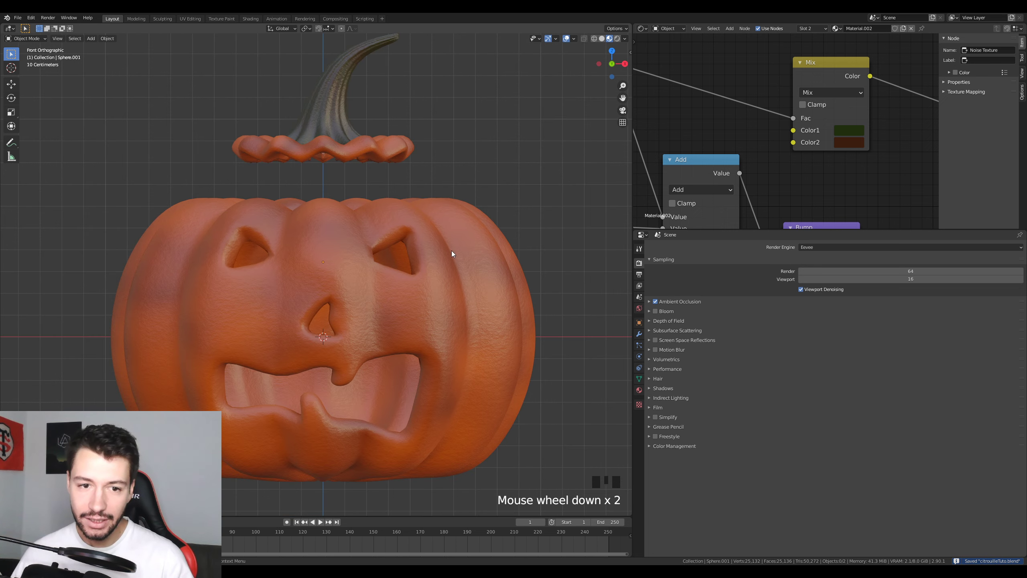
Step: Switch the viewport to Rendered shading and frame the whole pumpkin in the front view
click(617, 39)
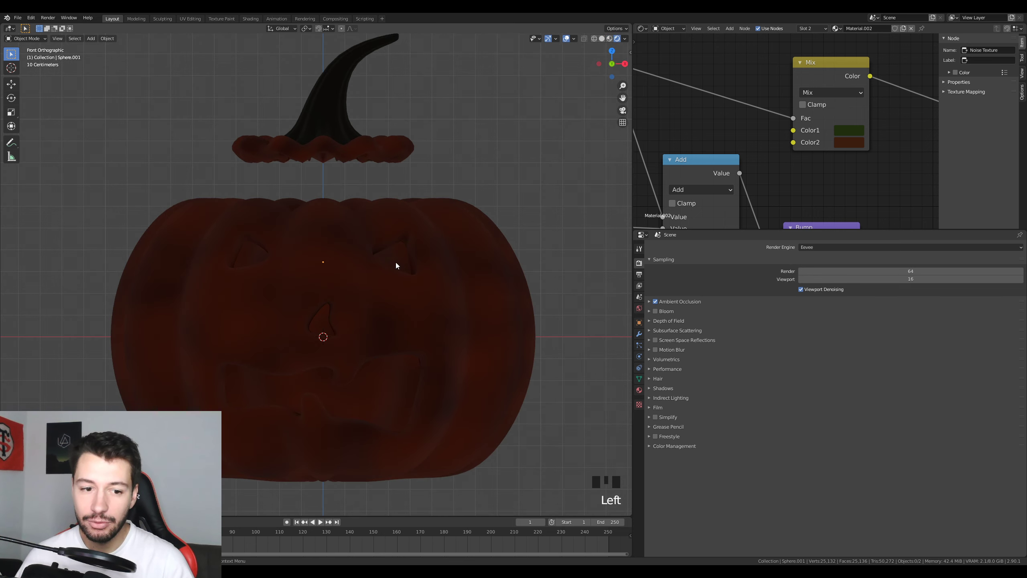
middle_drag(427, 353, 454, 315)
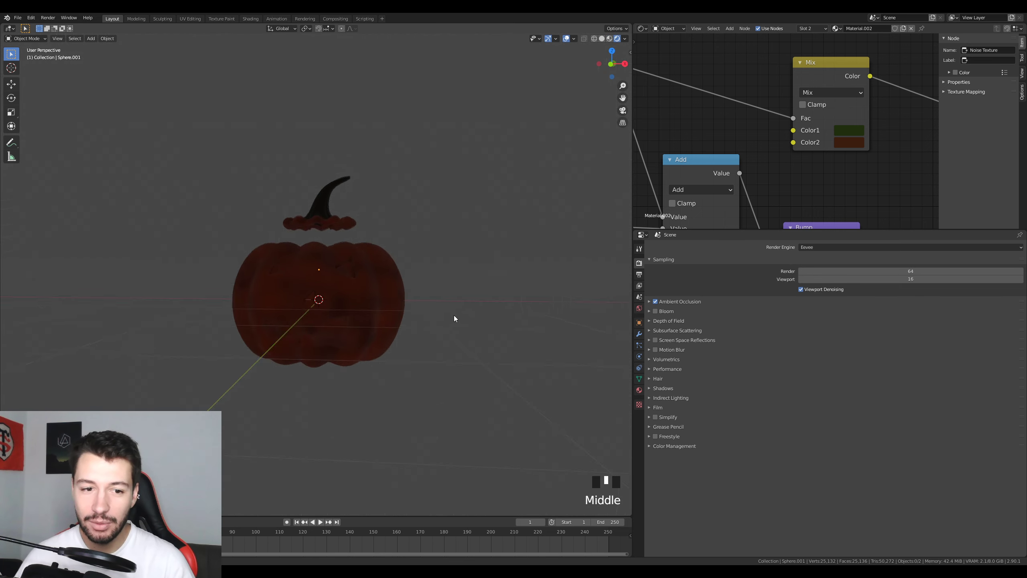
scroll(414, 343, down, 2)
middle_drag(414, 344, 441, 314)
key(KP_1)
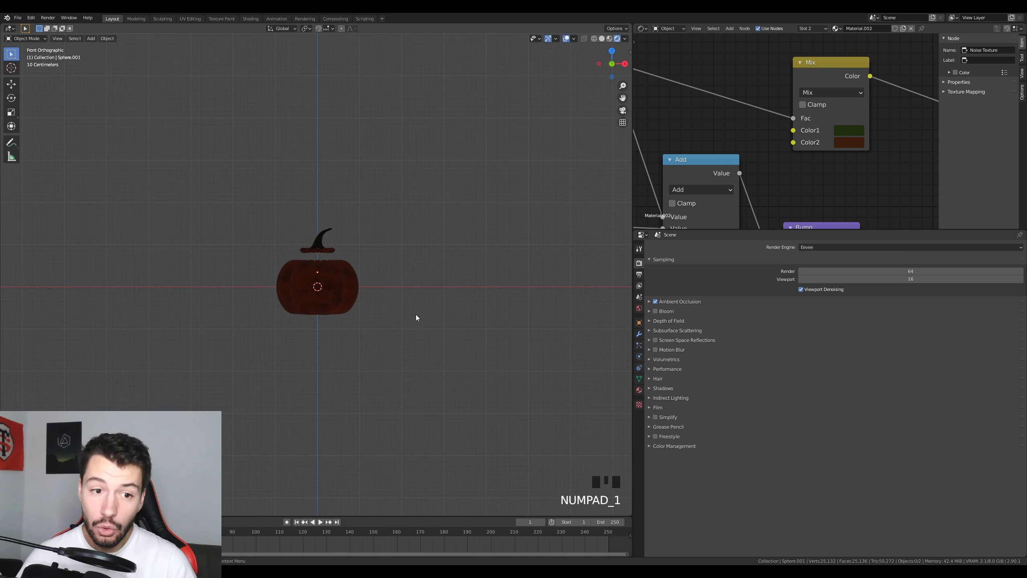
scroll(417, 315, up, 8)
scroll(440, 290, down, 6)
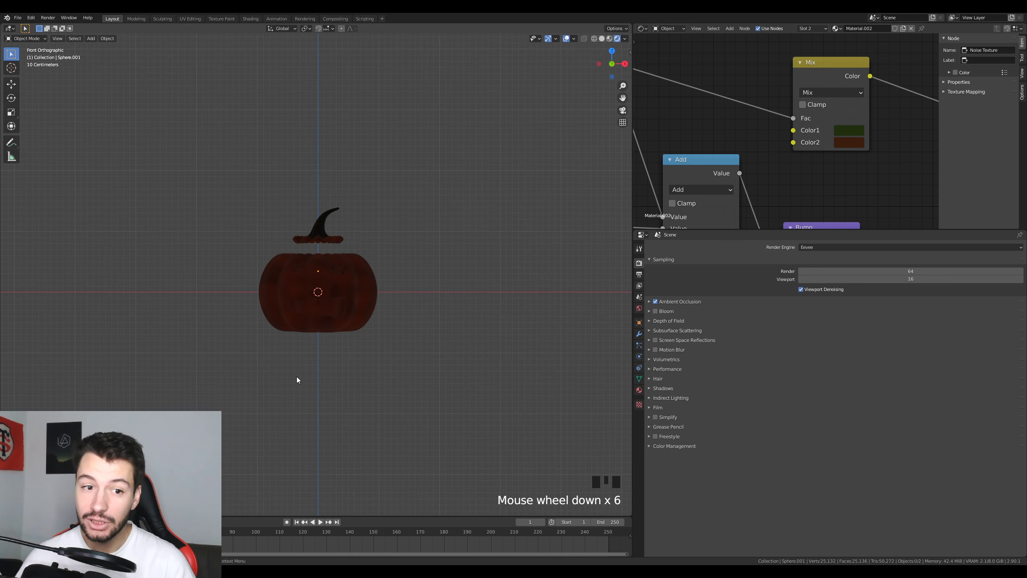
scroll(313, 332, up, 4)
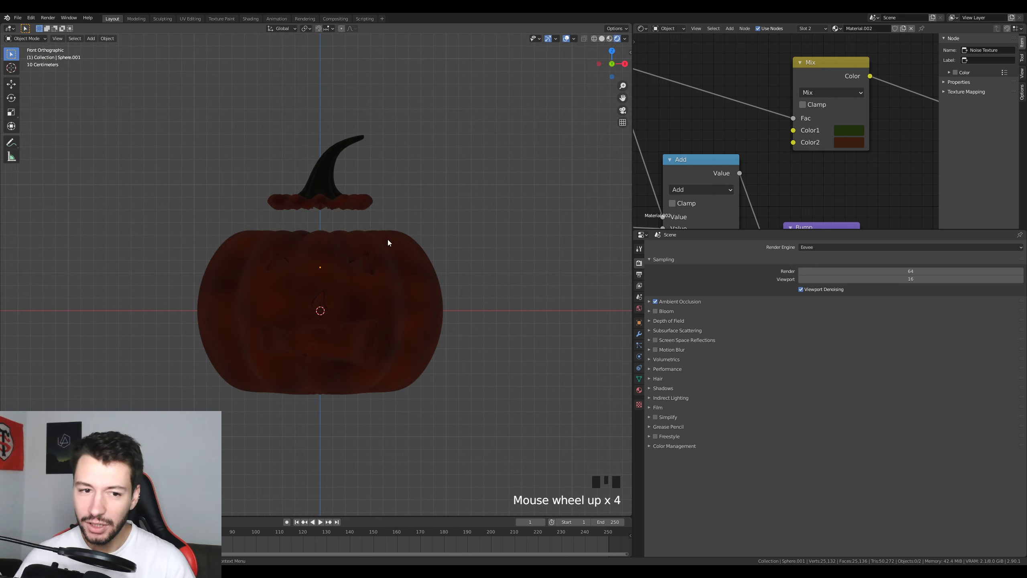
Step: Add a point light at the 3D cursor inside the pumpkin and disable Bloom in the render settings
key(shift+a)
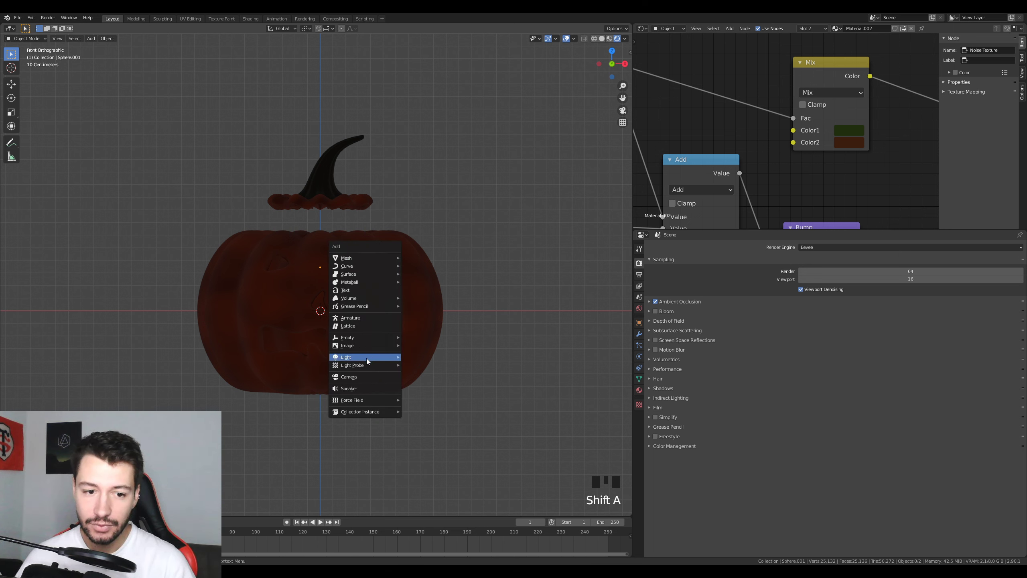
mouse_move(366, 358)
click(431, 357)
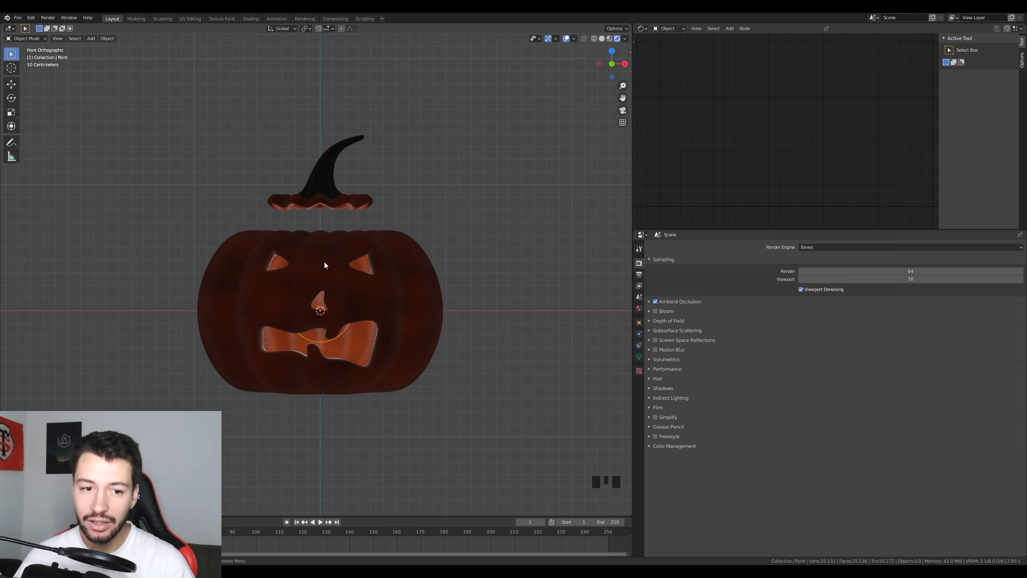
scroll(325, 266, up, 6)
scroll(368, 356, down, 3)
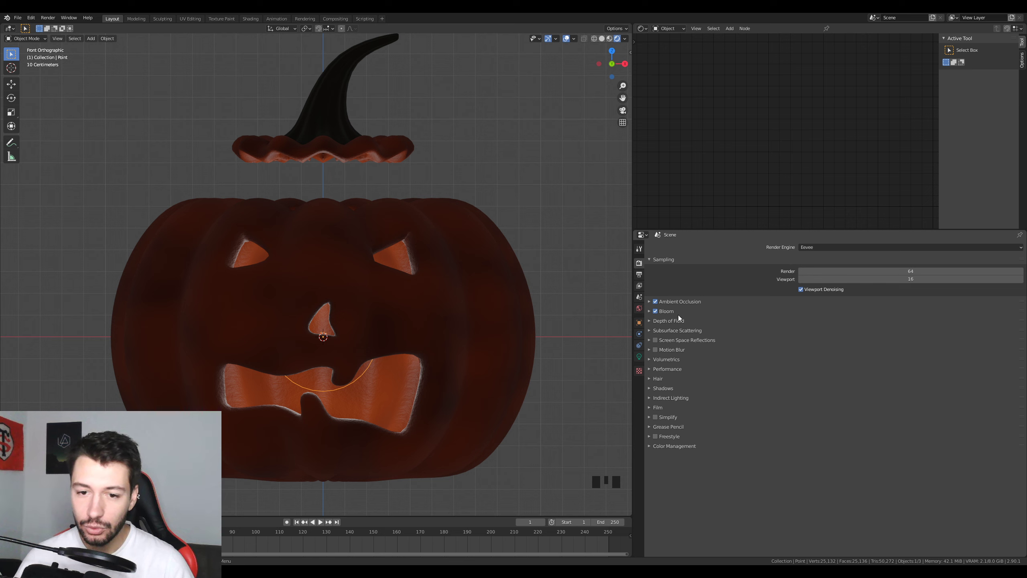
click(655, 310)
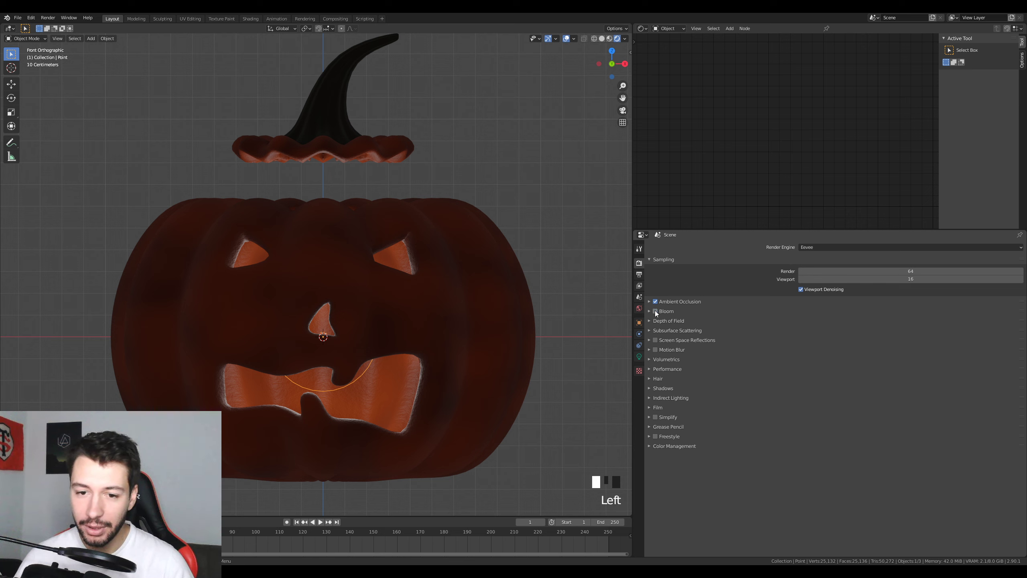
Step: Set the point light's power to 200 W and its color to a saturated yellow-orange
click(639, 356)
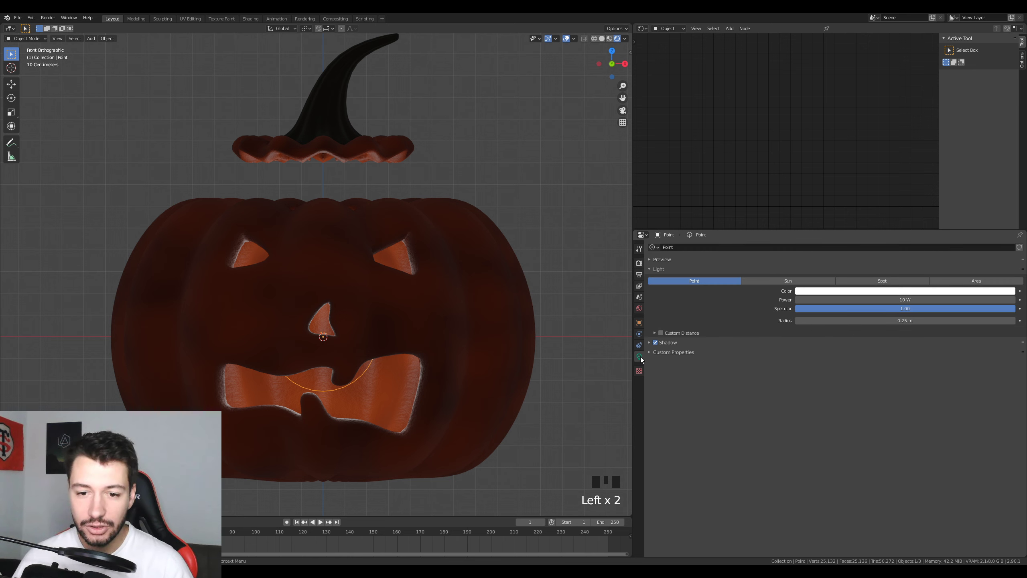
click(894, 300)
text(20)
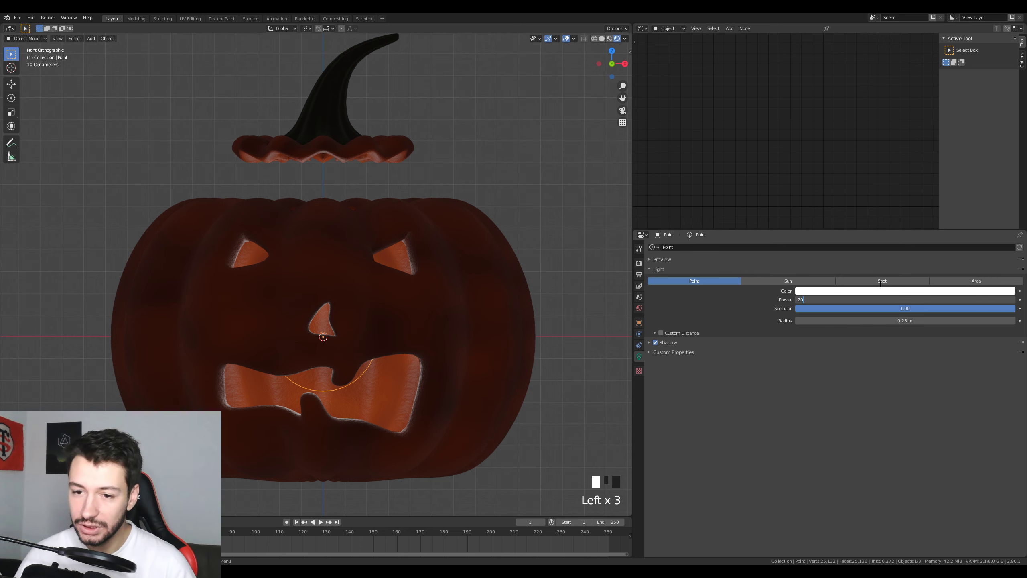
text(0)
key(Return)
click(880, 291)
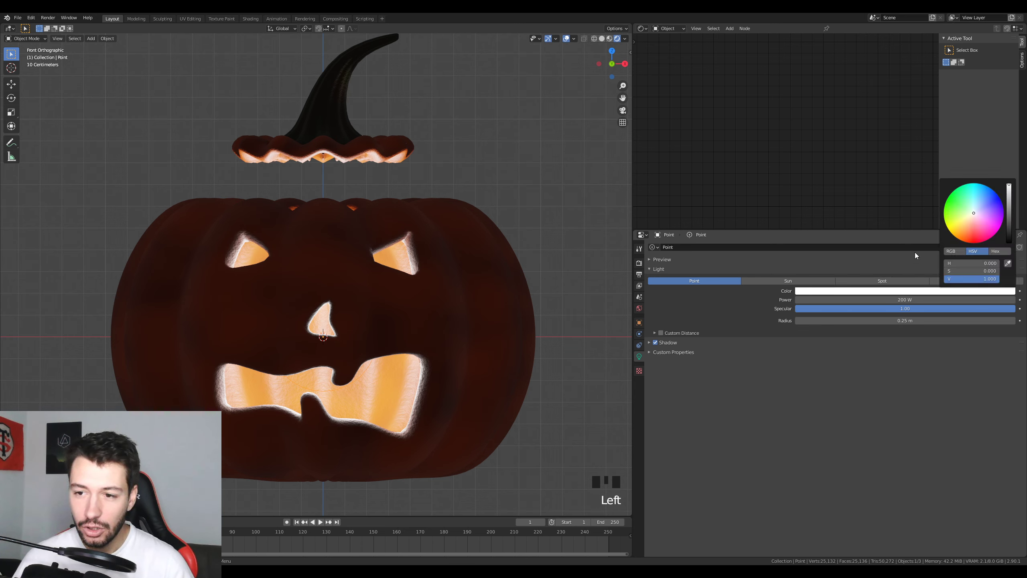
drag(975, 213, 955, 236)
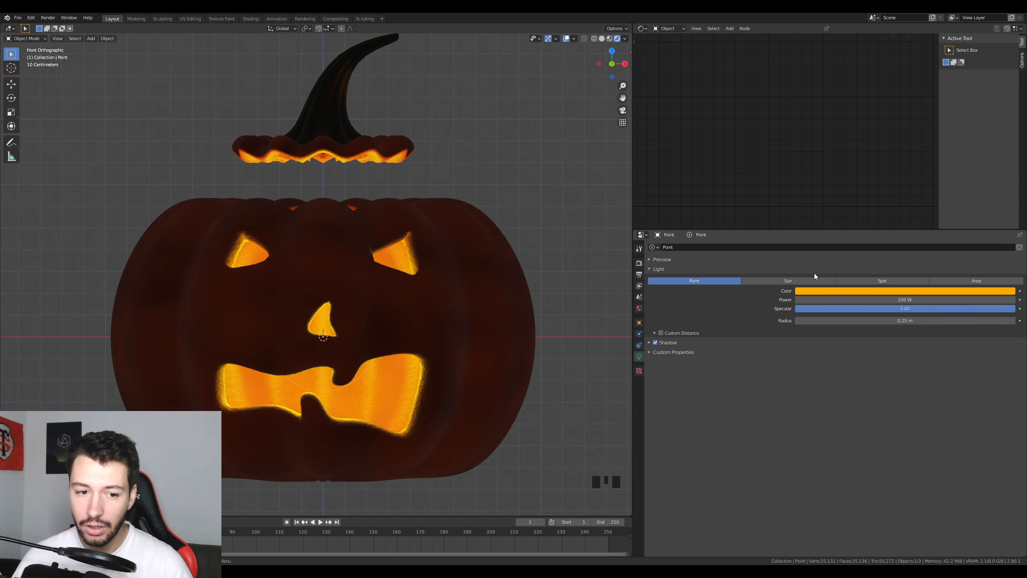
Step: Enable Bloom in the render settings and reduce its intensity to 0.027
click(639, 262)
click(656, 311)
click(655, 311)
click(656, 311)
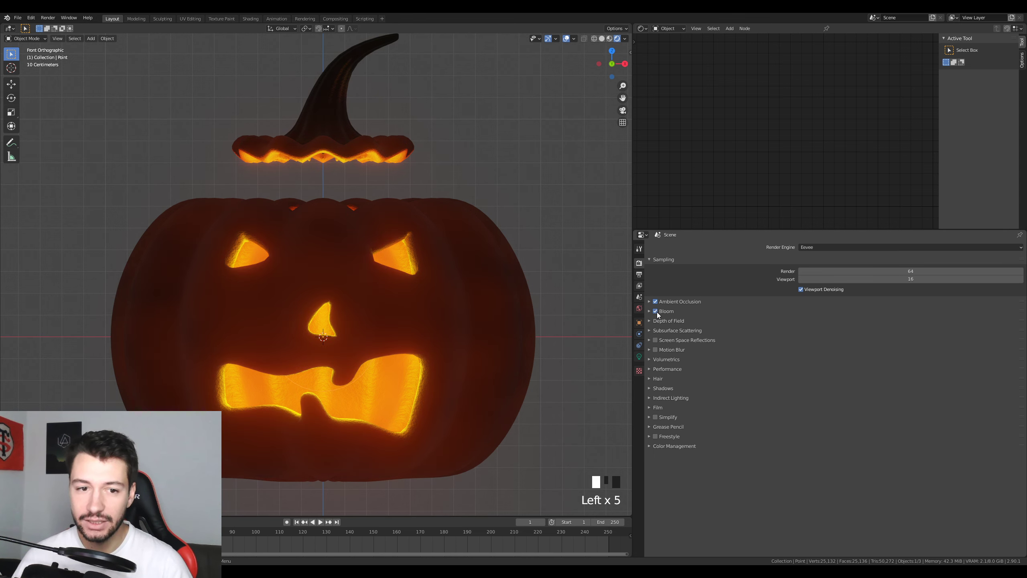
click(649, 311)
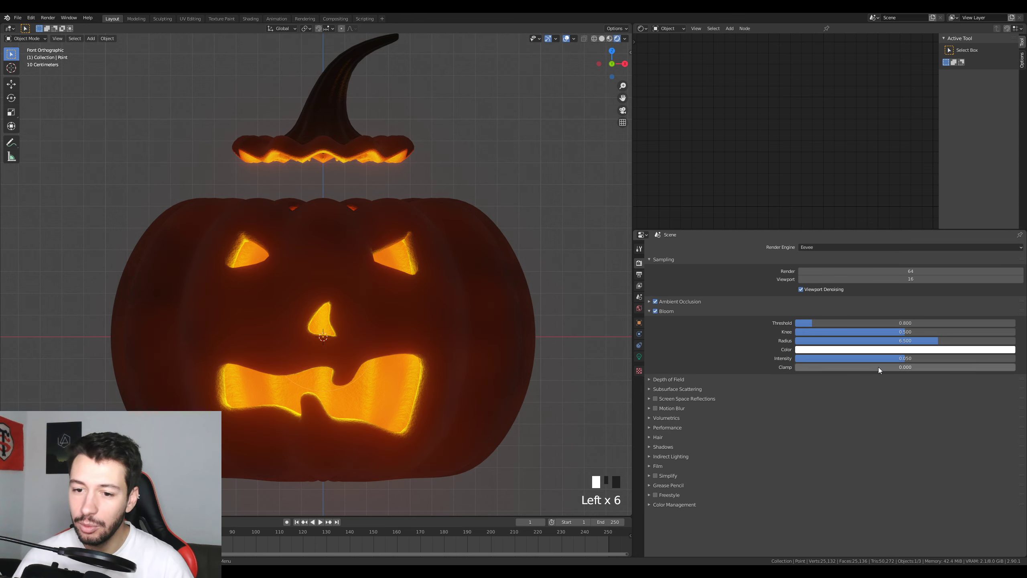
drag(880, 359, 849, 359)
middle_drag(421, 340, 390, 348)
key(KP_1)
scroll(449, 345, up, 4)
scroll(421, 358, down, 3)
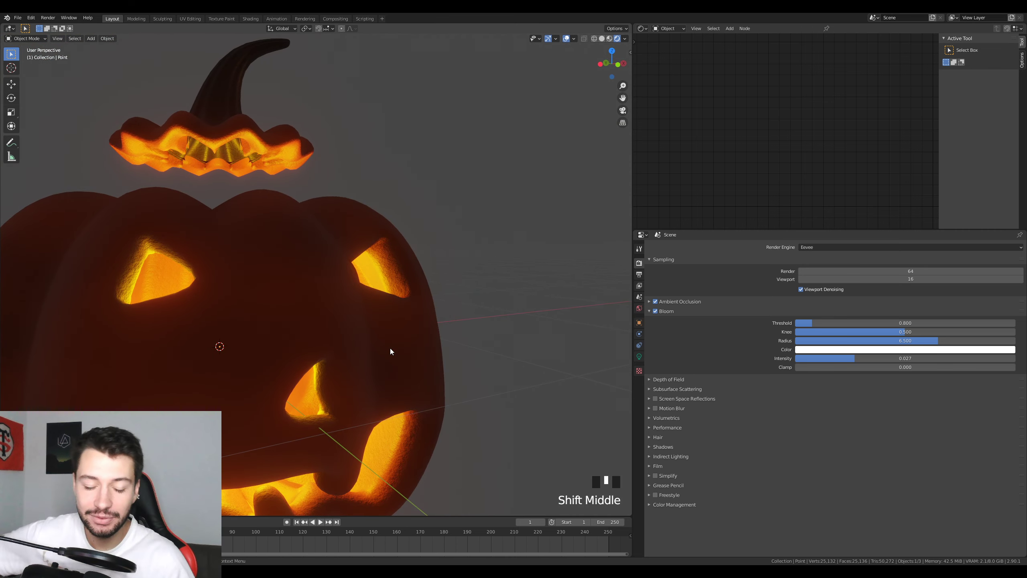
Step: Select the pumpkin body, enlarge the shader editor around its Principled BSDF node and show the body's material settings
click(388, 347)
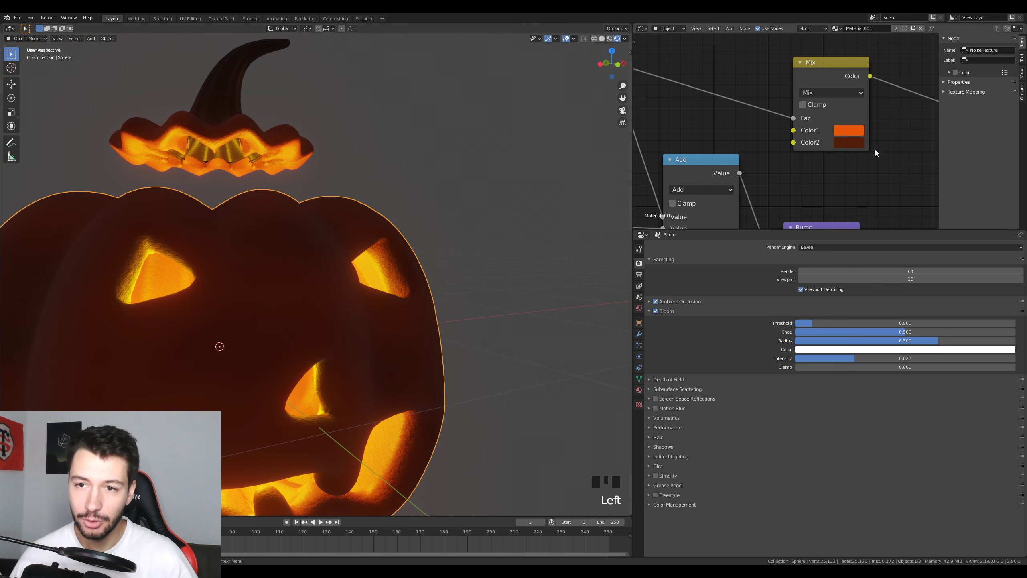
middle_drag(874, 152, 666, 134)
drag(785, 229, 768, 419)
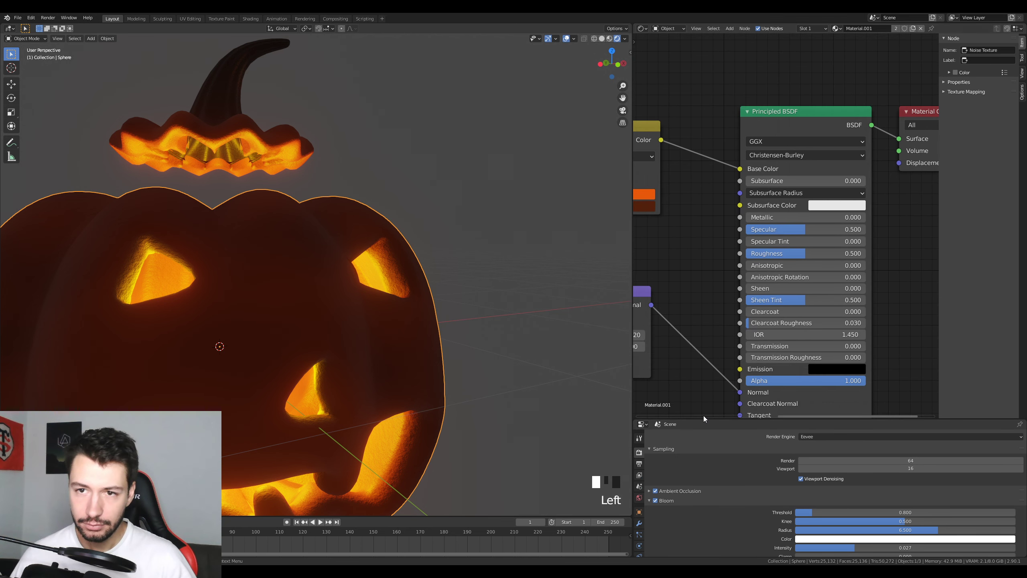
scroll(640, 520, down, 3)
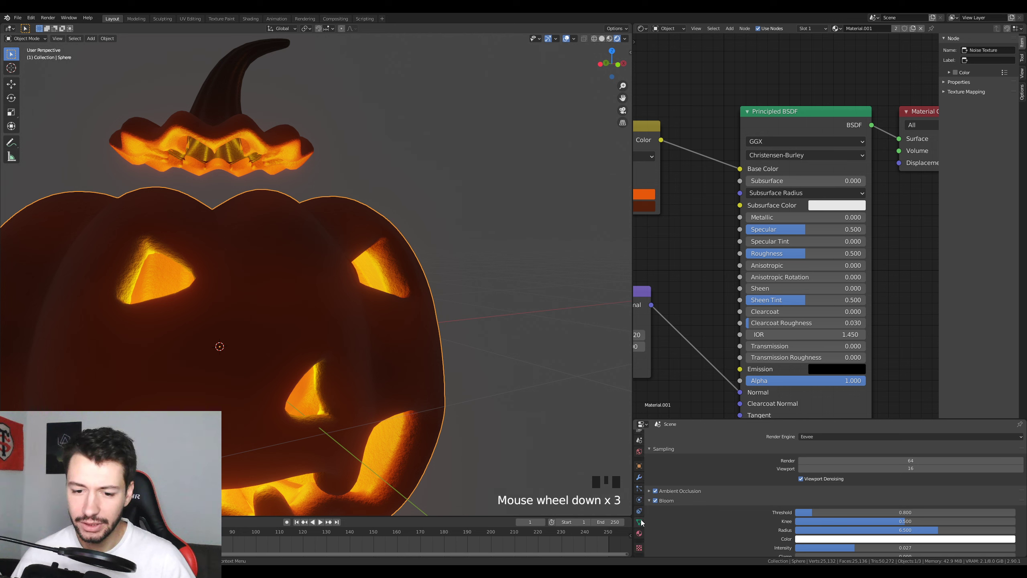
click(638, 535)
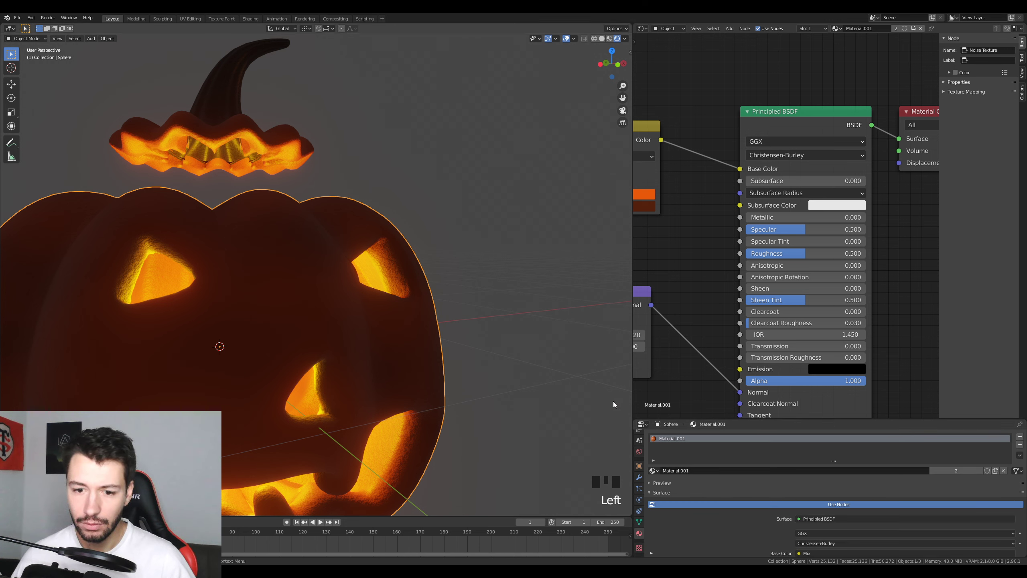
Step: Compare the material slots of the lid with those of the pumpkin body
click(297, 197)
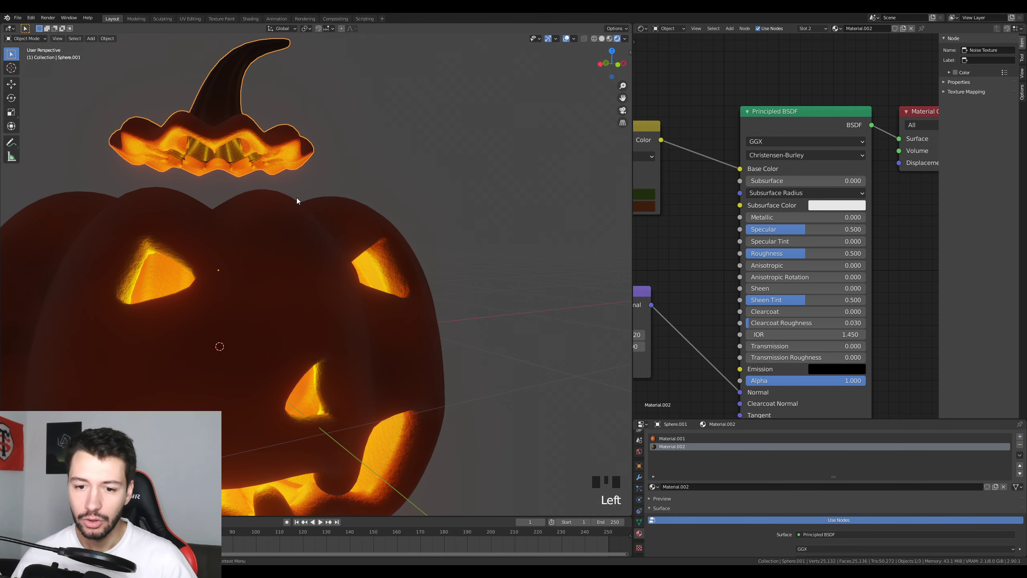
click(282, 204)
click(288, 187)
click(288, 152)
click(290, 155)
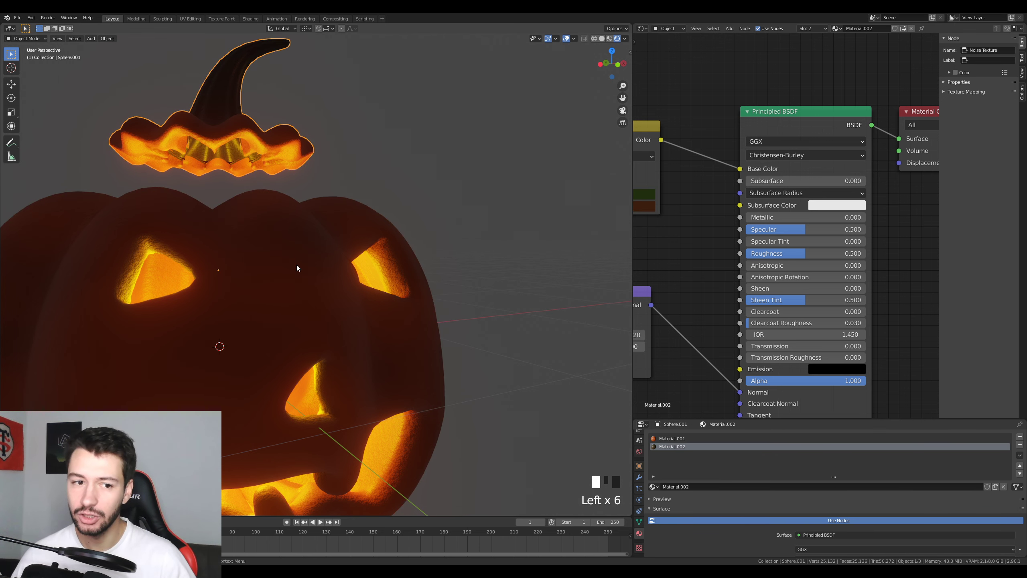
click(307, 266)
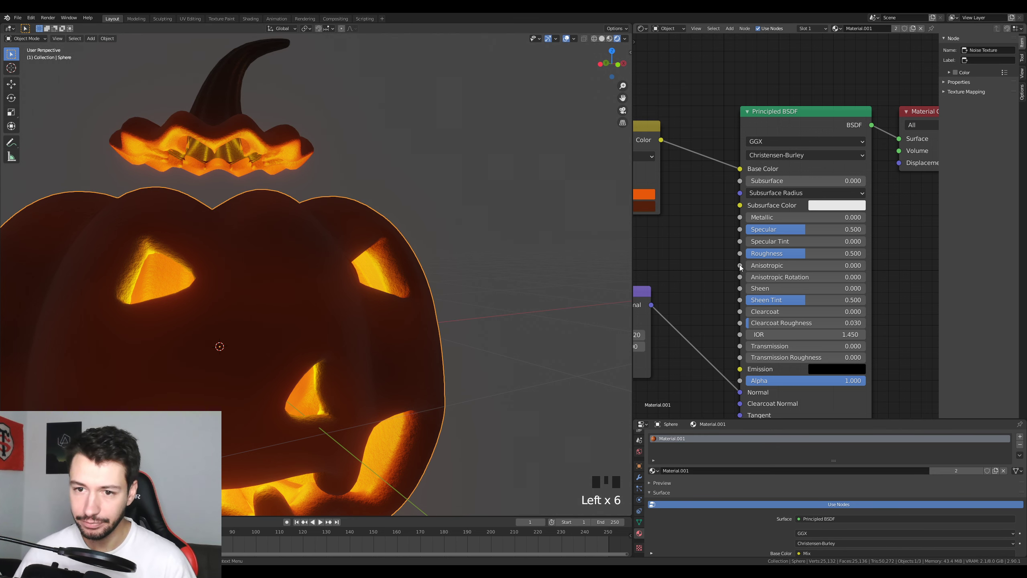
Step: Try a Subsurface value of 1.000 on the body's Principled BSDF and inspect the glow around the carved eye
scroll(752, 183, up, 3)
middle_drag(751, 183, 765, 224)
middle_drag(607, 231, 333, 275)
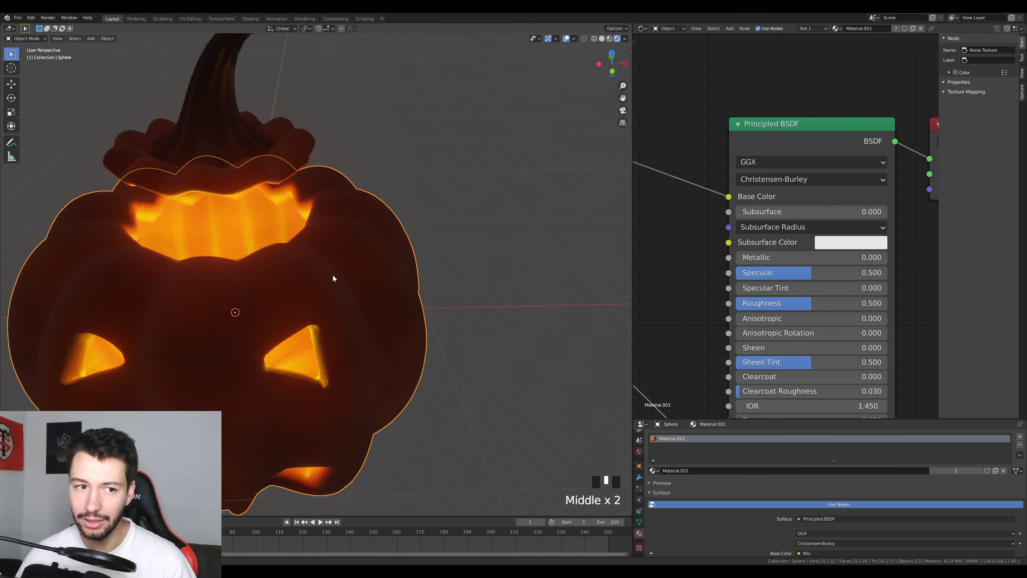
scroll(401, 297, up, 1)
middle_drag(401, 297, 424, 305)
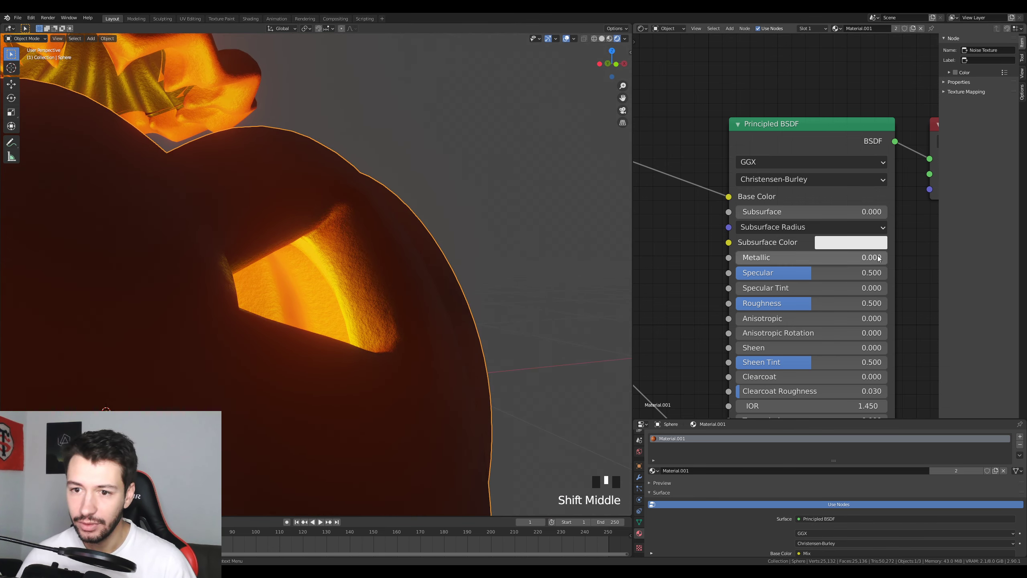
drag(779, 213, 790, 212)
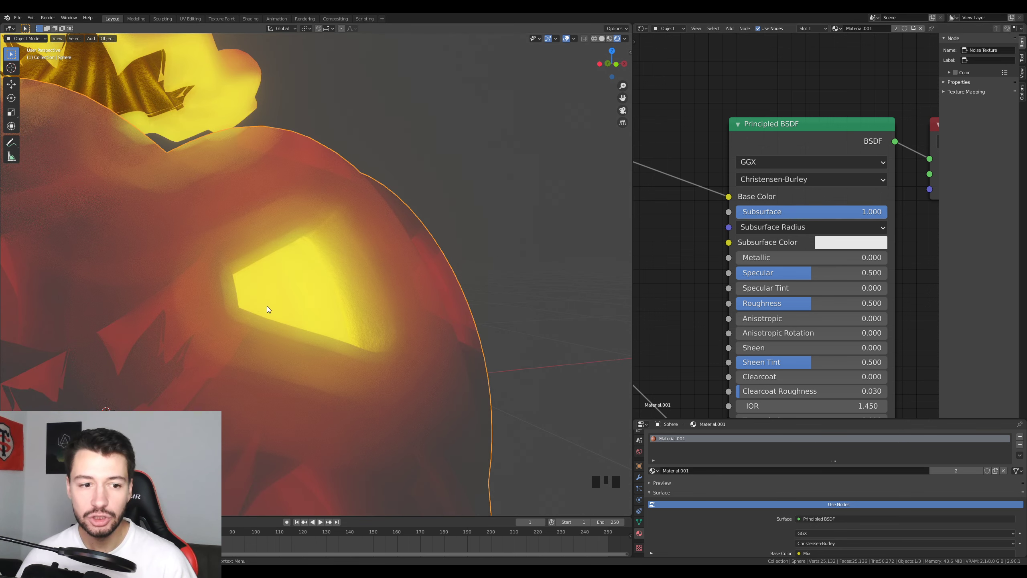
scroll(266, 308, down, 5)
middle_drag(295, 319, 326, 312)
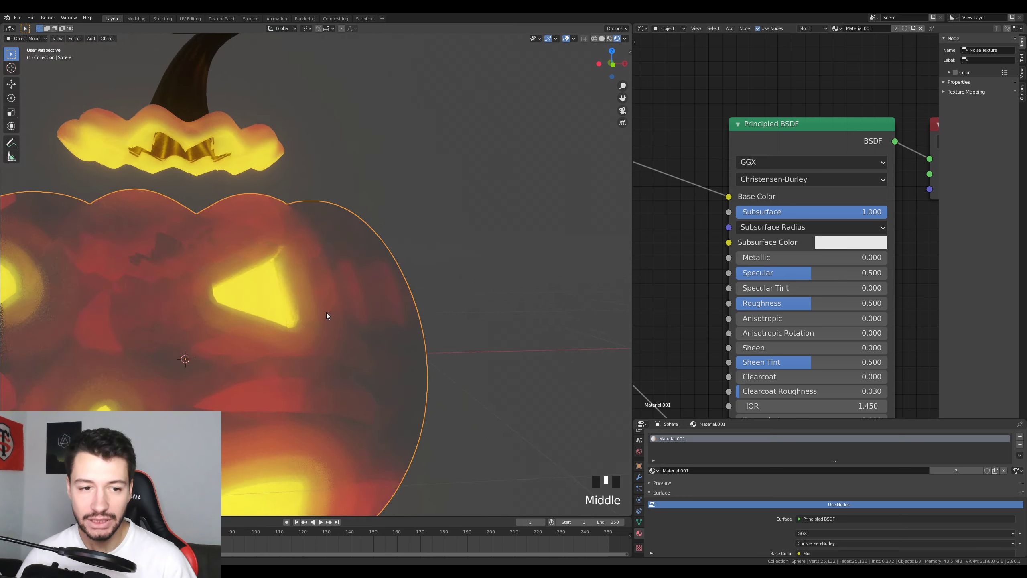
scroll(426, 318, up, 2)
Step: Lower the Principled BSDF's Subsurface to 0.082 and inspect the whole pumpkin
drag(805, 211, 655, 212)
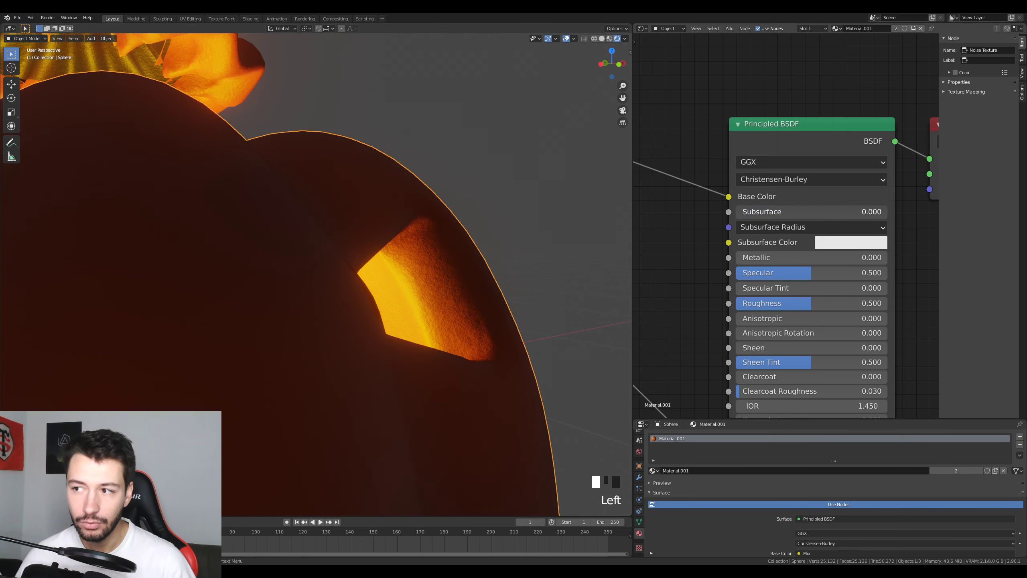
drag(655, 212, 669, 211)
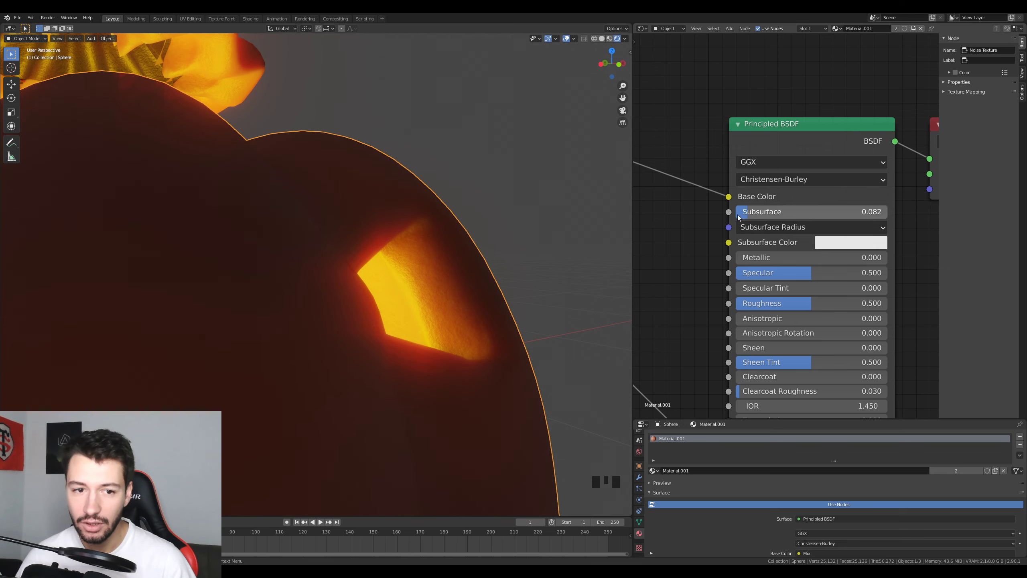
middle_drag(506, 292, 366, 274)
scroll(342, 263, down, 4)
scroll(323, 311, up, 3)
scroll(357, 275, down, 2)
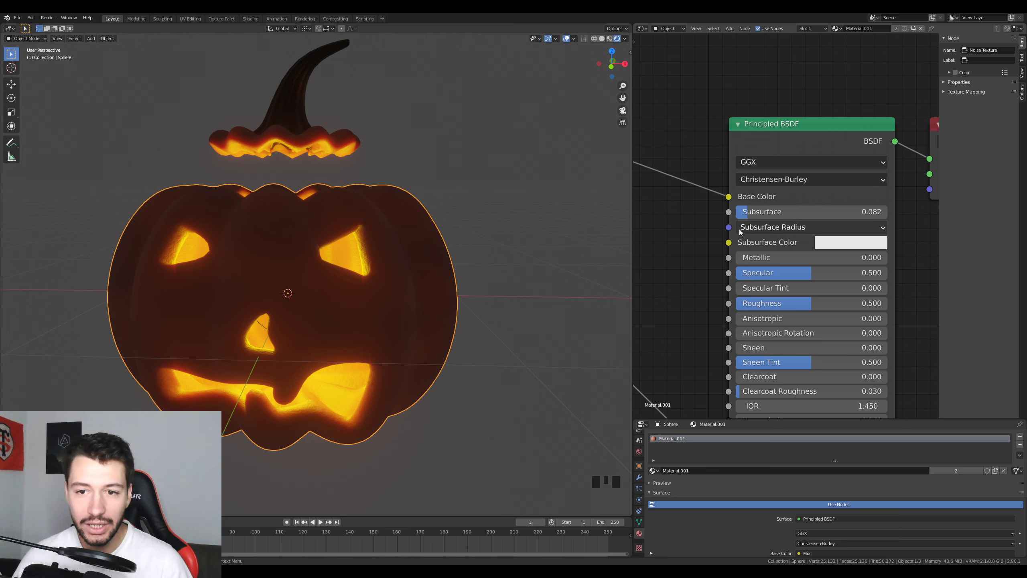
Step: Try feeding the Mix node's Color output into Subsurface Color and inspect the light around the eye
middle_drag(634, 163, 680, 164)
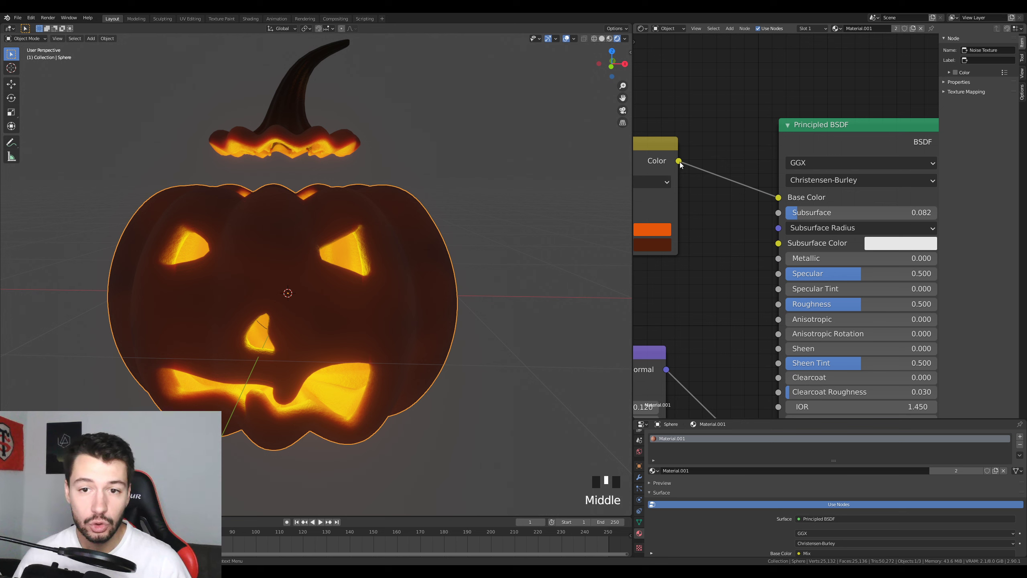
mouse_move(679, 161)
mouse_down()
mouse_move(772, 226)
mouse_move(778, 243)
mouse_up()
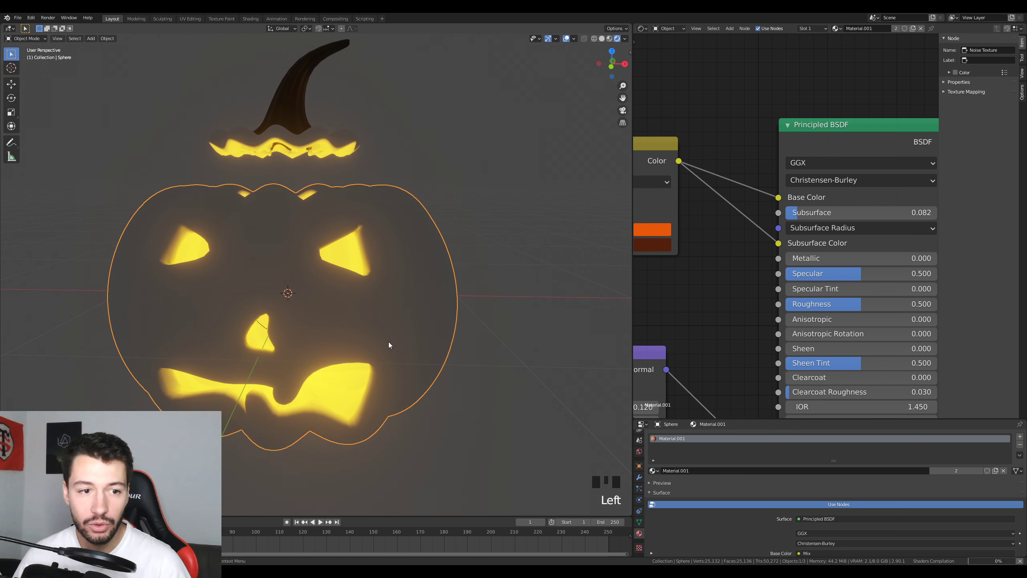
middle_click(400, 315)
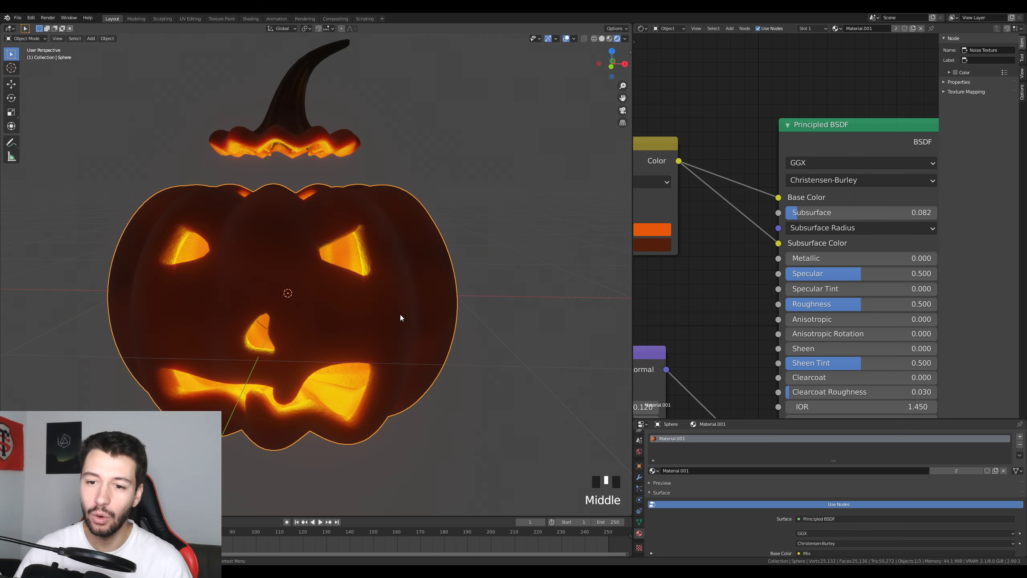
middle_drag(400, 315, 409, 308)
scroll(402, 300, up, 2)
scroll(402, 300, up, 1)
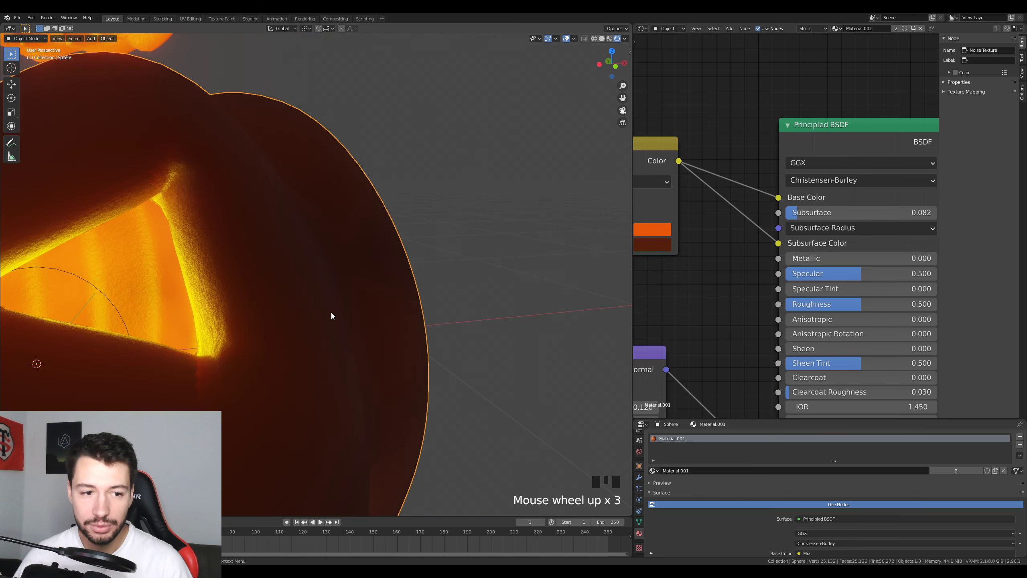
middle_drag(332, 314, 335, 264)
Step: Disconnect the Mix node from Subsurface Color and set that color to a saturated orange
drag(778, 243, 829, 259)
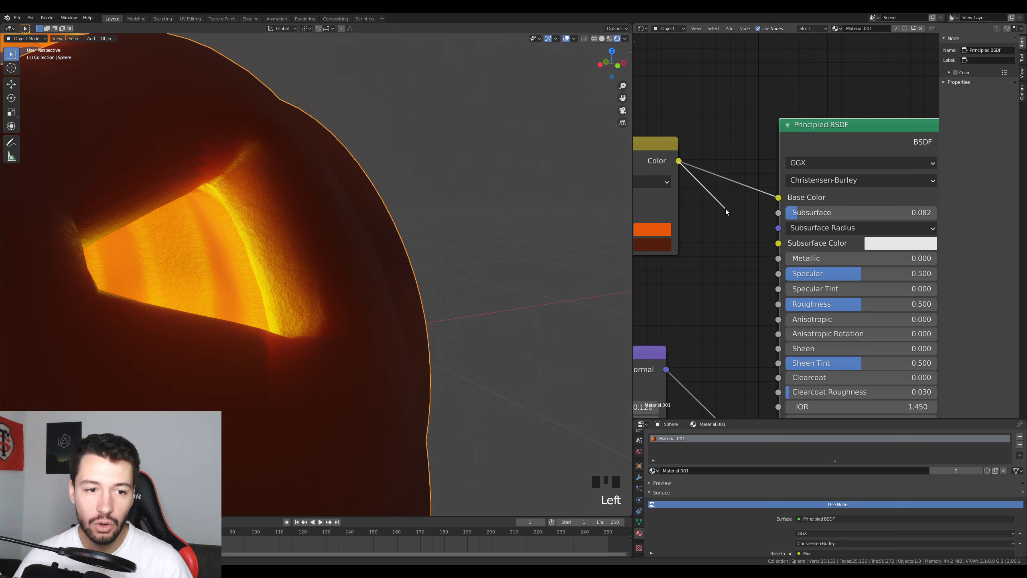
click(886, 244)
drag(865, 96, 836, 137)
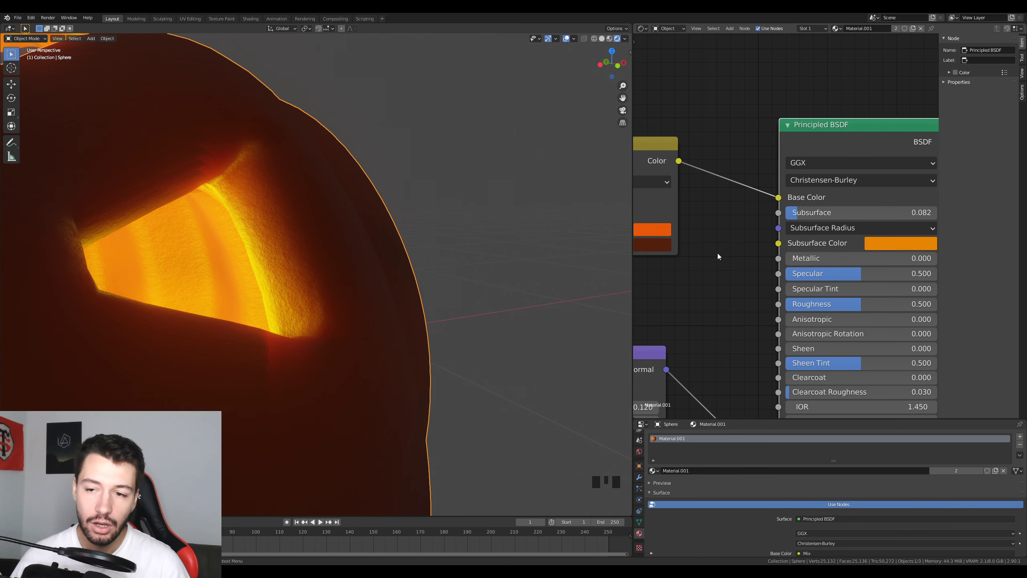
Step: Set the Principled BSDF's Subsurface to 0.136
scroll(710, 272, down, 3)
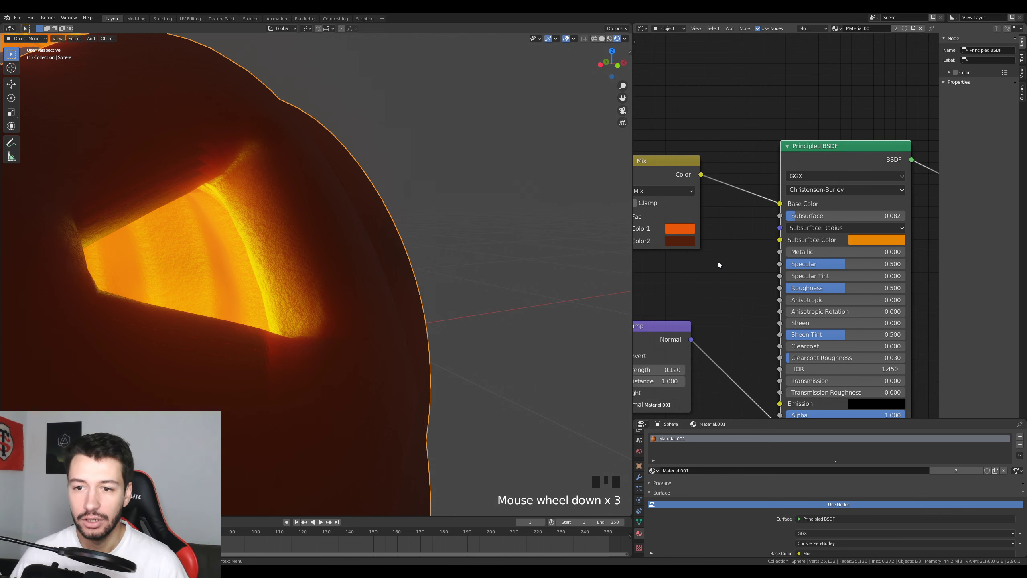
middle_drag(340, 269, 421, 268)
drag(831, 218, 836, 218)
Step: Annotate the empty space below the Principled BSDF with two parallel lines, a scribble between them, and arrows entering and leaving
middle_drag(785, 353, 730, 274)
scroll(767, 318, down, 4)
middle_drag(760, 450, 732, 286)
mouse_move(783, 228)
mouse_down()
mouse_move(776, 288)
mouse_move(786, 279)
mouse_up()
drag(702, 309, 869, 310)
drag(701, 343, 880, 343)
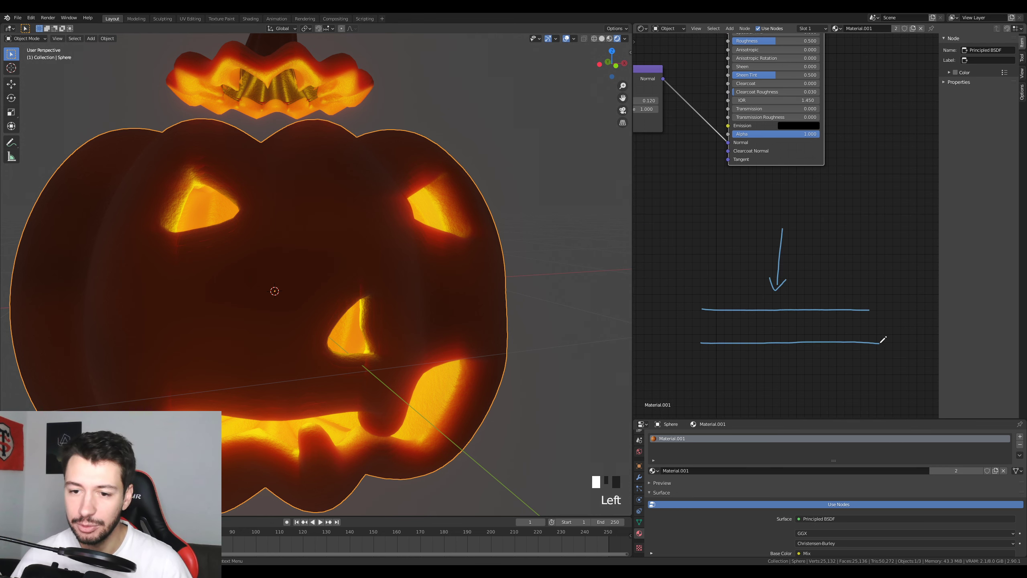
mouse_move(774, 311)
mouse_down()
mouse_move(759, 330)
mouse_move(783, 322)
mouse_move(789, 342)
mouse_move(757, 381)
mouse_move(767, 379)
mouse_up()
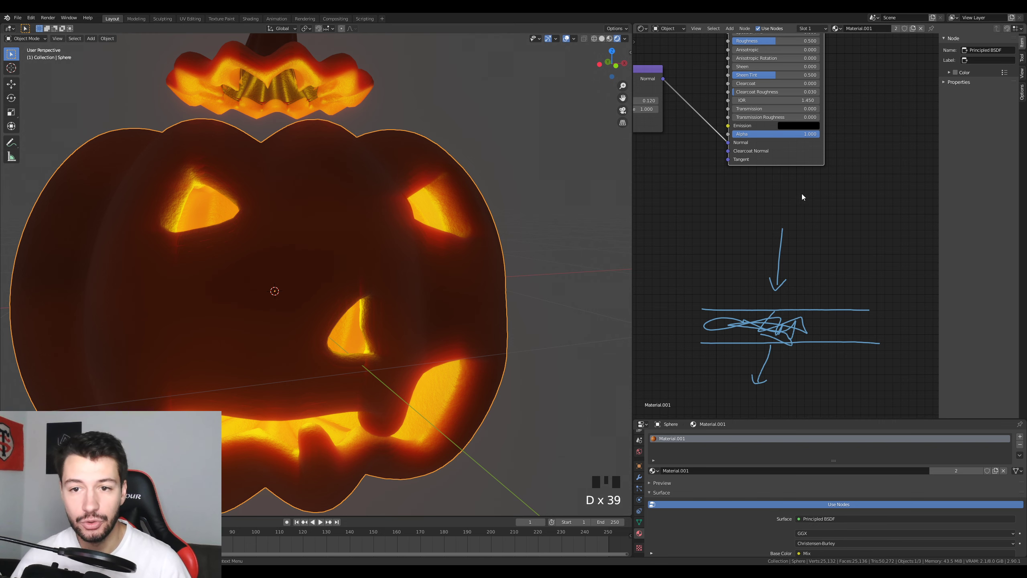
Step: Enlarge the properties editor and set the Subsurface Scattering samples to 32 in the render settings
shift+middle_drag(783, 167, 834, 350)
scroll(374, 241, up, 1)
shift+middle_drag(373, 242, 349, 261)
scroll(349, 261, up, 1)
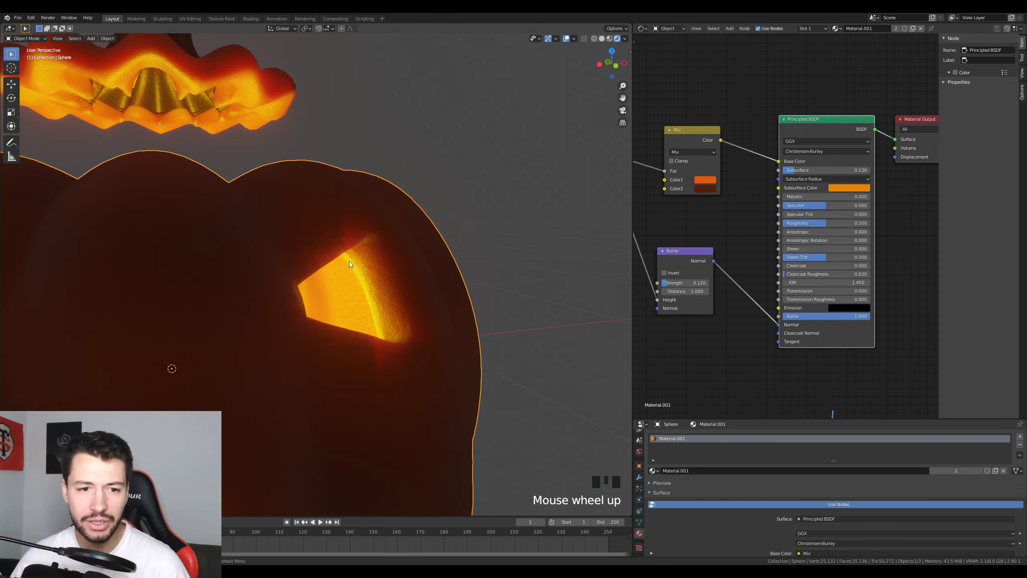
scroll(360, 265, down, 1)
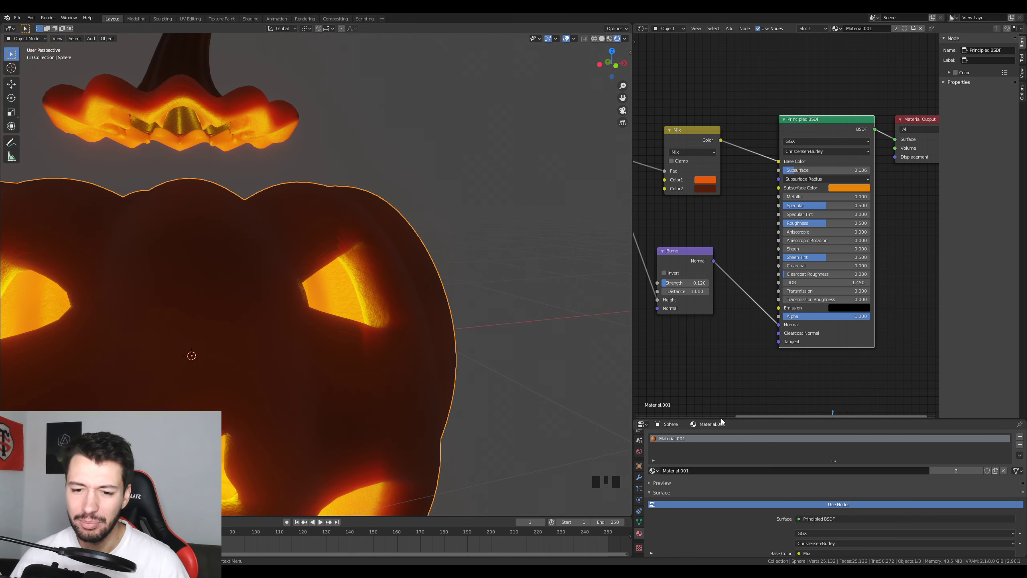
drag(728, 419, 728, 207)
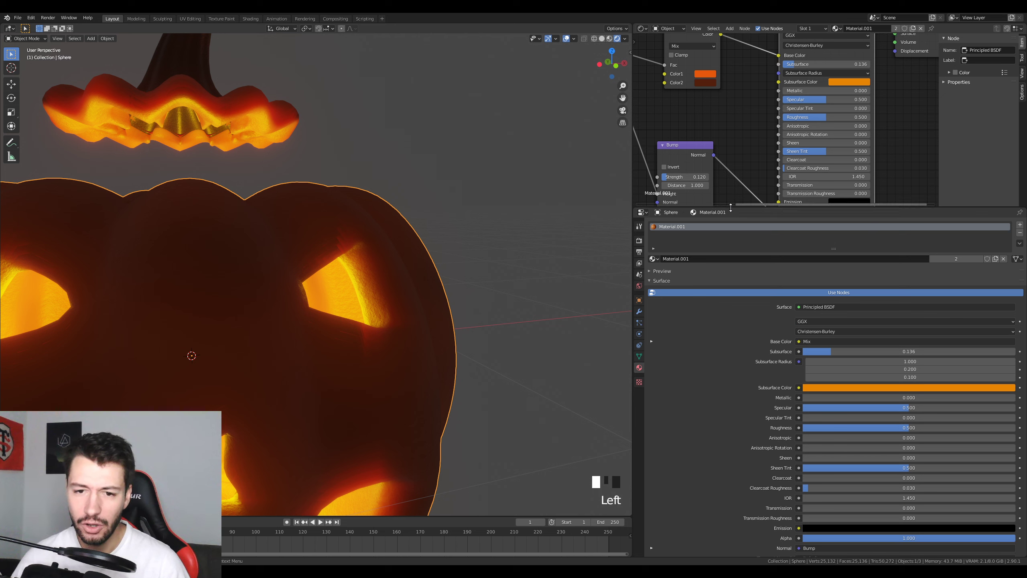
click(638, 242)
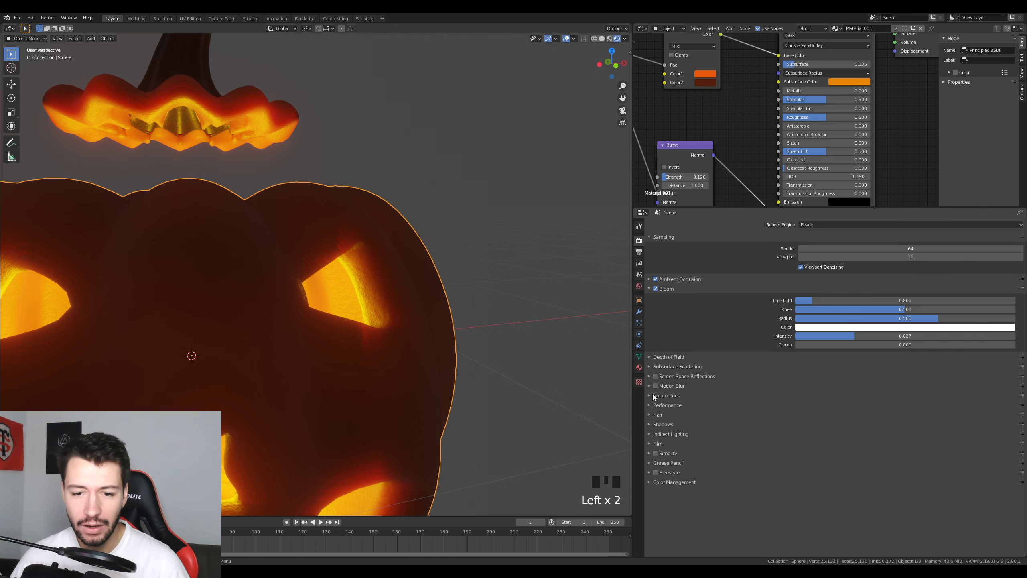
click(649, 366)
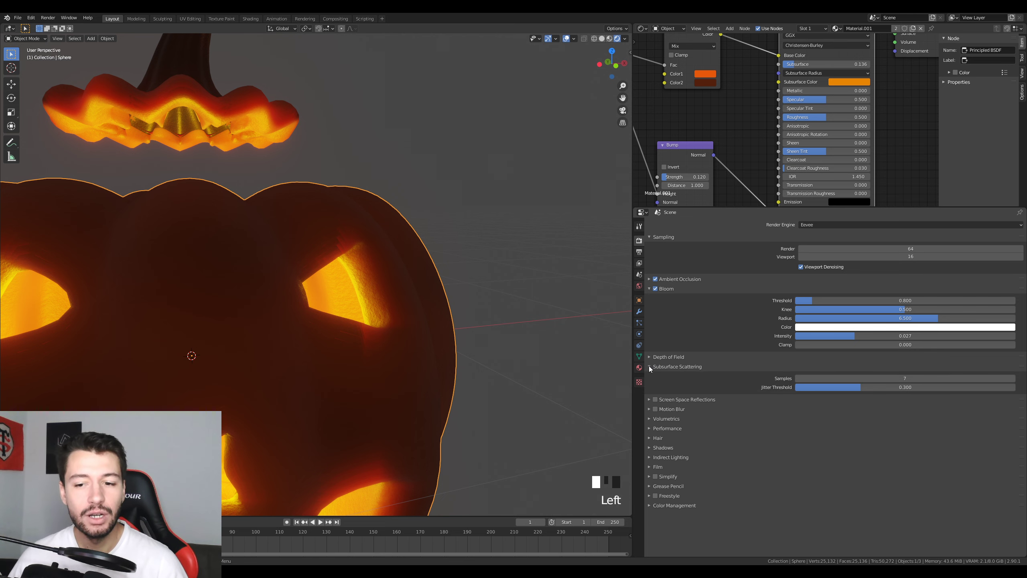
click(828, 378)
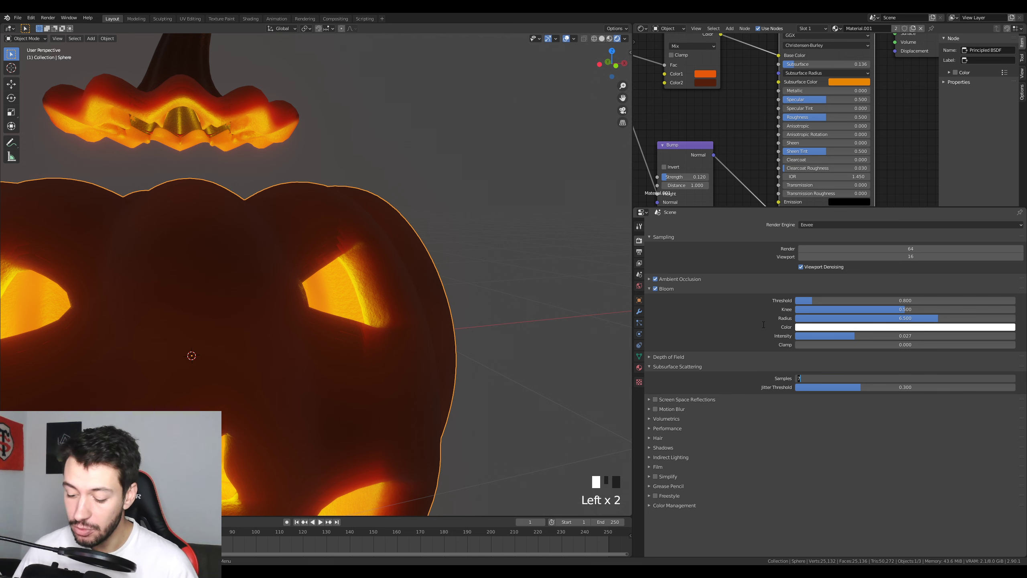
key(Return)
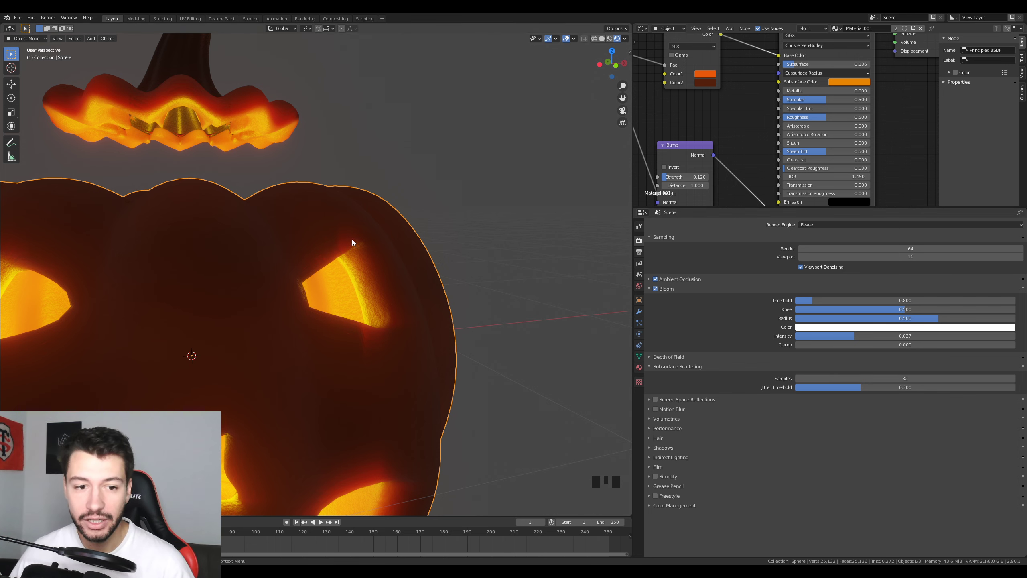
Step: Return to the front view and frame the whole pumpkin with its lid
middle_drag(332, 253, 388, 295)
key(KP_1)
scroll(409, 303, down, 5)
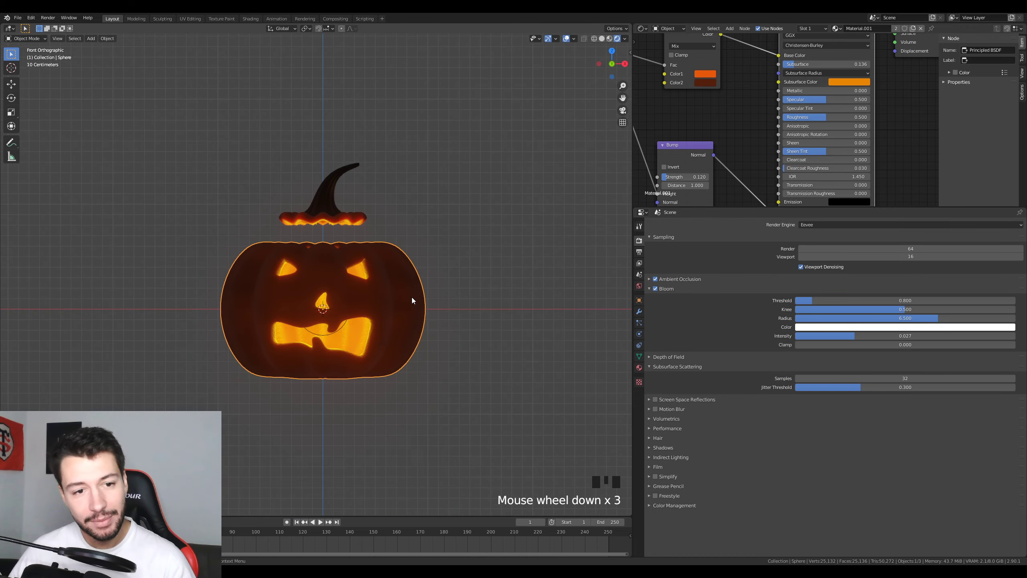
scroll(415, 316, up, 4)
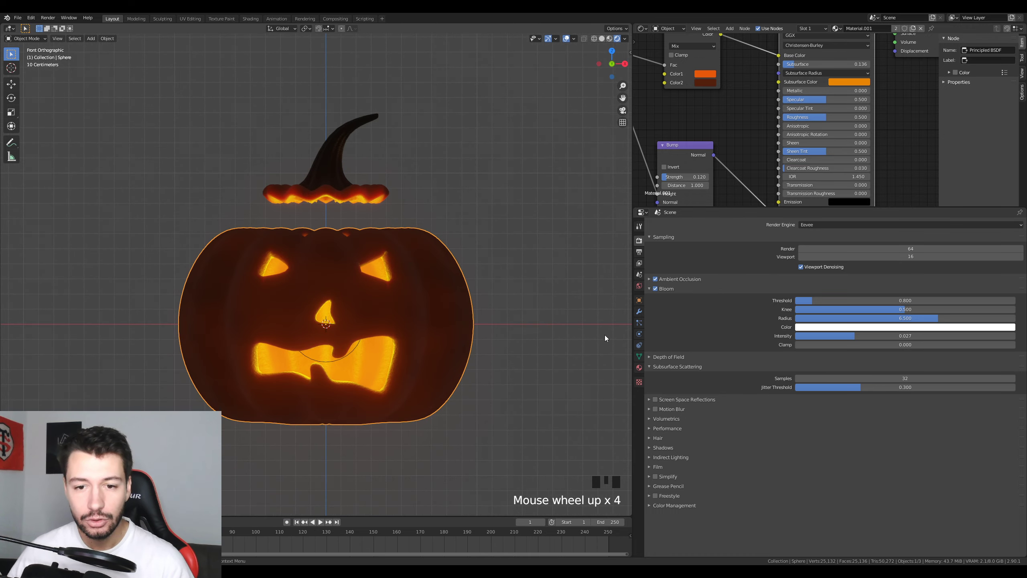
Step: Set the world background strength to 0.2
click(639, 286)
drag(893, 289, 833, 289)
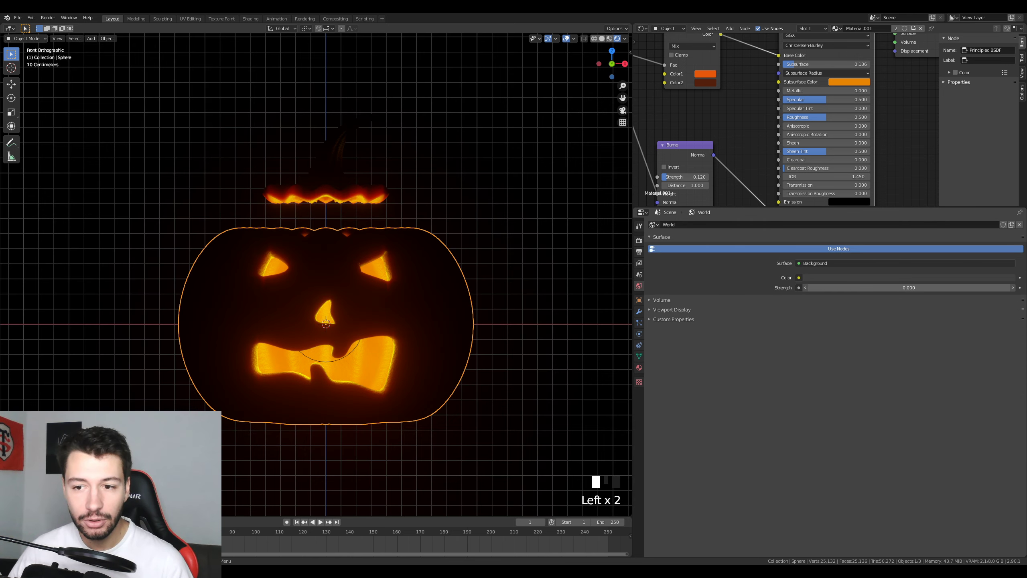
click(915, 289)
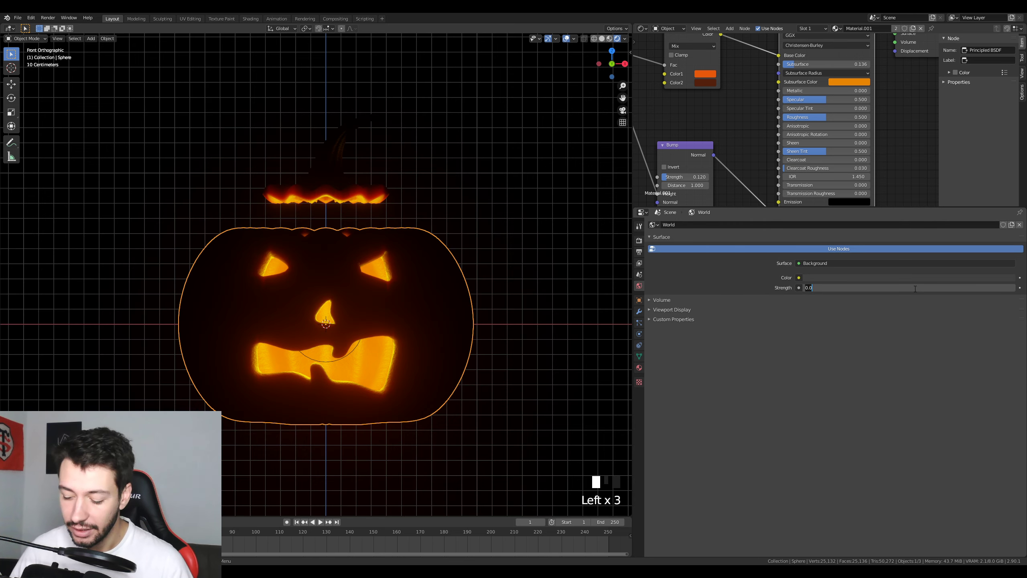
text(1)
key(Return)
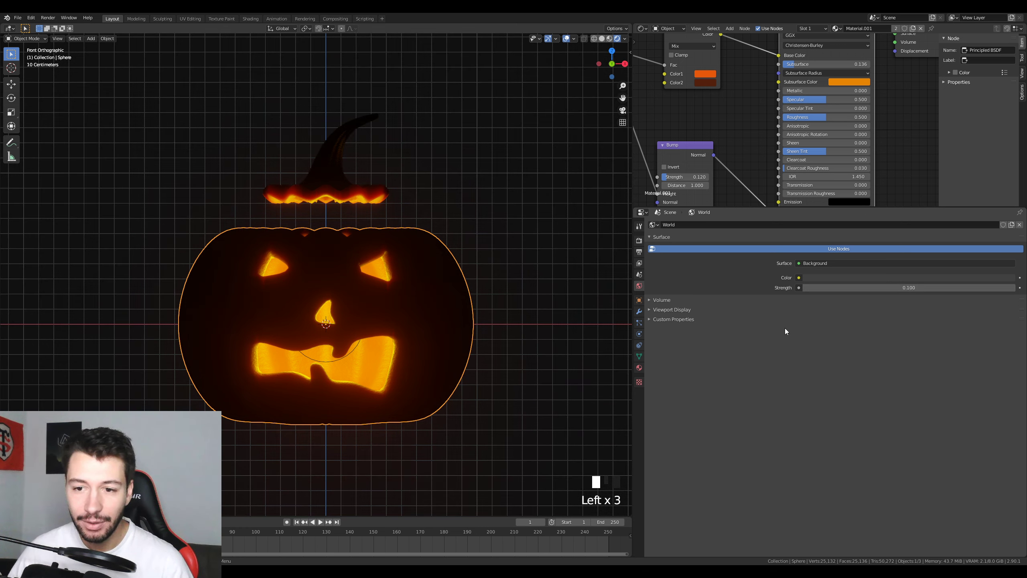
click(879, 288)
text(2)
key(Return)
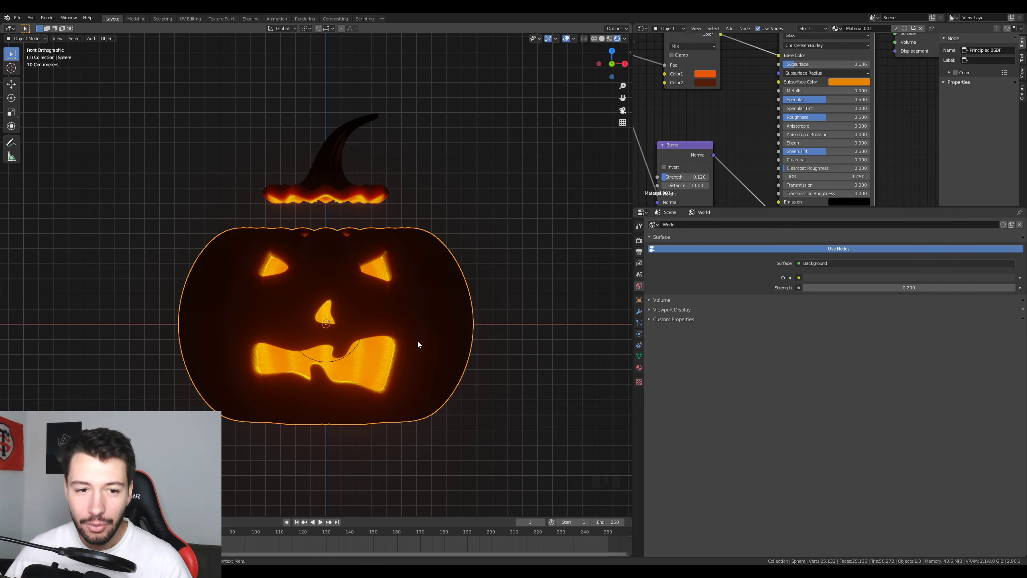
Step: Add an area light, raise it about 2.1 m along Z and shift it to the left of the pumpkin
scroll(341, 333, down, 2)
key(shift+a)
mouse_move(317, 275)
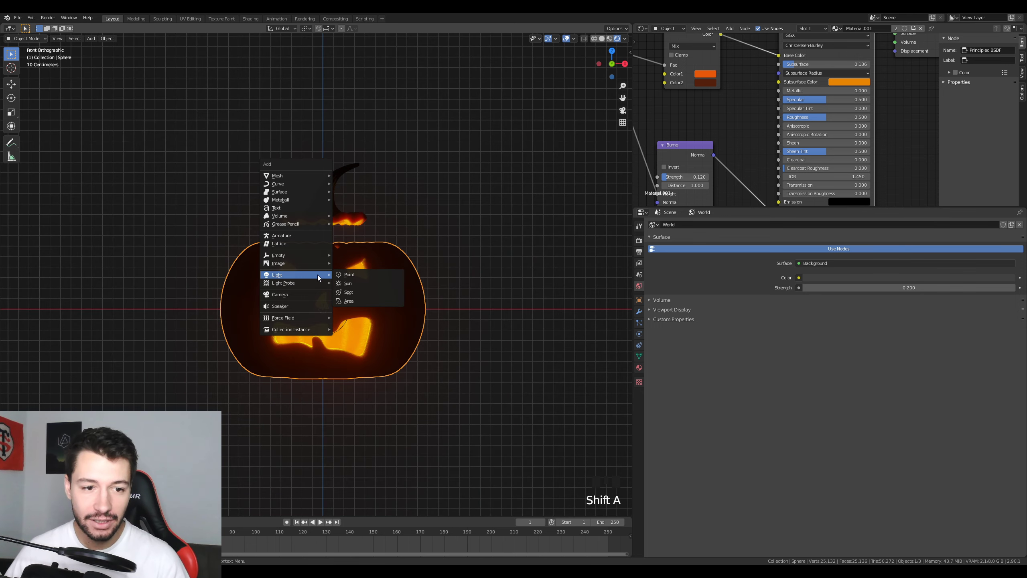
click(353, 300)
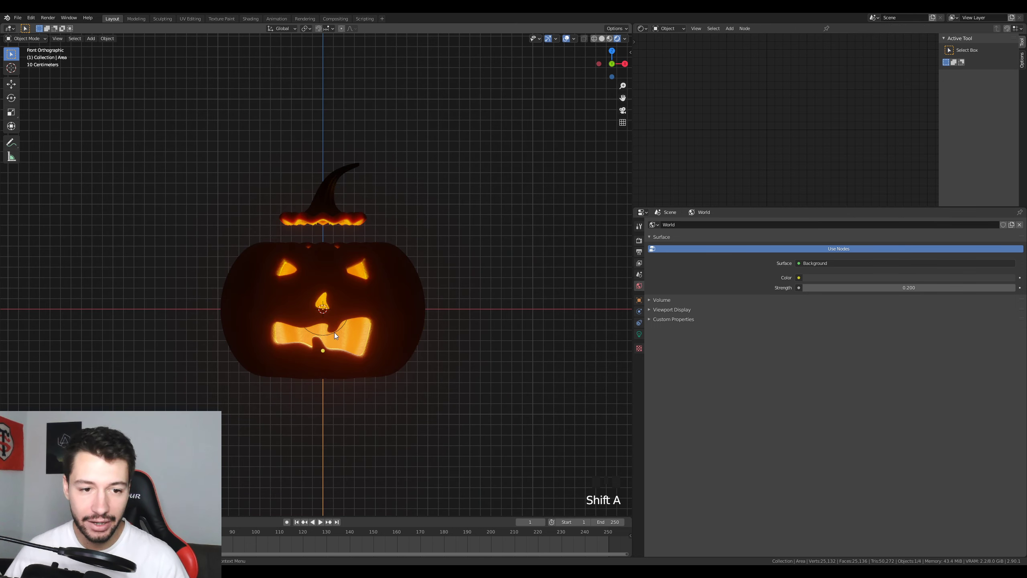
key(g)
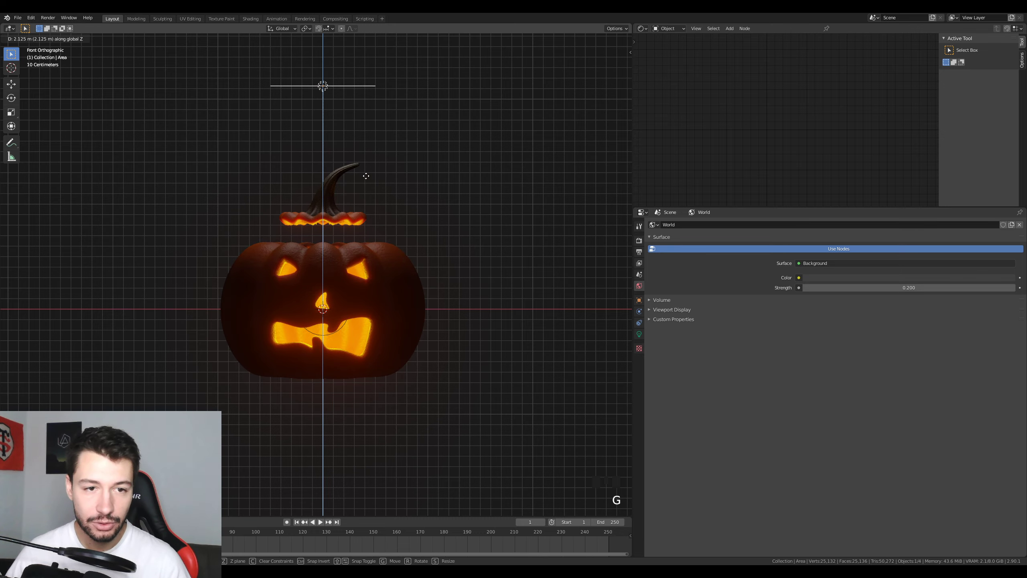
click(377, 173)
key(g)
click(316, 175)
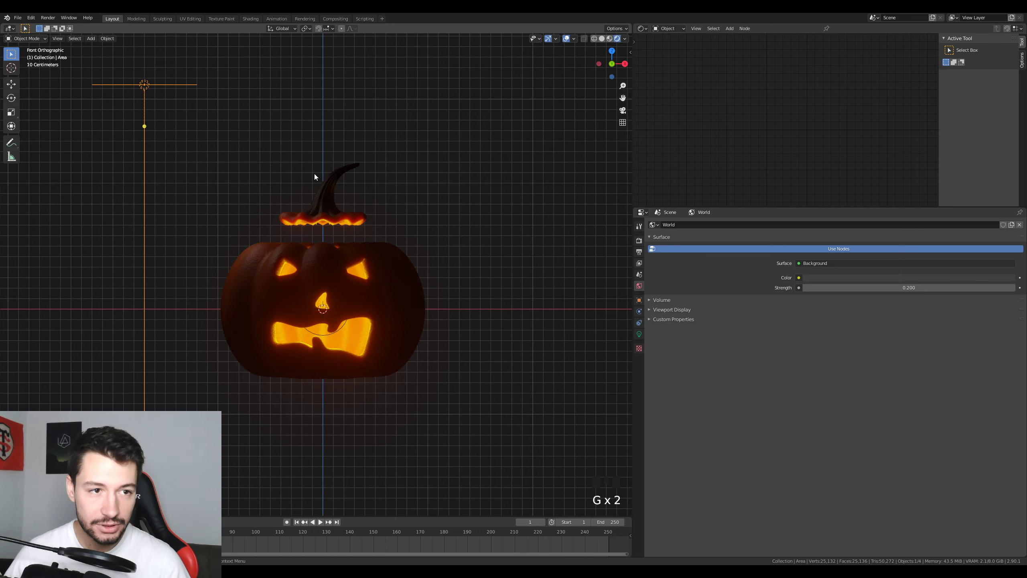
Step: Move the area light about 2.3 m forward along the Y axis and aim it at the pumpkin
middle_drag(317, 175, 244, 230)
scroll(245, 233, down, 5)
key(g)
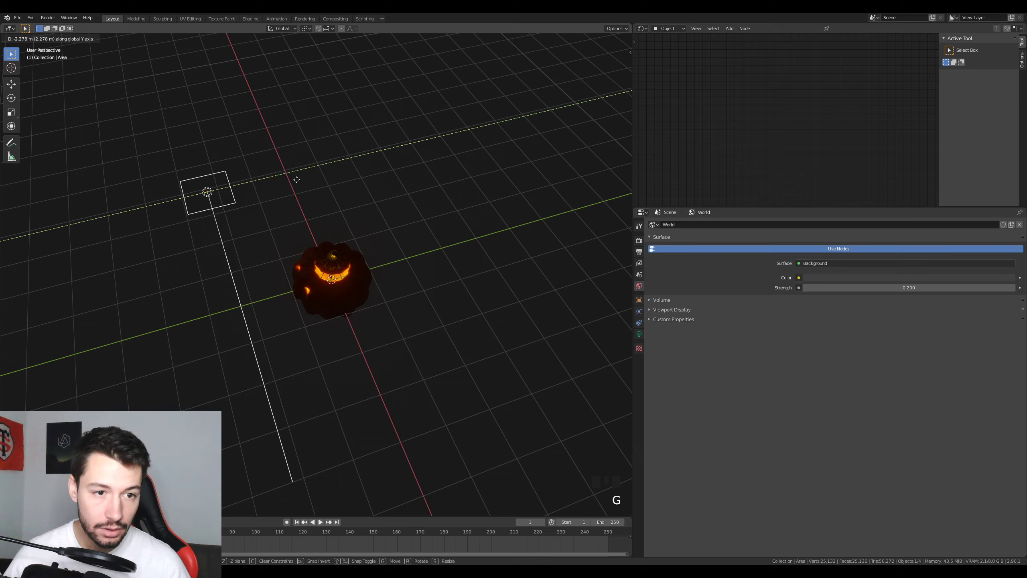
click(298, 181)
drag(215, 219, 323, 285)
middle_drag(323, 285, 439, 267)
key(KP_1)
scroll(390, 255, up, 4)
shift+scroll(318, 285, up, 2)
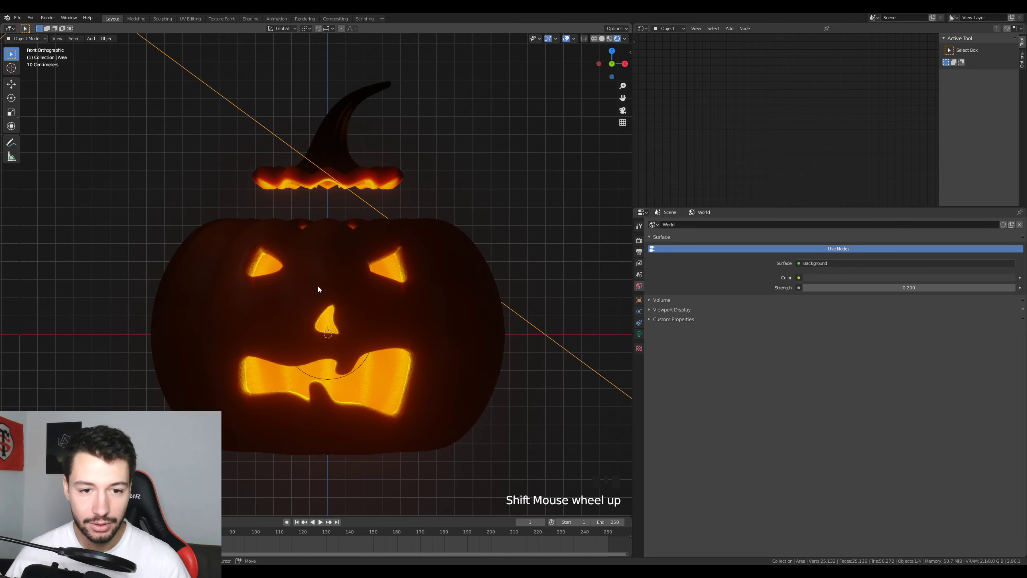
shift+middle_drag(317, 286, 466, 265)
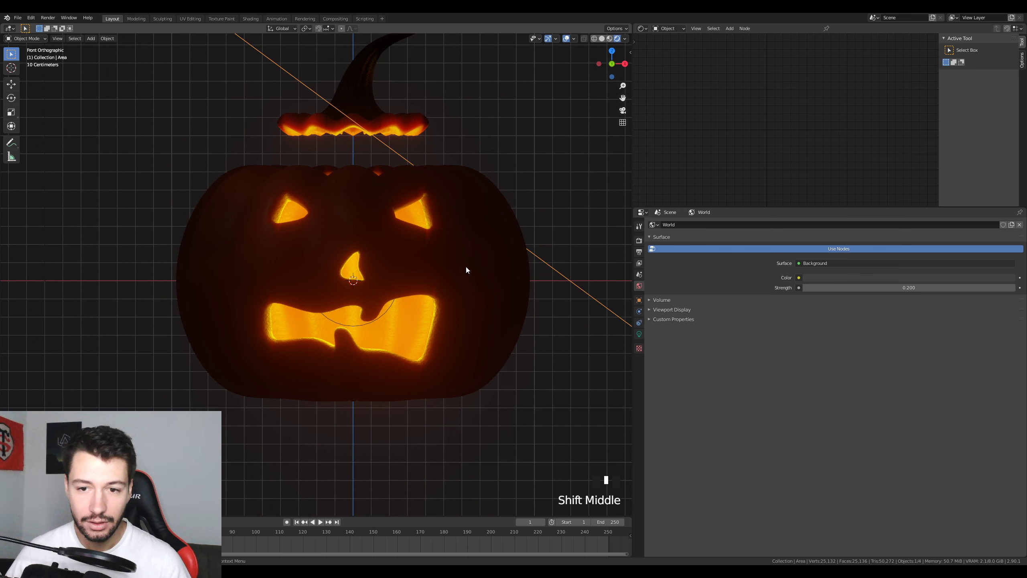
Step: Try a transparent film background in the render settings and switch it back off
click(638, 241)
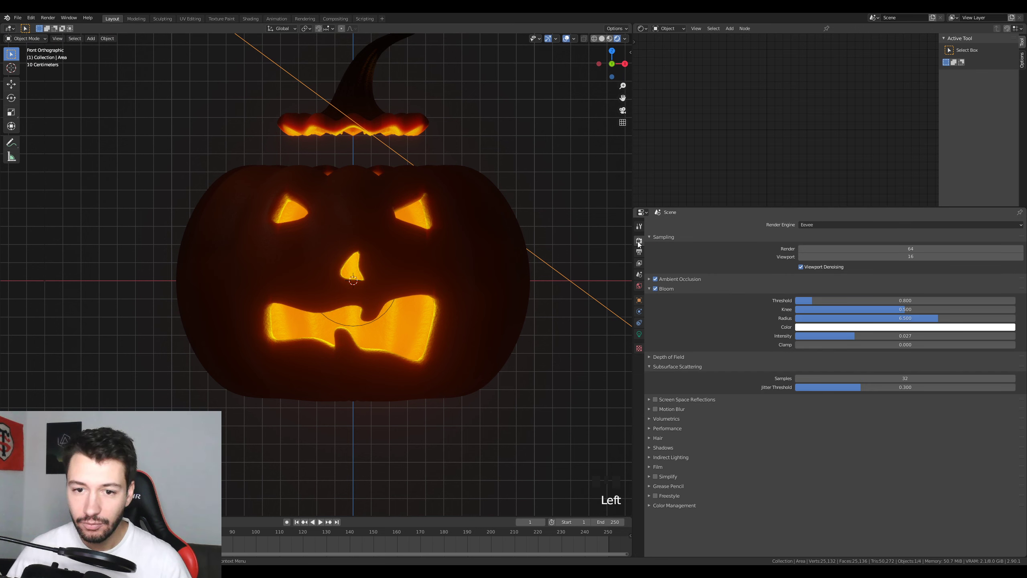
click(650, 467)
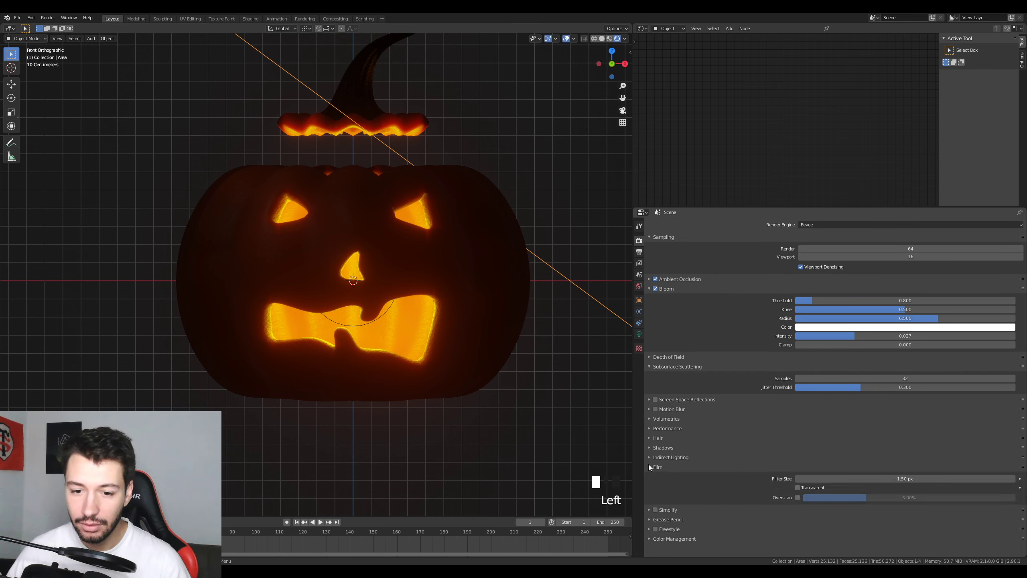
click(799, 490)
click(798, 490)
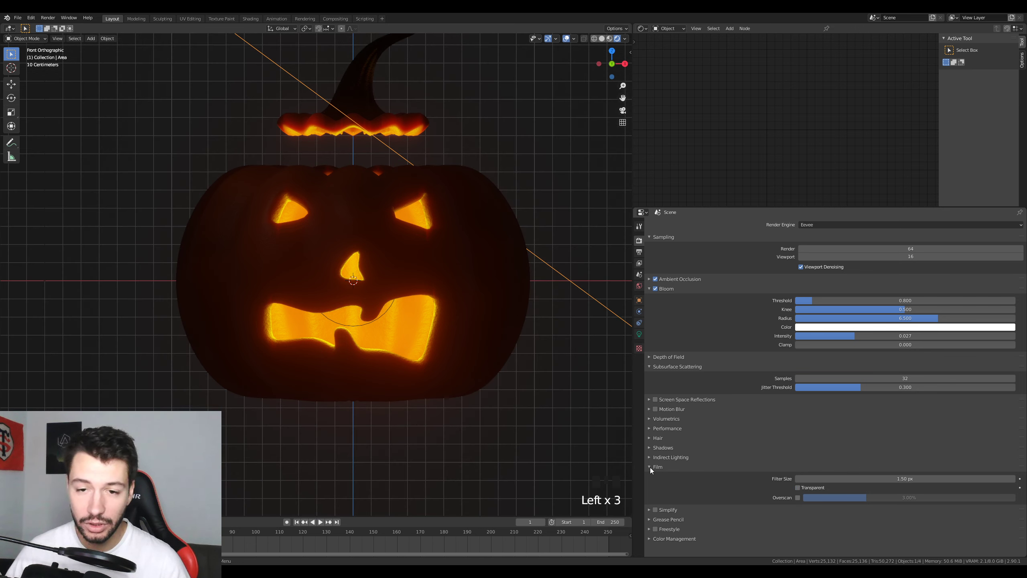
Step: Try a pure black world background colour
click(639, 288)
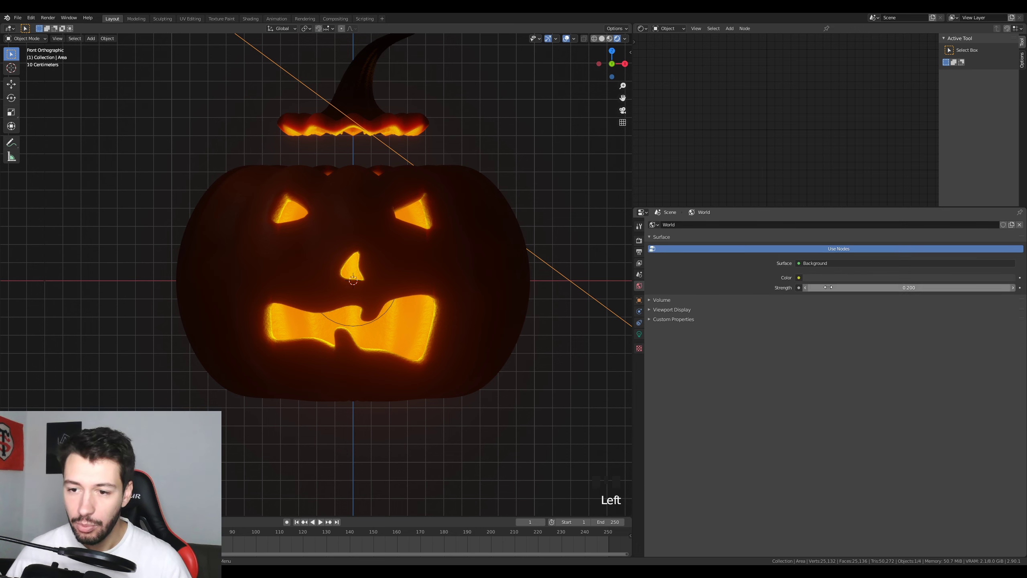
click(862, 277)
drag(1010, 208, 1009, 221)
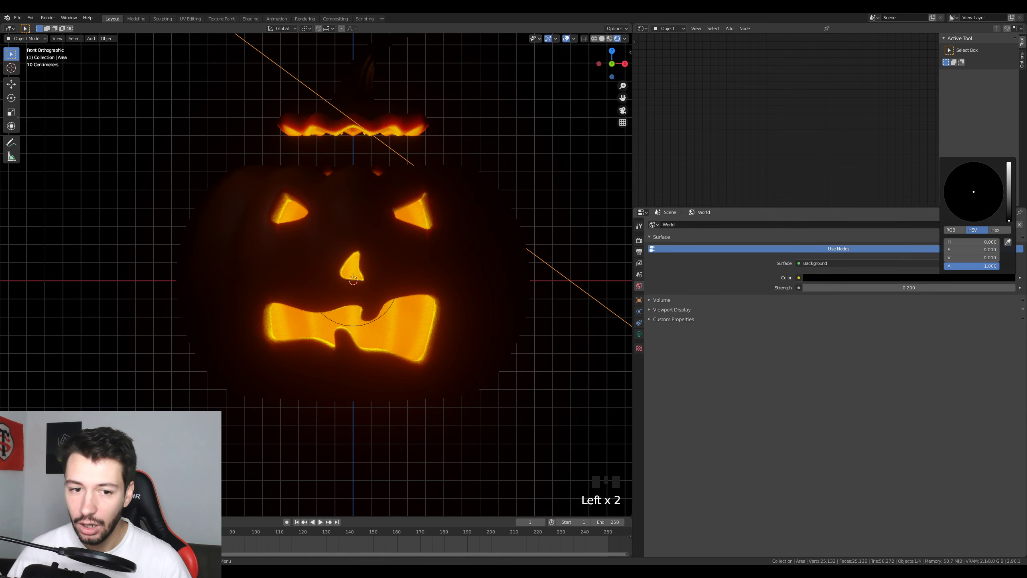
scroll(415, 212, down, 3)
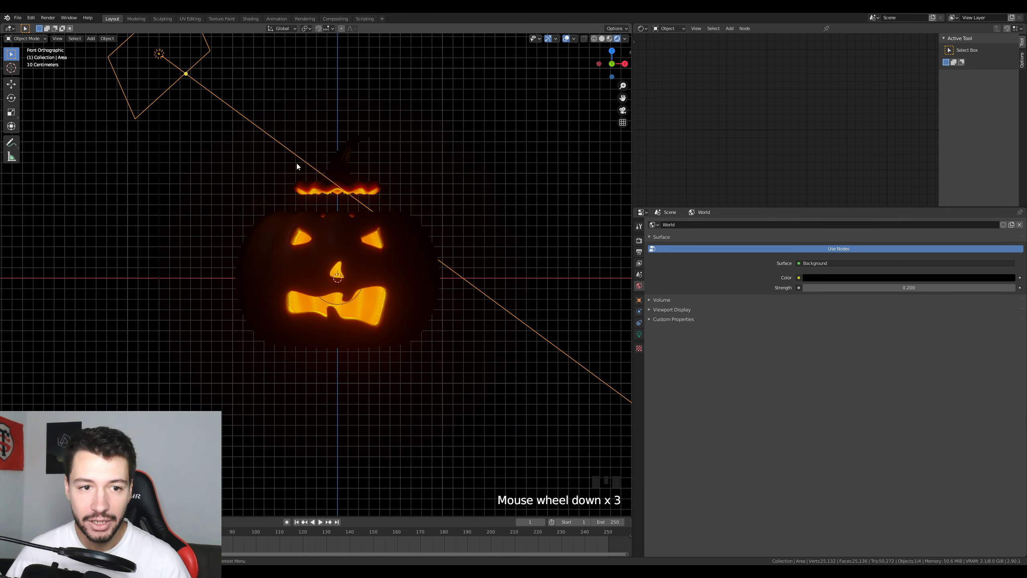
Step: Enlarge the area light to about 1.55 m and aim it more steeply downward
drag(189, 71, 219, 138)
key(ctrl+z)
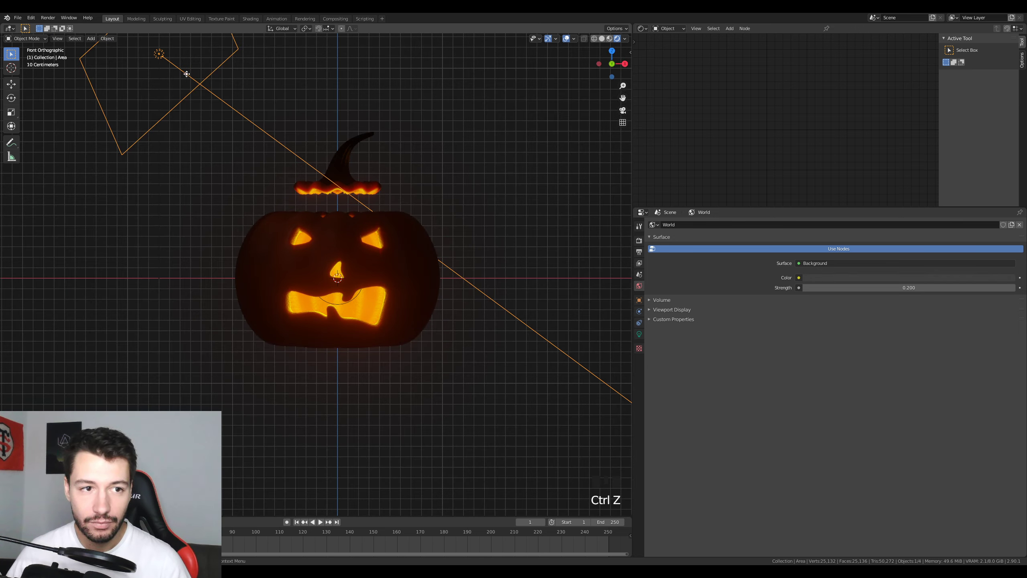
drag(187, 74, 259, 230)
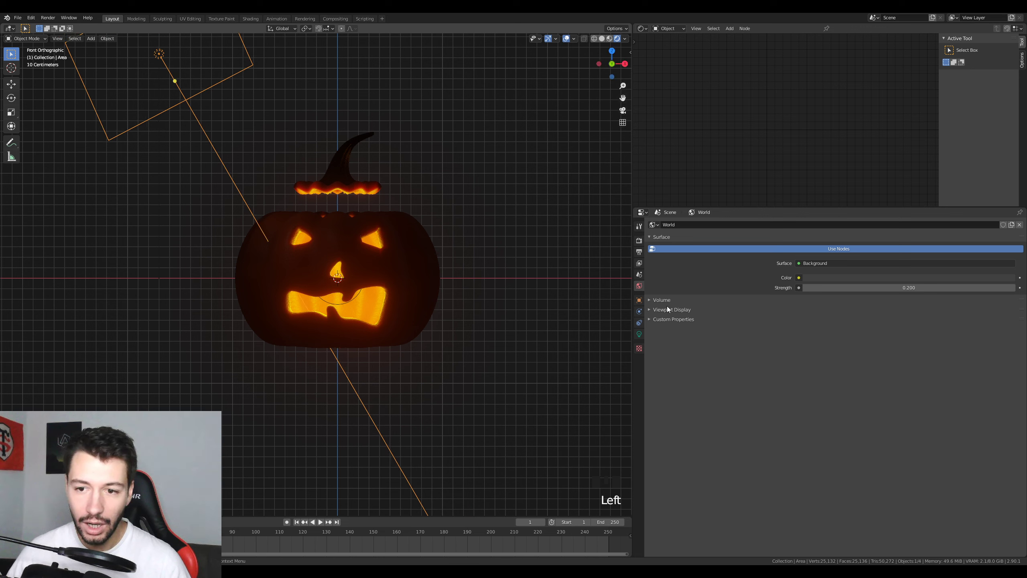
Step: Set the world background colour to pure black and its strength to 14.8
click(898, 278)
drag(1010, 211, 1008, 229)
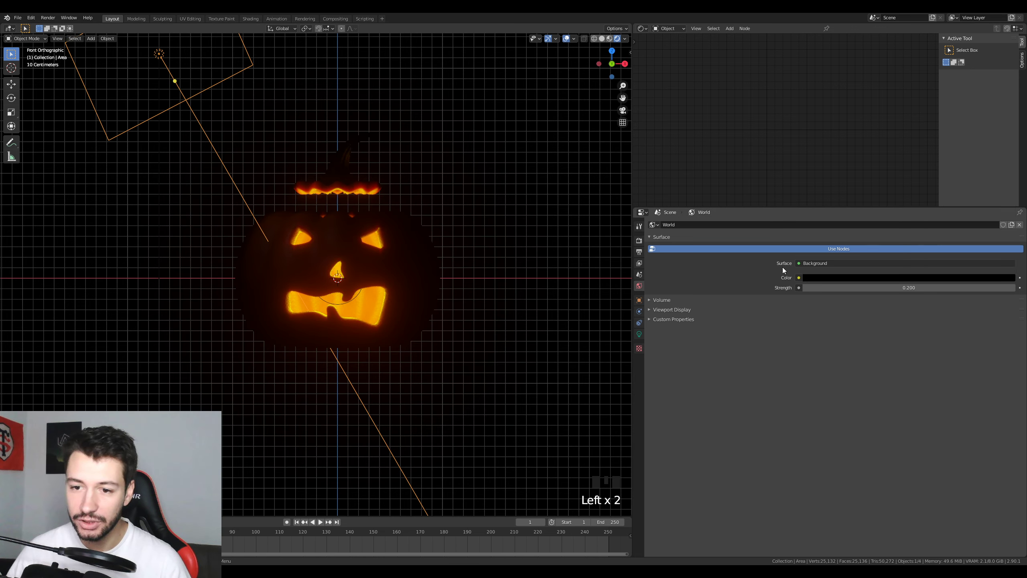
drag(869, 287, 930, 287)
scroll(370, 298, up, 3)
scroll(370, 298, down, 3)
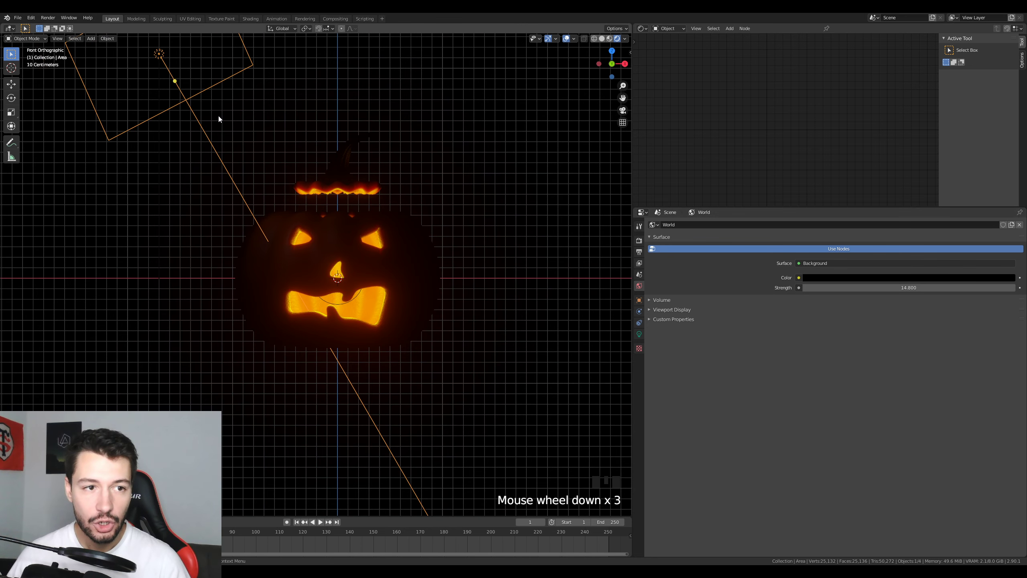
Step: Set the area light's power to 100 W and tint its colour to a slightly warm white
click(638, 333)
click(906, 277)
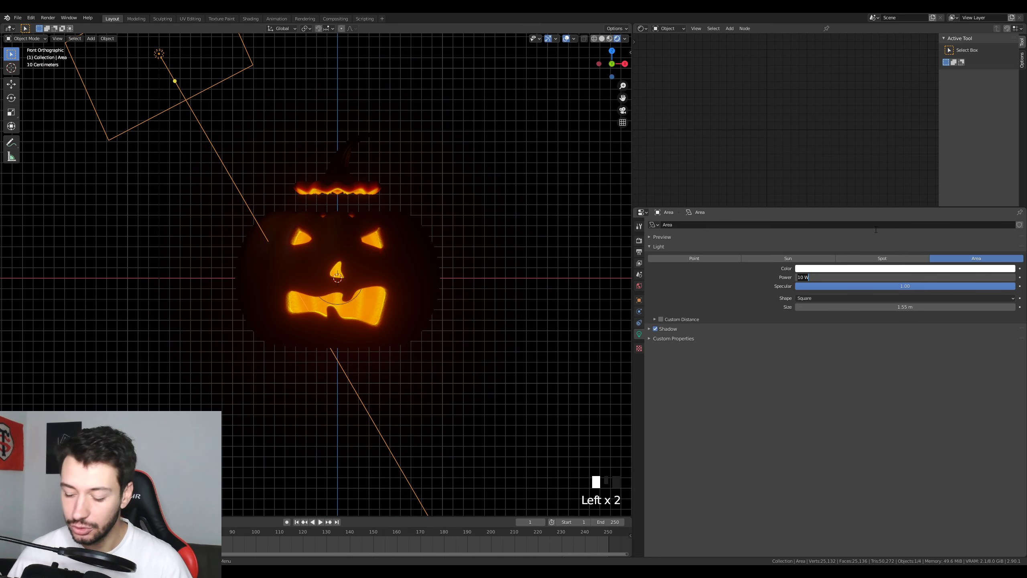
text(200)
key(Return)
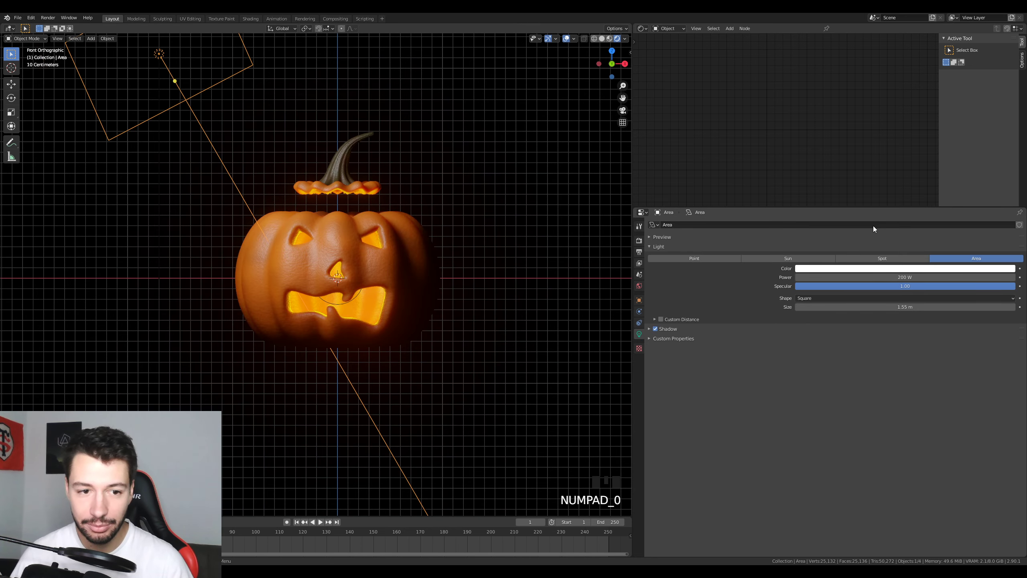
click(859, 276)
text(150)
key(Return)
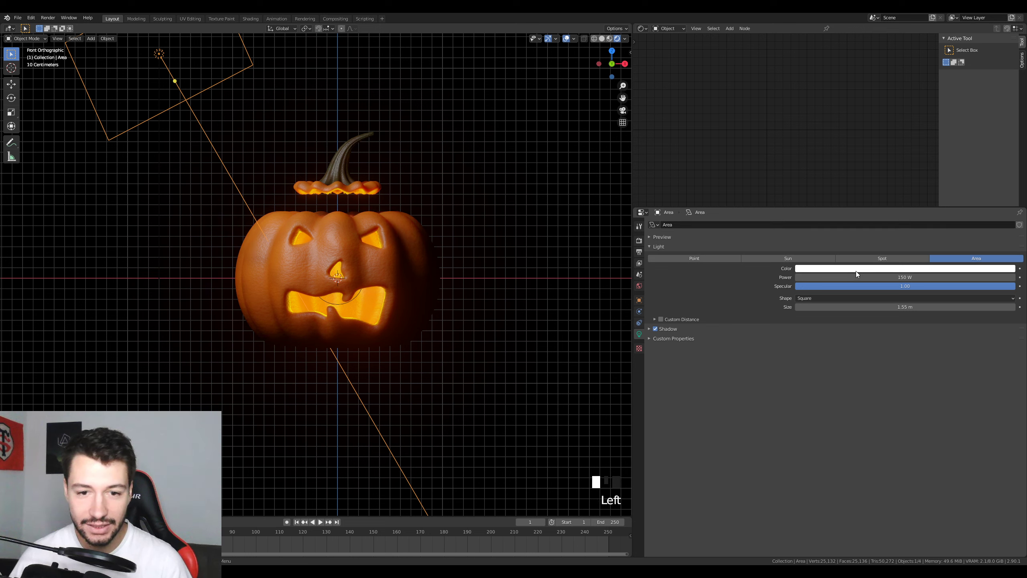
click(863, 279)
text(100)
key(Return)
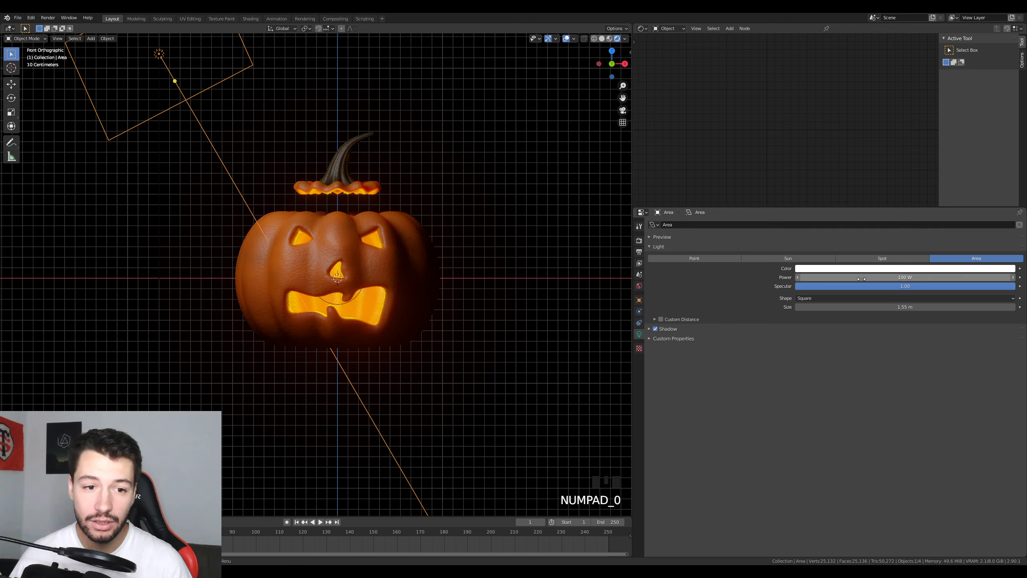
click(862, 269)
click(971, 195)
drag(970, 195, 973, 193)
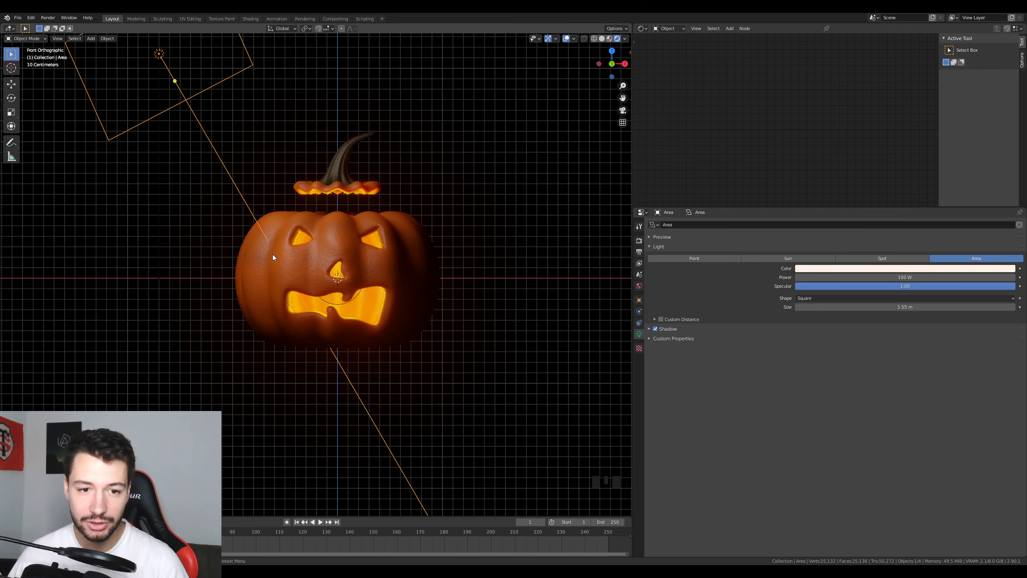
Step: Move the area light farther left of the pumpkin in the top view and aim it back at the pumpkin
scroll(273, 254, up, 3)
scroll(390, 292, down, 6)
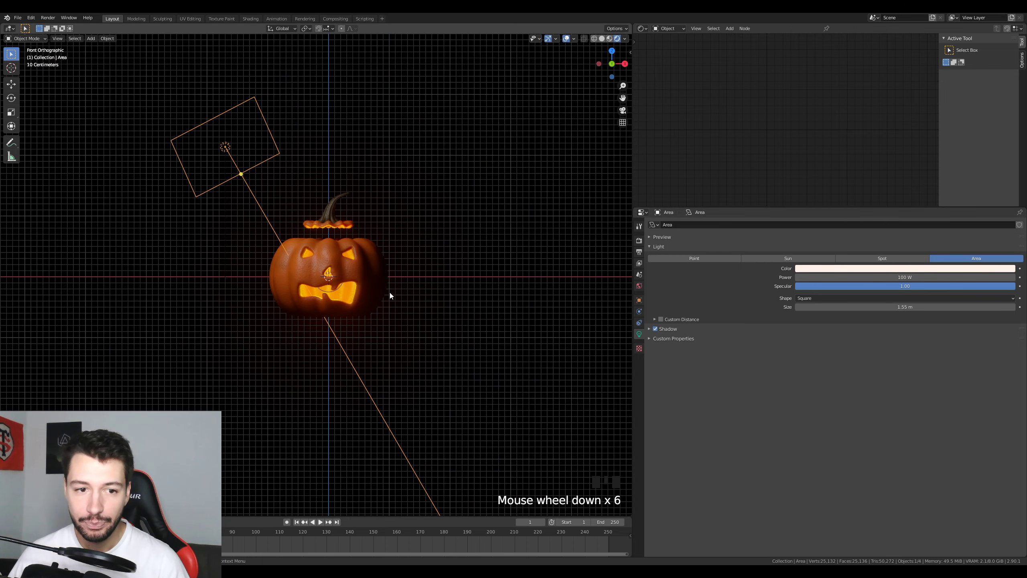
middle_drag(390, 292, 431, 383)
key(KP_7)
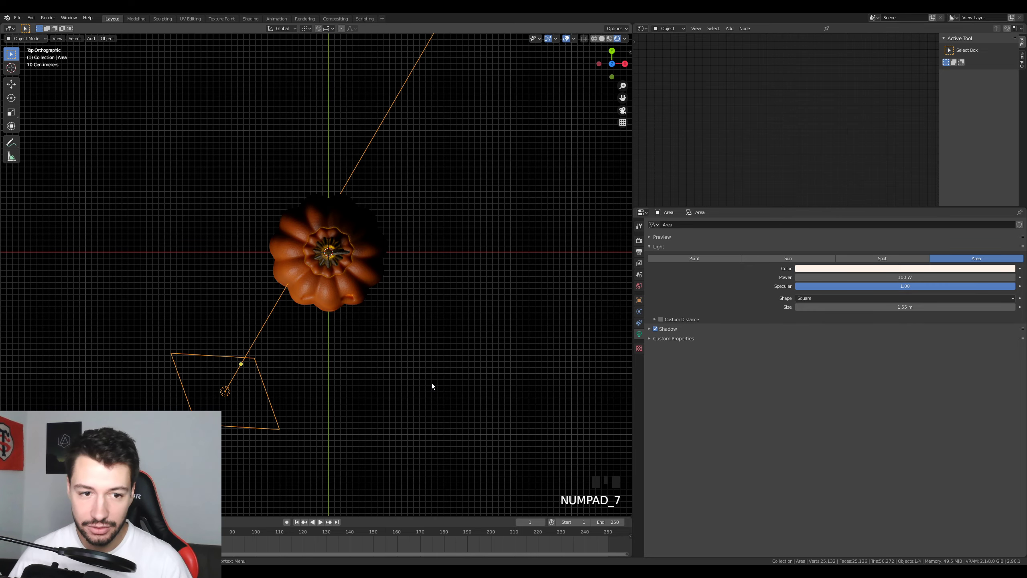
key(g)
click(147, 376)
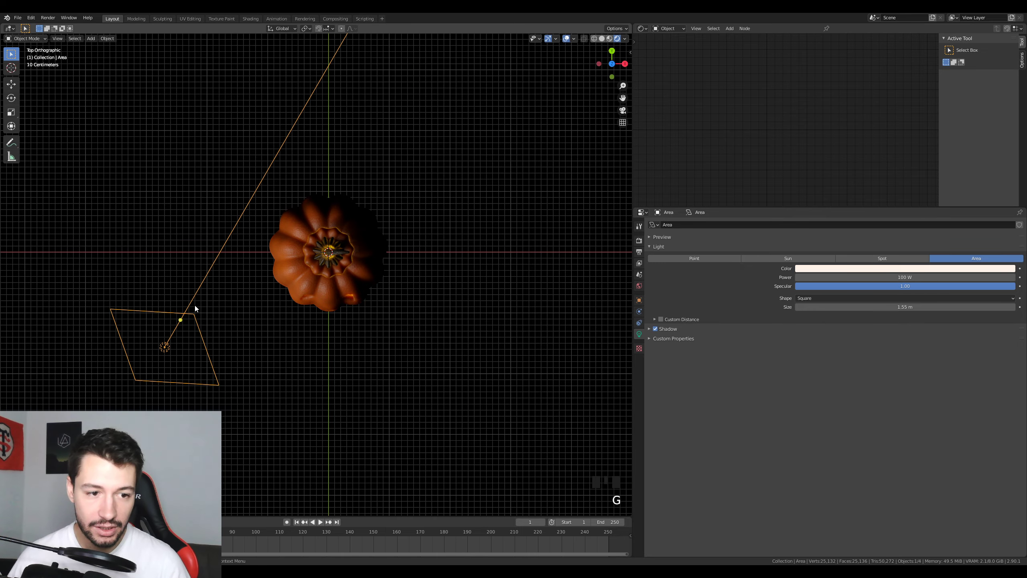
drag(180, 319, 303, 275)
middle_drag(303, 276, 376, 258)
key(KP_1)
scroll(383, 282, up, 7)
scroll(370, 267, down, 3)
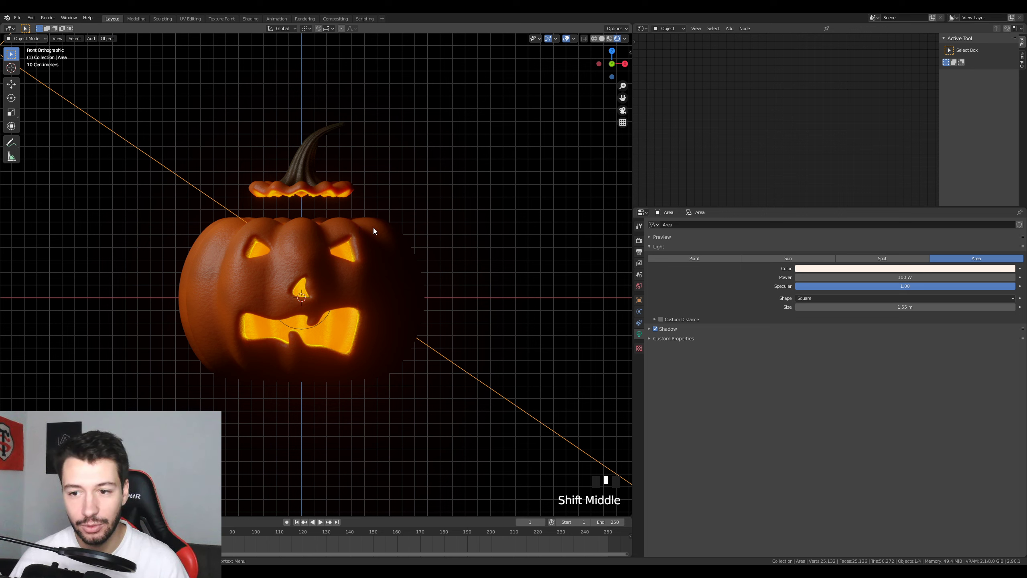
Step: Raise the area light's power to 441.8 W and hide the viewport gizmos and overlays
drag(905, 277, 927, 278)
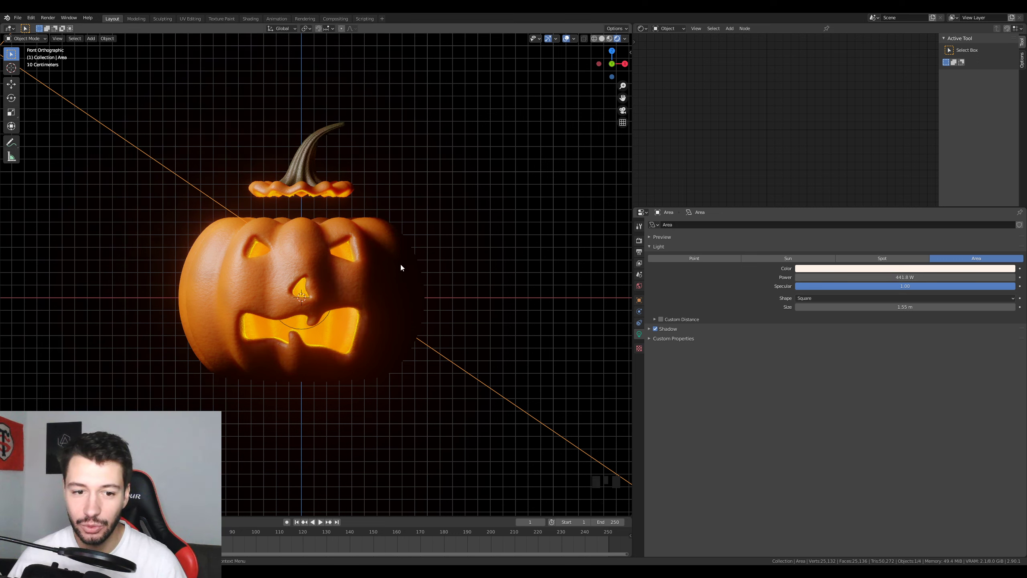
click(548, 38)
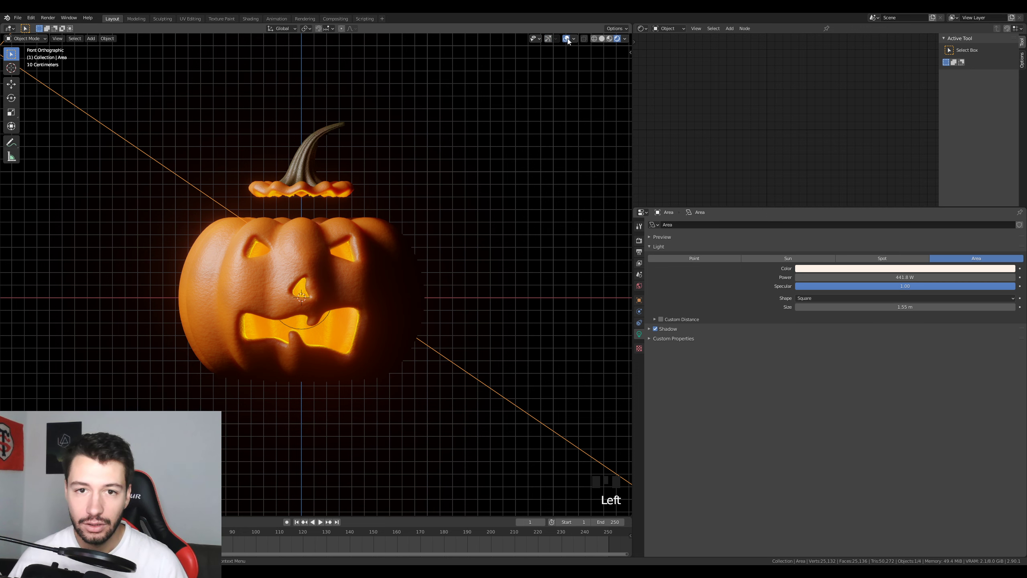
click(566, 39)
scroll(397, 263, up, 1)
shift+middle_drag(398, 269, 413, 227)
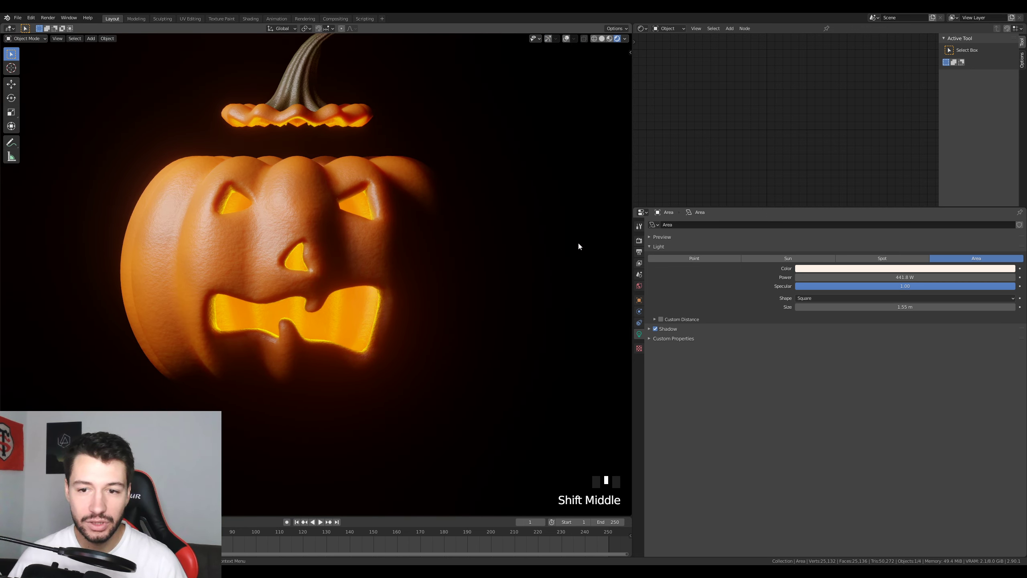
Step: Set the area light's power to 200 W and show the viewport overlays again
click(900, 278)
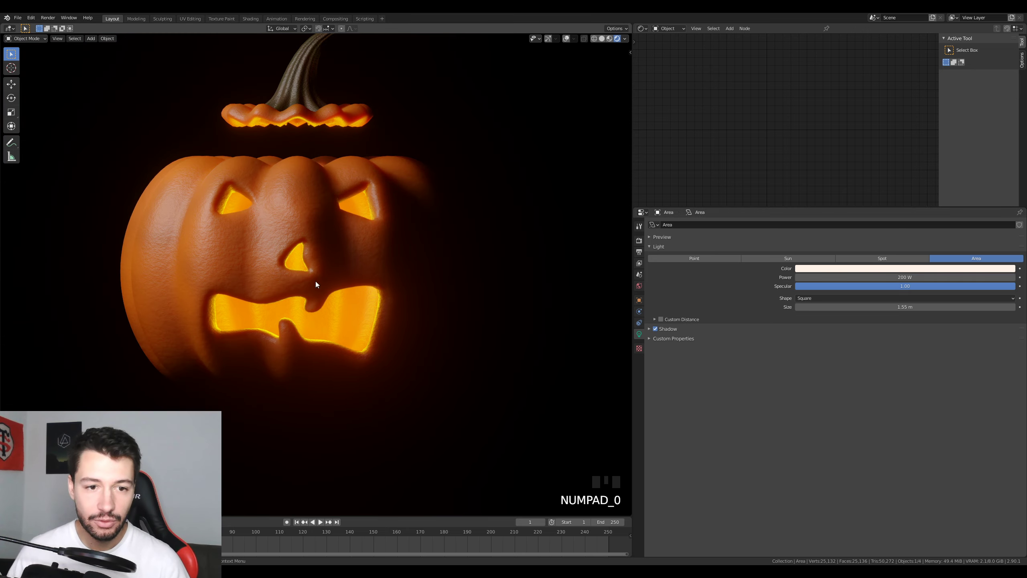
scroll(279, 260, down, 3)
click(567, 38)
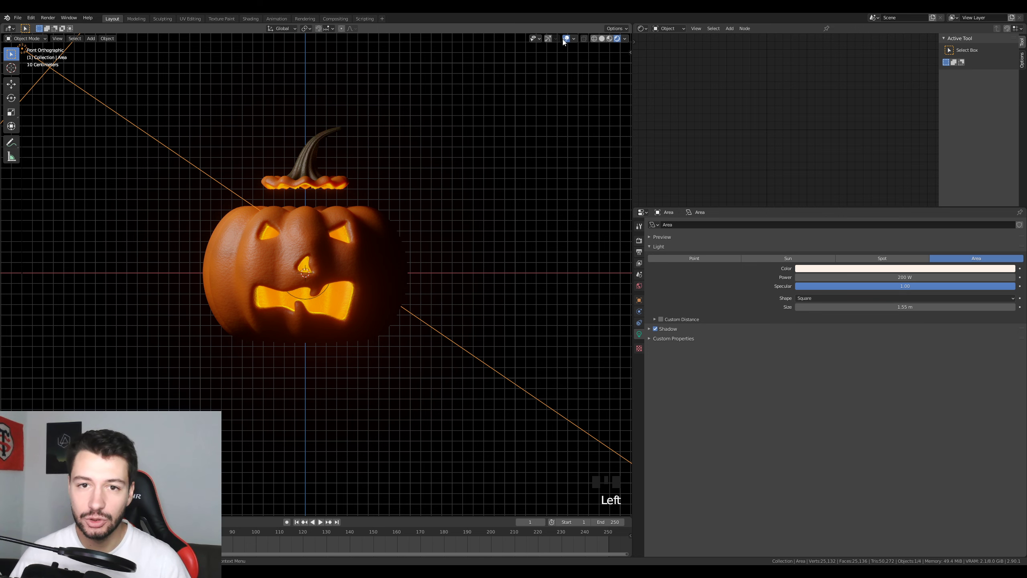
Step: Show the viewport gizmos again and select the pumpkin body
click(567, 38)
click(567, 38)
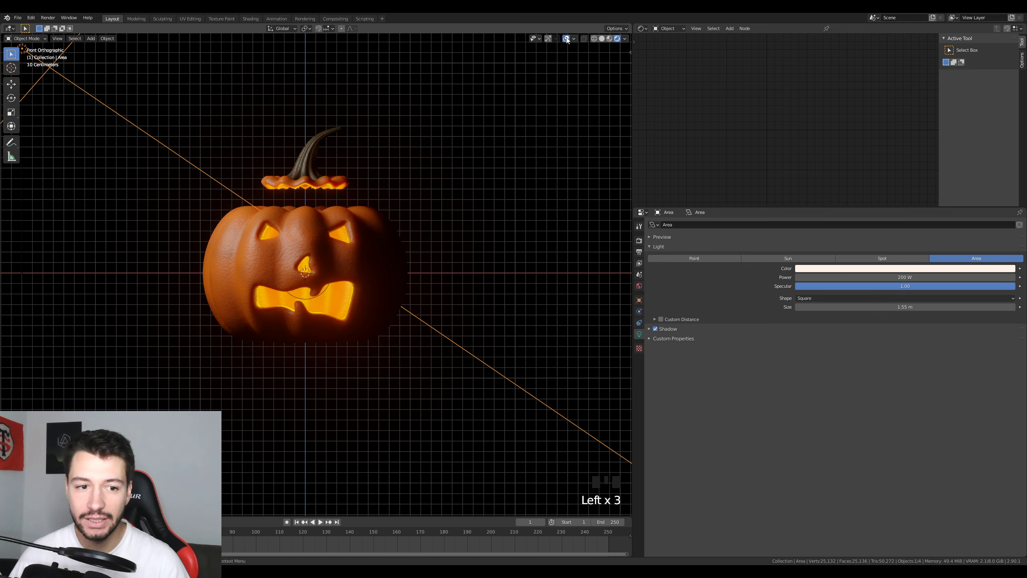
click(548, 38)
middle_drag(530, 62, 401, 245)
click(312, 278)
Step: Switch to the left orthographic view and open the pumpkin body in Edit Mode
key(KP_3)
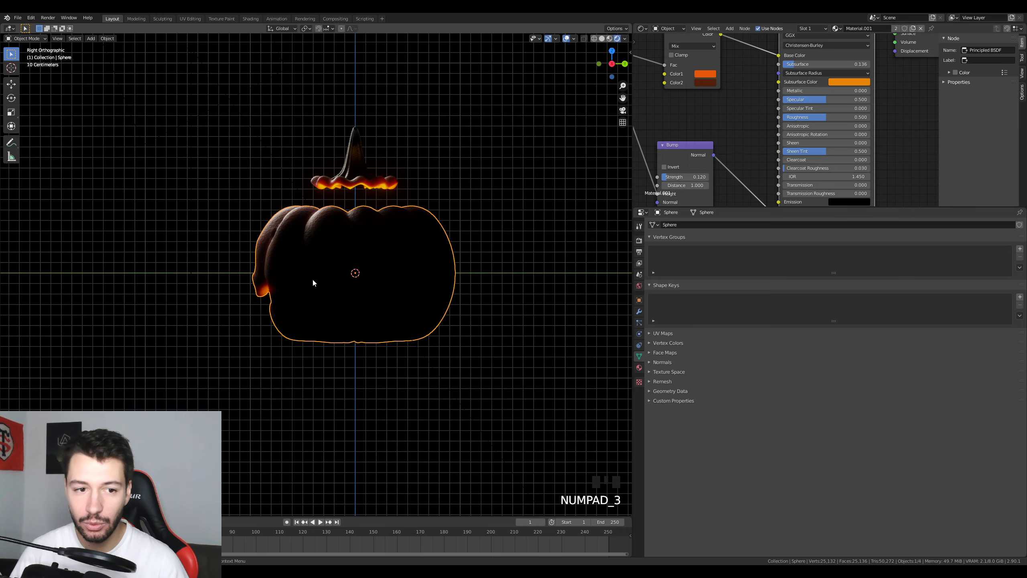
key(ctrl+KP_3)
scroll(304, 268, up, 3)
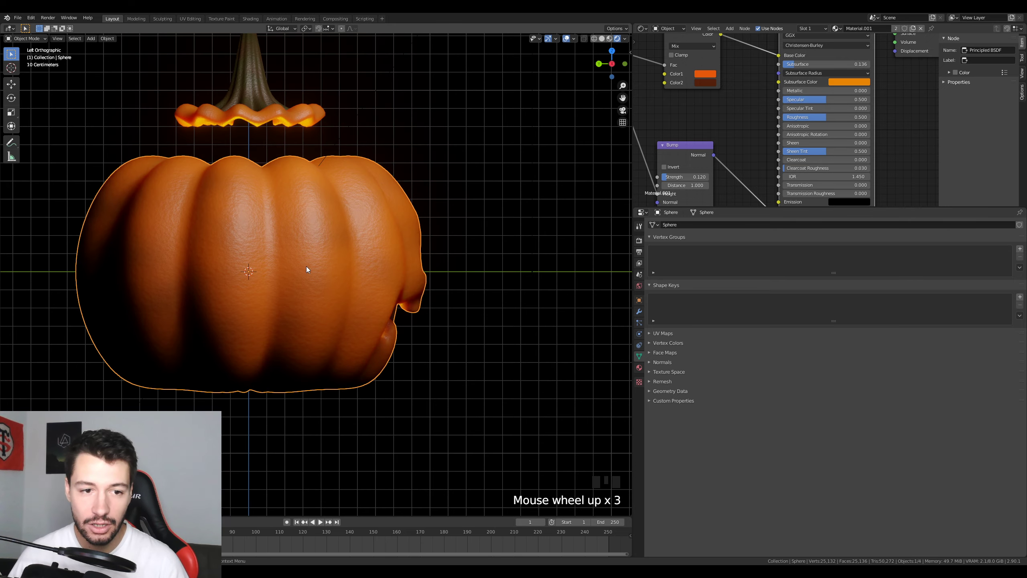
shift+middle_drag(307, 267, 479, 269)
scroll(383, 279, up, 2)
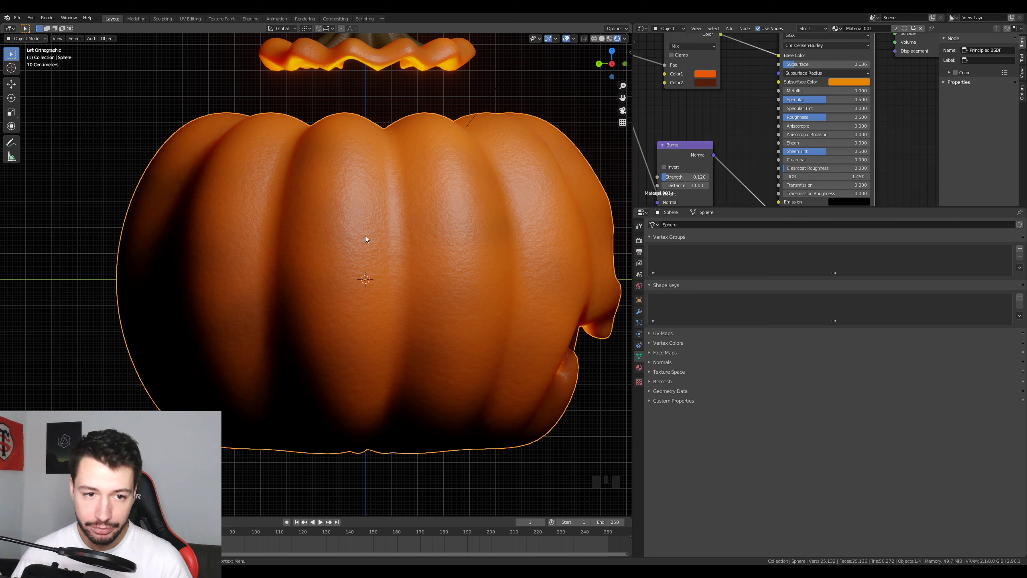
key(Tab)
shift+middle_drag(388, 251, 347, 248)
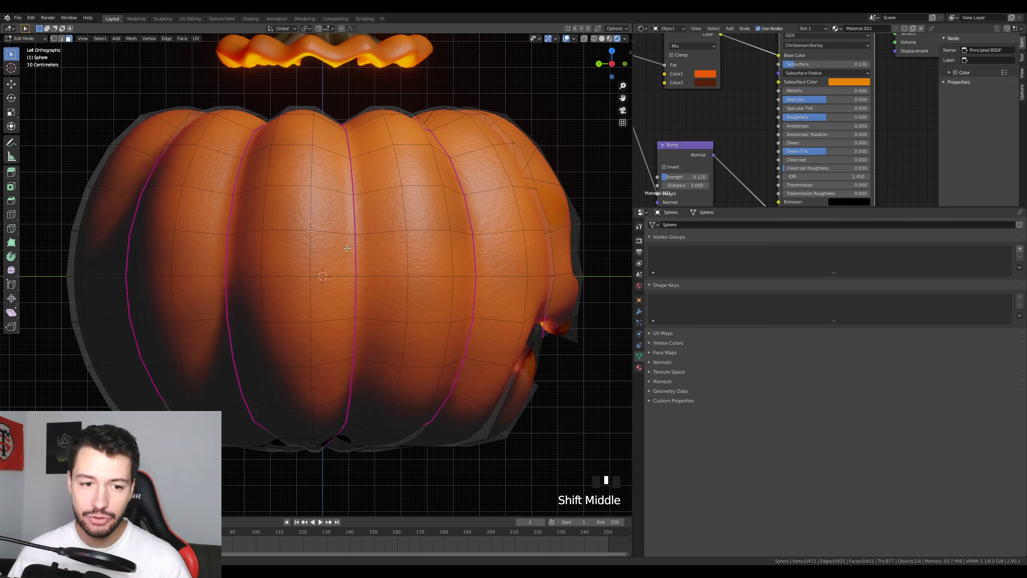
shift+middle_drag(165, 252, 193, 269)
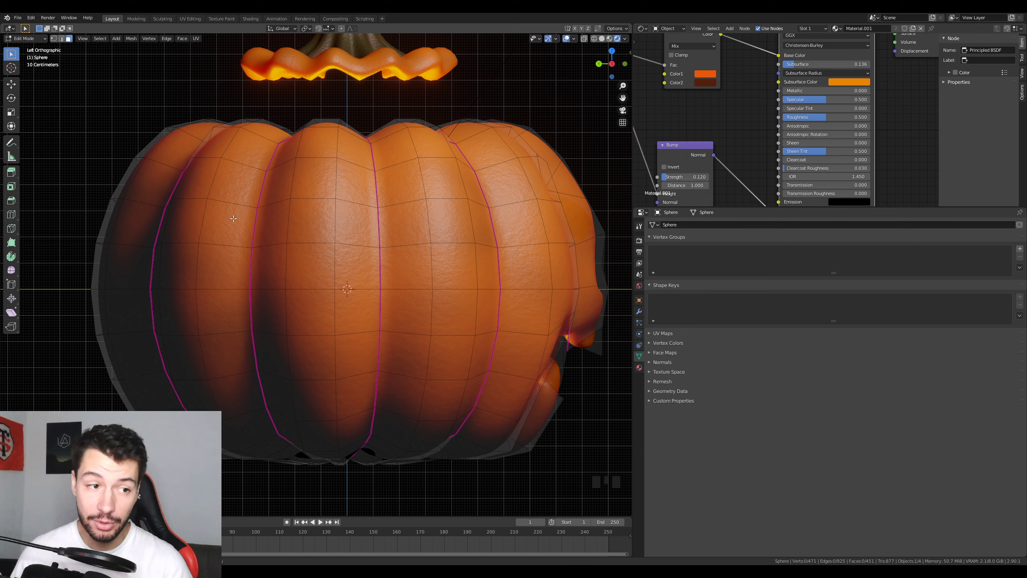
Step: Try cutting an irregular closed outline across the pumpkin's left side with the Knife tool
click(12, 232)
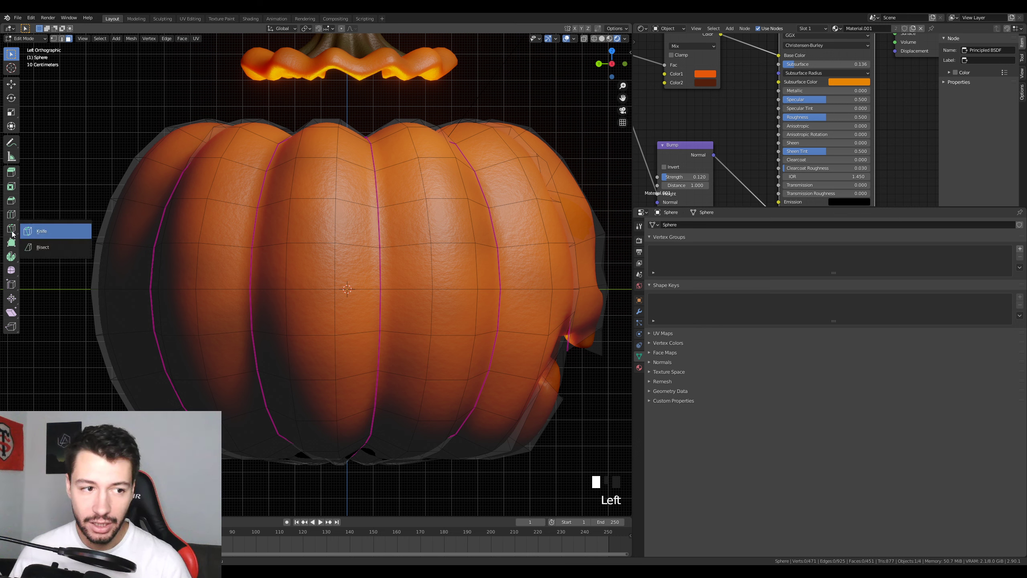
key(k)
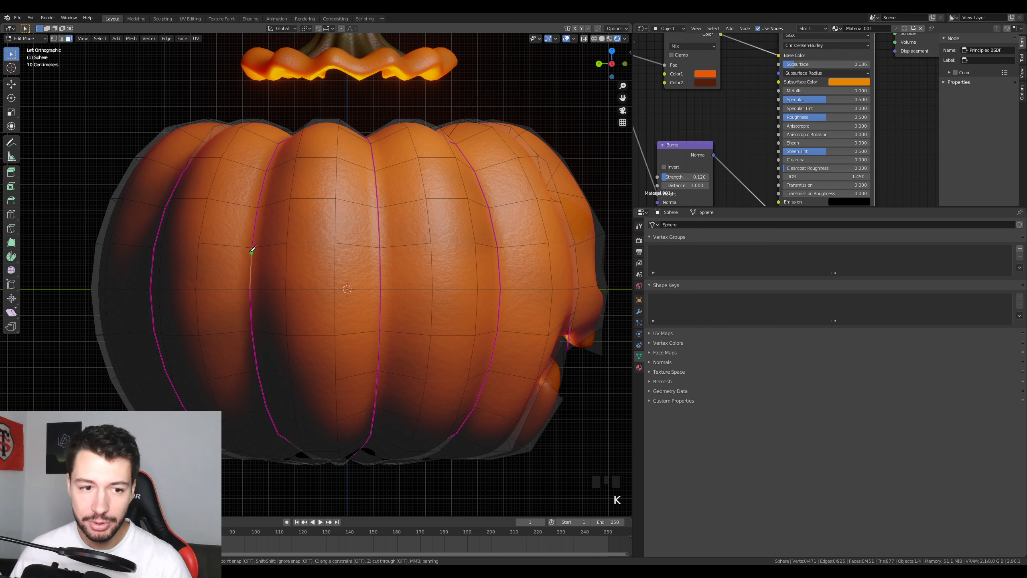
click(228, 224)
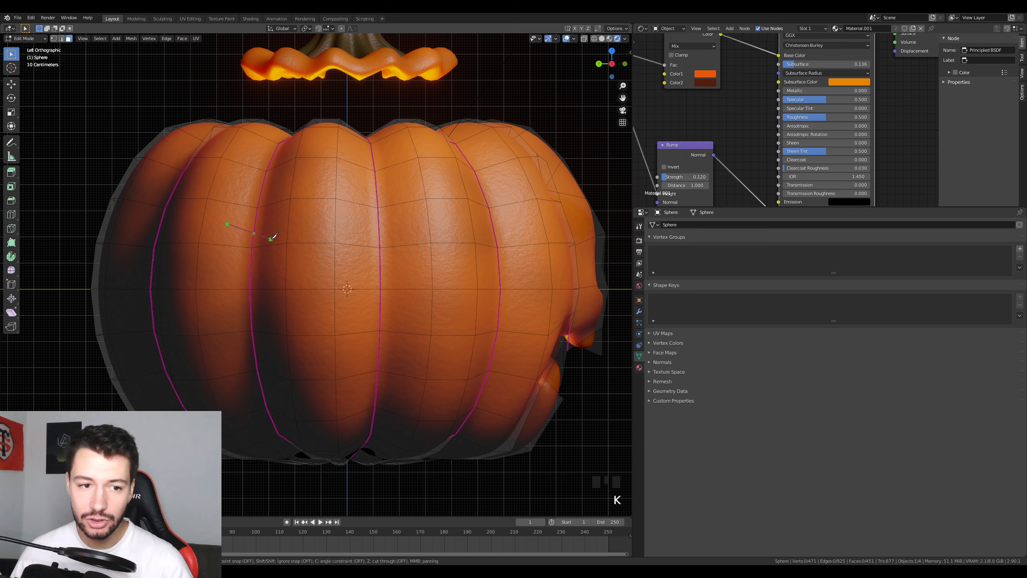
click(308, 224)
click(353, 255)
click(393, 232)
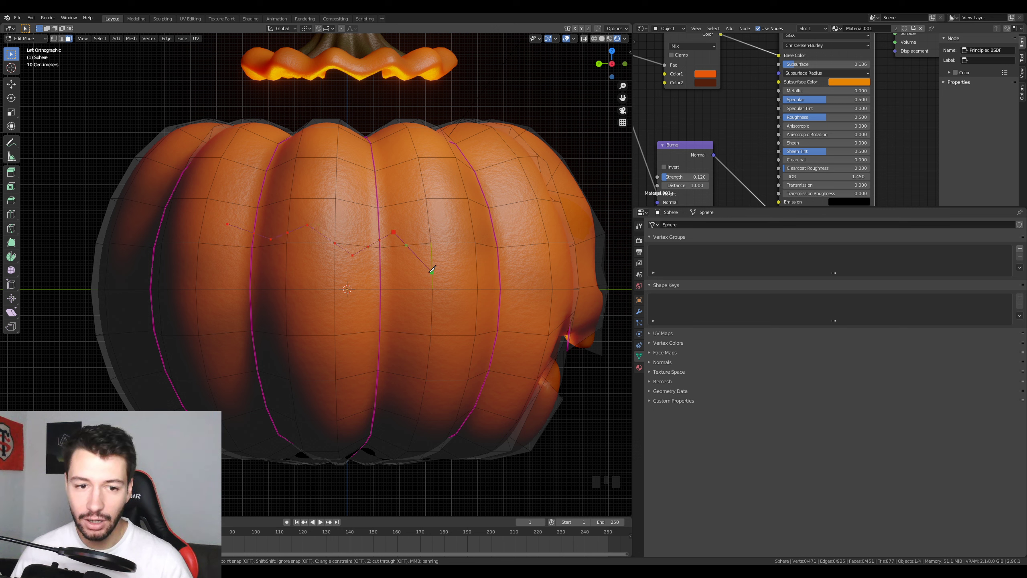
click(432, 272)
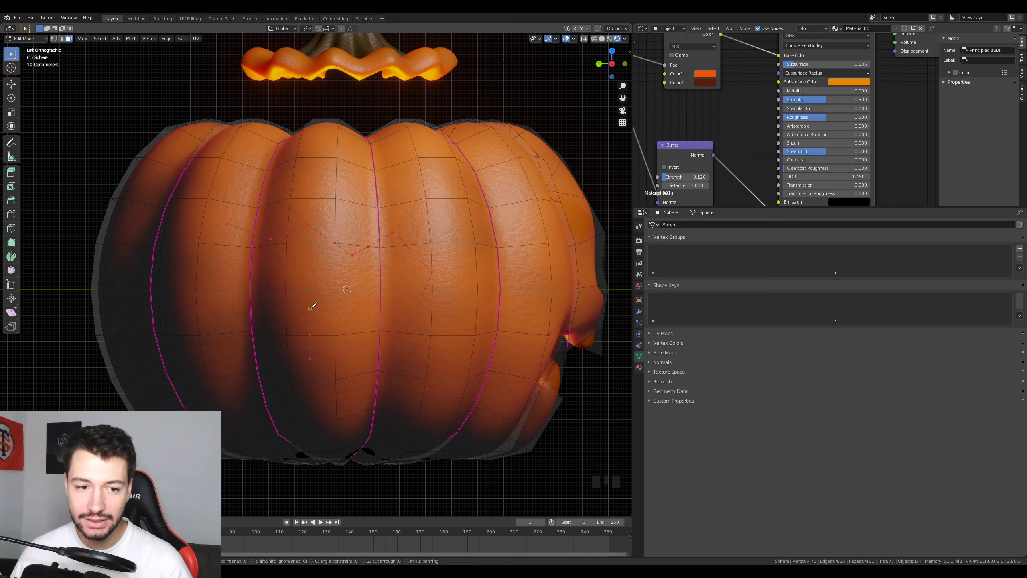
click(279, 306)
click(179, 269)
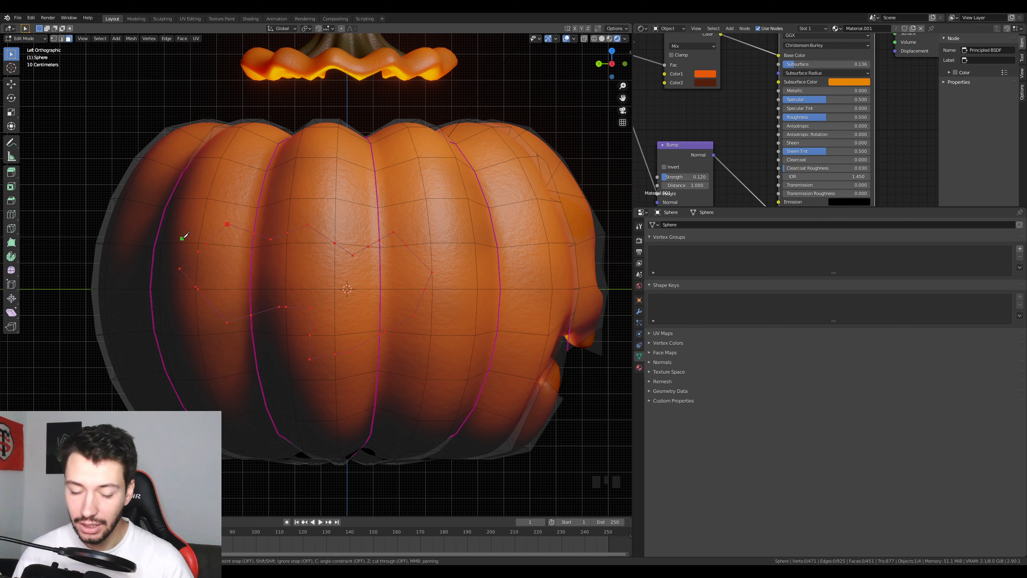
key(Return)
Step: Select all faces inside the knife outline, delete them, and return to Object Mode to inspect the opening
click(192, 268)
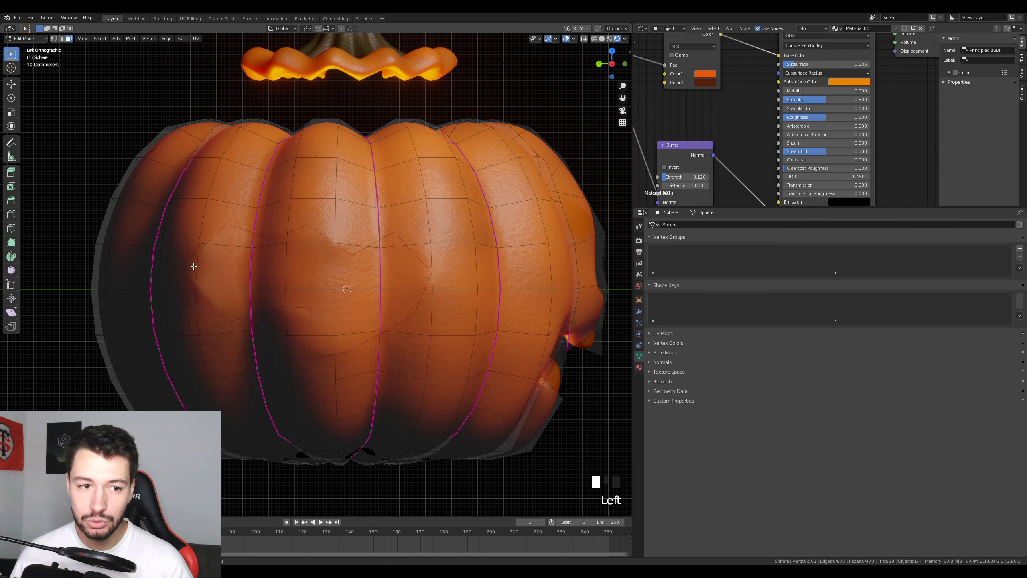
shift+click(217, 263)
shift+click(233, 243)
shift+click(230, 305)
shift+click(268, 306)
shift+click(269, 265)
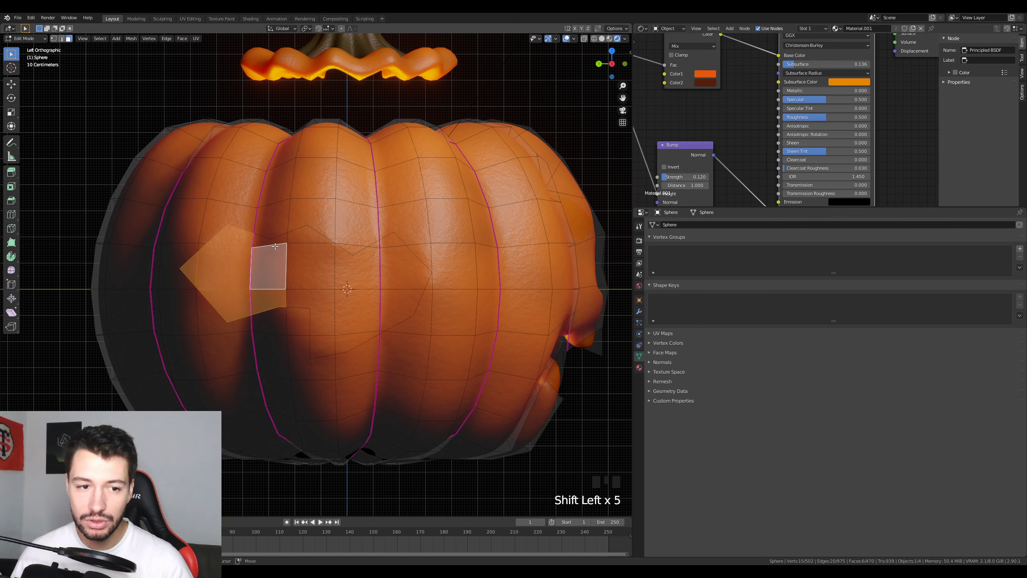
shift+click(269, 239)
shift+click(309, 239)
shift+click(309, 270)
shift+click(324, 324)
shift+click(322, 344)
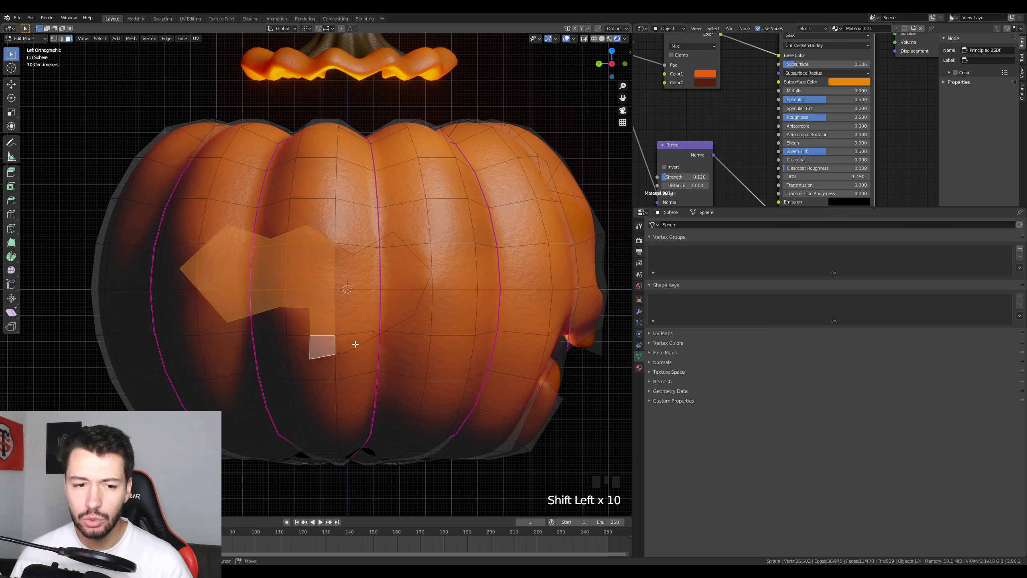
shift+click(358, 342)
shift+click(358, 320)
shift+click(401, 299)
shift+click(388, 248)
shift+click(364, 280)
shift+click(362, 261)
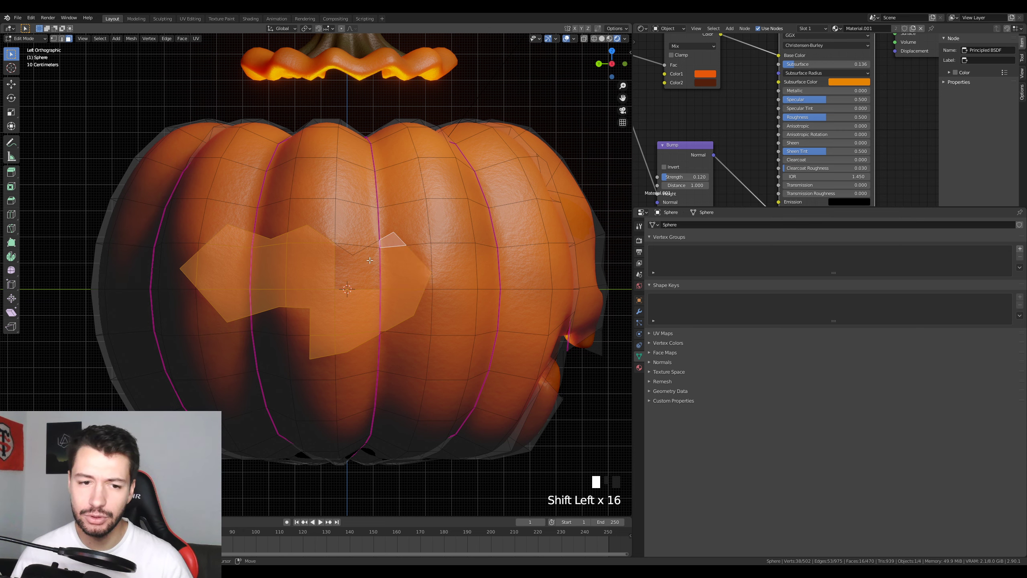
shift+click(356, 249)
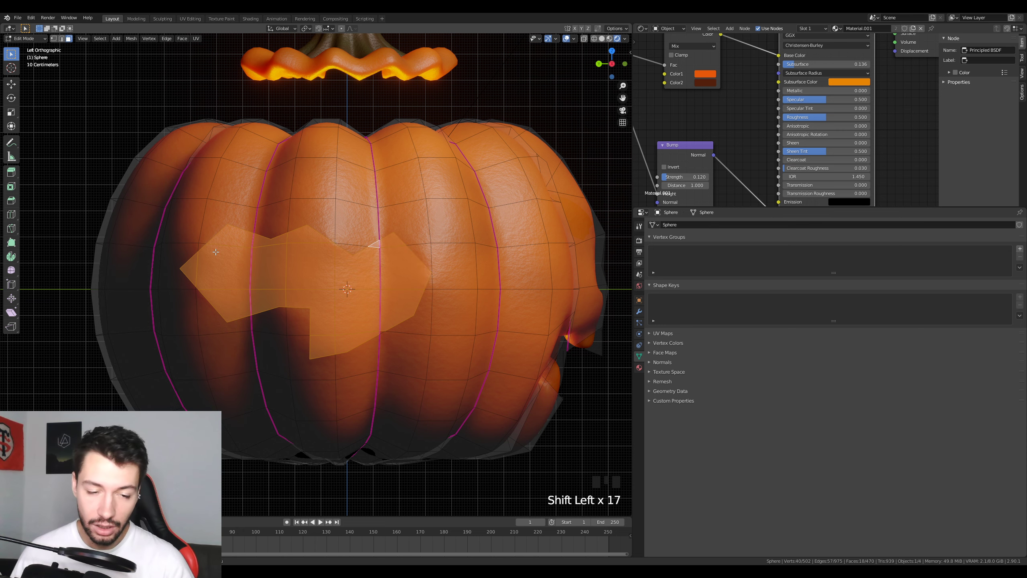
key(x)
click(376, 309)
key(Tab)
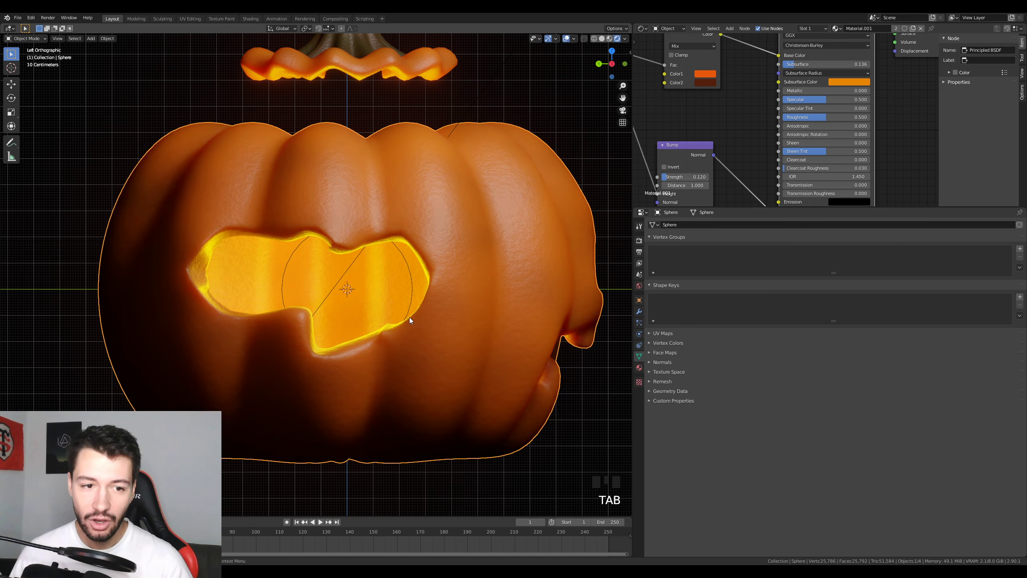
middle_drag(409, 317, 408, 319)
scroll(408, 319, down, 3)
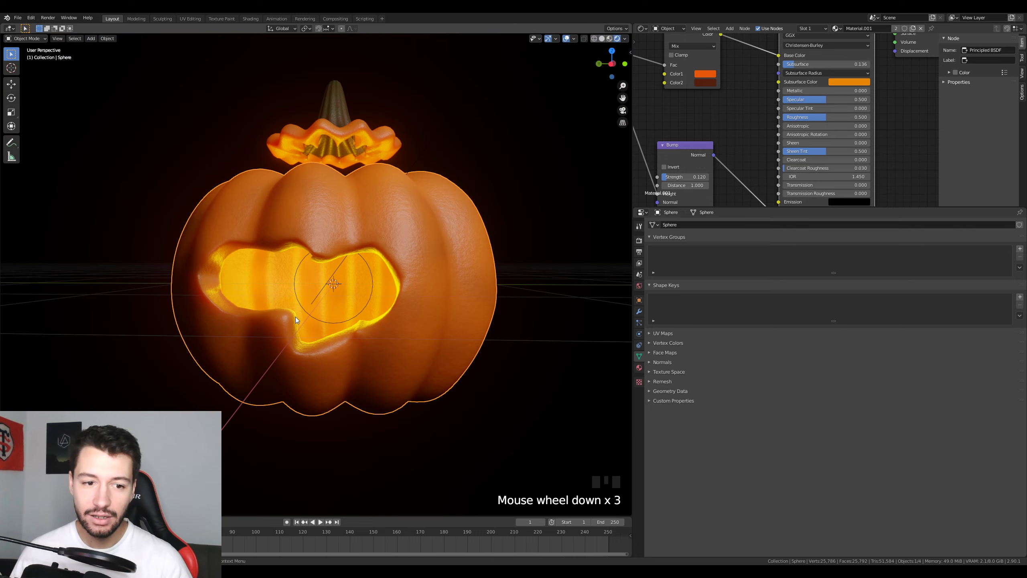
middle_drag(295, 317, 285, 334)
middle_drag(268, 299, 236, 331)
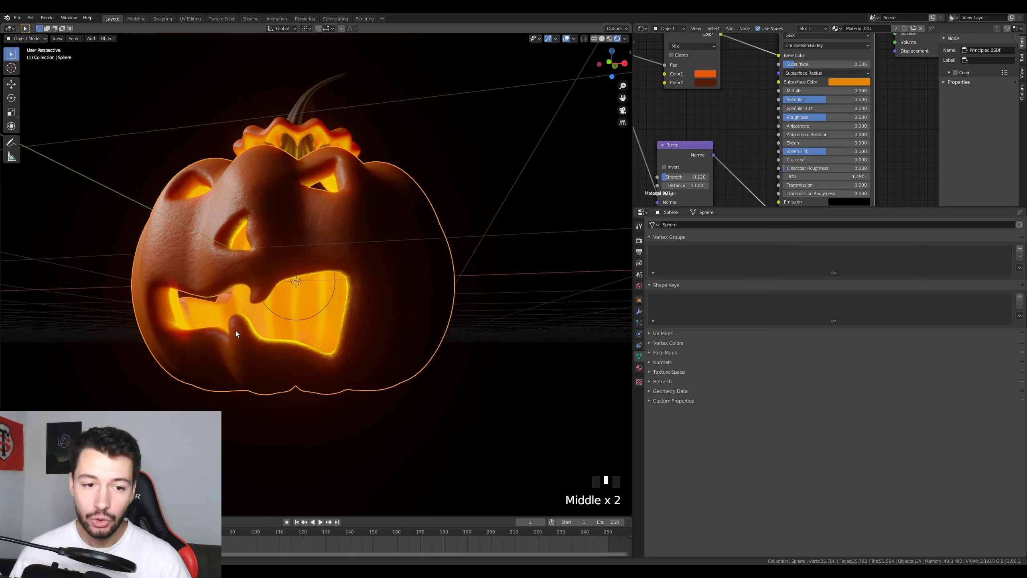
middle_drag(186, 199, 309, 287)
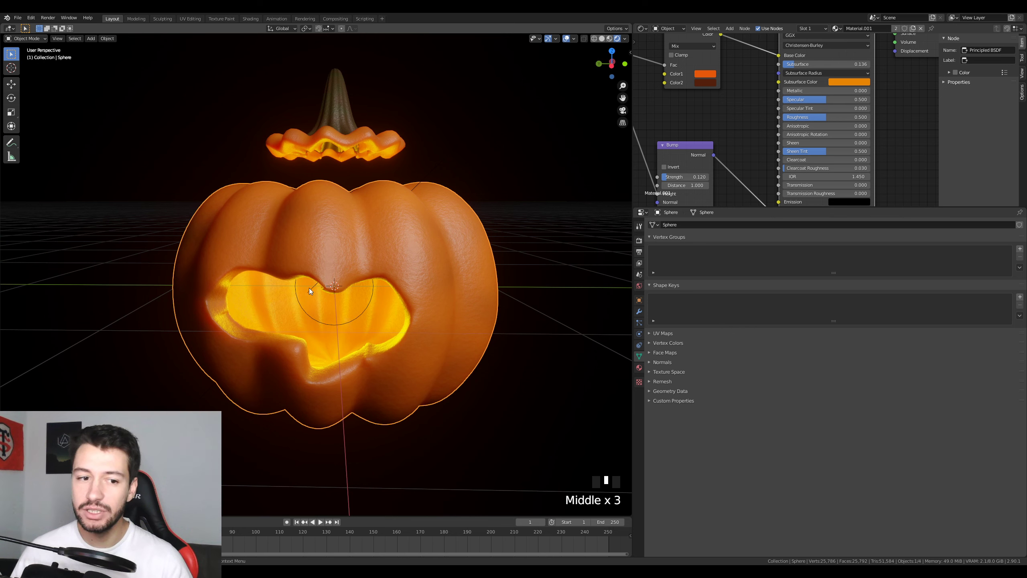
Step: Undo the face deletion, the face selection and the knife cut on the pumpkin's side
key(ctrl+z)
key(ctrl+z)
key(ctrl+z)
key(ctrl+z)
key(ctrl+z)
key(ctrl+z)
key(ctrl+z)
key(ctrl+z)
key(ctrl+z)
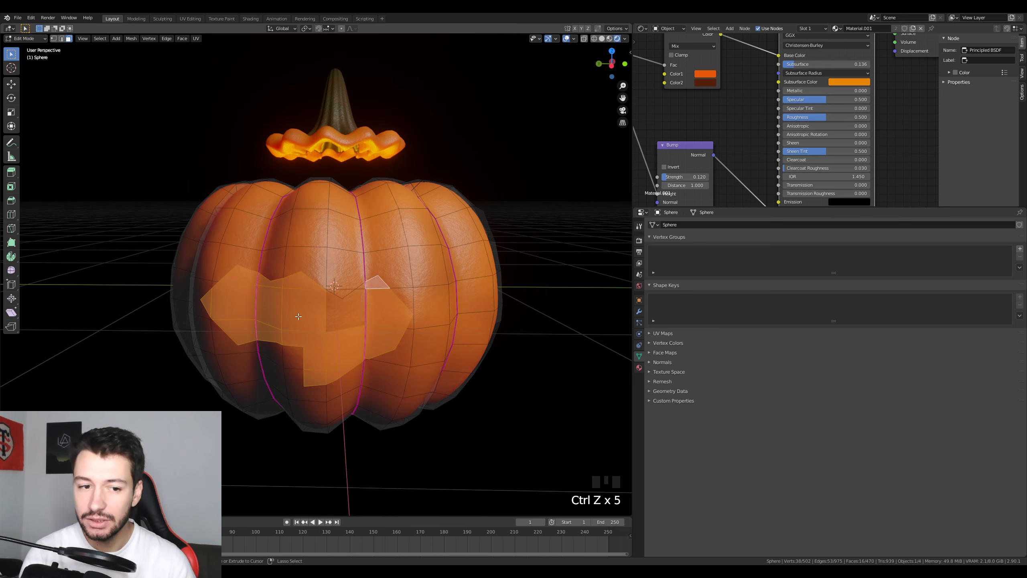
key(ctrl+z)
key(ctrl+z)
key(ctrl+z)
key(ctrl+z)
key(ctrl+z)
key(ctrl+z)
key(ctrl+z)
key(ctrl+z)
key(ctrl+z)
key(ctrl+z)
key(ctrl+z)
key(ctrl+z)
key(ctrl+z)
key(ctrl+z)
key(ctrl+z)
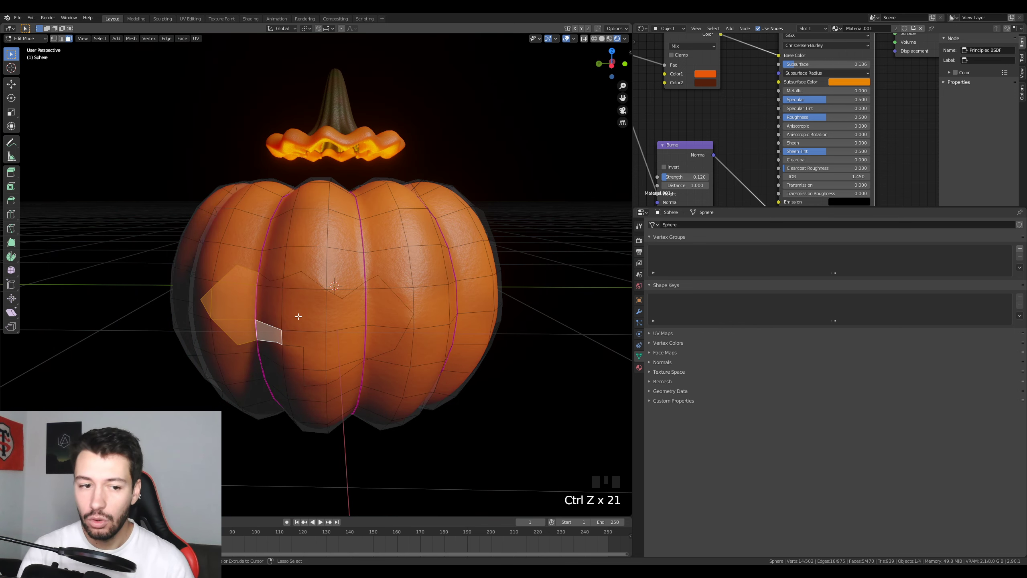
key(ctrl+z)
key(ctrl+z)
key(ctrl+z)
key(ctrl+z)
key(ctrl+z)
key(ctrl+z)
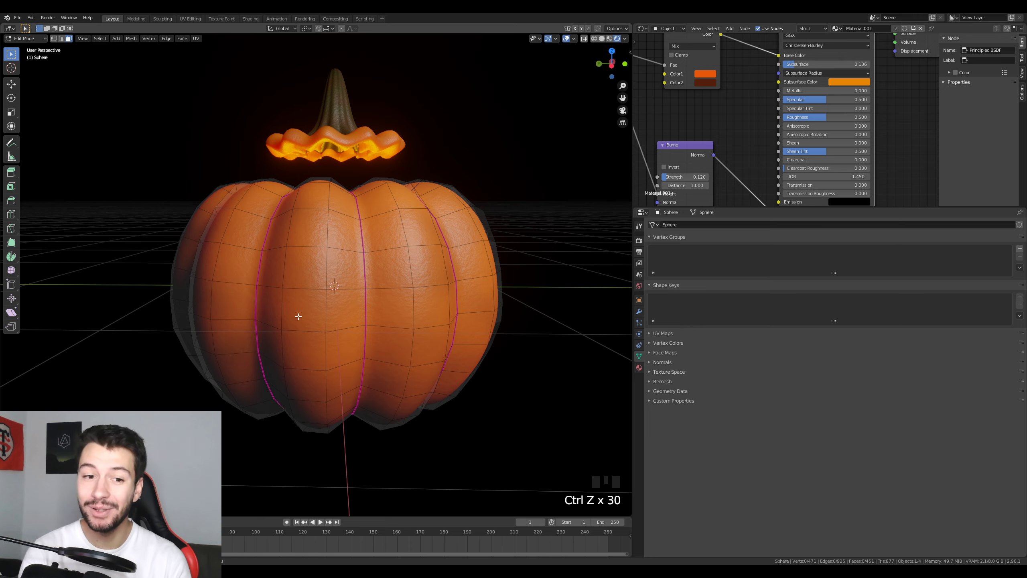
Step: Turn on vertex selection and proportional editing, and pull a vertex on the pumpkin's upper side upward with proportional size 1.00
middle_drag(299, 317, 477, 299)
click(54, 39)
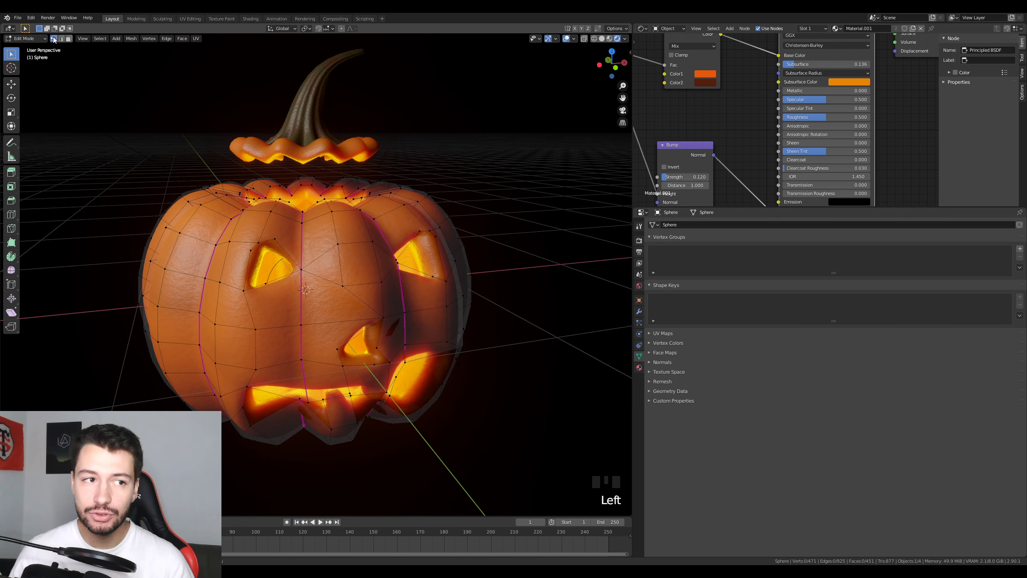
click(343, 28)
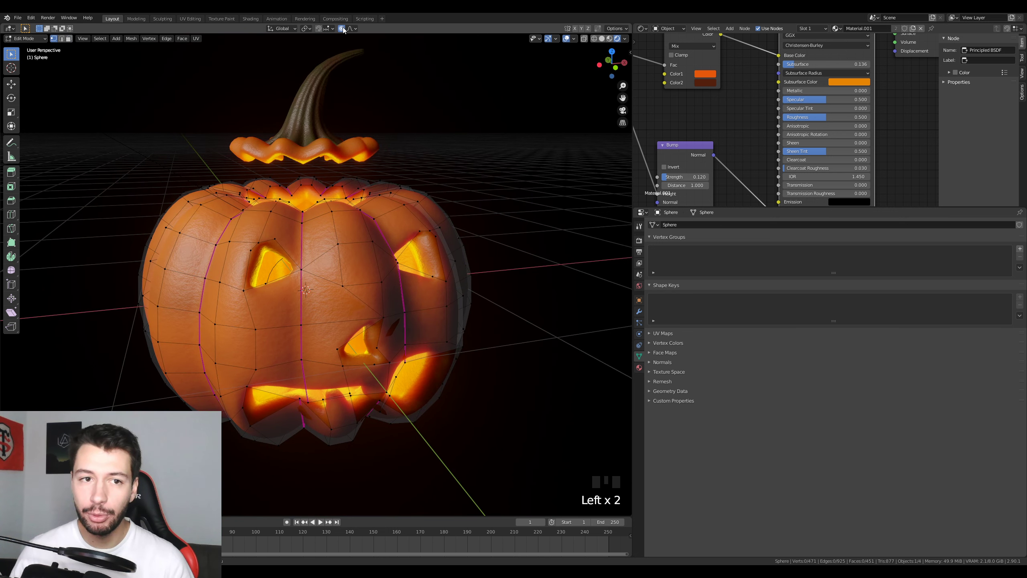
click(157, 218)
key(g)
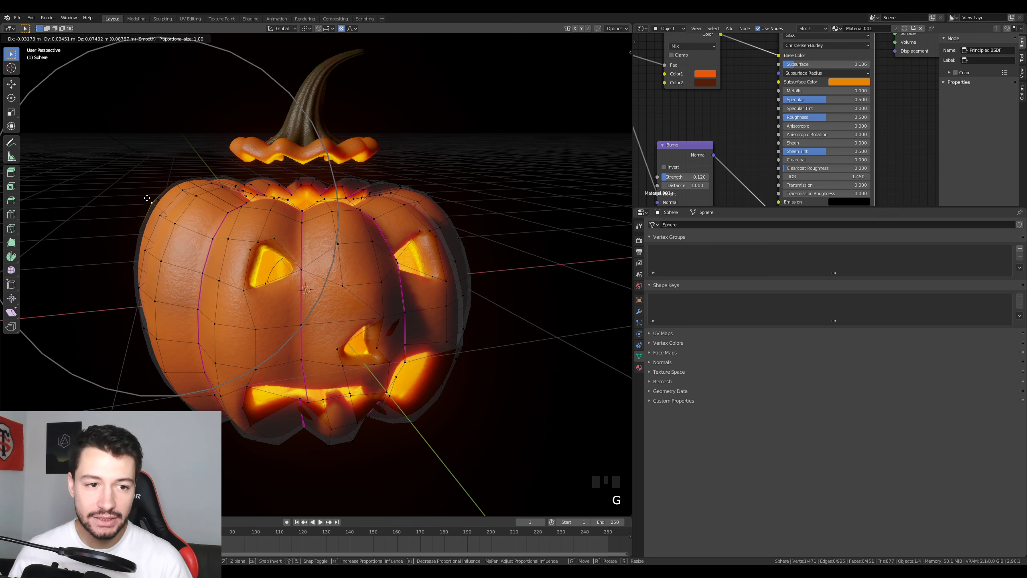
click(155, 202)
Step: Lower a vertex on one upper shoulder and pull two upper rear vertices outward, using proportional size 0.75 to make the pumpkin irregular
middle_drag(240, 265, 384, 216)
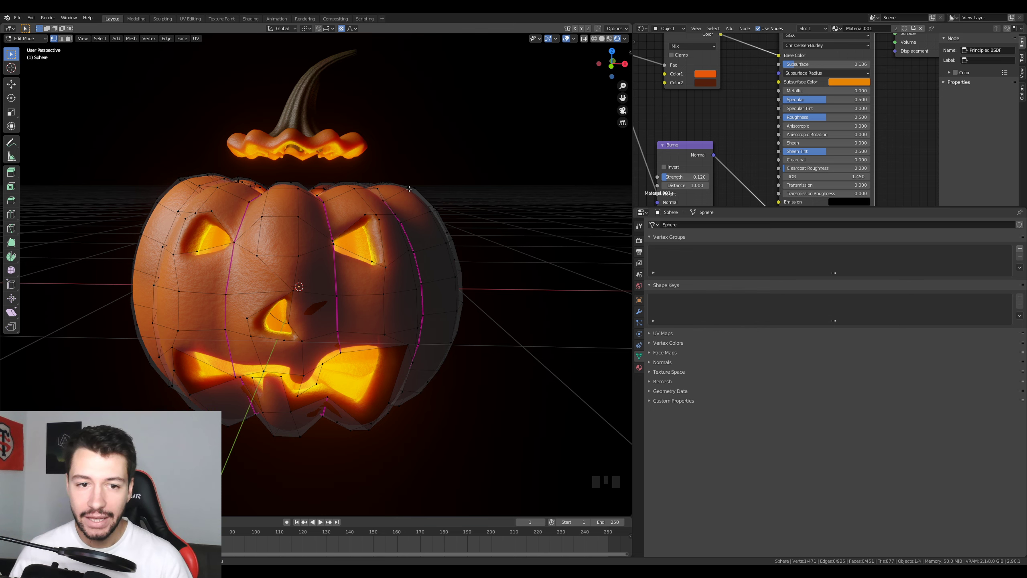
key(g)
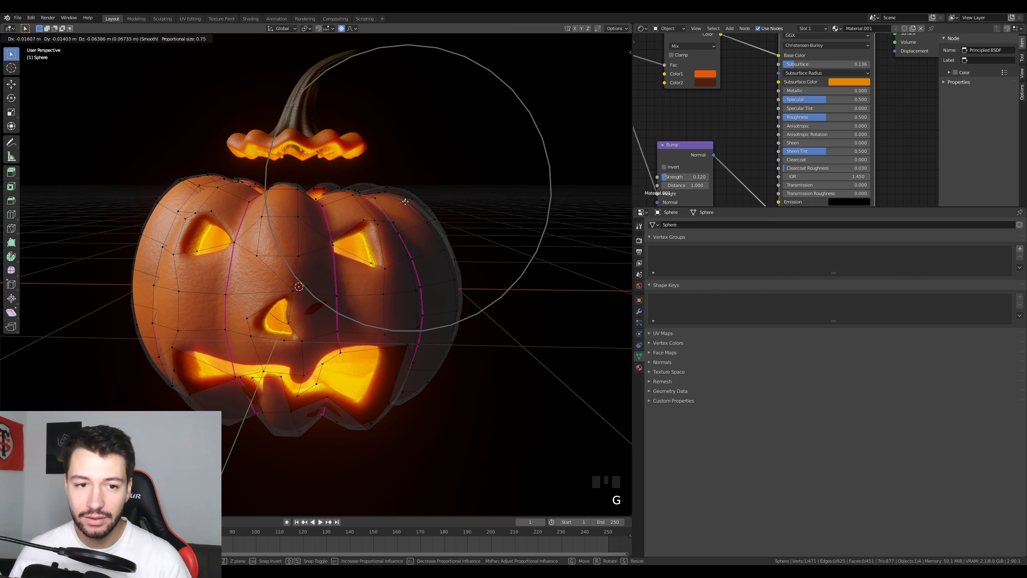
click(406, 201)
middle_drag(406, 203, 349, 228)
click(413, 204)
key(g)
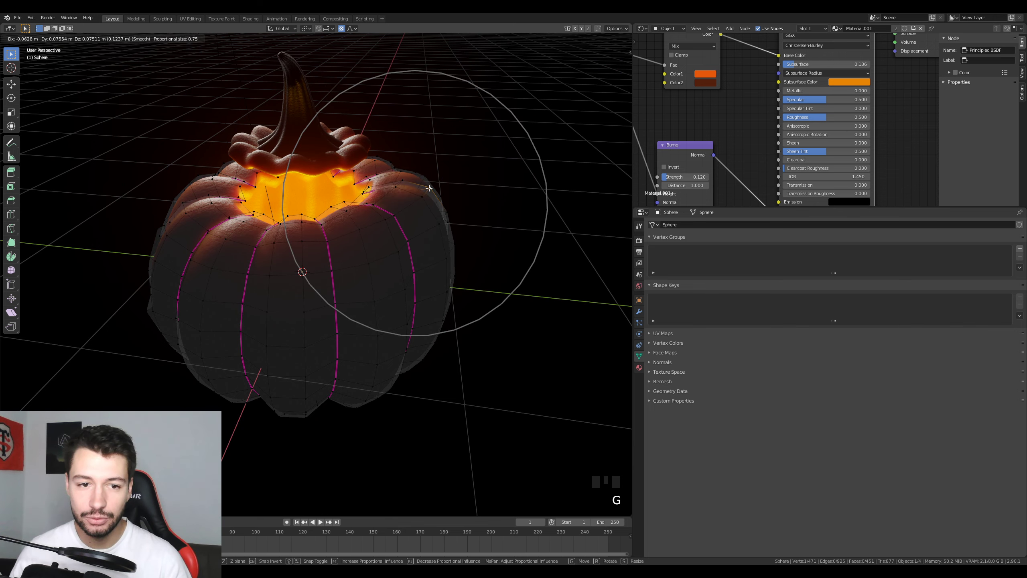
click(429, 188)
click(183, 203)
key(g)
click(177, 196)
Step: Push a lower side vertex inward and nudge vertices on the opposite side's middle with proportional editing
middle_drag(218, 238, 426, 300)
click(445, 363)
key(g)
click(430, 350)
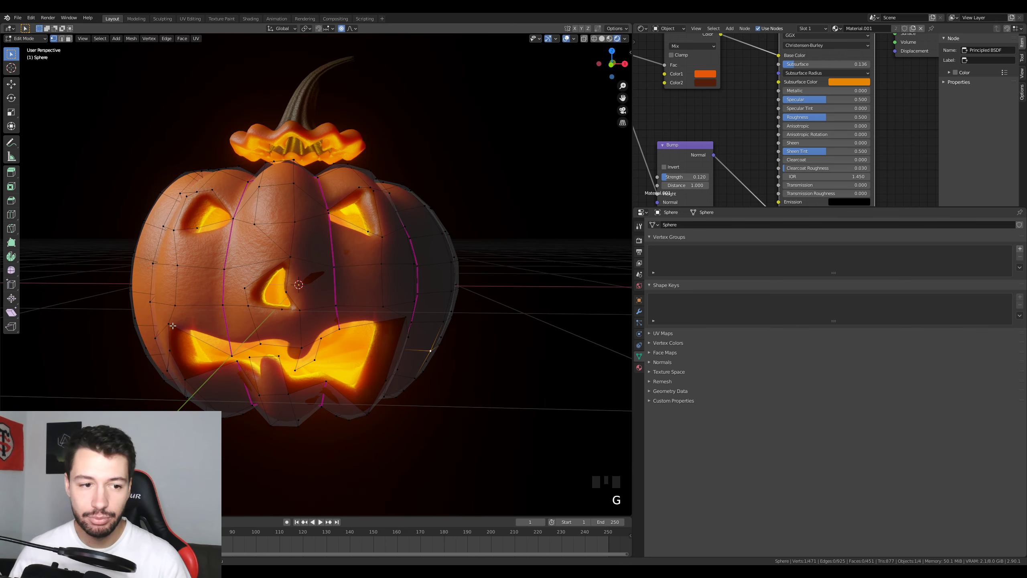
click(175, 280)
key(g)
click(177, 279)
middle_drag(178, 280, 196, 281)
click(163, 279)
key(g)
click(161, 279)
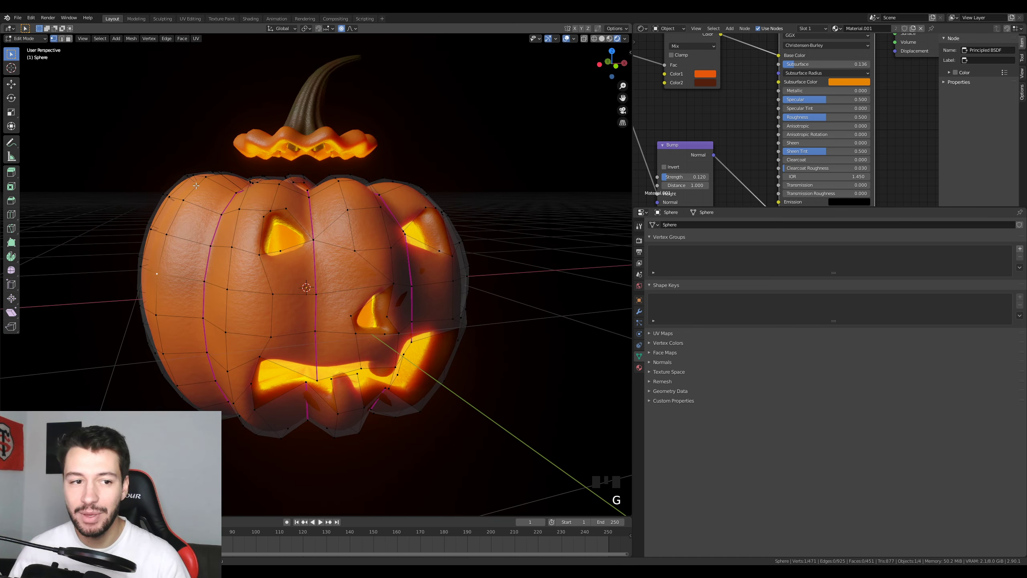
Step: Return to the front orthographic view and leave Edit Mode to show the reshaped pumpkin
scroll(322, 260, down, 2)
middle_drag(321, 261, 304, 257)
key(KP_1)
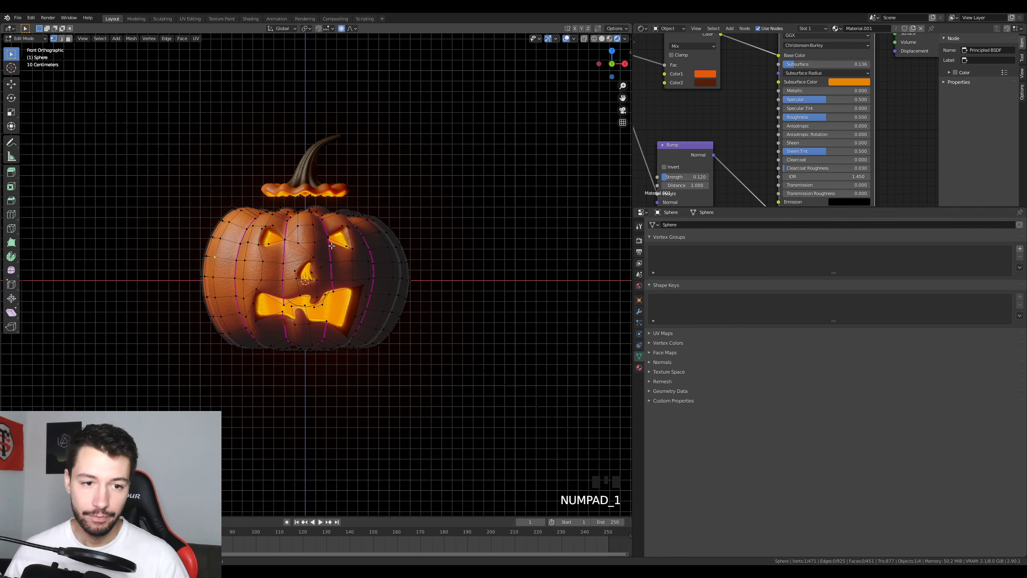
key(Tab)
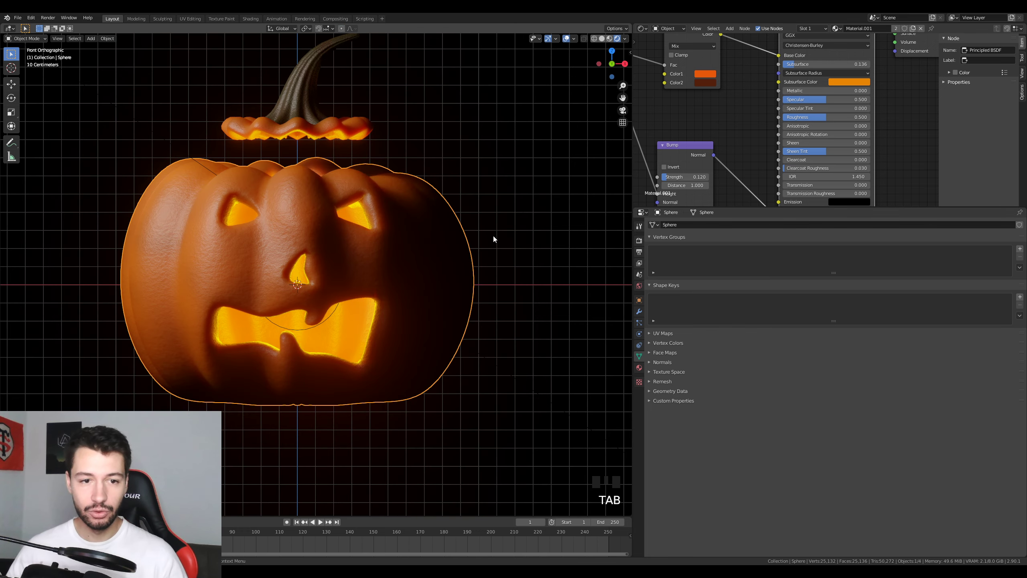
scroll(489, 240, down, 3)
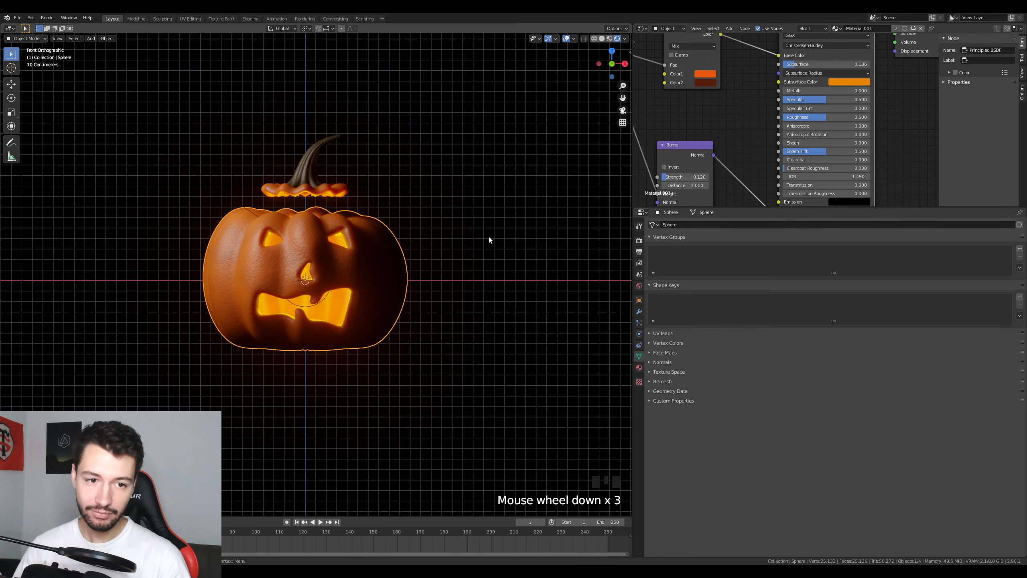
shift+middle_drag(504, 278, 374, 289)
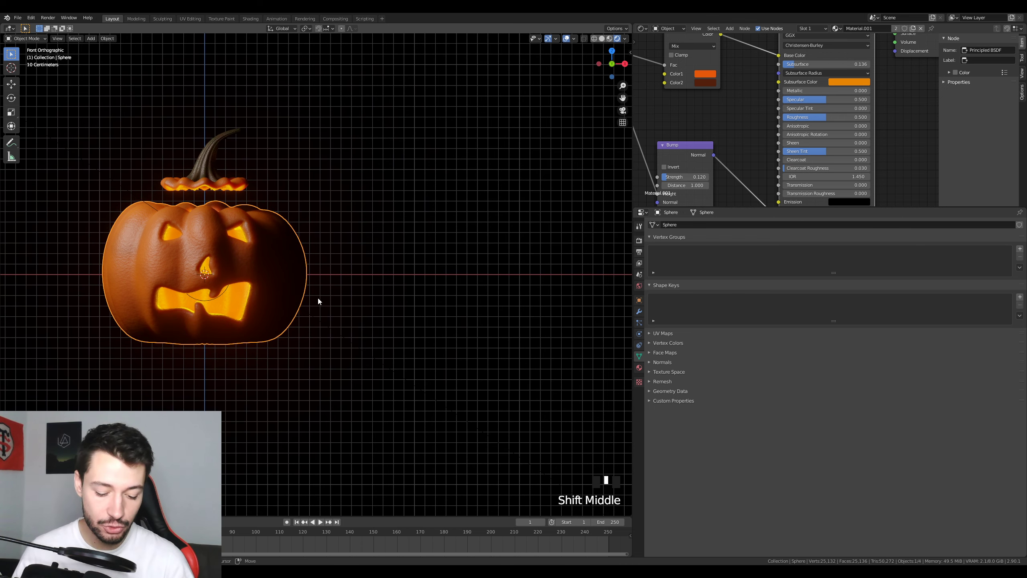
key(shift+d)
click(69, 303)
shift+middle_drag(150, 320, 468, 320)
key(ctrl+z)
Step: Duplicate the pumpkin body together with its inner point light along the X axis, placing the copies beside the original
shift+click(519, 302)
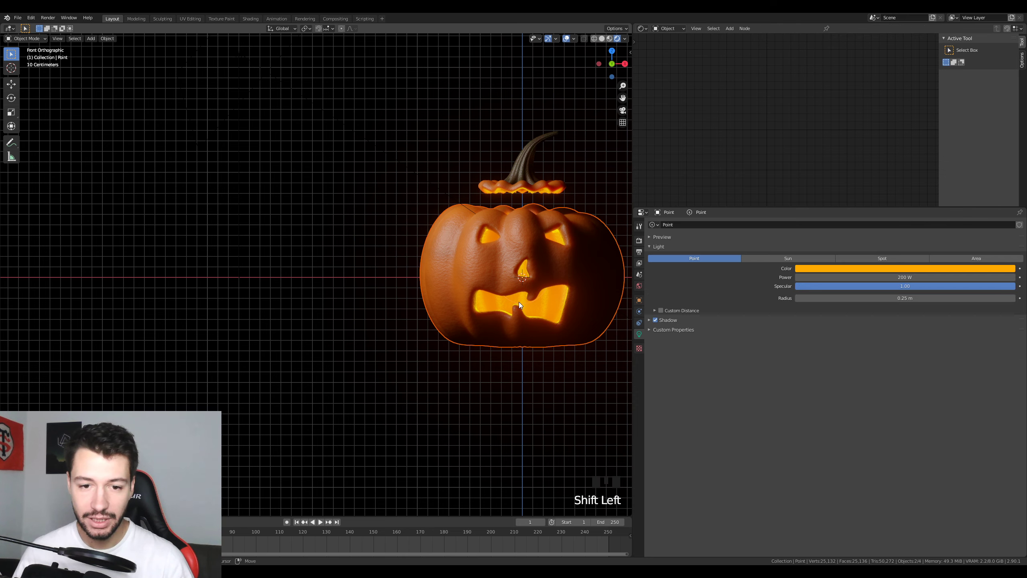
key(shift+d)
key(x)
click(284, 322)
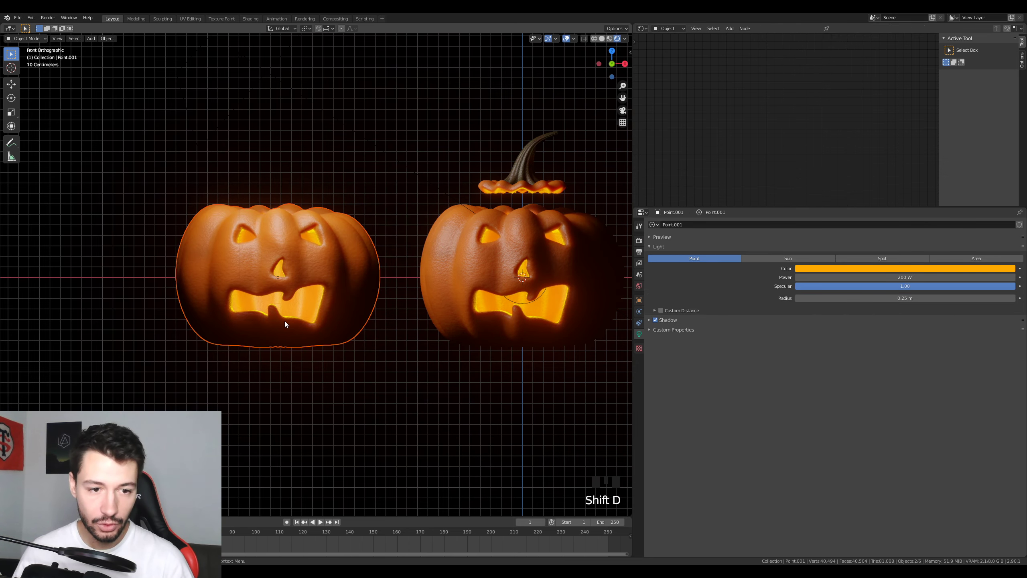
Step: Switch the viewport to solid shading and remove the Solidify modifier from the duplicated pumpkin body
scroll(352, 345, up, 3)
middle_drag(284, 322, 267, 305)
scroll(379, 331, up, 3)
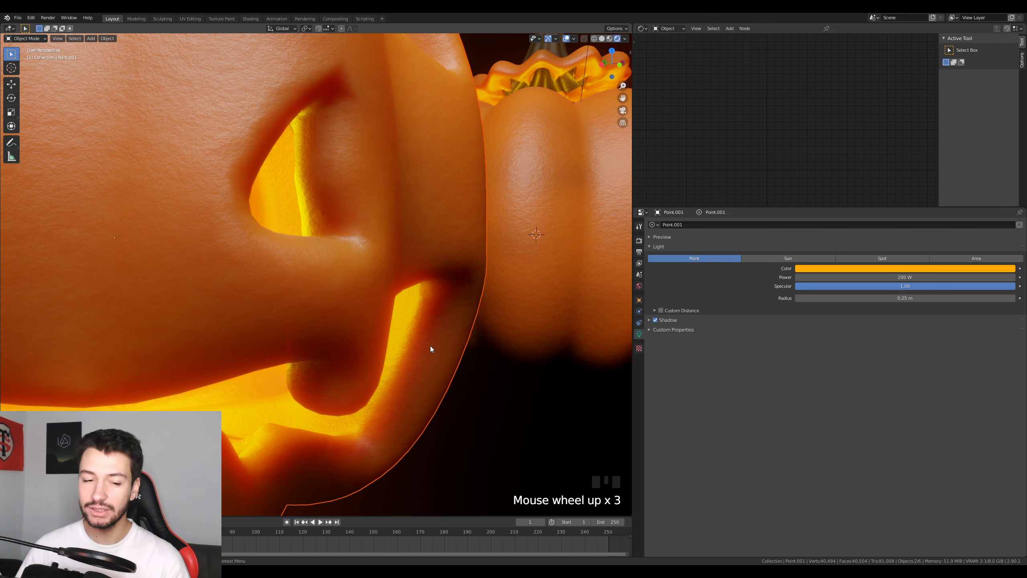
scroll(430, 345, down, 1)
click(601, 39)
scroll(390, 307, down, 1)
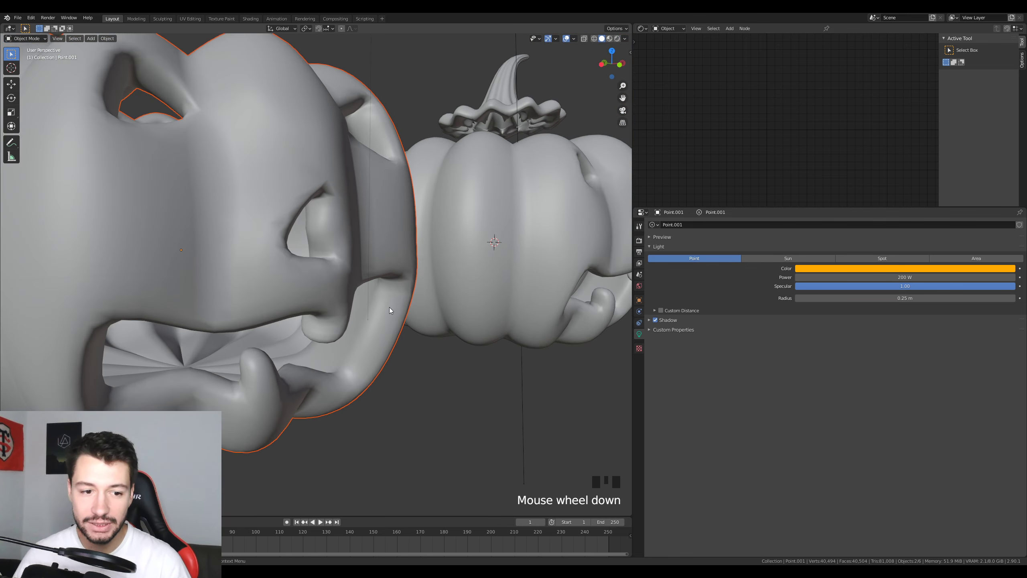
middle_drag(389, 306, 405, 276)
key(Tab)
click(306, 153)
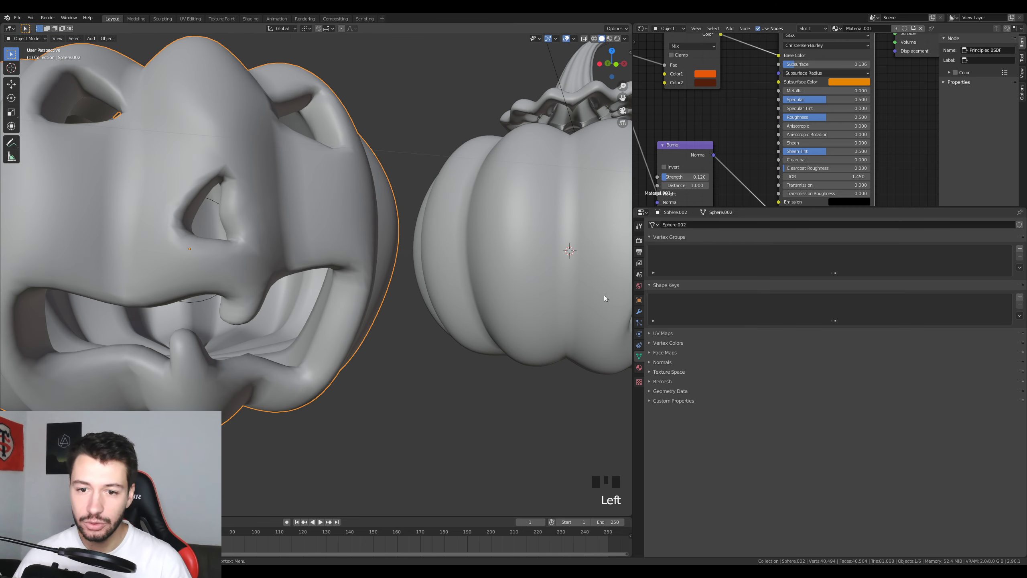
click(639, 311)
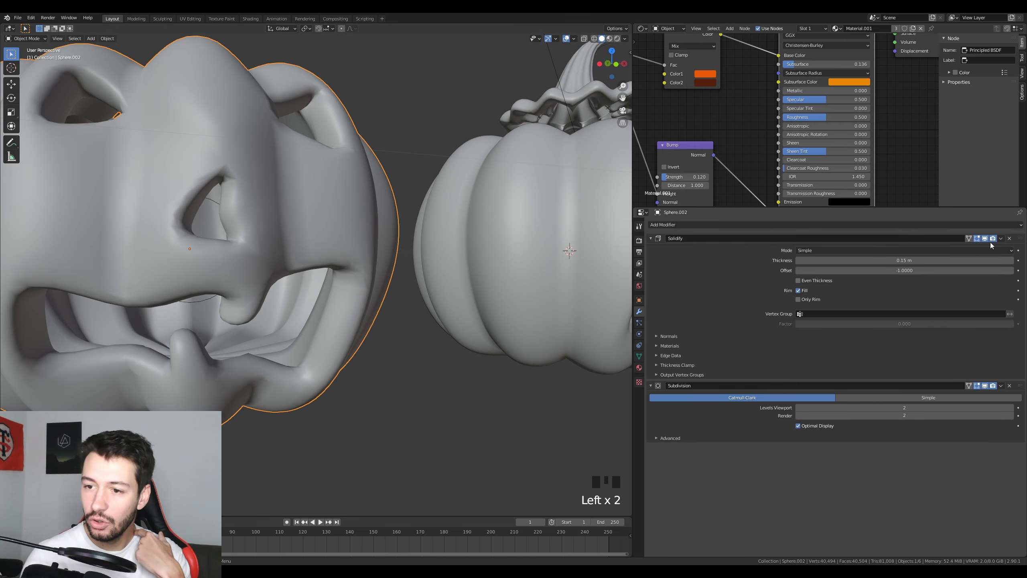
click(1002, 239)
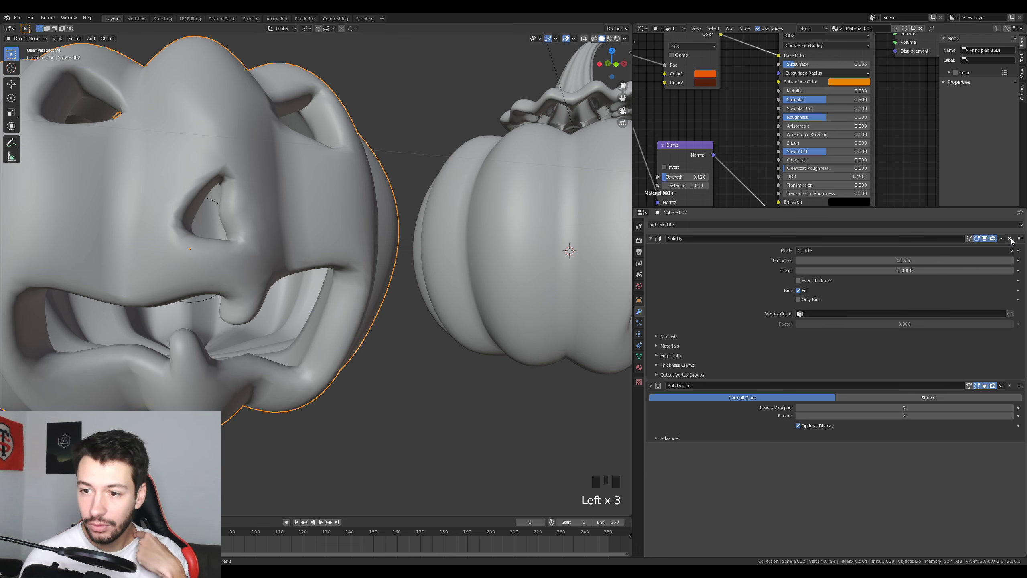
click(965, 247)
Step: In Edit Mode, extrude the duplicate's entire mesh and scale the extrusion inward to about 0.91 to form an inner wall
middle_drag(404, 308, 409, 333)
key(Tab)
key(a)
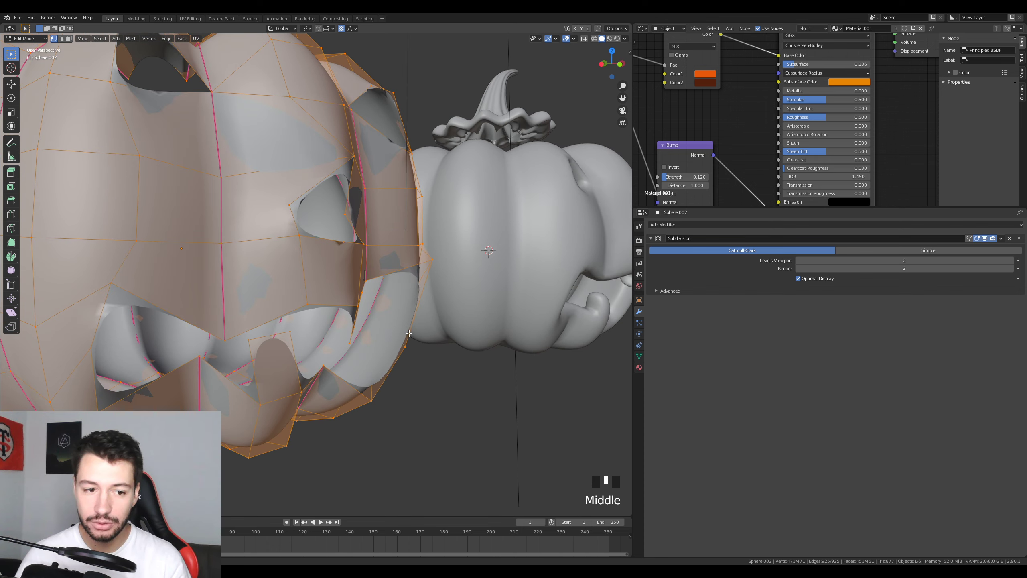
key(e)
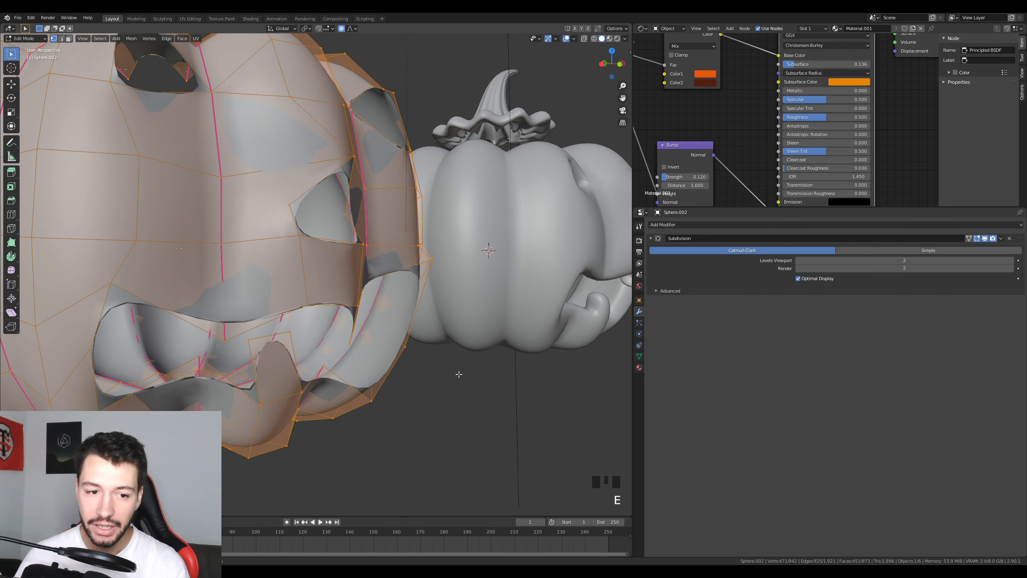
key(s)
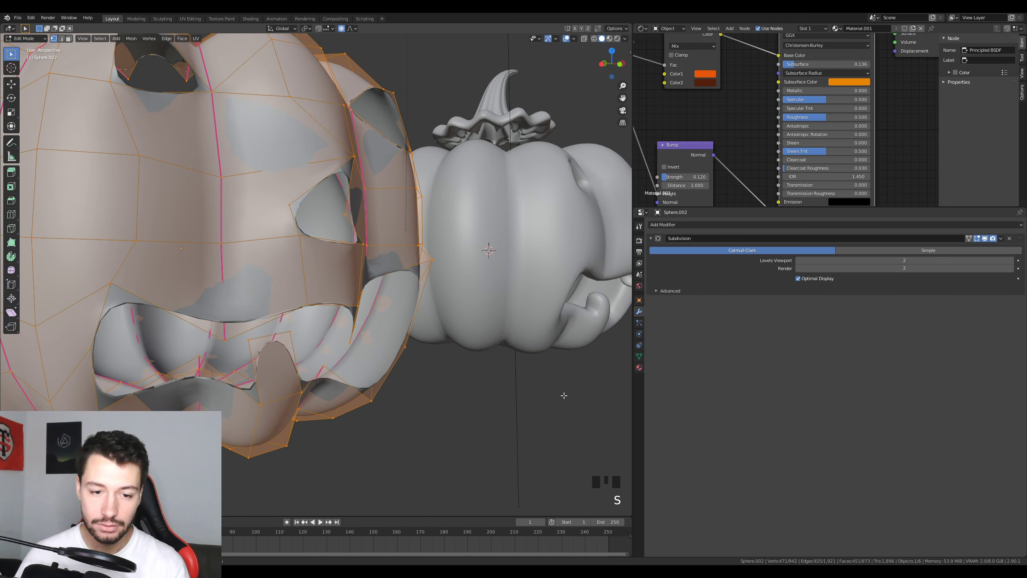
key(s)
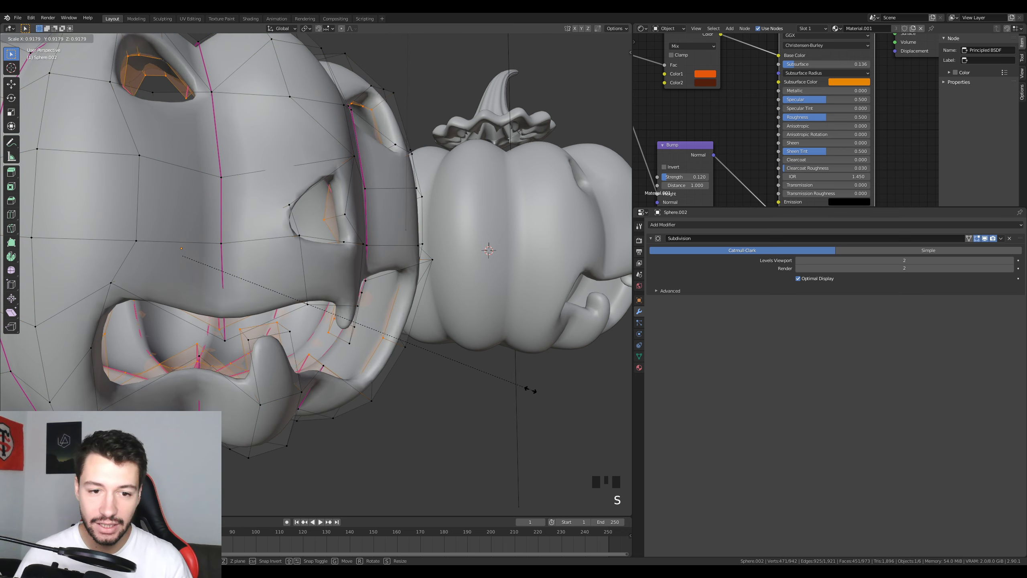
click(512, 388)
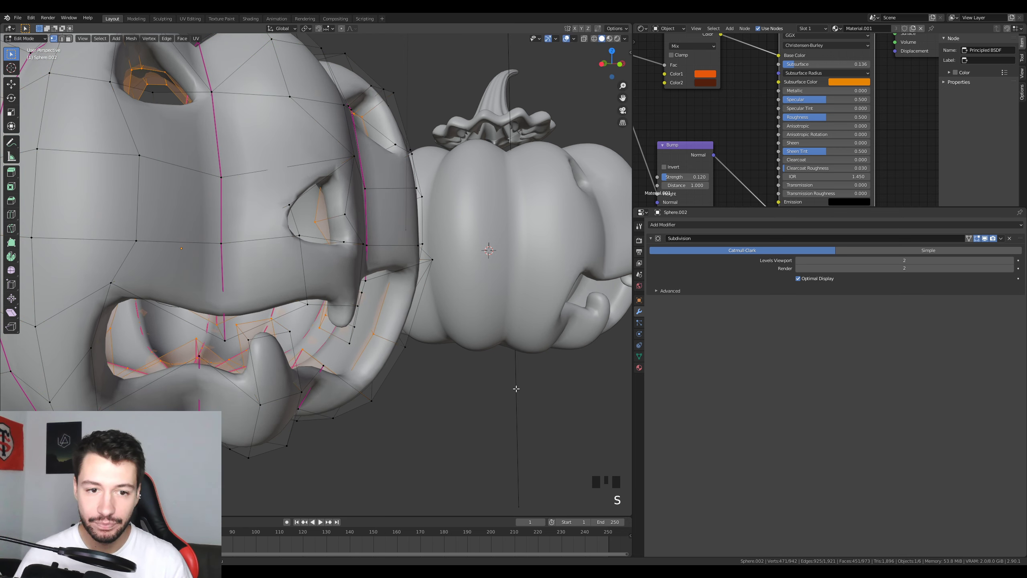
Step: Switch to material preview shading and add two loop cuts through the wall thickness around the duplicate's mouth opening
click(610, 39)
mouse_move(315, 291)
middle_down()
mouse_move(343, 307)
mouse_move(425, 283)
middle_up()
scroll(356, 299, up, 2)
key(ctrl+r)
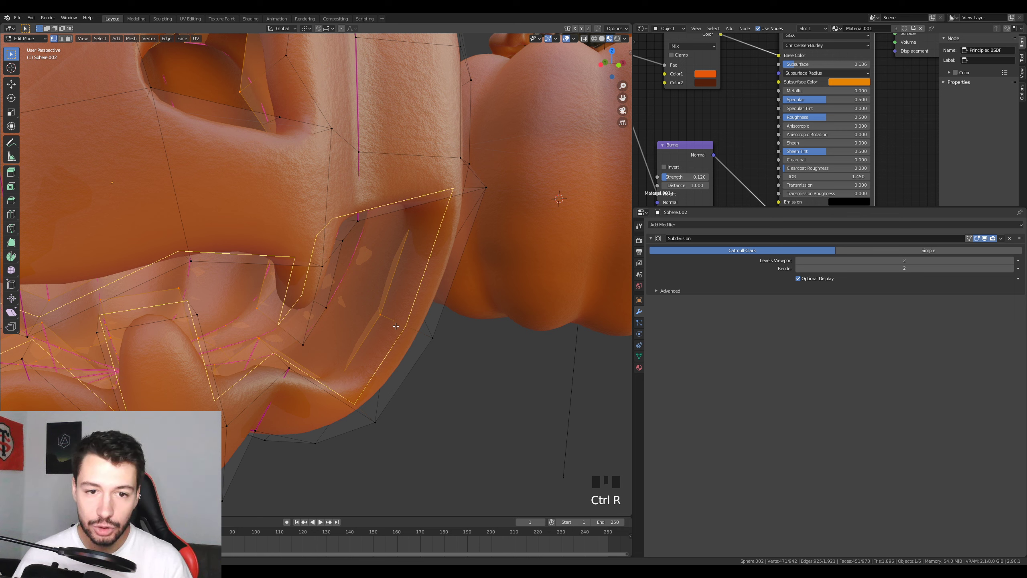
scroll(396, 326, up, 1)
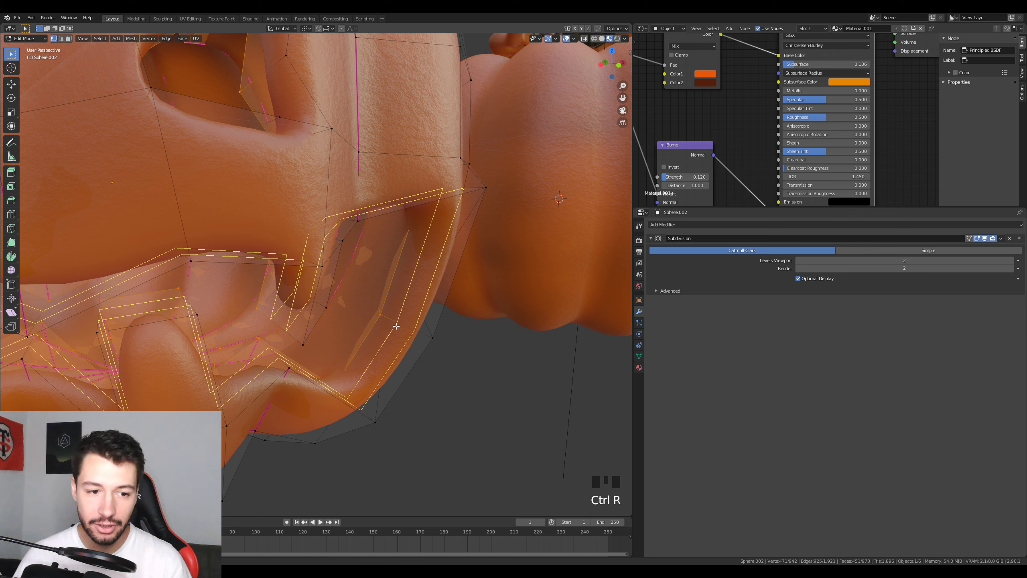
click(396, 326)
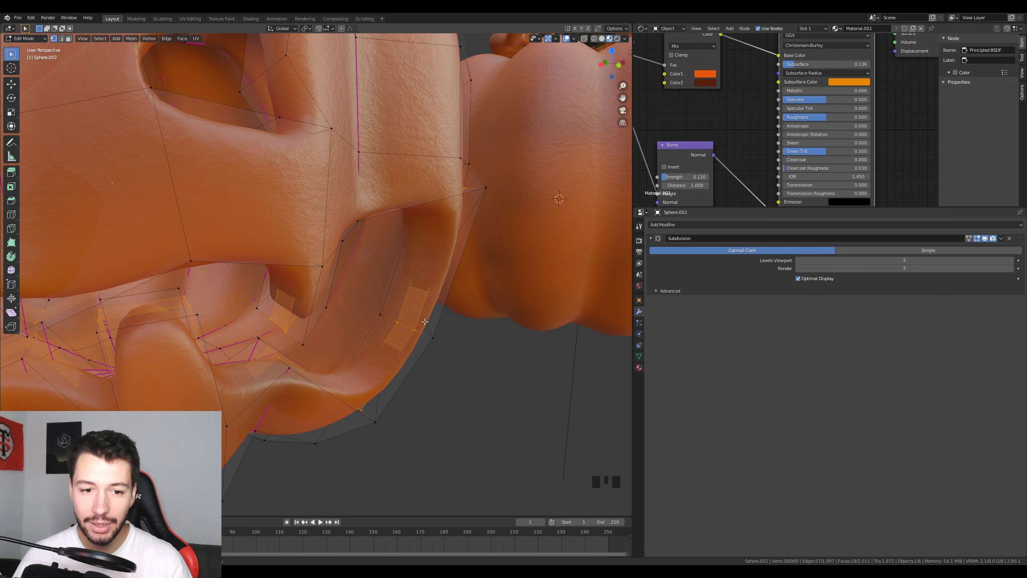
Step: Leave Edit Mode and switch to rendered shading to compare the duplicate's carved edges with the original pumpkin
key(Tab)
scroll(437, 322, up, 2)
shift+middle_drag(437, 321, 376, 317)
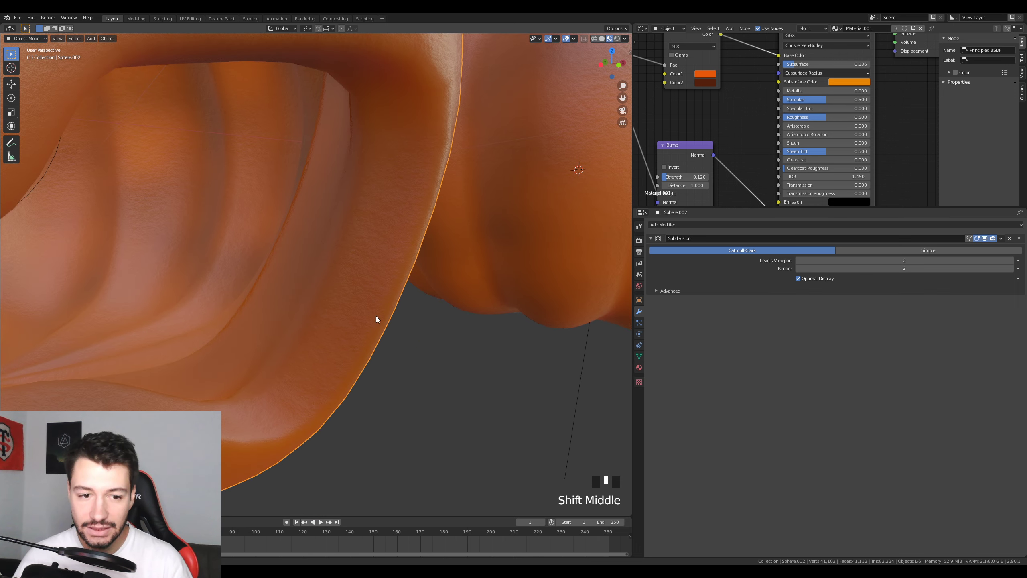
shift+scroll(304, 286, up, 1)
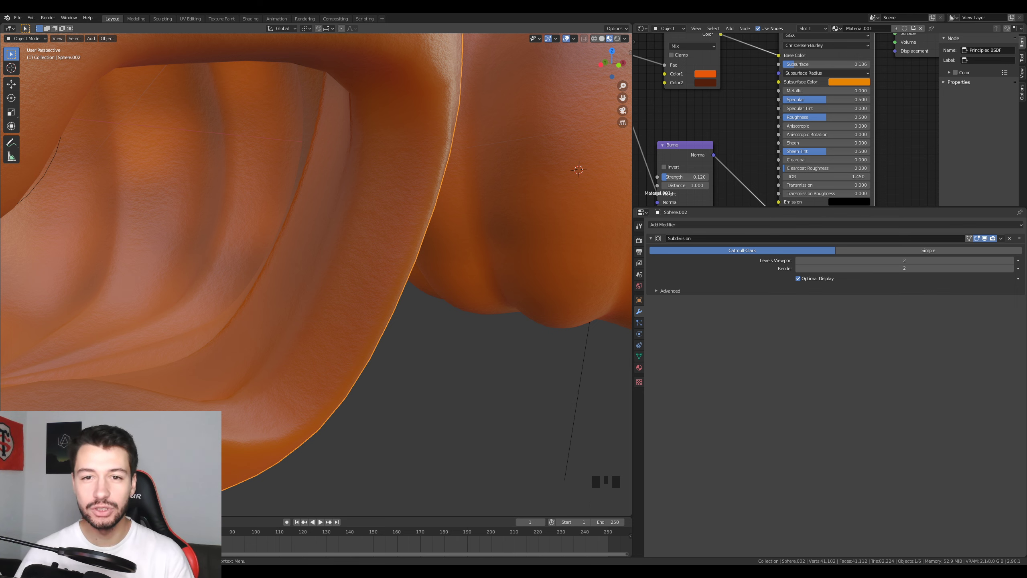
click(617, 38)
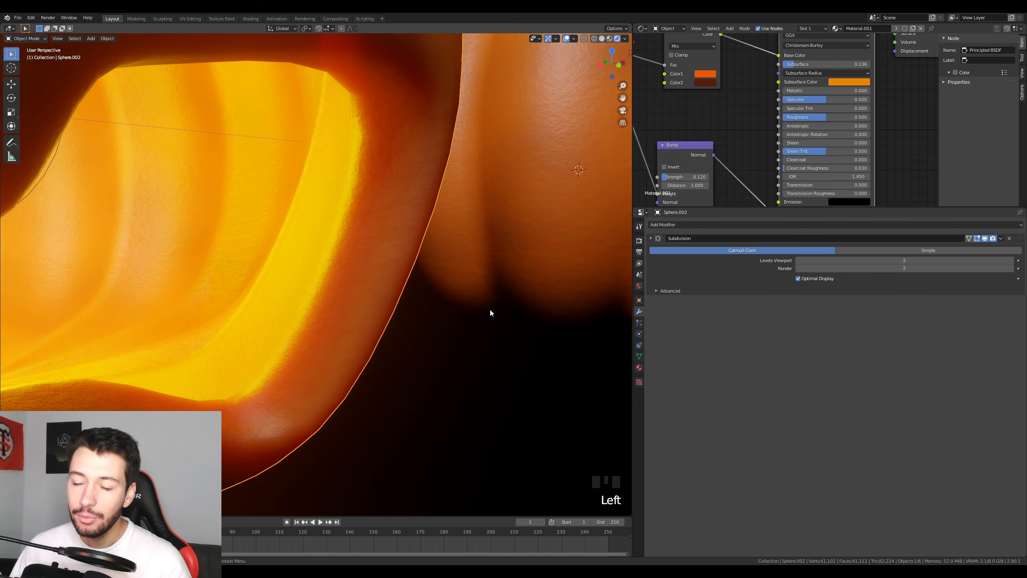
scroll(463, 299, down, 7)
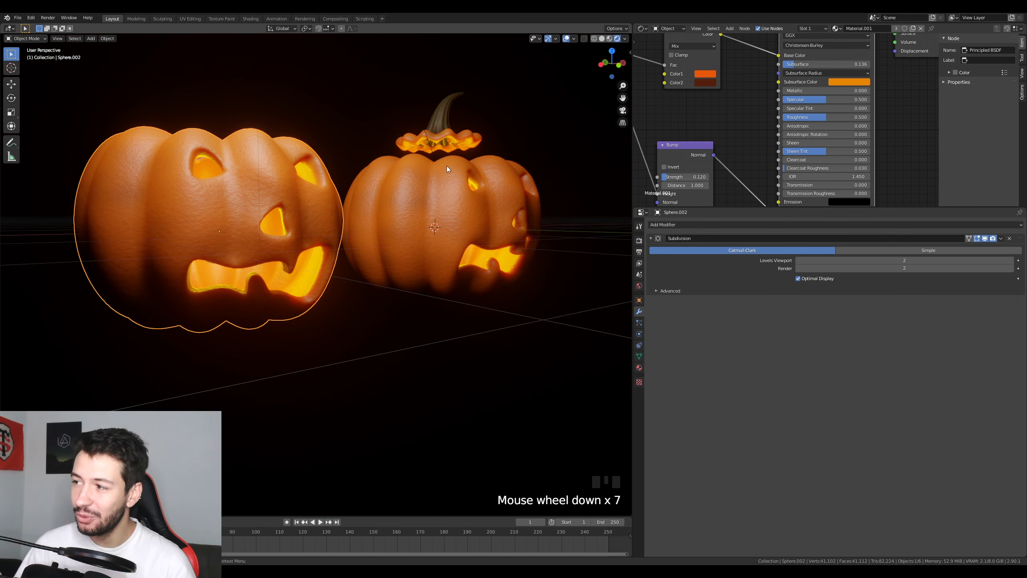
mouse_move(348, 279)
middle_down()
mouse_move(352, 289)
mouse_move(336, 287)
mouse_move(361, 291)
middle_up()
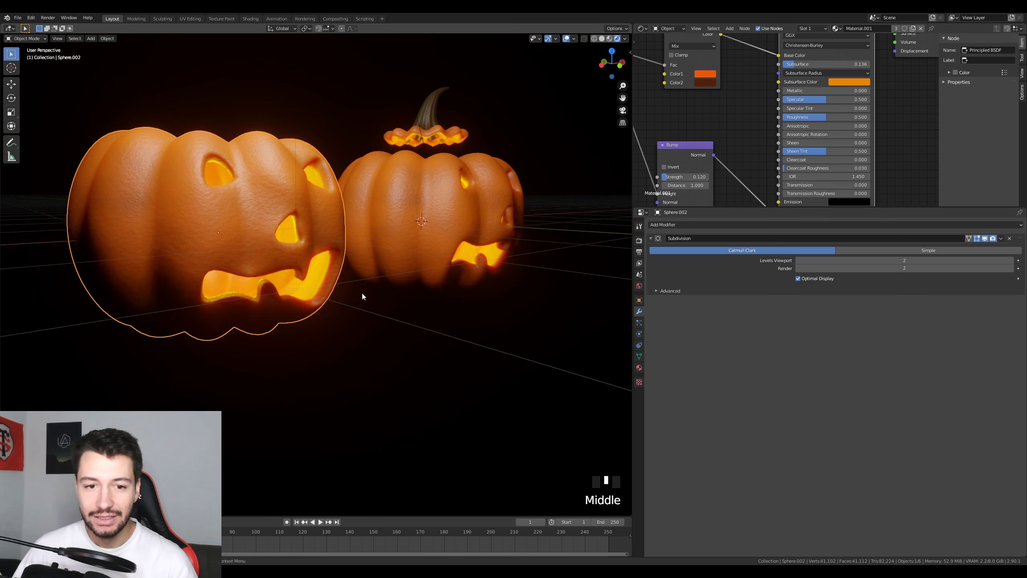
scroll(323, 278, up, 1)
scroll(339, 287, up, 1)
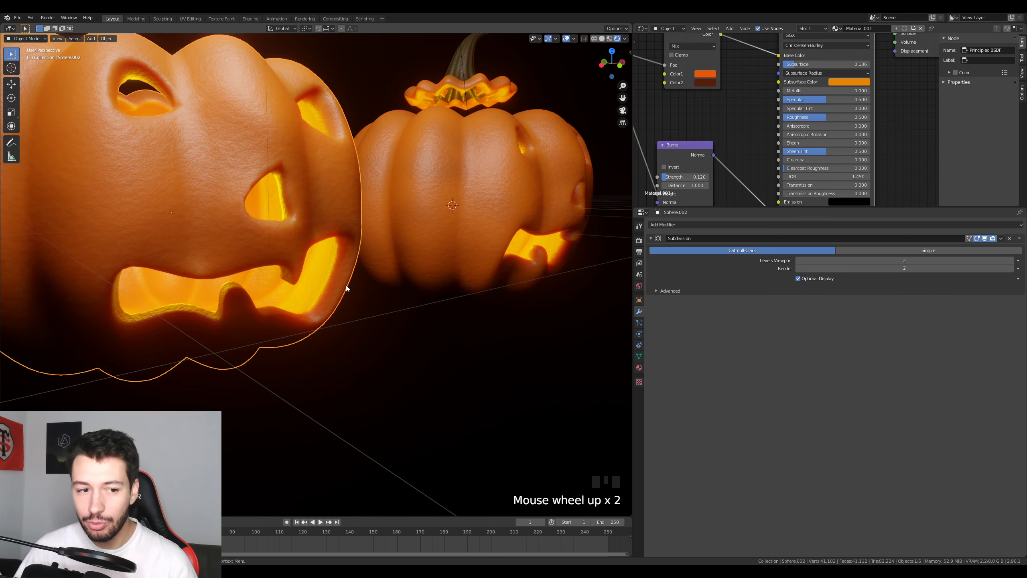
Step: Maximize the 3D viewport in front orthographic view and hide the viewport overlays
middle_drag(533, 251, 393, 192)
key(KP_1)
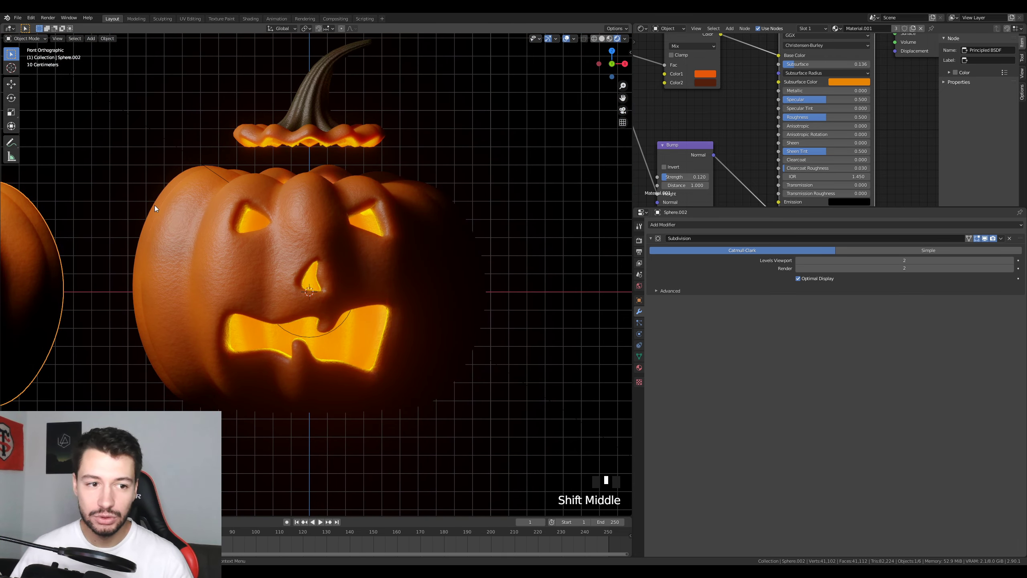
key(ctrl+space)
scroll(826, 96, down, 2)
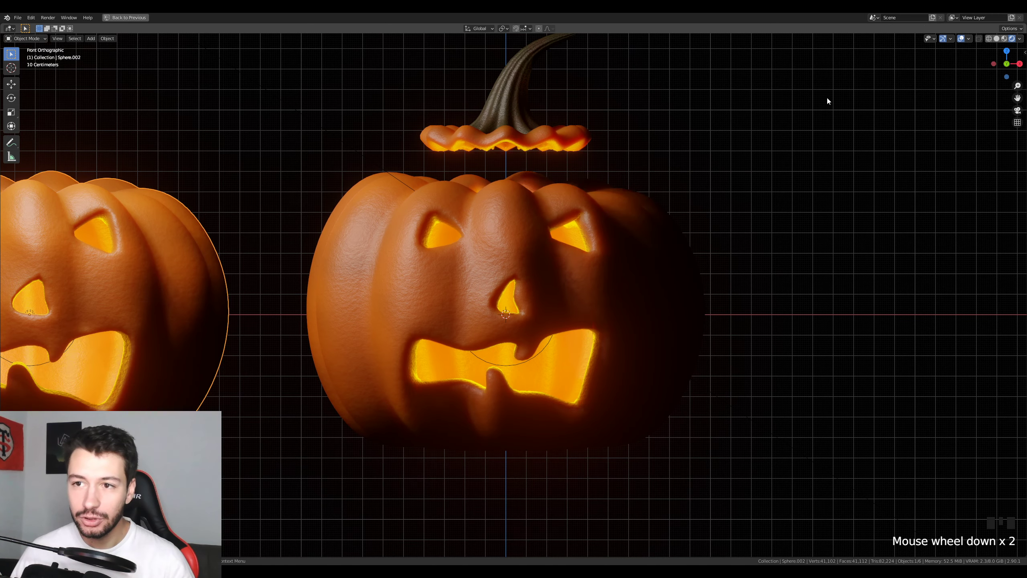
shift+middle_click(820, 141)
shift+middle_drag(820, 142, 809, 171)
click(961, 39)
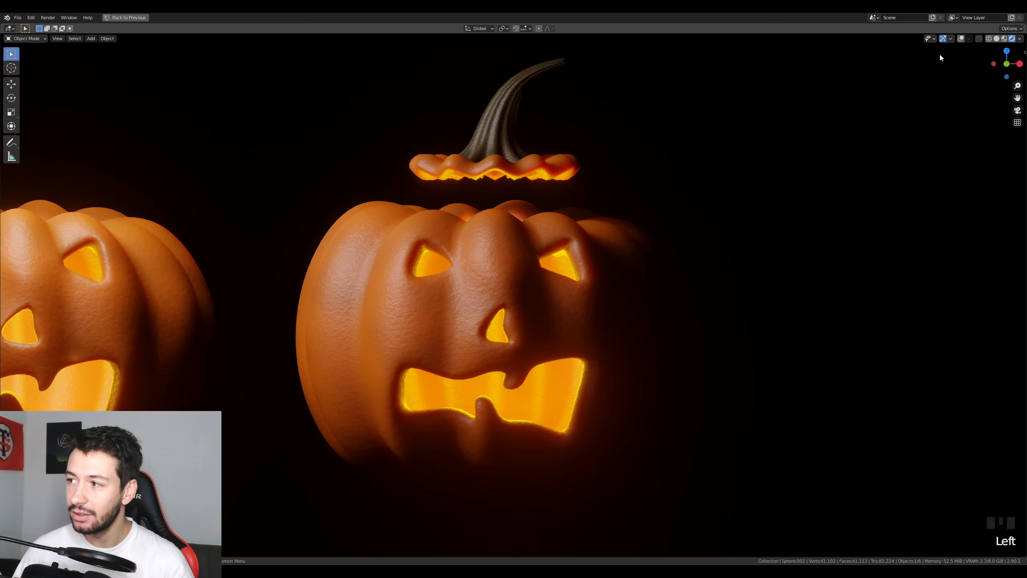
Step: Examine the original pumpkin's glow, lid and stem from above and from the front
scroll(621, 255, up, 1)
shift+middle_drag(621, 256, 615, 287)
scroll(619, 257, down, 1)
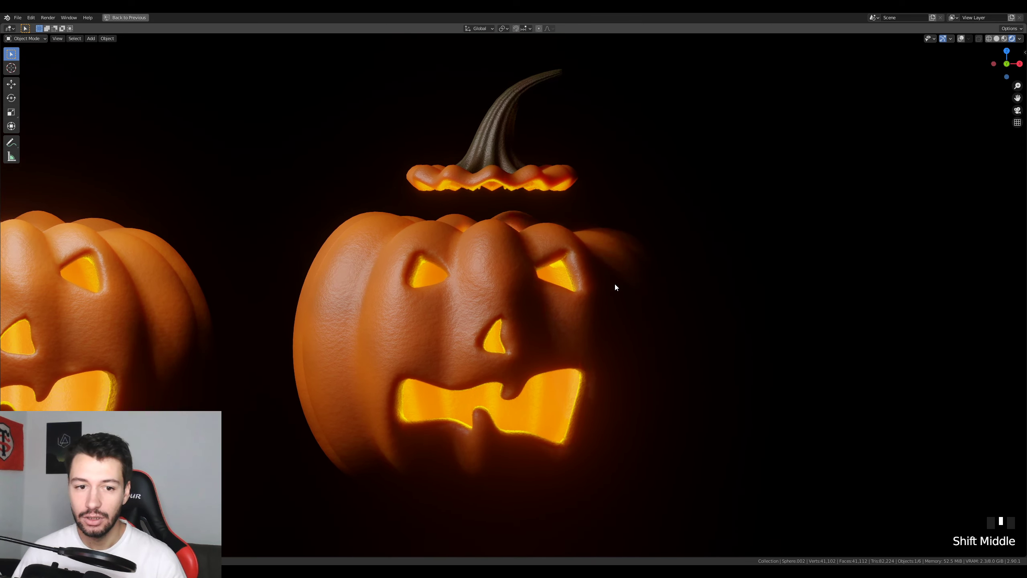
middle_drag(620, 235, 512, 242)
scroll(533, 152, up, 2)
shift+middle_drag(532, 153, 435, 320)
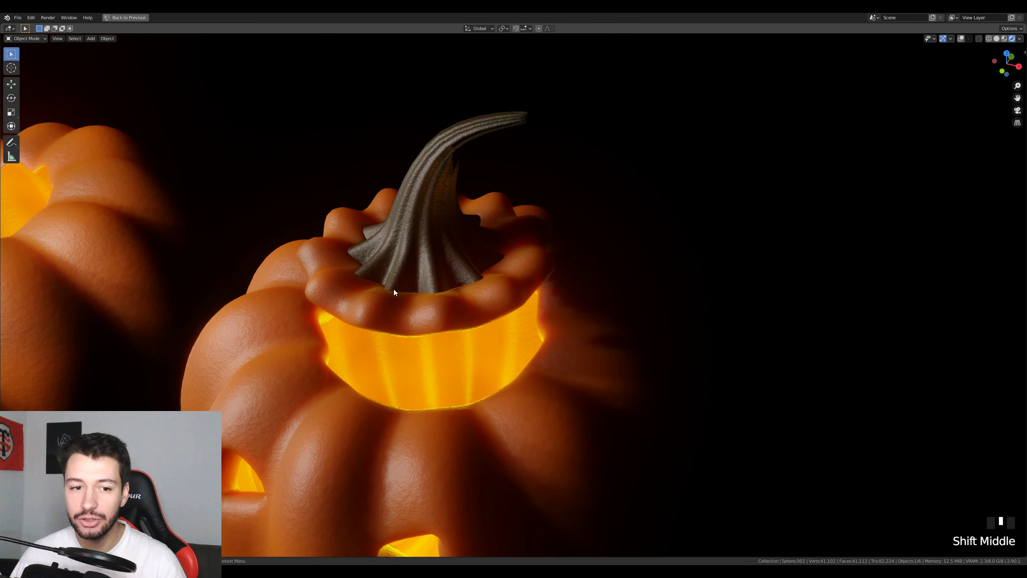
scroll(454, 300, down, 2)
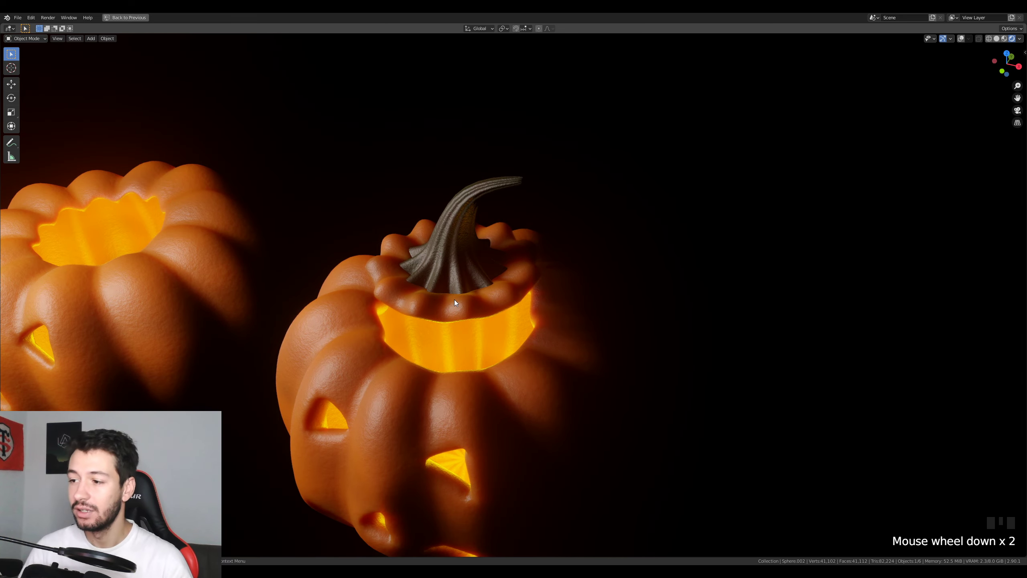
key(KP_1)
shift+middle_drag(454, 299, 528, 243)
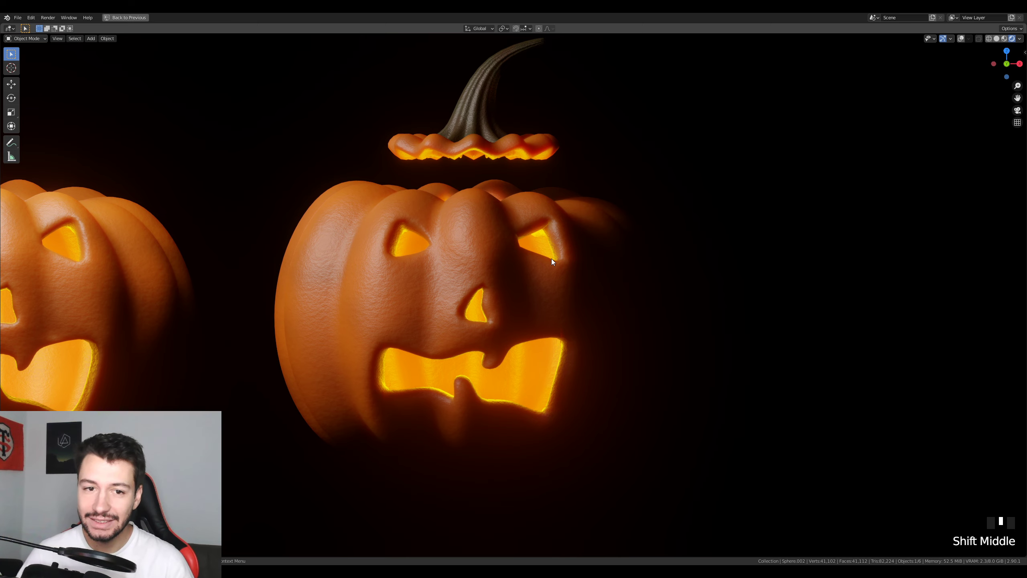
shift+middle_drag(551, 259, 565, 255)
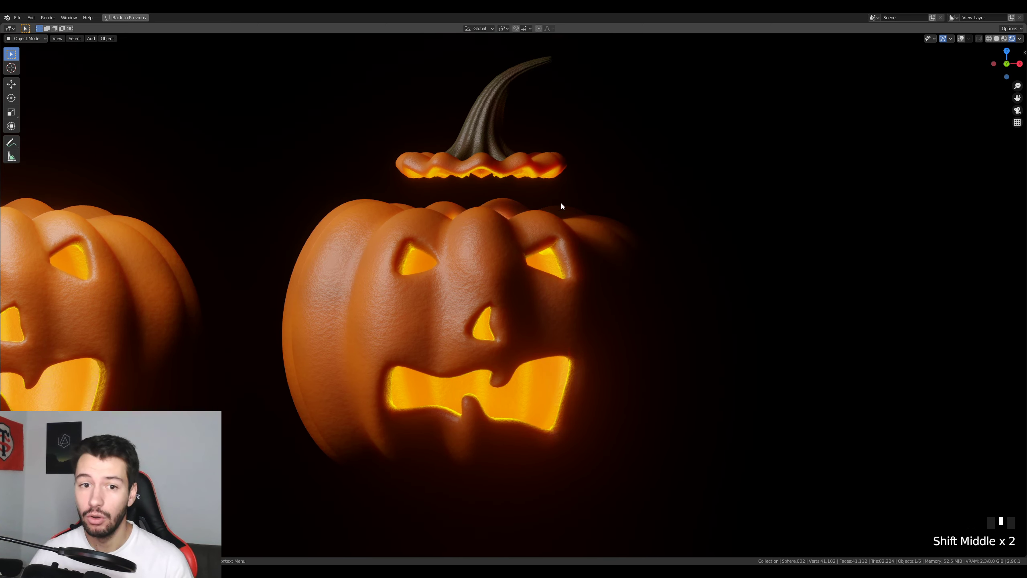
Step: Try to lower the lid with its stem onto the pumpkin's opening, and undo the move
click(494, 135)
key(g)
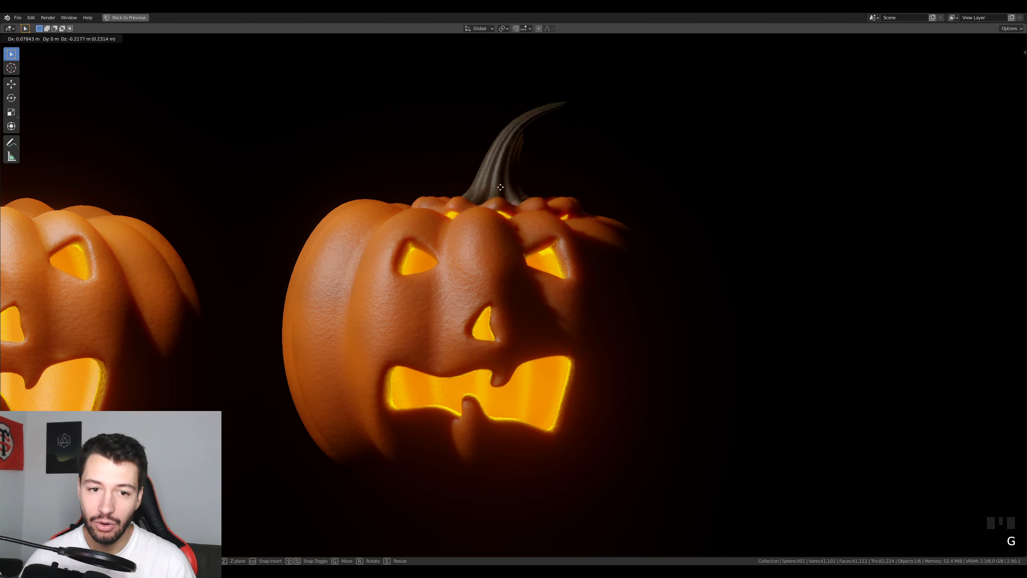
right_click(489, 240)
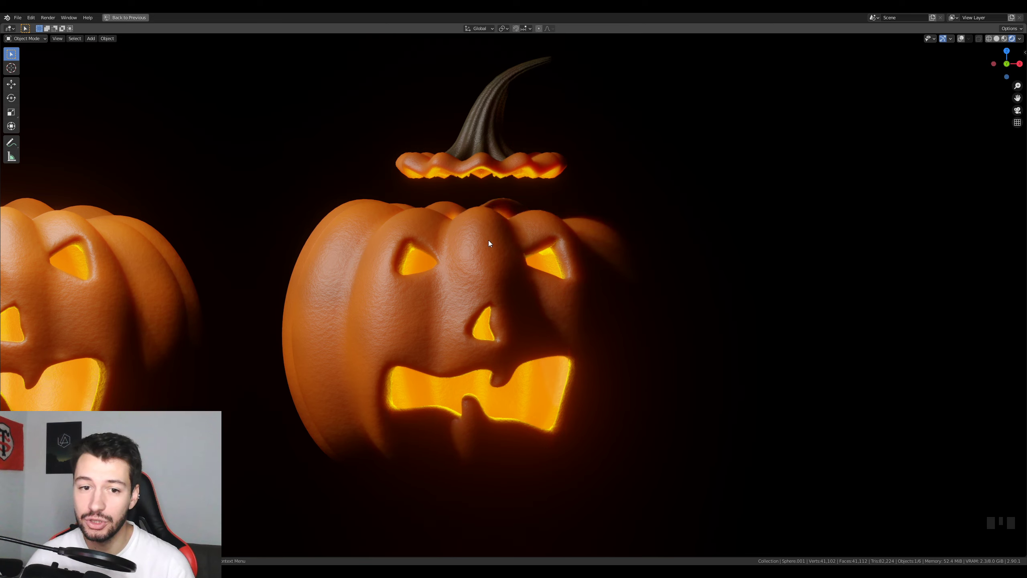
key(g)
key(g)
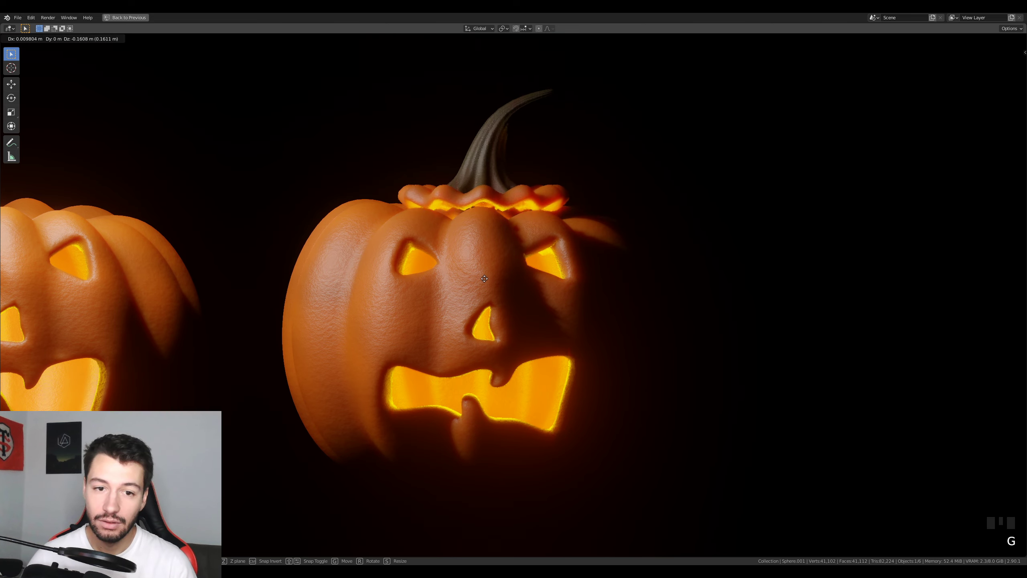
key(ctrl+z)
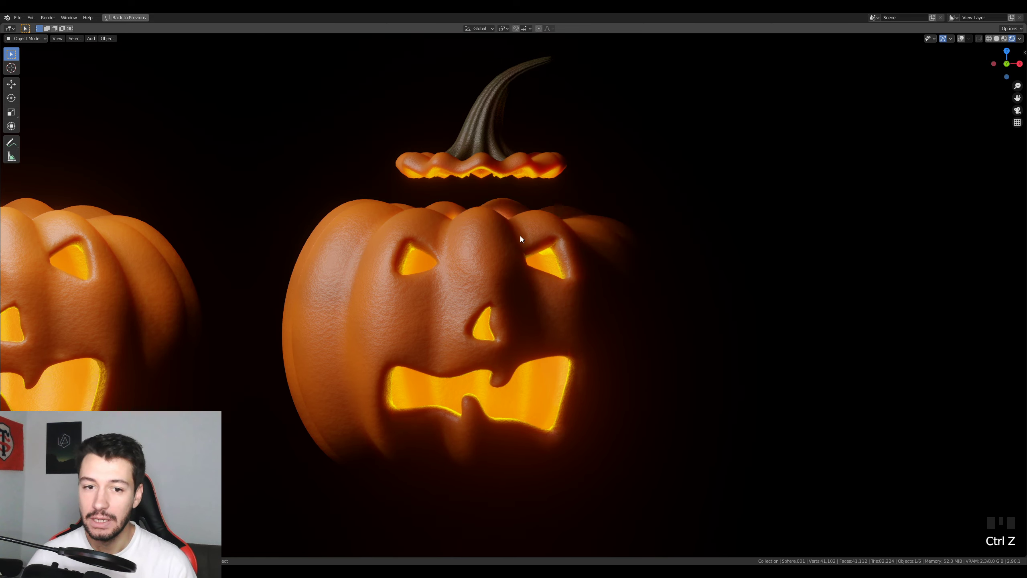
click(494, 170)
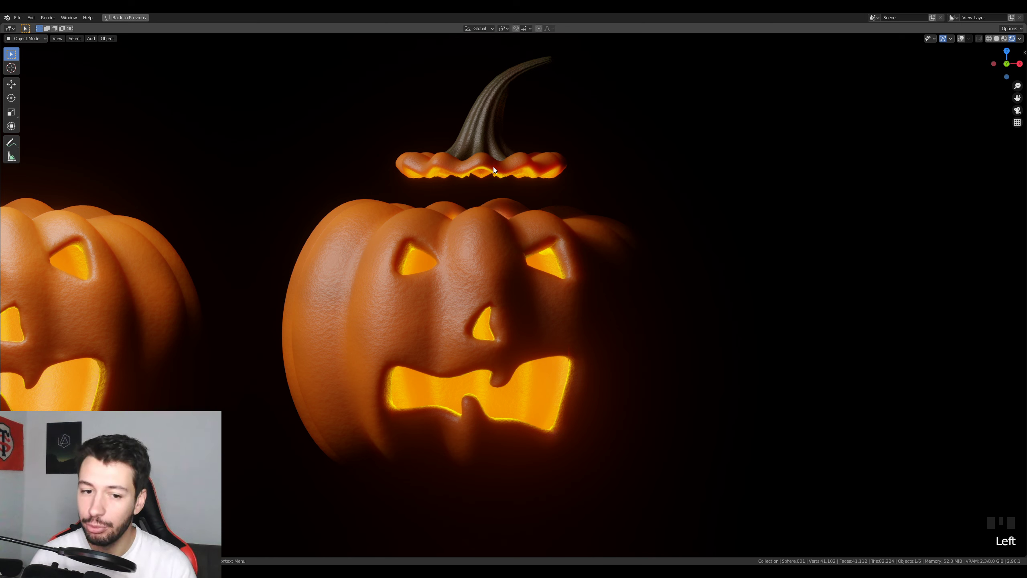